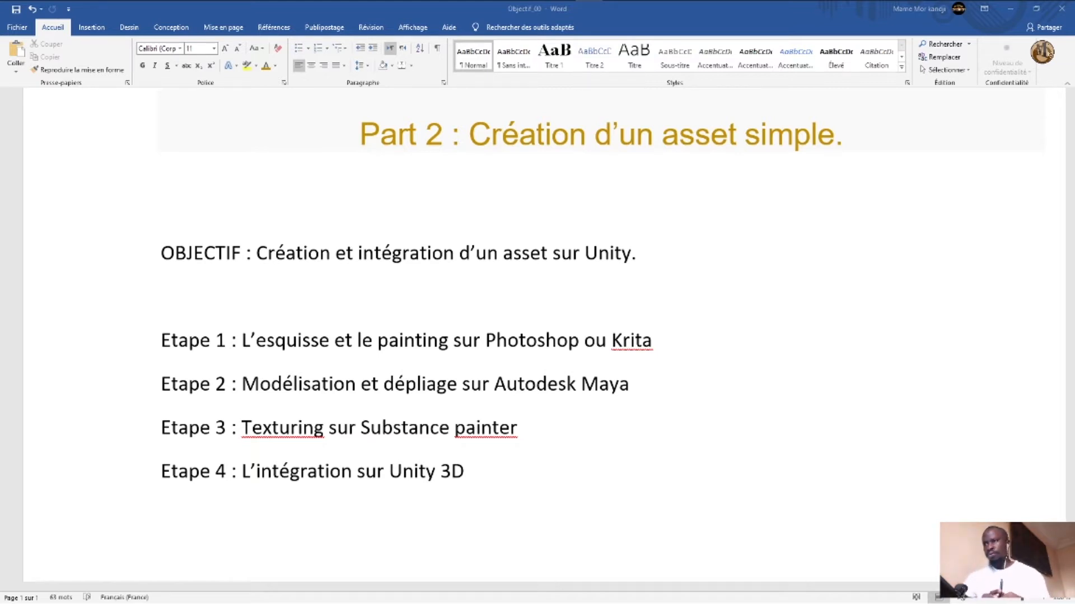
Switch to the blank Photoshop document and activate the Brush tool
{"action": "left_click", "coordinate": [1012, 10]}
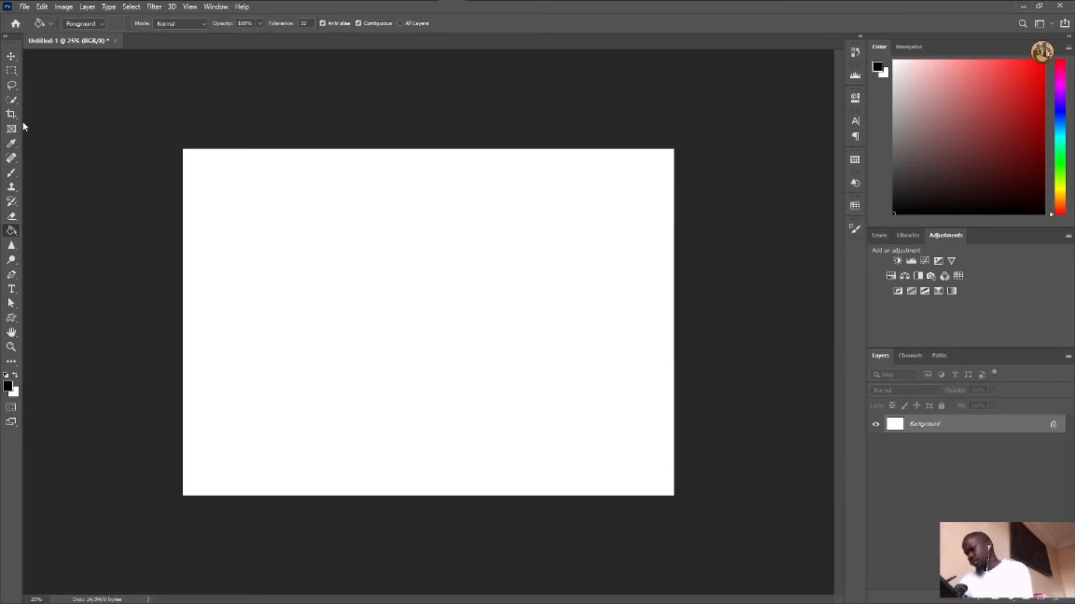
{"action": "left_click", "coordinate": [12, 172]}
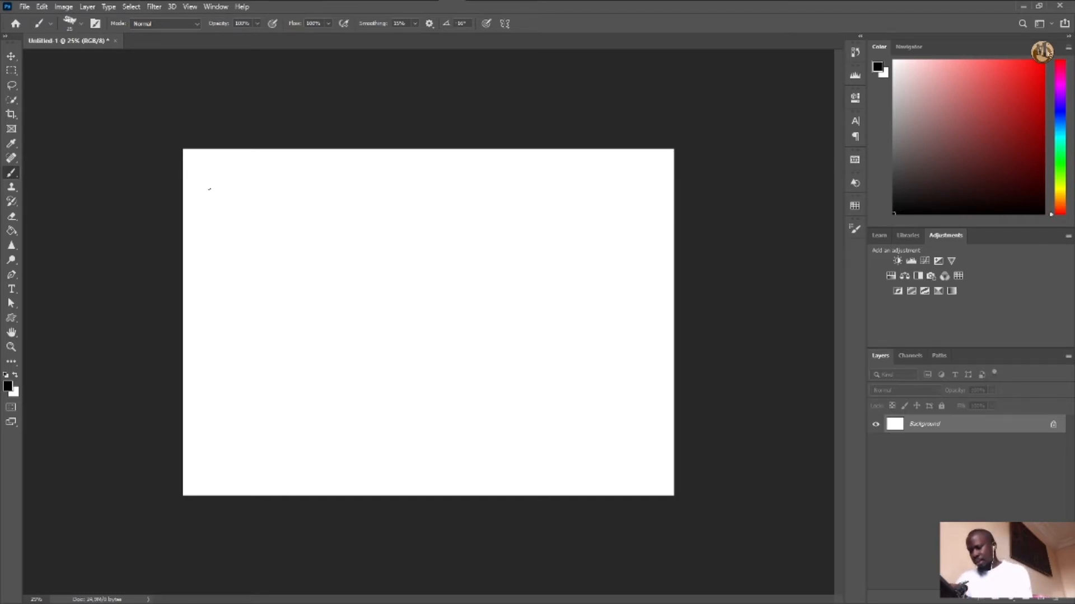
{"action": "left_click_drag", "start_coordinate": [226, 174], "coordinate": [253, 157]}
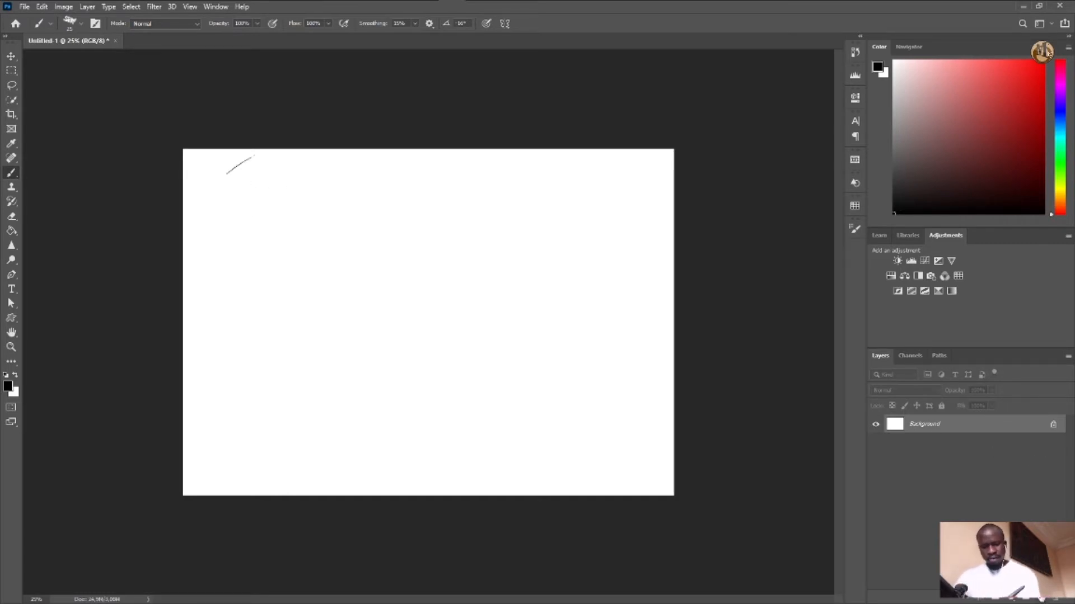
{"action": "left_click", "coordinate": [1041, 598]}
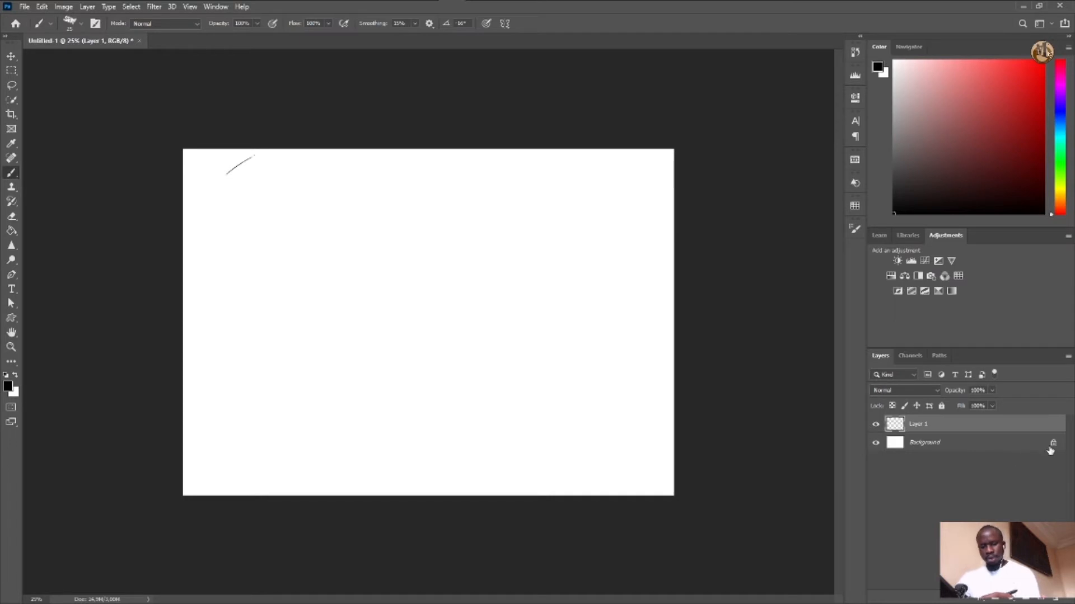
{"action": "key", "text": "ctrl+z"}
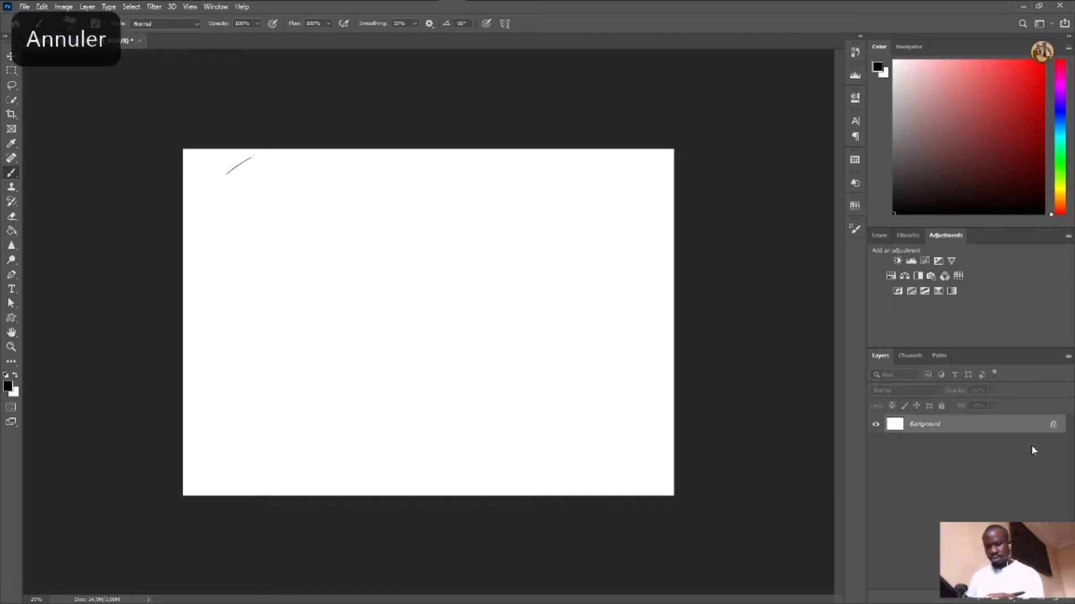
{"action": "key", "text": "ctrl+z"}
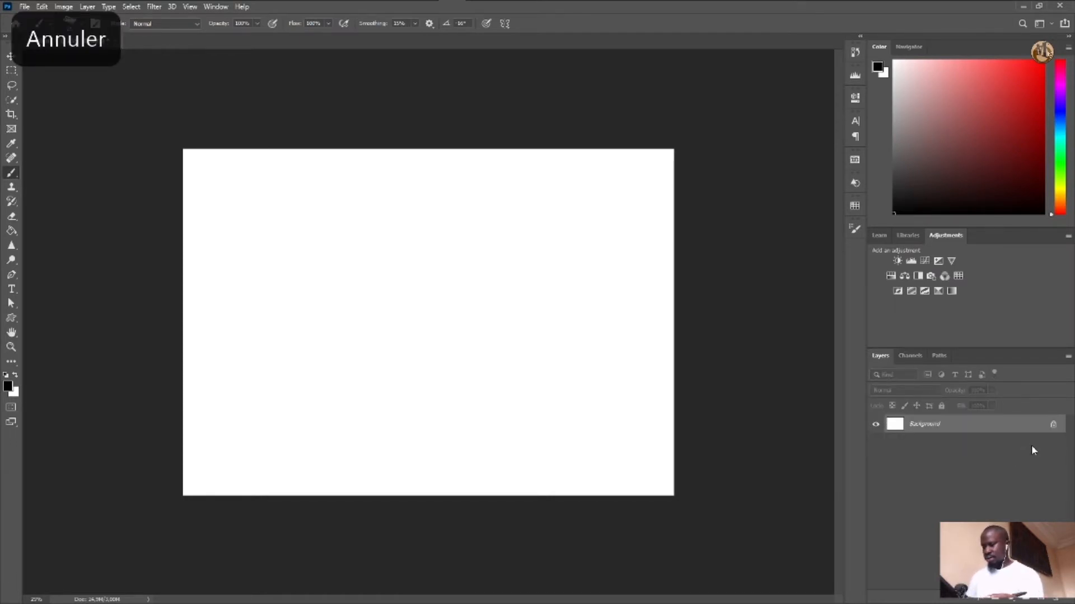
Add a layer above the background and scribble freehand black zigzags and loops on it as a brush test
{"action": "key", "text": "ctrl+shift+z"}
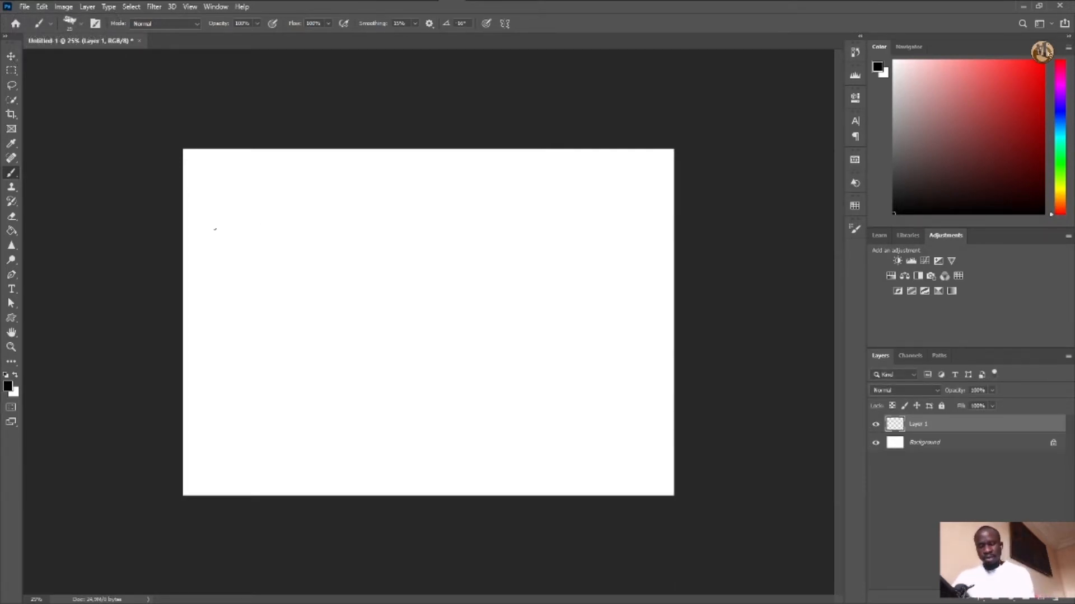
{"action": "mouse_move", "coordinate": [253, 154]}
{"action": "left_mouse_down"}
{"action": "mouse_move", "coordinate": [277, 171]}
{"action": "mouse_move", "coordinate": [266, 202]}
{"action": "mouse_move", "coordinate": [372, 165]}
{"action": "left_mouse_up"}
{"action": "mouse_move", "coordinate": [235, 235]}
{"action": "left_mouse_down"}
{"action": "mouse_move", "coordinate": [440, 209]}
{"action": "mouse_move", "coordinate": [300, 284]}
{"action": "left_mouse_up"}
{"action": "mouse_move", "coordinate": [403, 250]}
{"action": "left_mouse_down"}
{"action": "mouse_move", "coordinate": [509, 353]}
{"action": "mouse_move", "coordinate": [495, 249]}
{"action": "mouse_move", "coordinate": [540, 389]}
{"action": "mouse_move", "coordinate": [473, 373]}
{"action": "left_mouse_up"}
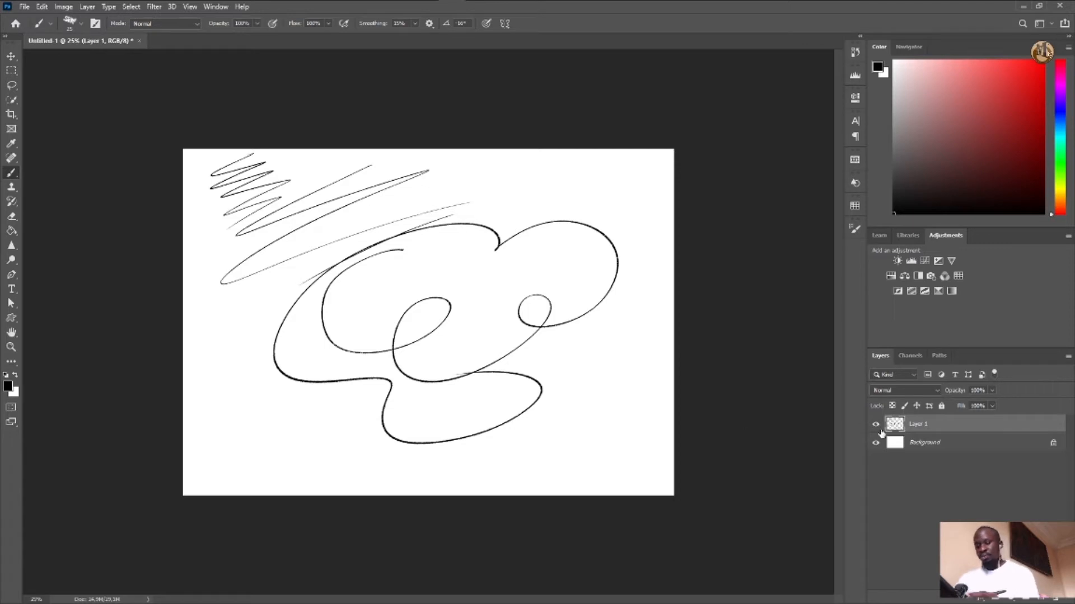
Hide Layer 1 and draw a small wavy test stroke on a new layer above it
{"action": "left_click", "coordinate": [876, 426]}
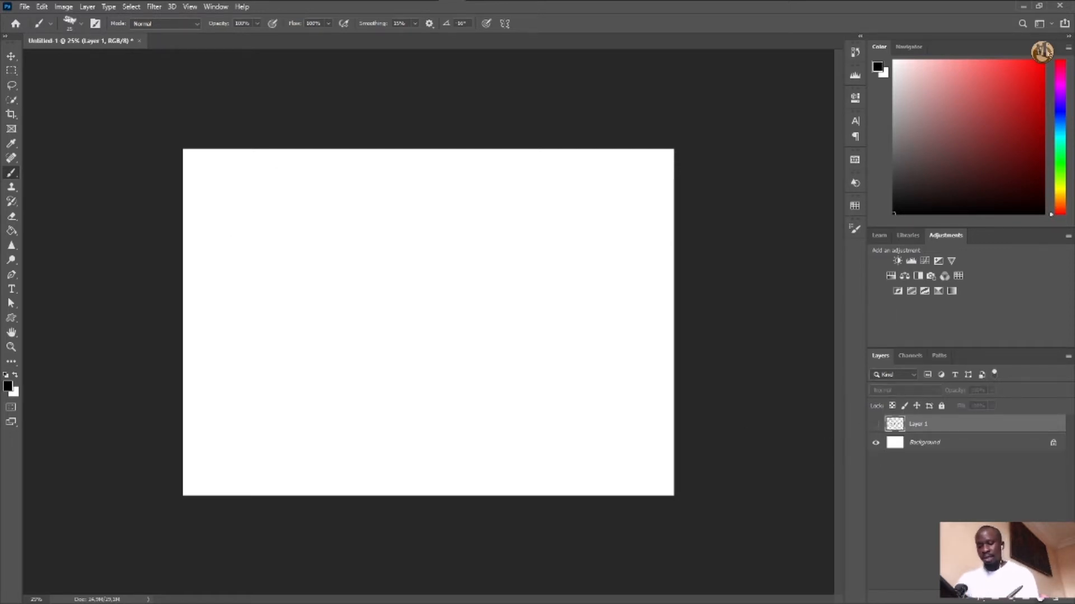
{"action": "left_click", "coordinate": [1039, 598]}
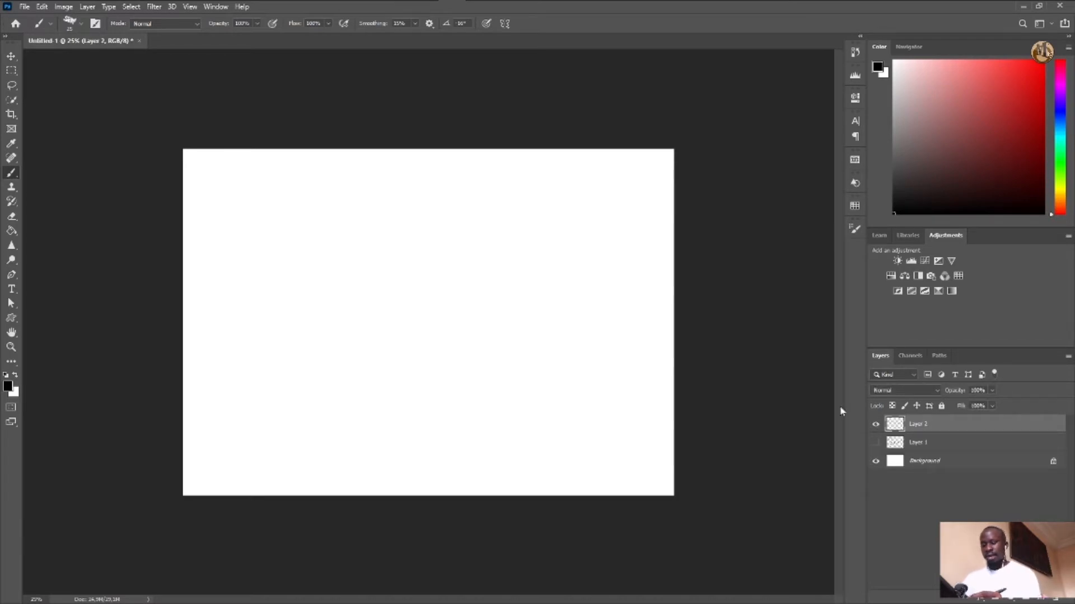
{"action": "mouse_move", "coordinate": [269, 165]}
{"action": "left_mouse_down"}
{"action": "mouse_move", "coordinate": [285, 230]}
{"action": "mouse_move", "coordinate": [277, 186]}
{"action": "left_mouse_up"}
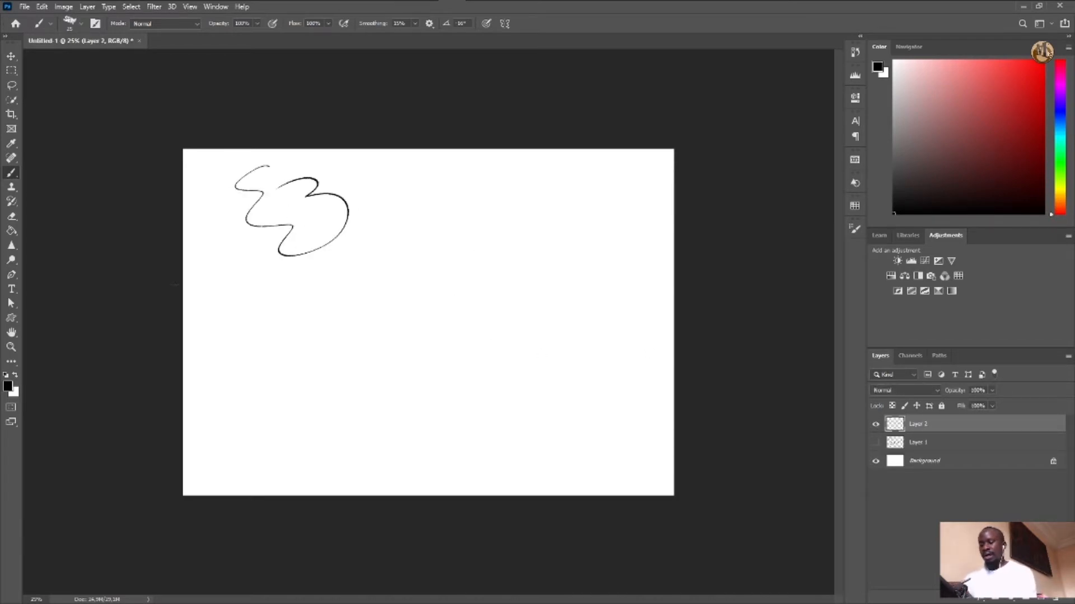
Toggle the visibility of Layer 1 and Layer 2 to compare their contents, leaving both shown
{"action": "left_click", "coordinate": [875, 424]}
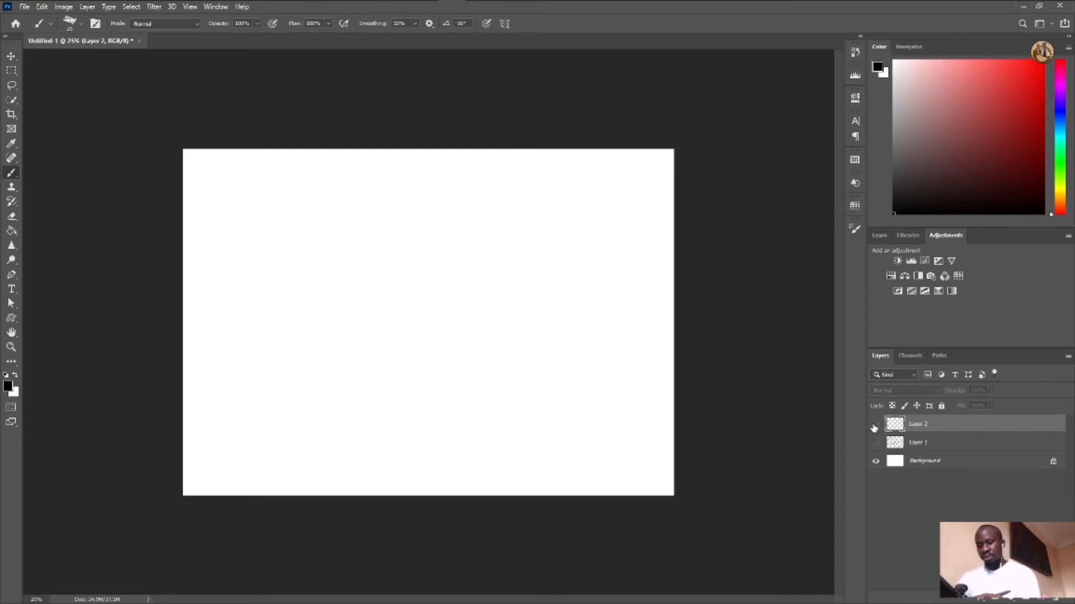
{"action": "left_click", "coordinate": [876, 426]}
{"action": "left_click", "coordinate": [876, 427]}
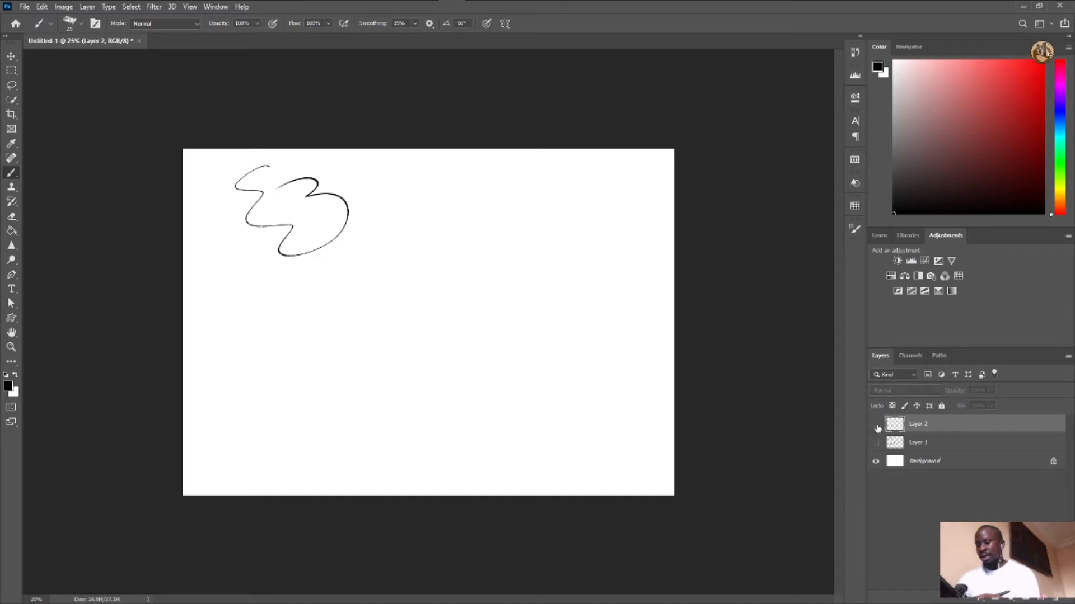
{"action": "left_click", "coordinate": [876, 442]}
{"action": "left_click", "coordinate": [876, 425]}
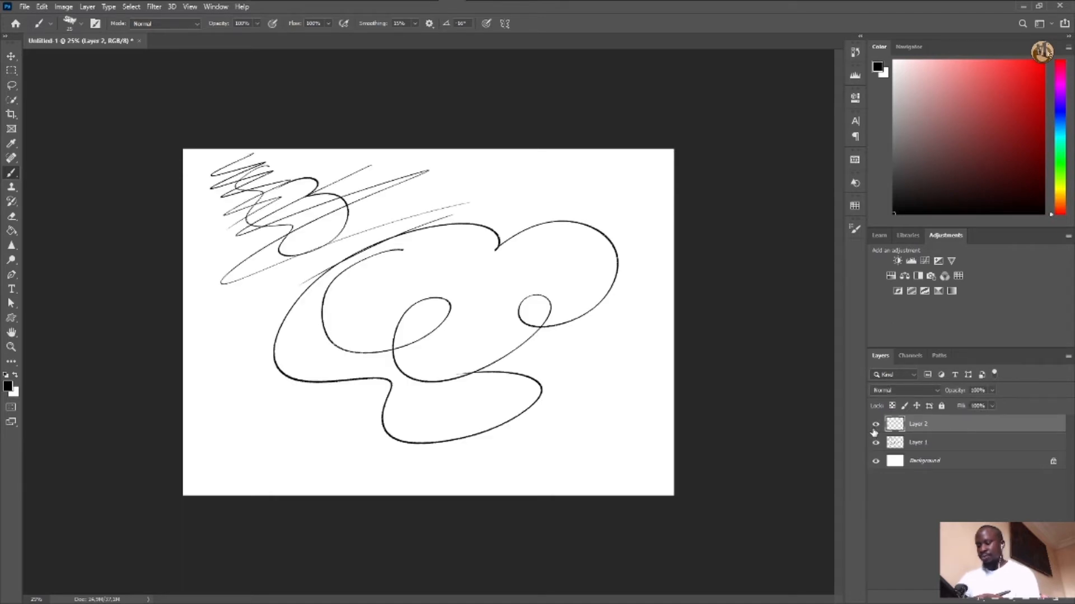
{"action": "left_click", "coordinate": [875, 425]}
{"action": "left_click", "coordinate": [876, 443]}
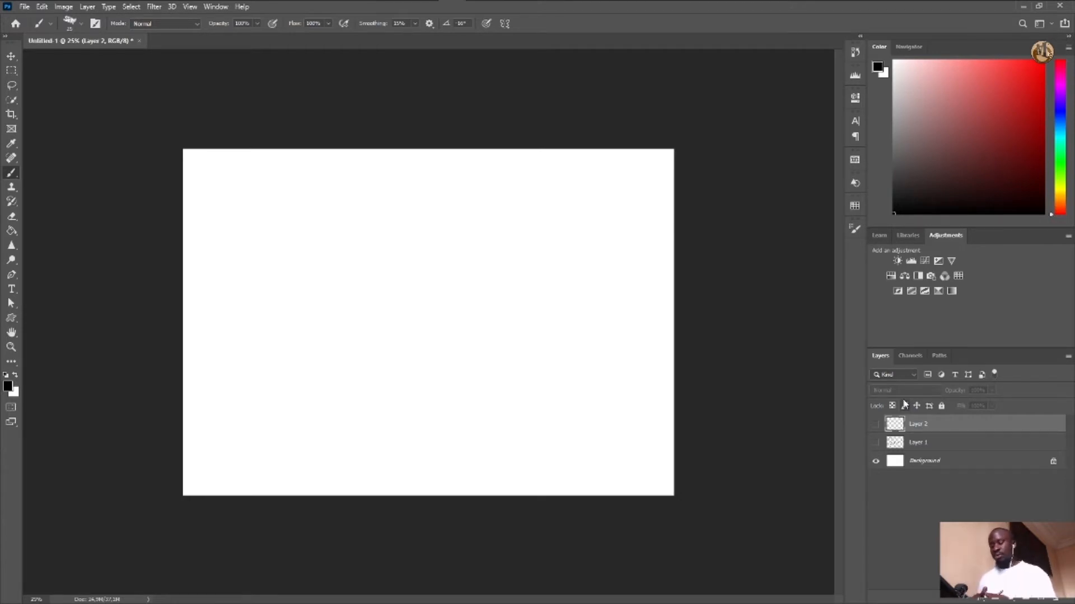
{"action": "left_click", "coordinate": [875, 424]}
{"action": "left_click", "coordinate": [876, 443]}
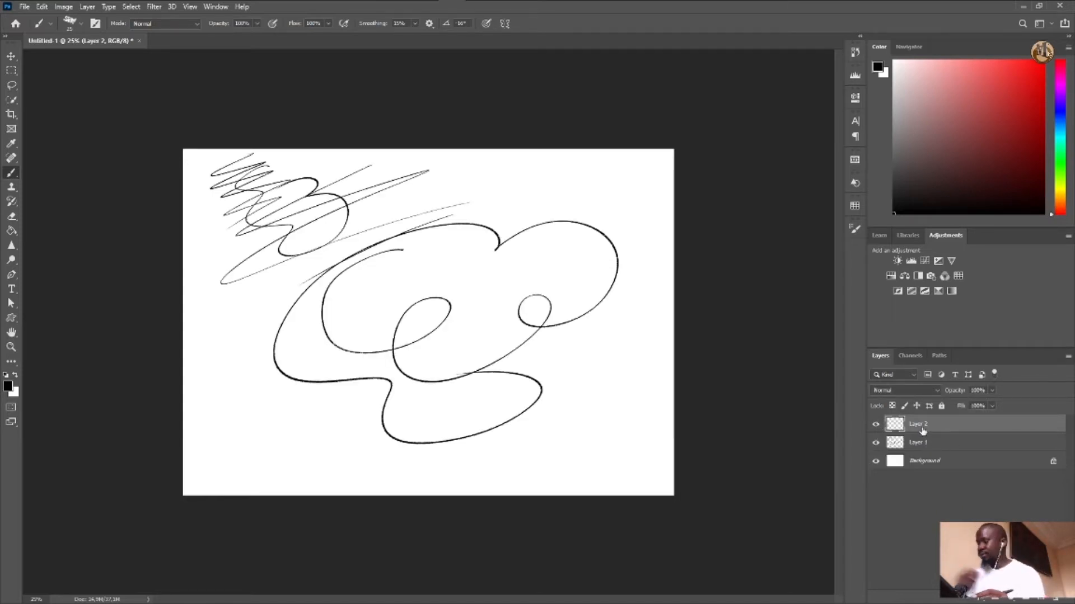
Undo all the test strokes and layers back to the blank background
{"action": "key", "text": "ctrl+z"}
{"action": "key", "text": "ctrl+z"}
{"action": "key", "text": "ctrl+z"}
{"action": "key", "text": "ctrl+z"}
{"action": "key", "text": "ctrl+z"}
{"action": "key", "text": "ctrl+z"}
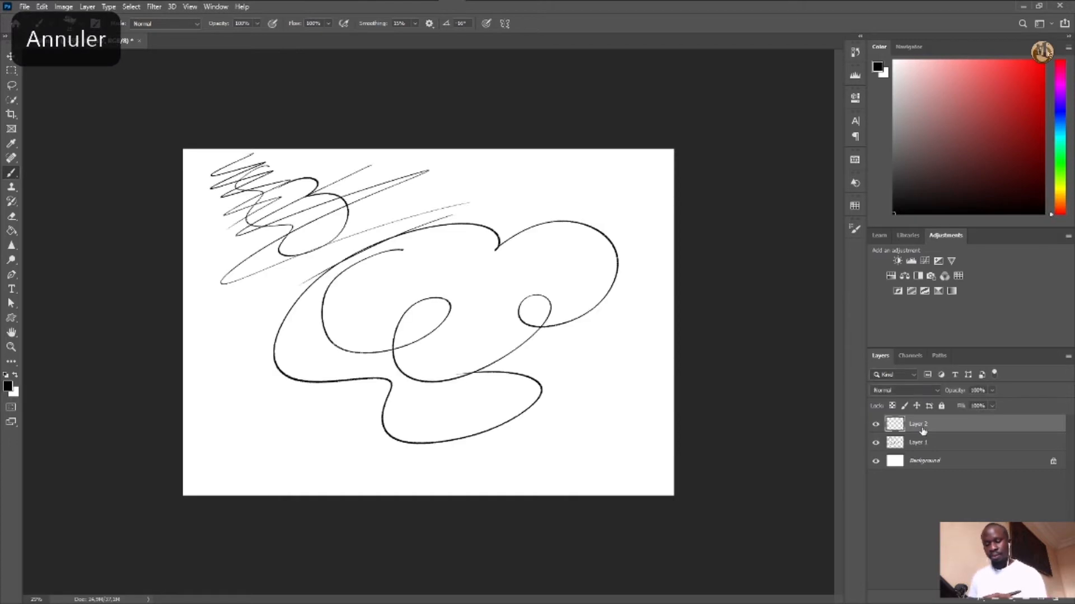
{"action": "key", "text": "ctrl+z"}
{"action": "key", "text": "ctrl+z"}
{"action": "key", "text": "ctrl+z"}
{"action": "key", "text": "ctrl+z"}
{"action": "key", "text": "ctrl+z"}
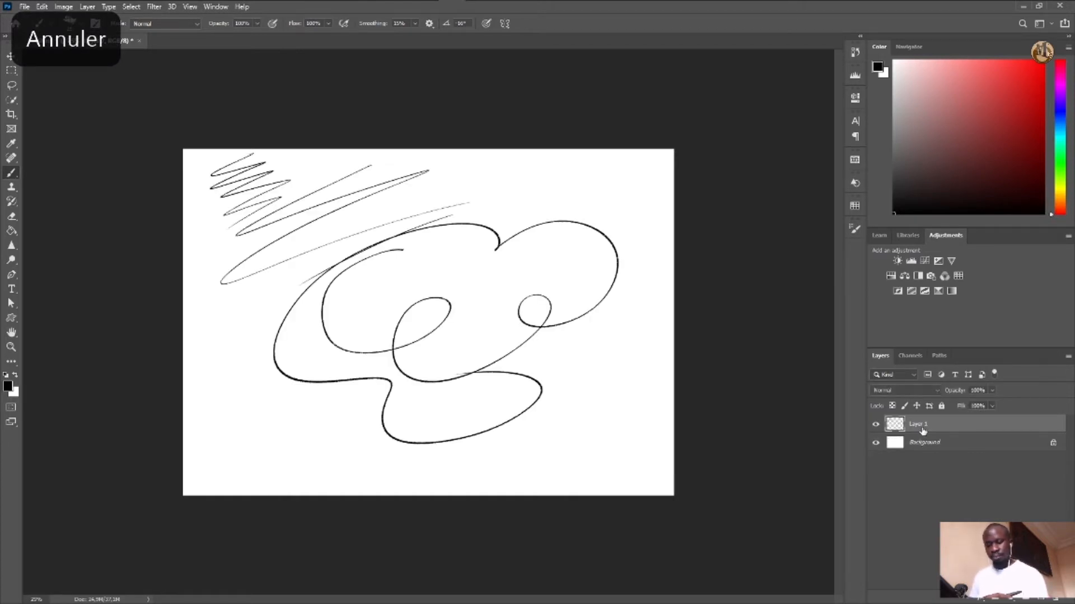
{"action": "key", "text": "ctrl+z"}
{"action": "key", "text": "ctrl+z"}
{"action": "key", "text": "ctrl+z"}
{"action": "key", "text": "ctrl+z"}
{"action": "key", "text": "ctrl+z"}
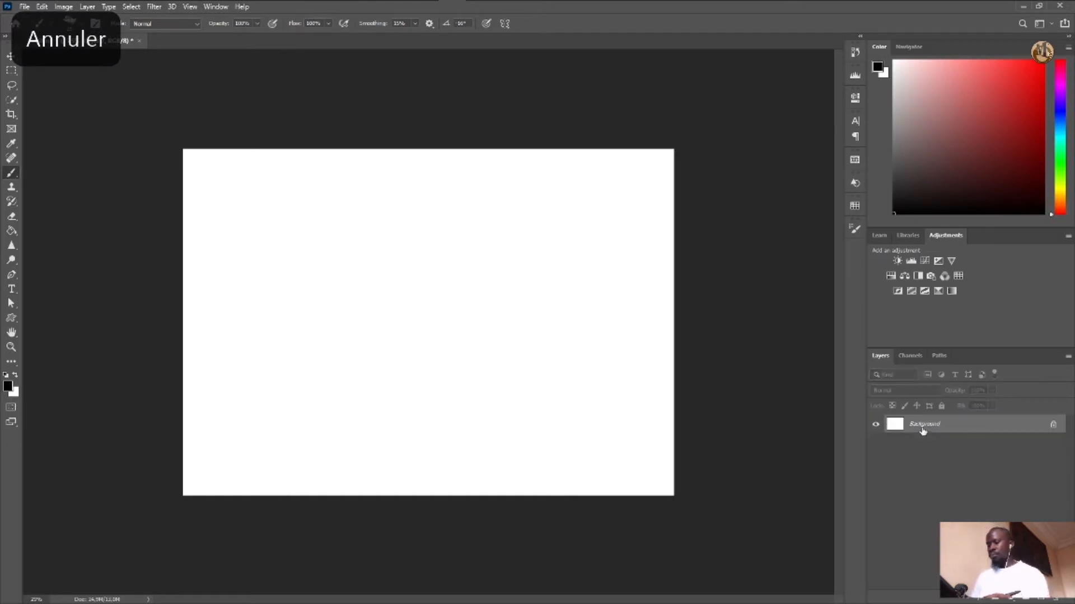
Add a new layer and handwrite the title "Canari (un vase en terre cuite)" in black along the canvas's upper edge
{"action": "left_click", "coordinate": [1040, 598]}
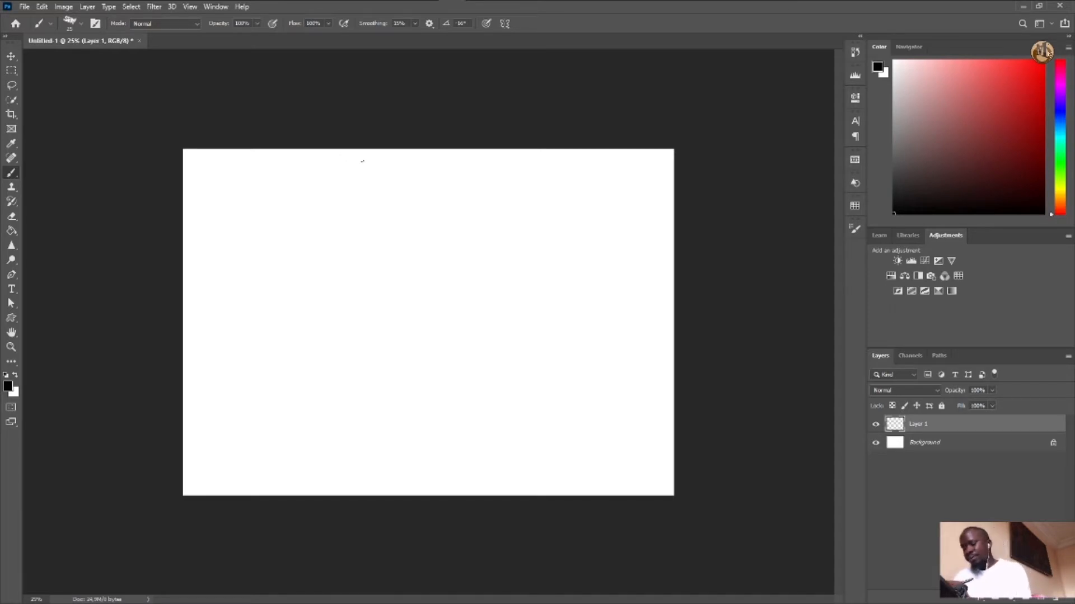
{"action": "mouse_move", "coordinate": [362, 155]}
{"action": "left_mouse_down"}
{"action": "mouse_move", "coordinate": [404, 172]}
{"action": "mouse_move", "coordinate": [406, 162]}
{"action": "mouse_move", "coordinate": [413, 173]}
{"action": "mouse_move", "coordinate": [433, 153]}
{"action": "mouse_move", "coordinate": [453, 152]}
{"action": "mouse_move", "coordinate": [450, 176]}
{"action": "mouse_move", "coordinate": [469, 172]}
{"action": "mouse_move", "coordinate": [461, 163]}
{"action": "mouse_move", "coordinate": [647, 164]}
{"action": "left_mouse_up"}
{"action": "left_click", "coordinate": [432, 154]}
{"action": "left_click", "coordinate": [468, 167]}
{"action": "left_click_drag", "start_coordinate": [594, 158], "coordinate": [609, 156]}
{"action": "mouse_move", "coordinate": [535, 190]}
{"action": "left_mouse_down"}
{"action": "mouse_move", "coordinate": [539, 202]}
{"action": "mouse_move", "coordinate": [586, 196]}
{"action": "left_mouse_up"}
{"action": "mouse_move", "coordinate": [550, 185]}
{"action": "left_mouse_down"}
{"action": "mouse_move", "coordinate": [600, 193]}
{"action": "mouse_move", "coordinate": [598, 205]}
{"action": "left_mouse_up"}
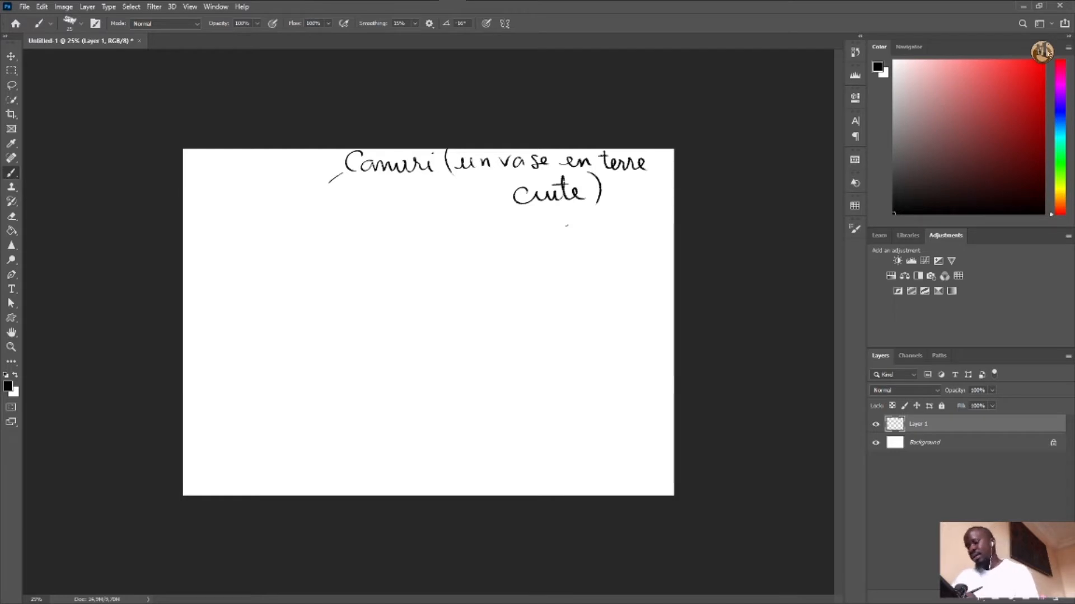
Set the brush smoothing to 0% and touch up the handwritten letters of "Canari" and "cuite"
{"action": "left_click", "coordinate": [414, 24]}
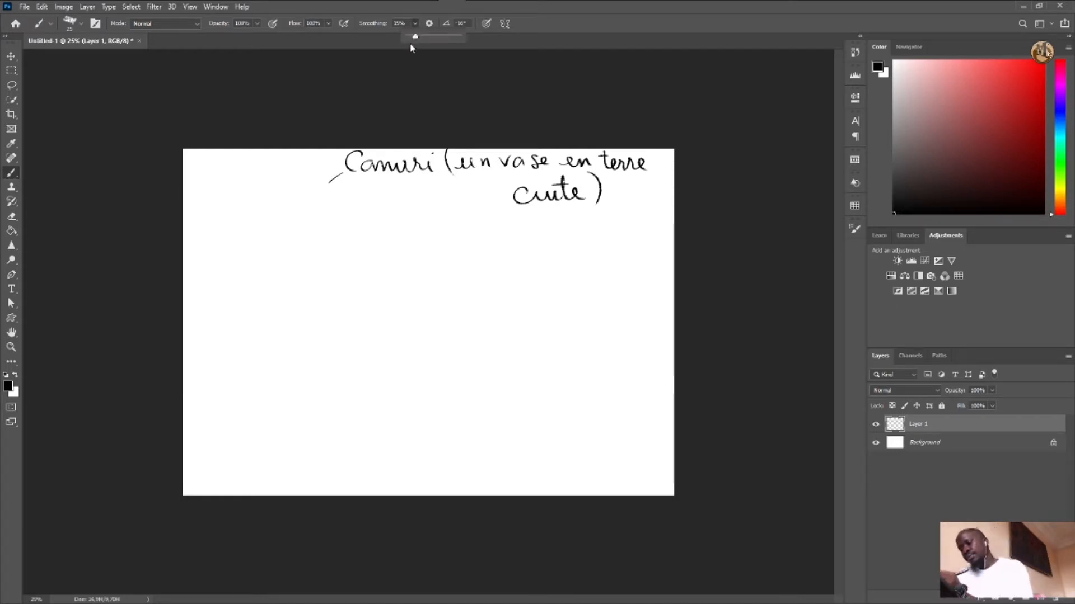
{"action": "left_click", "coordinate": [534, 15]}
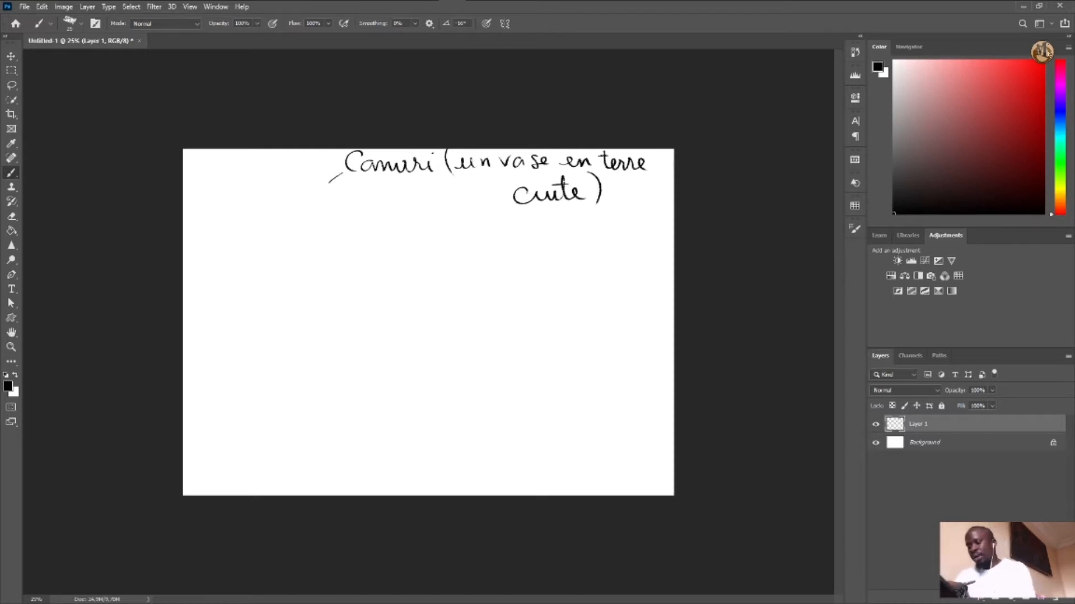
{"action": "left_click_drag", "start_coordinate": [405, 159], "coordinate": [396, 163]}
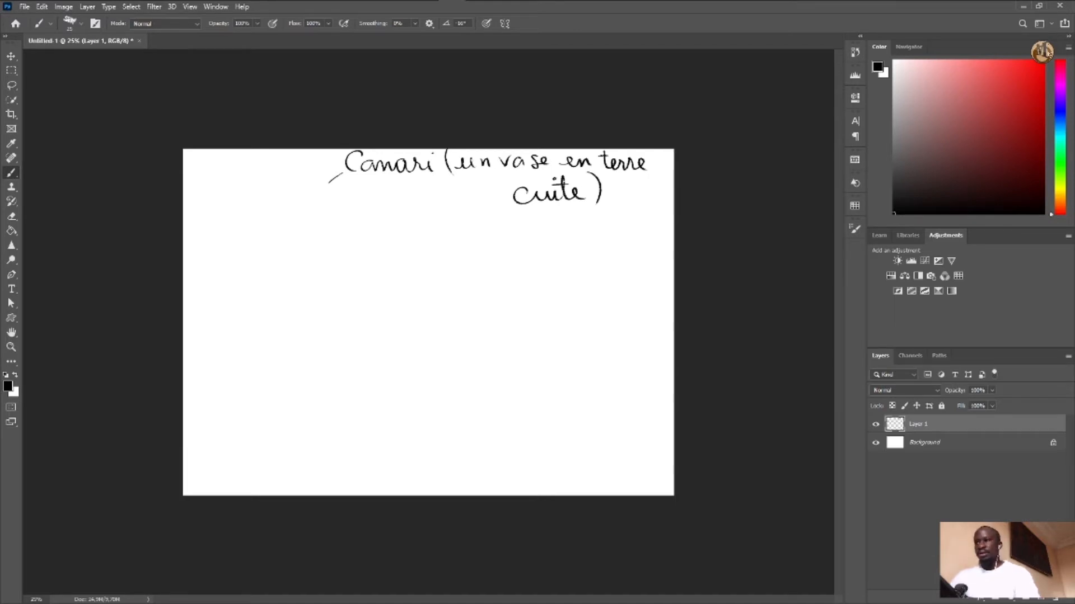
Switch to the "vase en terre cuite" Google results in Chrome and open the preview of the rounded terracotta Cachepot Basic vase
{"action": "left_click", "coordinate": [1020, 6]}
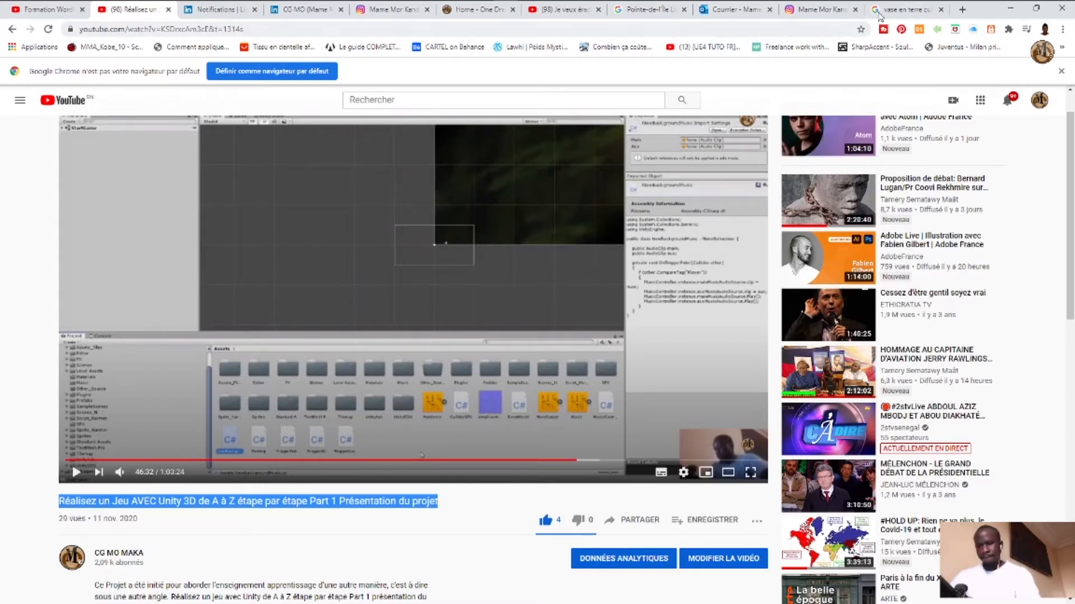
{"action": "left_click", "coordinate": [921, 15]}
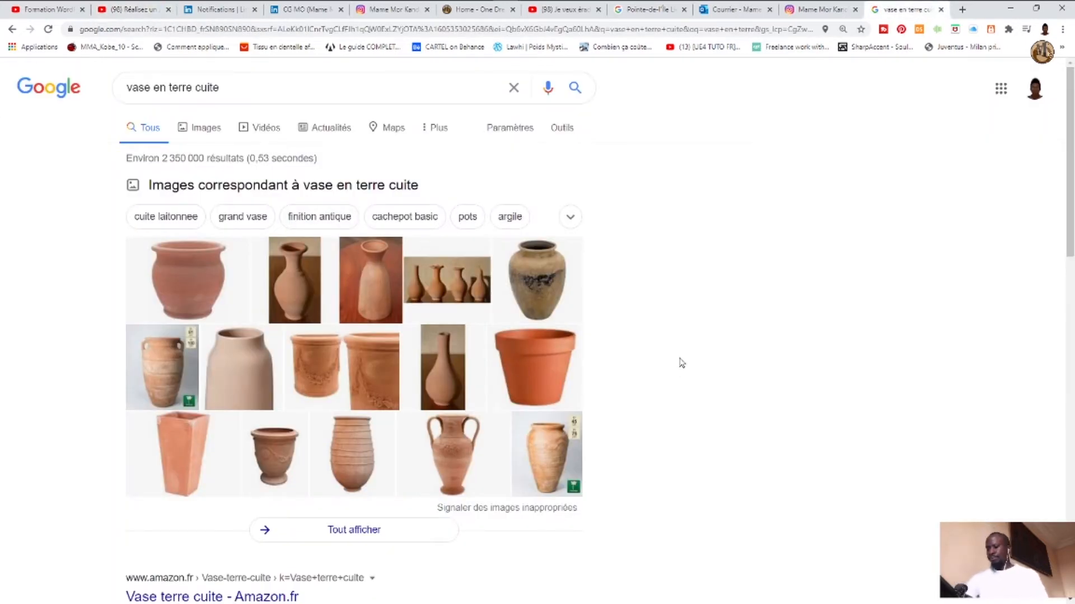
{"action": "scroll", "coordinate": [681, 363], "scroll_direction": "down", "scroll_amount": 1}
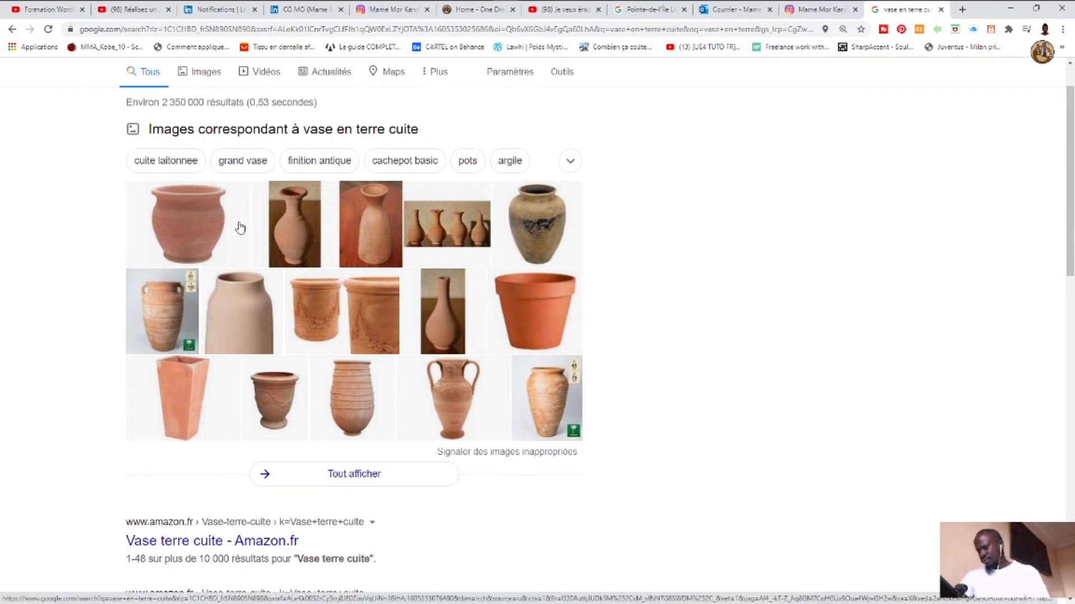
{"action": "left_click", "coordinate": [202, 224]}
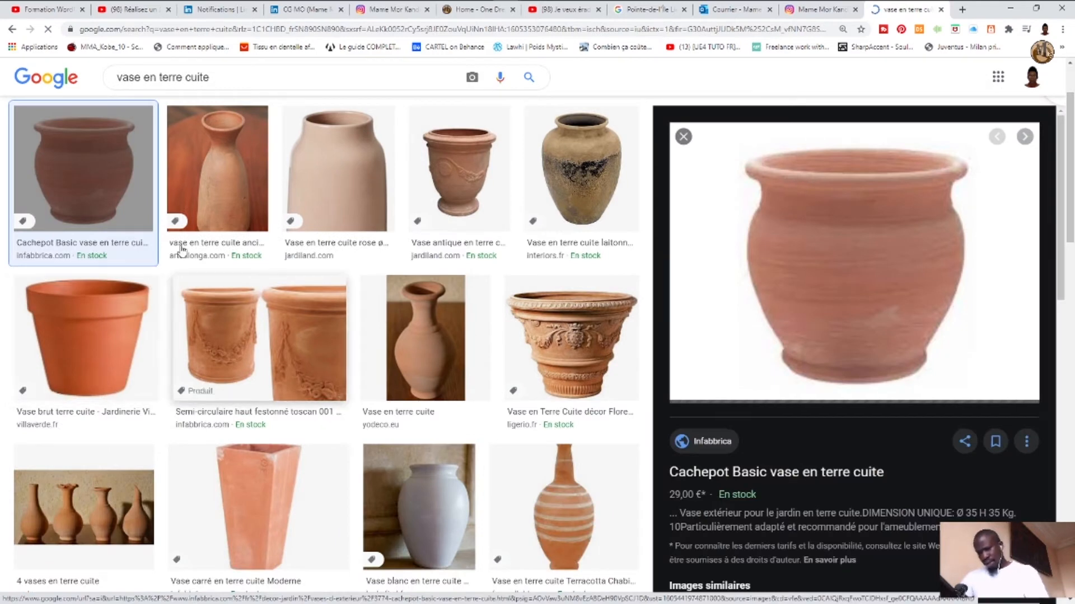
Browse the terracotta vase image results for reference shapes and open the preview of "Amphore étoile 061 vase en terre cuite"
{"action": "scroll", "coordinate": [298, 288], "scroll_direction": "down", "scroll_amount": 4}
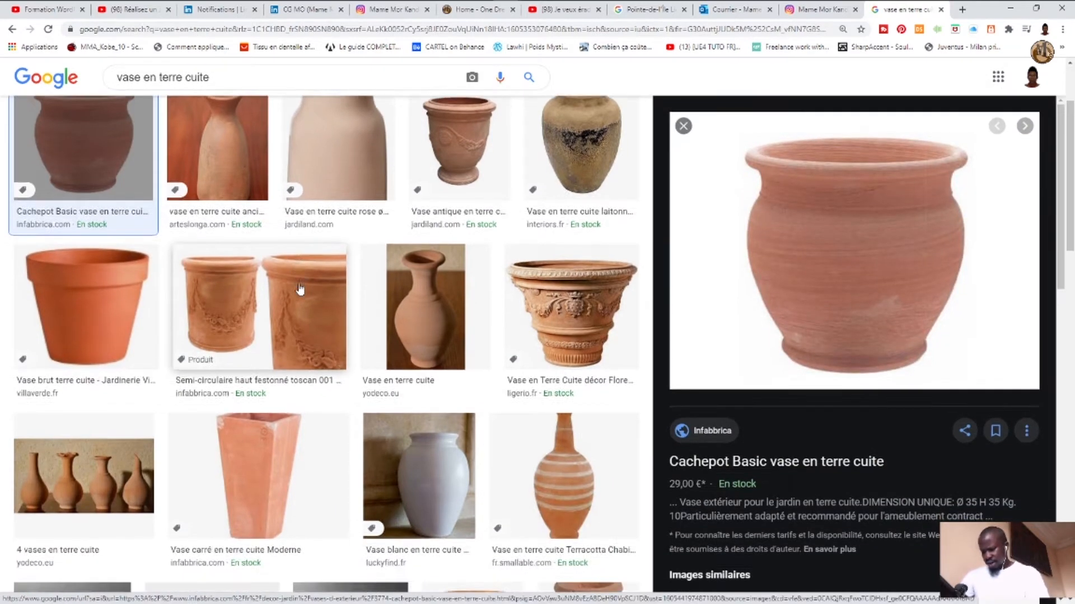
{"action": "scroll", "coordinate": [300, 289], "scroll_direction": "down", "scroll_amount": 4}
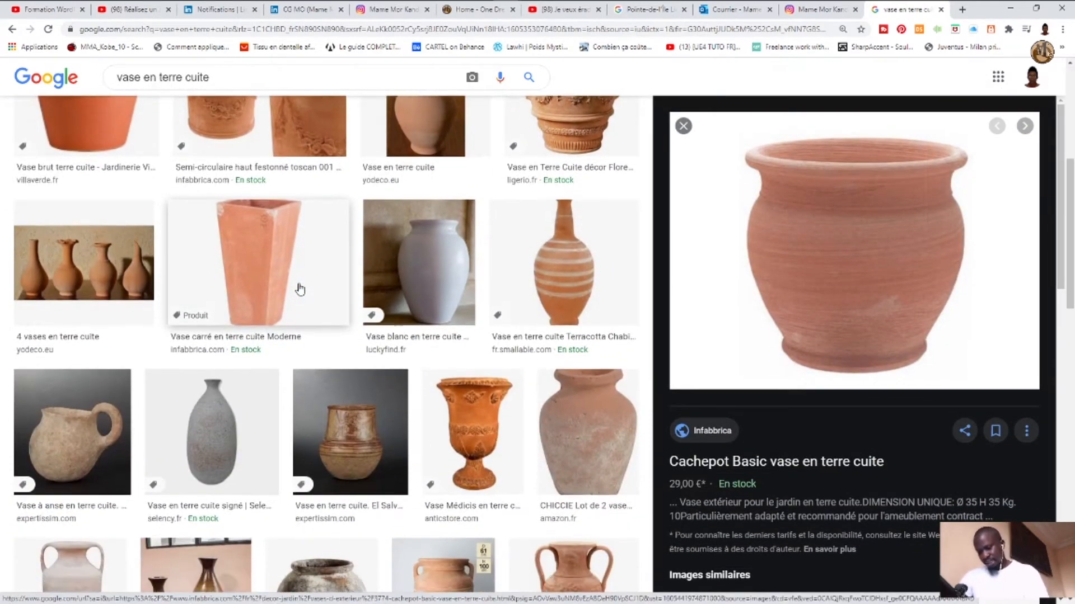
{"action": "scroll", "coordinate": [299, 288], "scroll_direction": "down", "scroll_amount": 3}
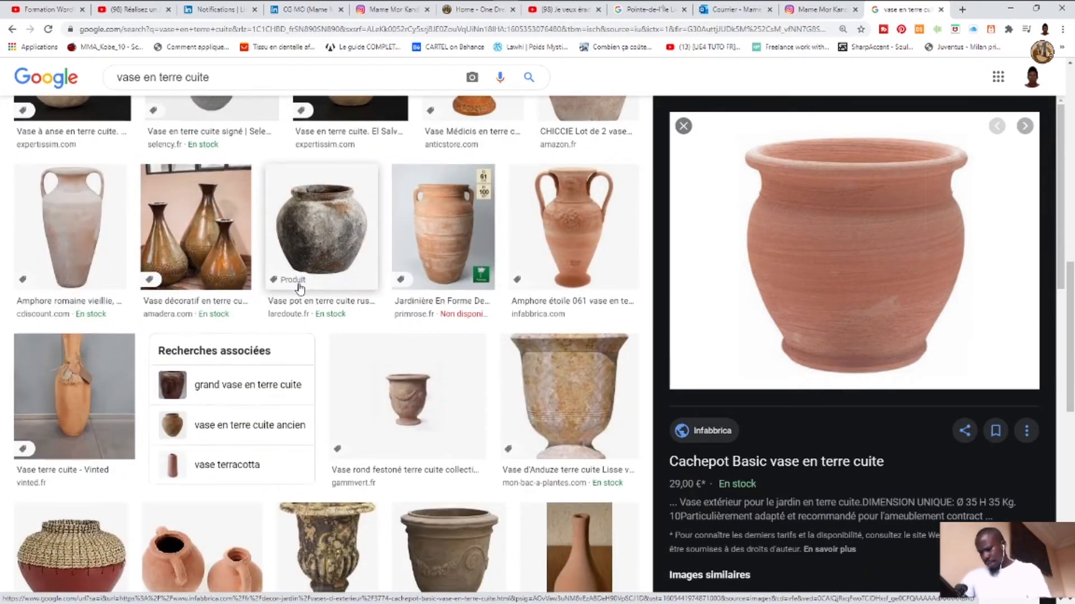
{"action": "scroll", "coordinate": [300, 287], "scroll_direction": "down", "scroll_amount": 3}
{"action": "scroll", "coordinate": [300, 289], "scroll_direction": "down", "scroll_amount": 3}
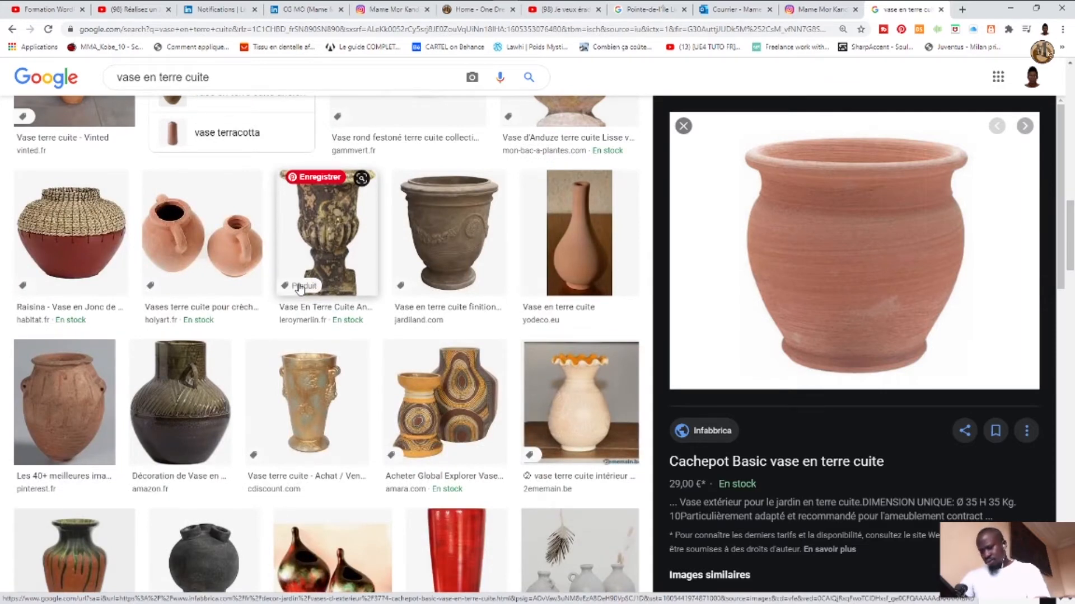
{"action": "scroll", "coordinate": [299, 287], "scroll_direction": "down", "scroll_amount": 2}
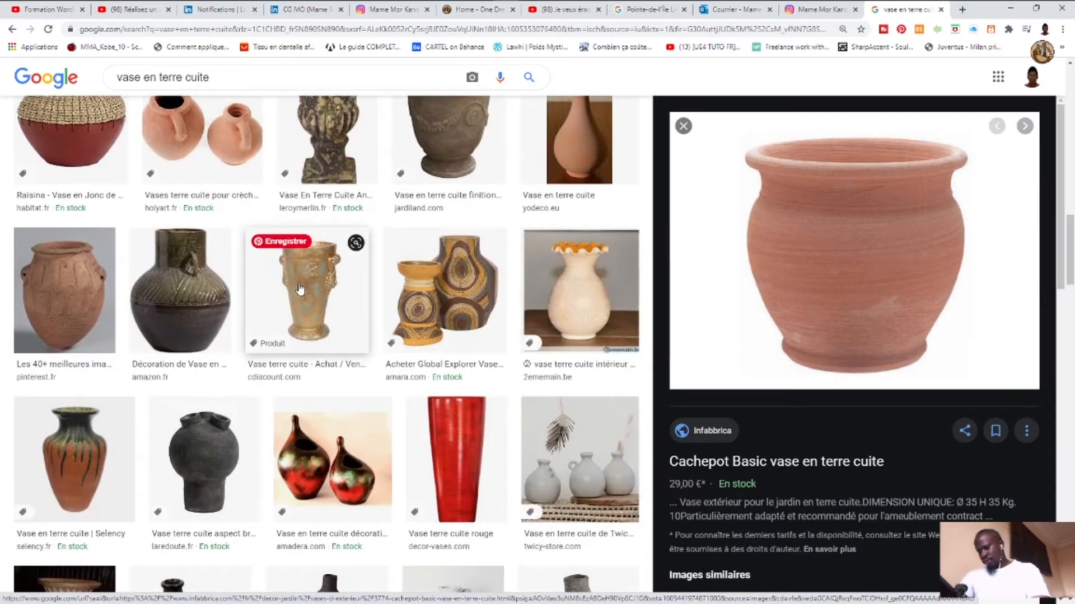
{"action": "scroll", "coordinate": [300, 288], "scroll_direction": "down", "scroll_amount": 4}
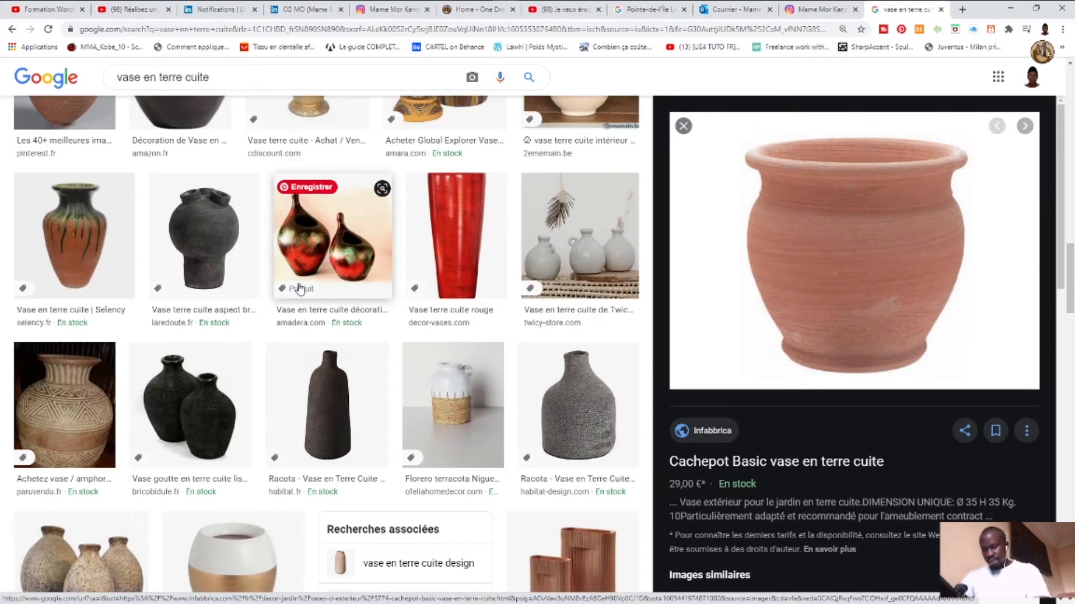
{"action": "scroll", "coordinate": [299, 288], "scroll_direction": "down", "scroll_amount": 2}
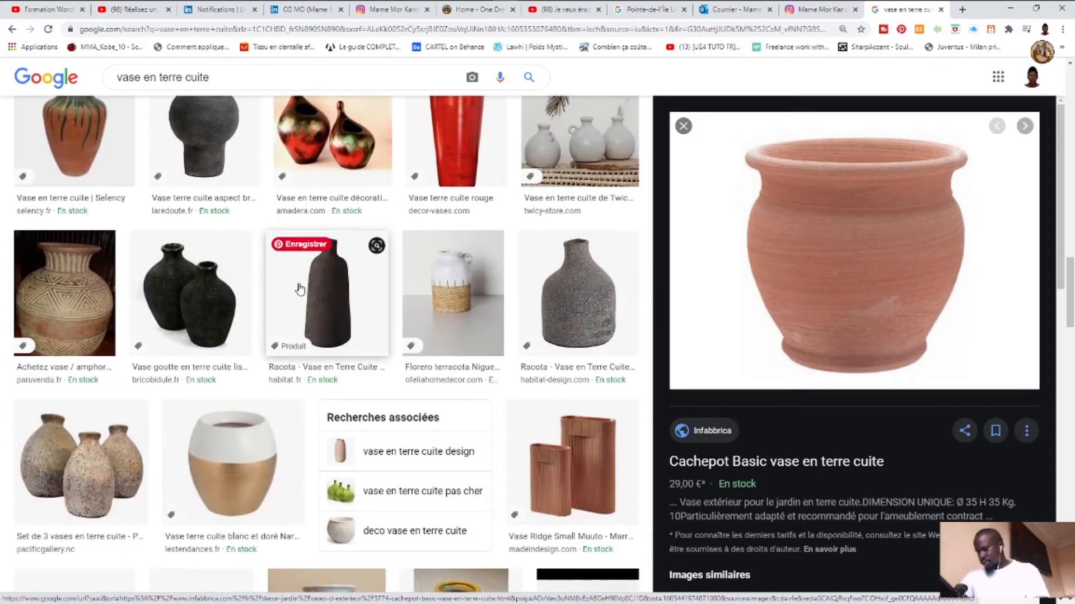
{"action": "scroll", "coordinate": [300, 288], "scroll_direction": "up", "scroll_amount": 2}
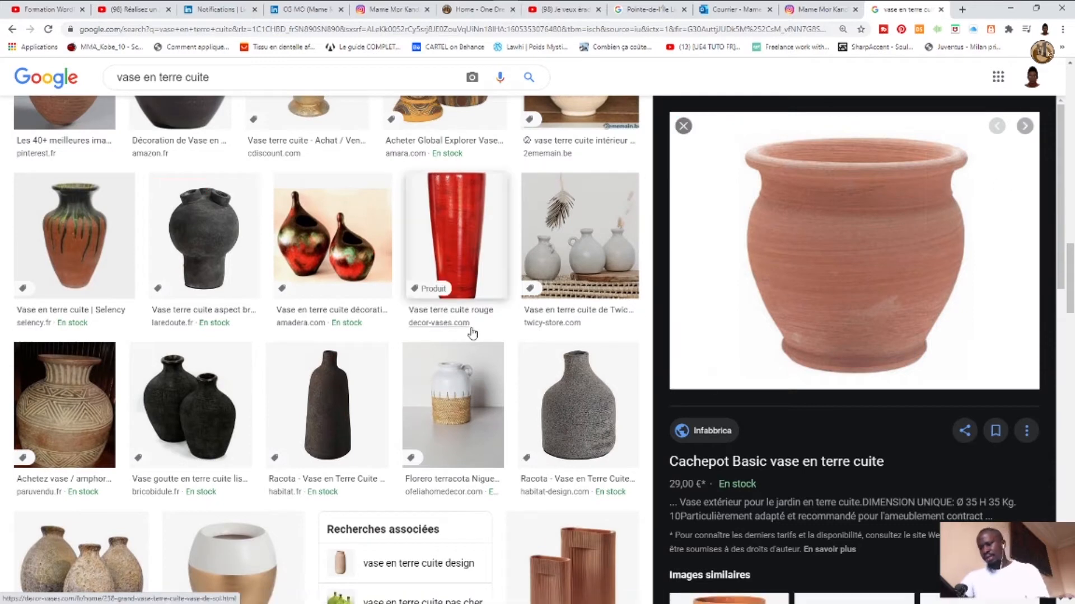
{"action": "scroll", "coordinate": [472, 331], "scroll_direction": "up", "scroll_amount": 6}
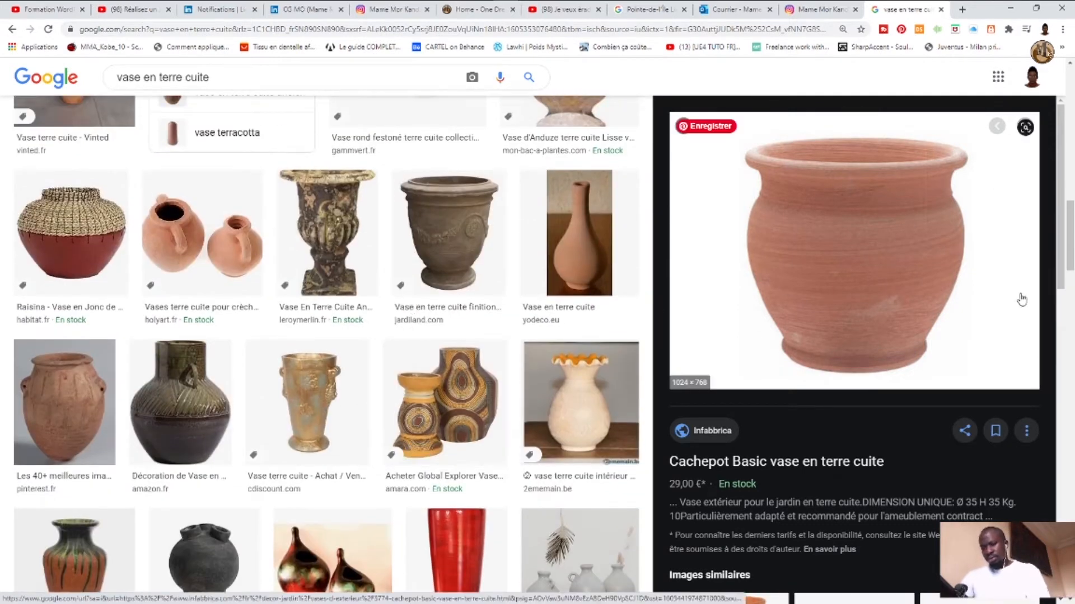
{"action": "scroll", "coordinate": [424, 316], "scroll_direction": "up", "scroll_amount": 2}
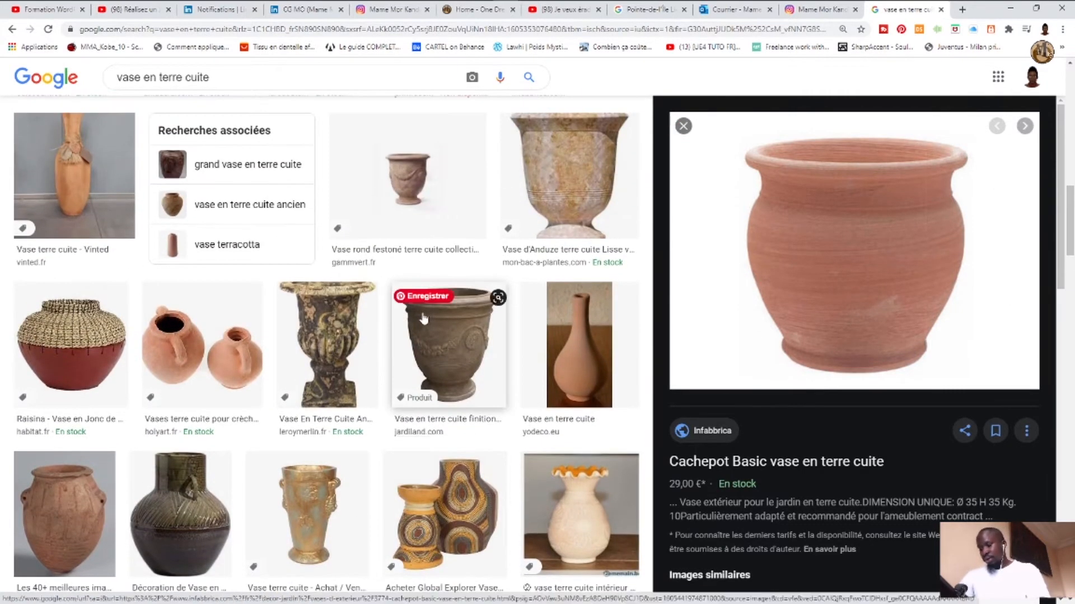
{"action": "scroll", "coordinate": [424, 316], "scroll_direction": "up", "scroll_amount": 4}
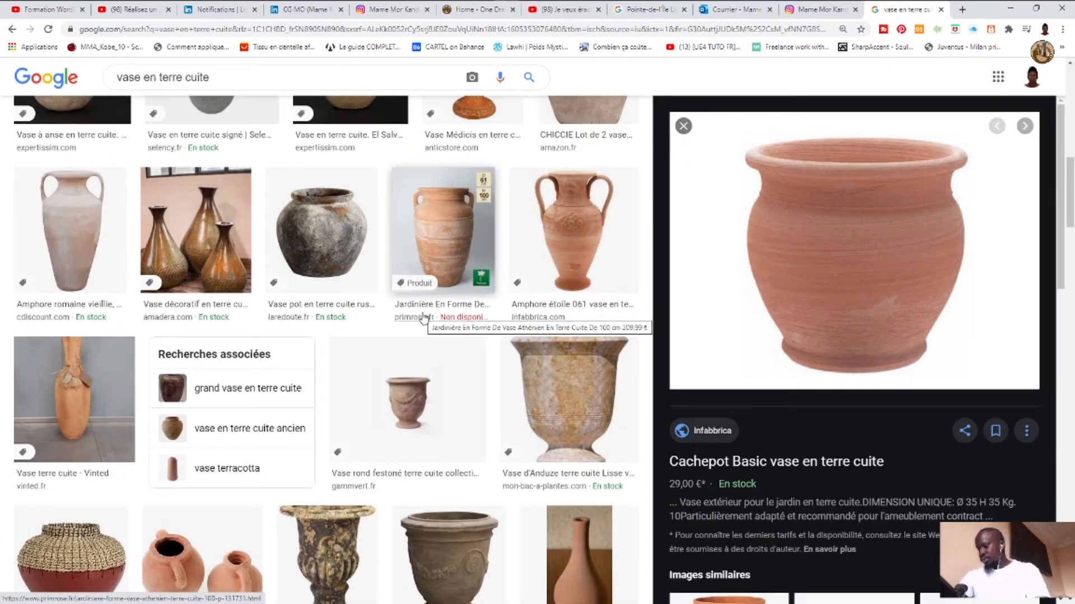
{"action": "scroll", "coordinate": [423, 318], "scroll_direction": "up", "scroll_amount": 2}
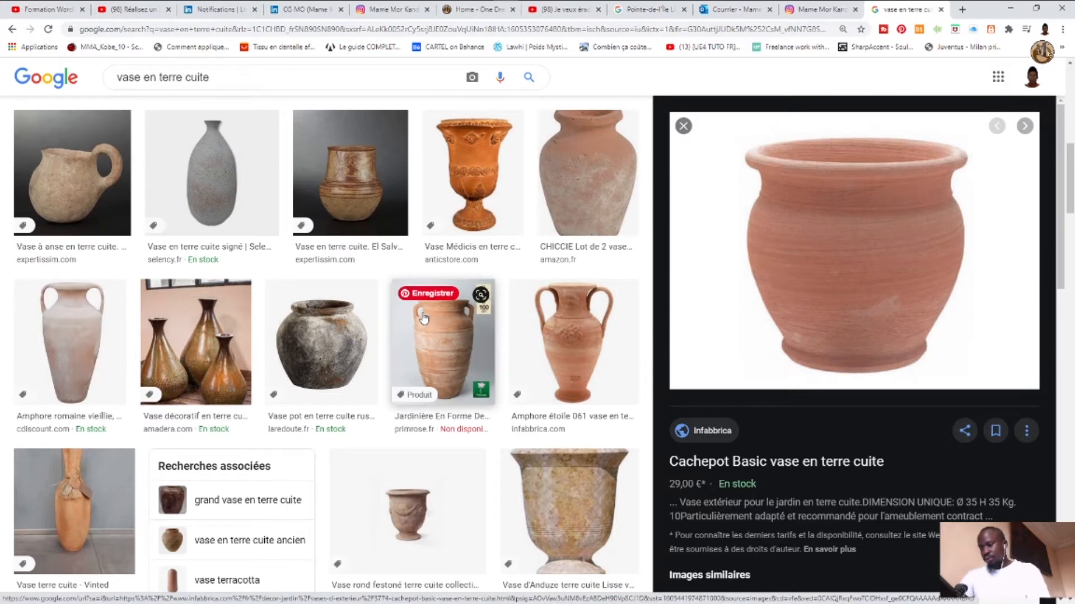
{"action": "left_click", "coordinate": [585, 339]}
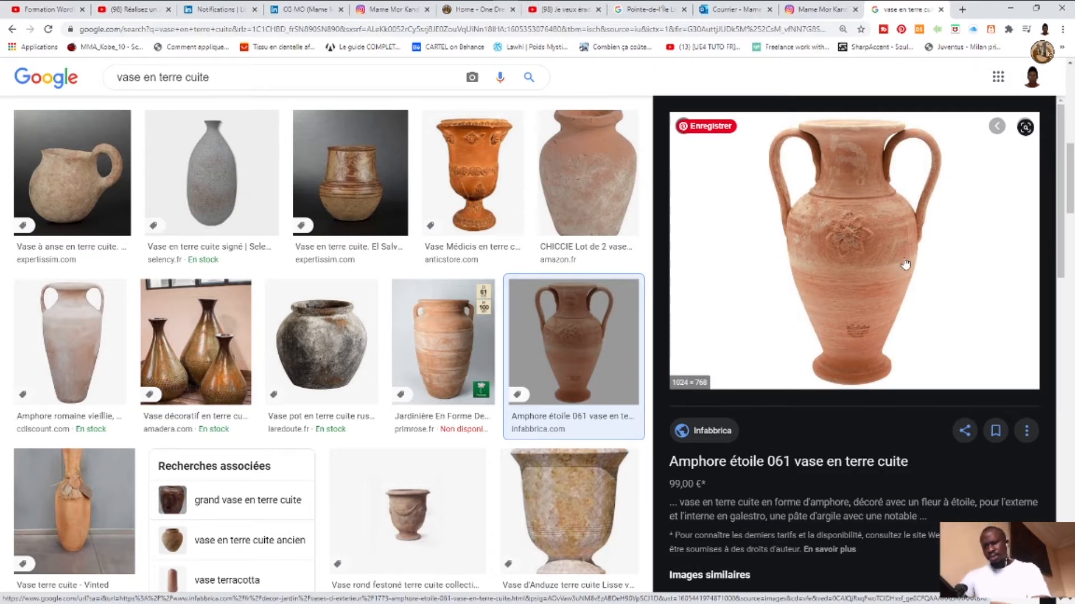
Open the preview of the narrow-necked "Vase en terre cuite" from yodeco.eu
{"action": "scroll", "coordinate": [448, 302], "scroll_direction": "up", "scroll_amount": 6}
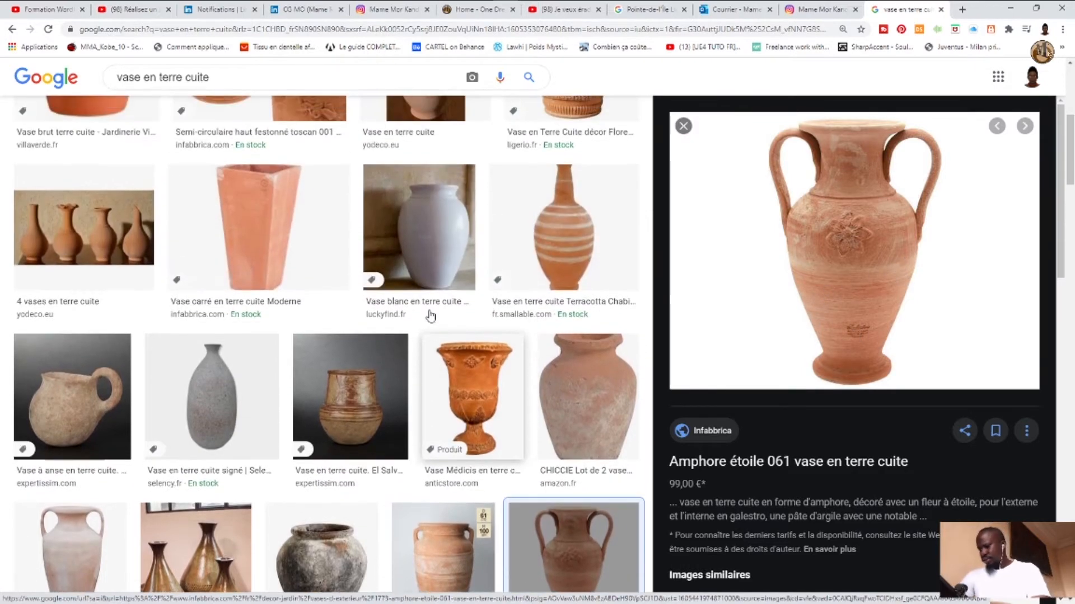
{"action": "scroll", "coordinate": [430, 317], "scroll_direction": "up", "scroll_amount": 1}
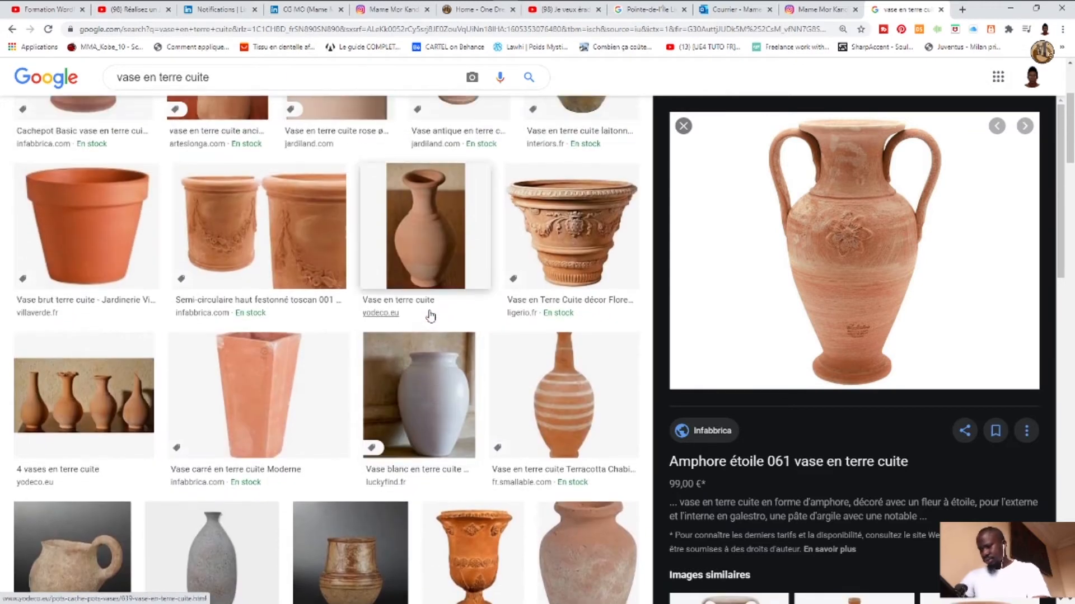
{"action": "left_click", "coordinate": [429, 262]}
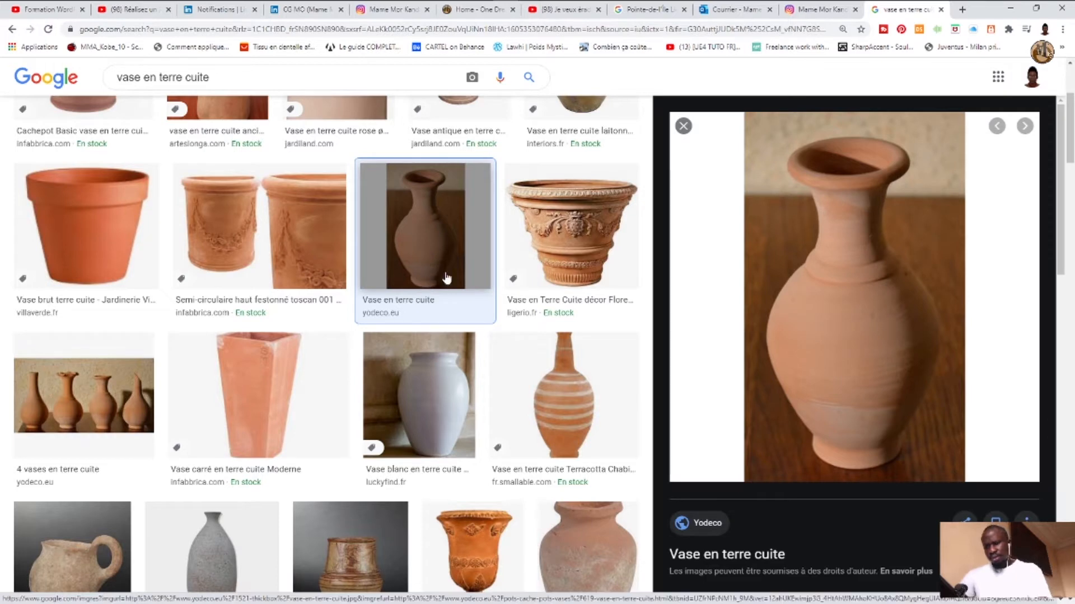
Return to the two-handled "Amphore étoile 061" among the image results and show its preview again
{"action": "scroll", "coordinate": [446, 278], "scroll_direction": "up", "scroll_amount": 1}
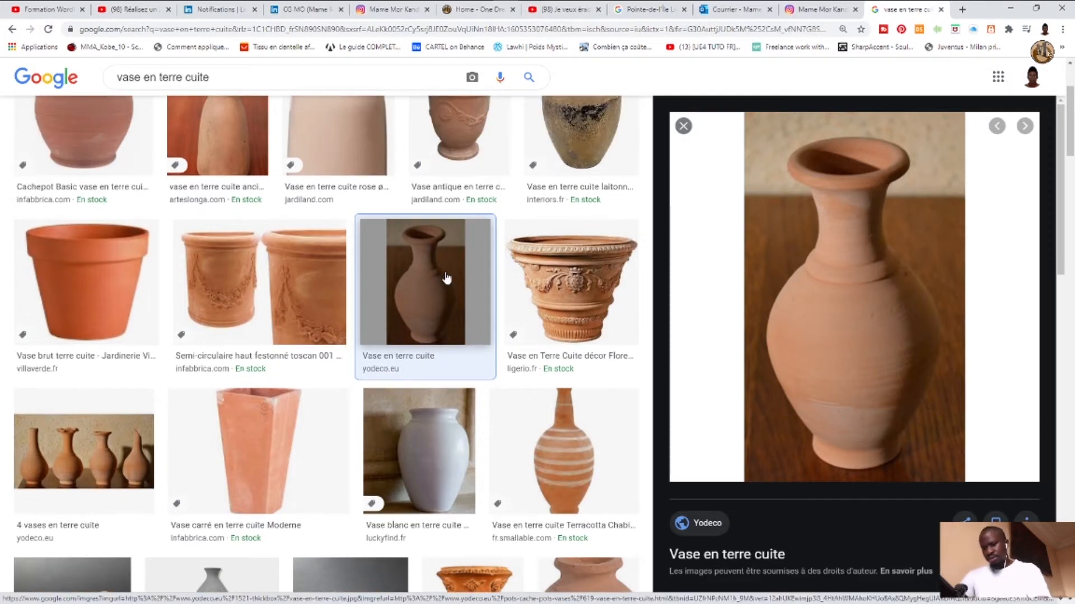
{"action": "scroll", "coordinate": [446, 278], "scroll_direction": "up", "scroll_amount": 3}
{"action": "scroll", "coordinate": [446, 278], "scroll_direction": "down", "scroll_amount": 7}
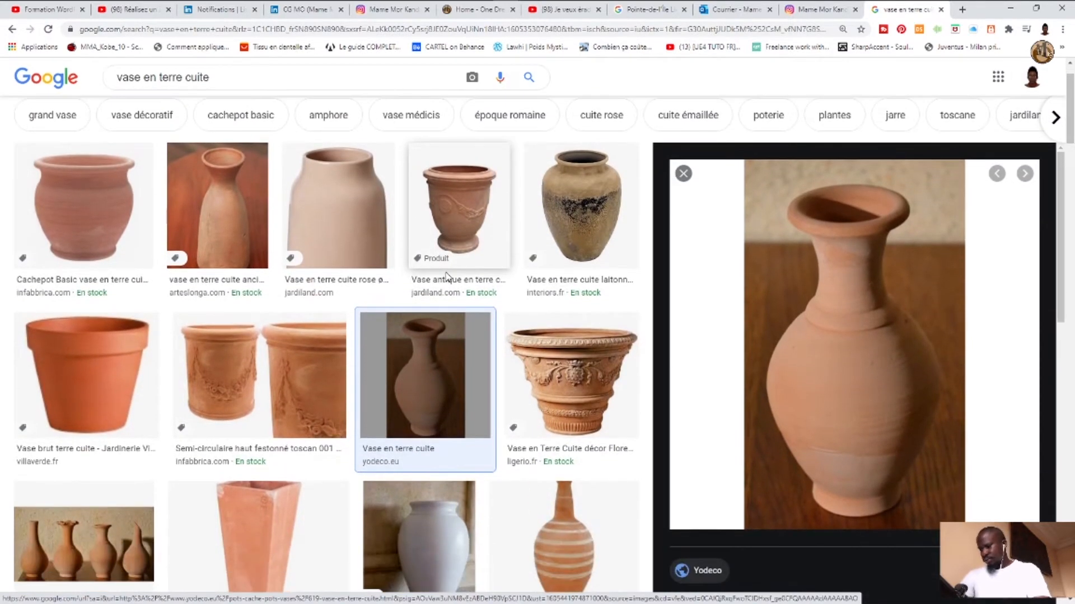
{"action": "scroll", "coordinate": [446, 275], "scroll_direction": "down", "scroll_amount": 3}
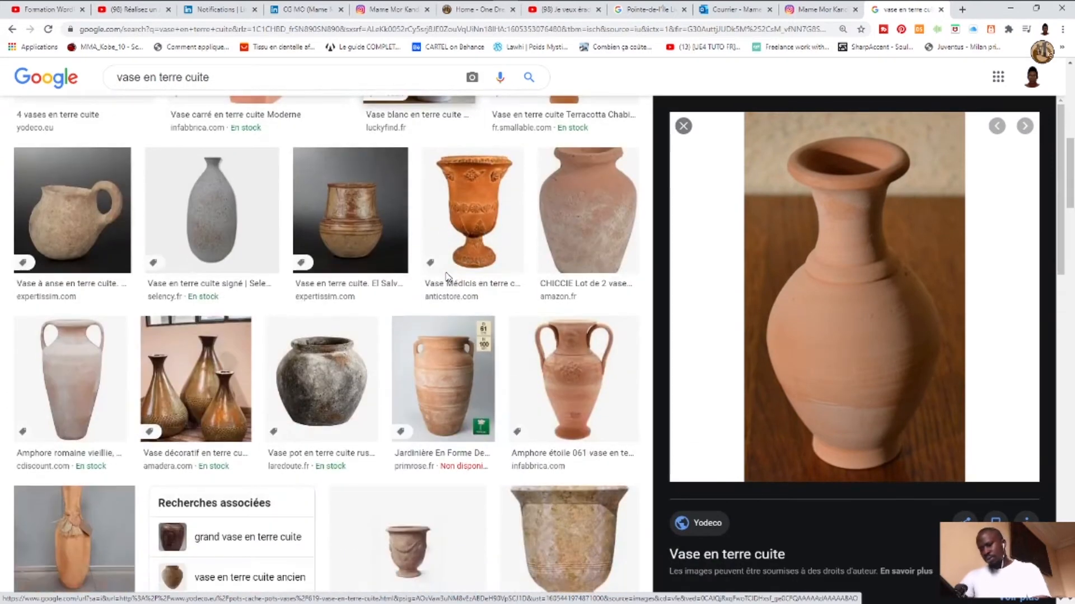
{"action": "left_click", "coordinate": [593, 386]}
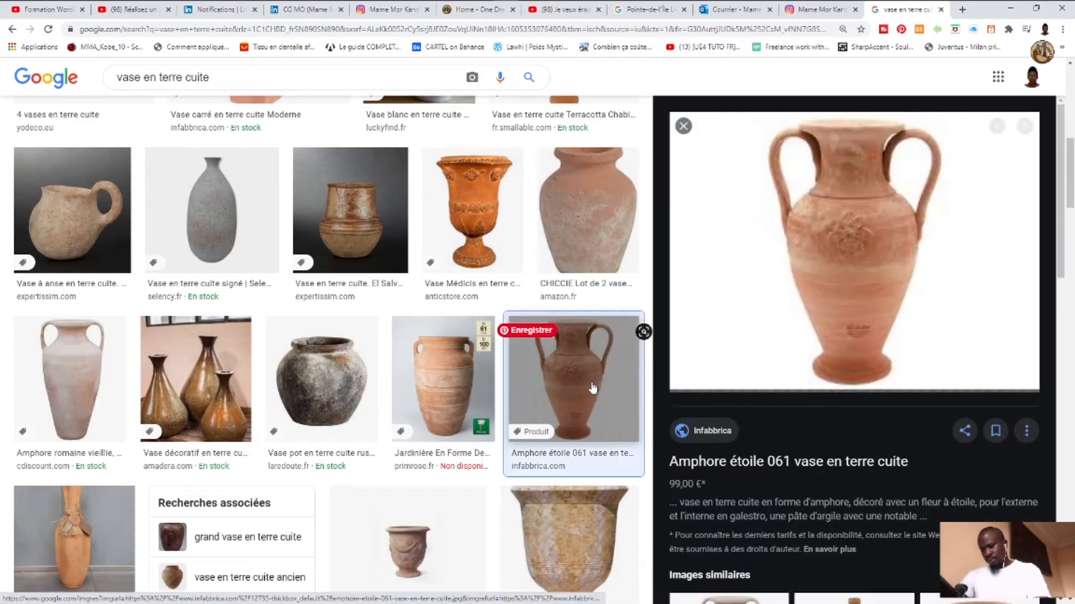
Look through the further terracotta vase results to compare their necks, handles and bodies with the previewed amphora
{"action": "scroll", "coordinate": [593, 386], "scroll_direction": "down", "scroll_amount": 7}
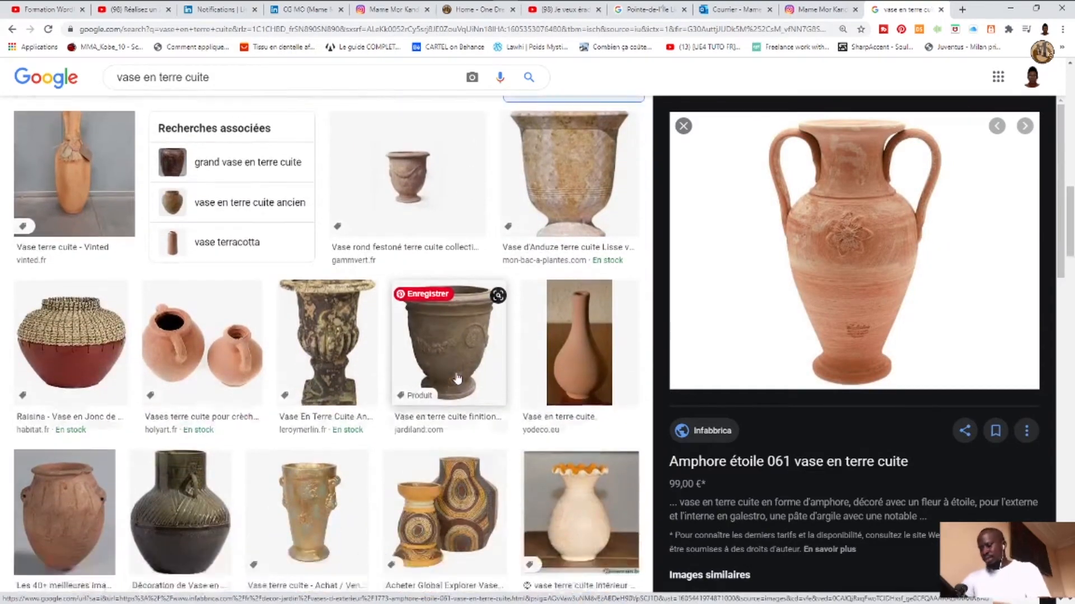
{"action": "scroll", "coordinate": [457, 379], "scroll_direction": "down", "scroll_amount": 2}
{"action": "scroll", "coordinate": [359, 366], "scroll_direction": "down", "scroll_amount": 3}
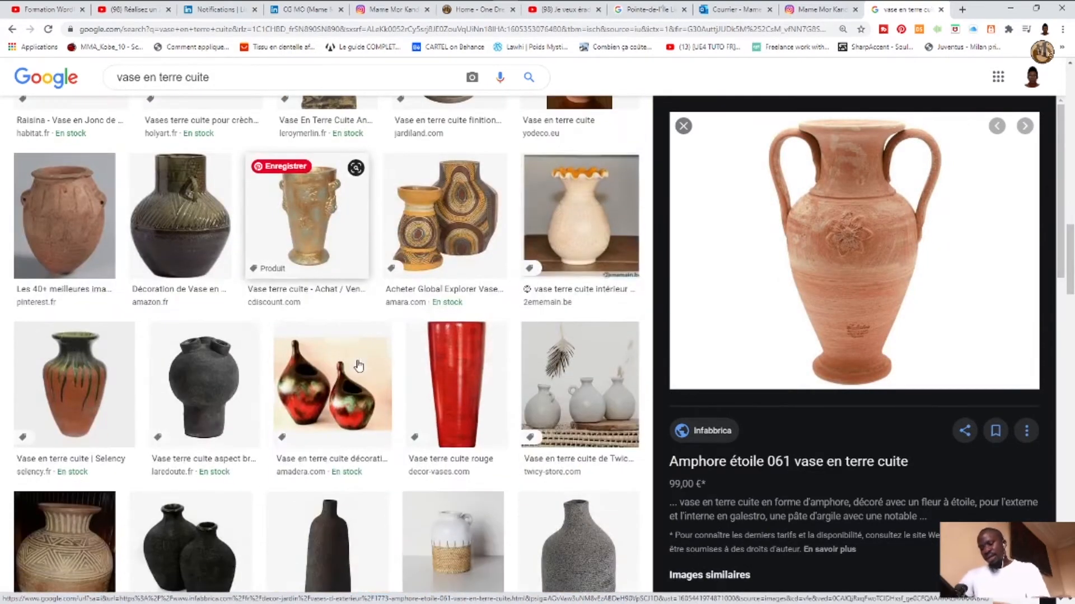
{"action": "scroll", "coordinate": [359, 366], "scroll_direction": "up", "scroll_amount": 3}
{"action": "scroll", "coordinate": [366, 358], "scroll_direction": "down", "scroll_amount": 3}
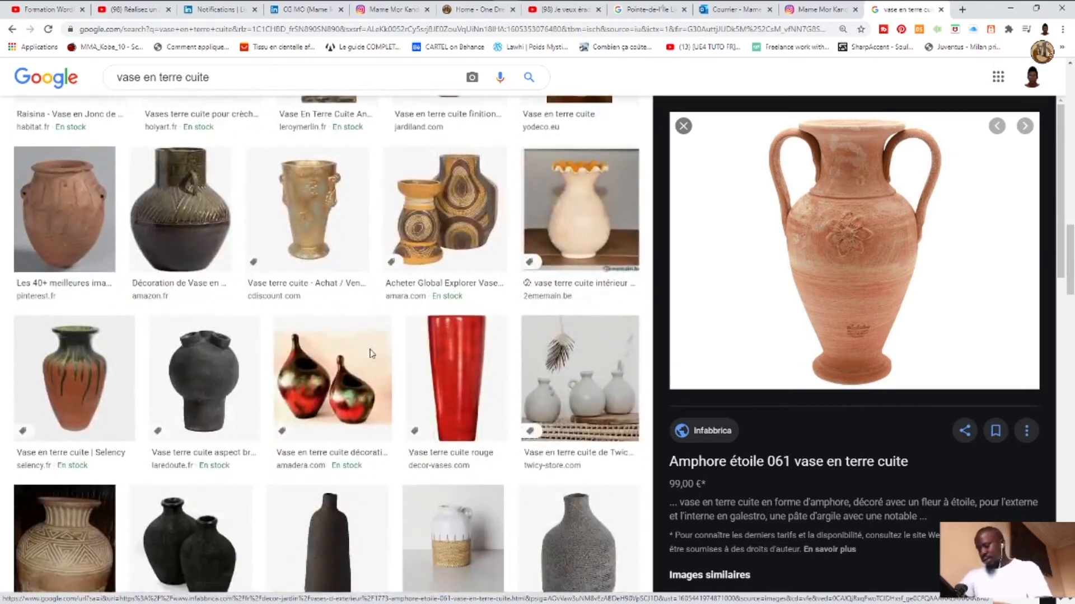
{"action": "scroll", "coordinate": [370, 353], "scroll_direction": "down", "scroll_amount": 2}
{"action": "scroll", "coordinate": [369, 353], "scroll_direction": "down", "scroll_amount": 2}
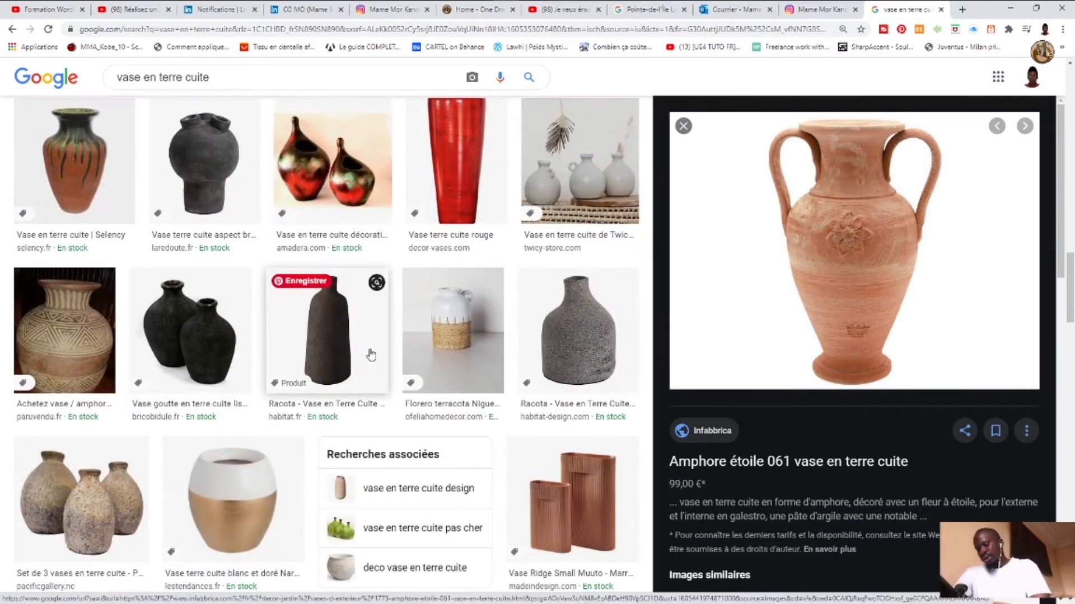
{"action": "scroll", "coordinate": [369, 353], "scroll_direction": "up", "scroll_amount": 7}
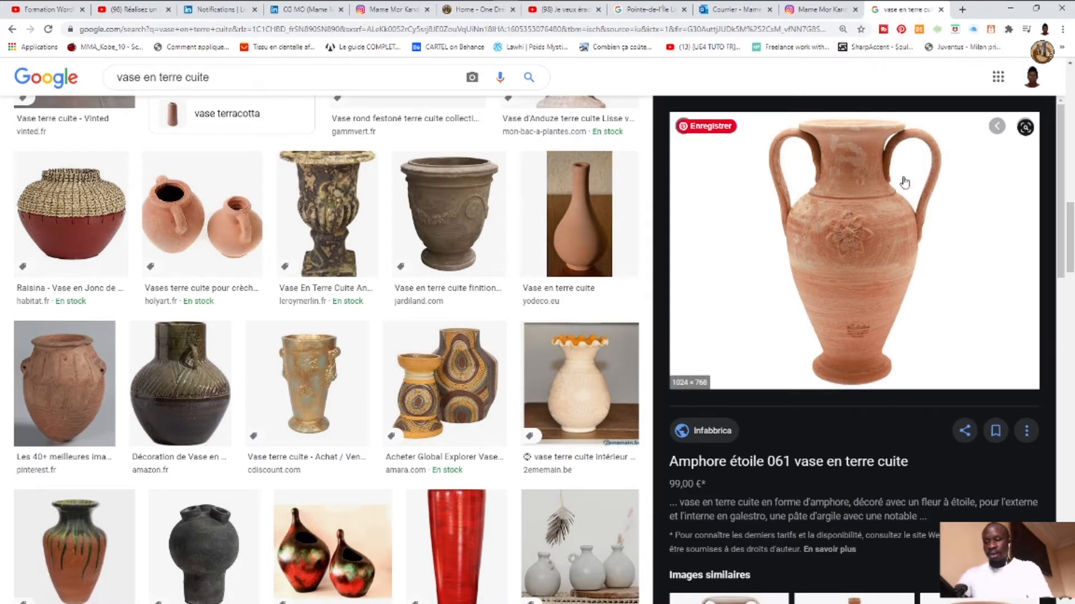
Try the amphora's source page on infabbrica.com and close its tab
{"action": "left_click", "coordinate": [870, 211]}
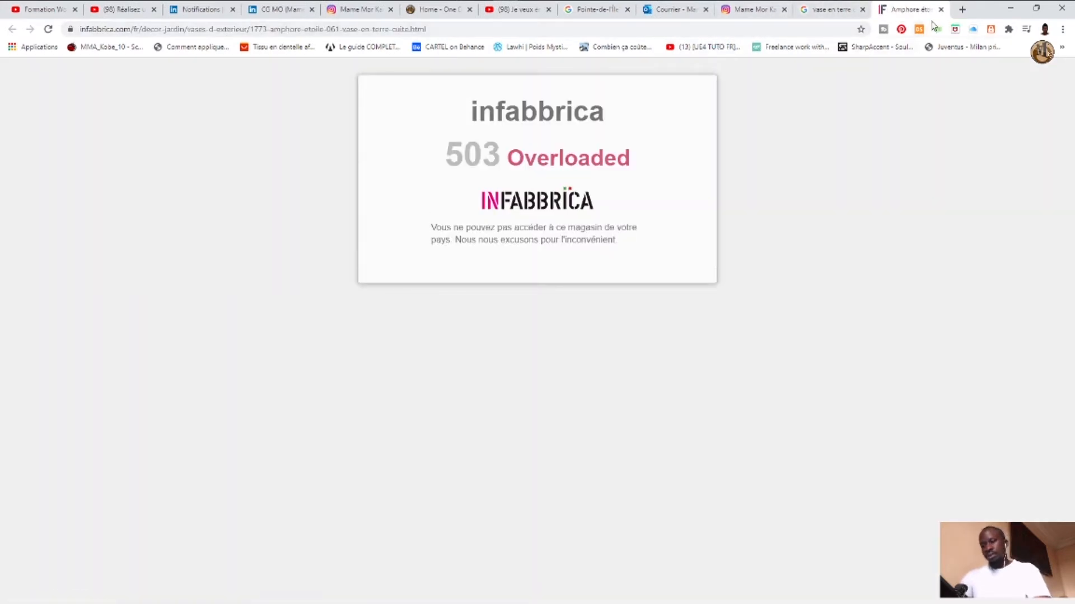
{"action": "left_click", "coordinate": [940, 9]}
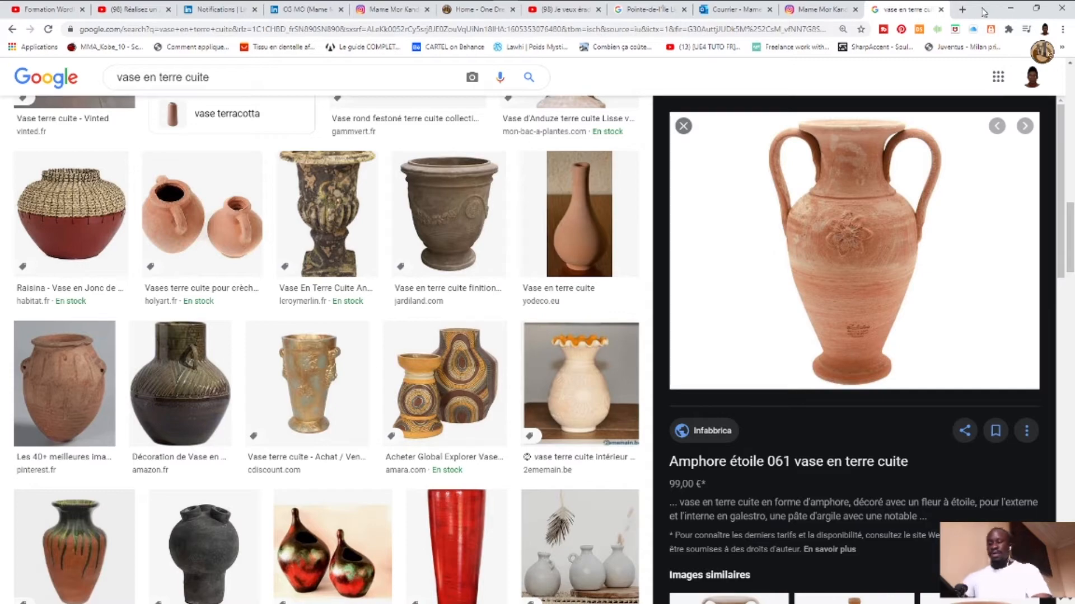
Switch back to Photoshop and sketch the vase's rim as a wide, flat black ellipse below the word "Canari"
{"action": "left_click", "coordinate": [1036, 8]}
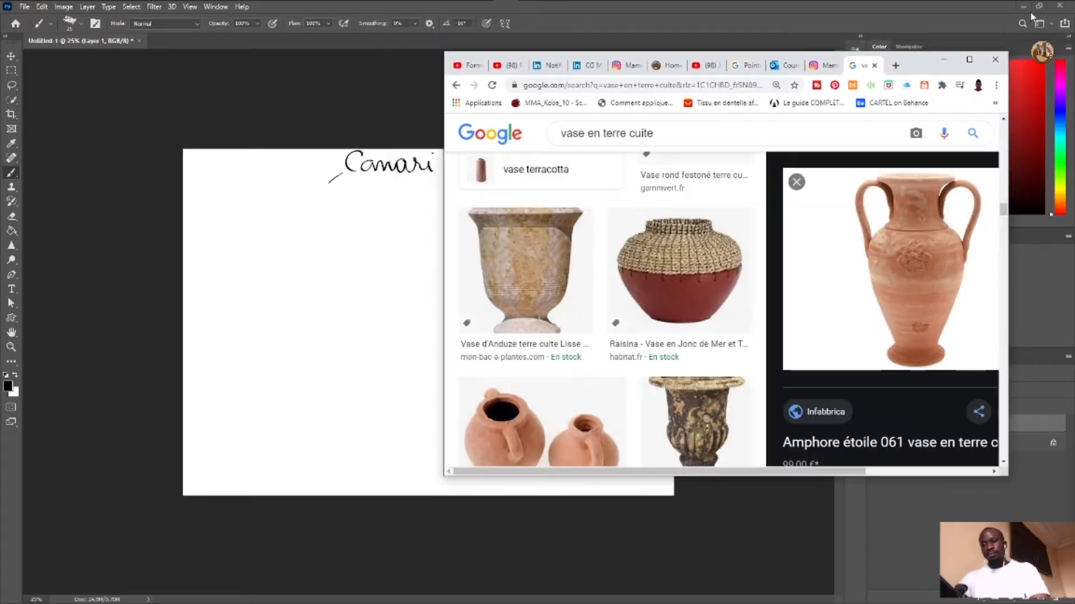
{"action": "left_click", "coordinate": [950, 63]}
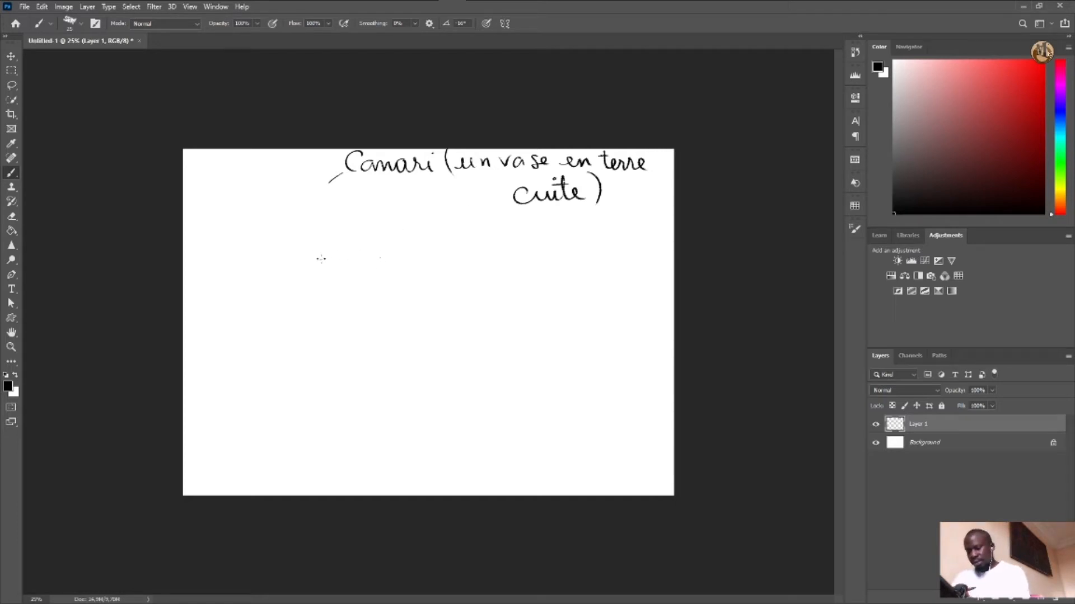
{"action": "mouse_move", "coordinate": [347, 266]}
{"action": "left_mouse_down"}
{"action": "mouse_move", "coordinate": [435, 260]}
{"action": "mouse_move", "coordinate": [289, 264]}
{"action": "mouse_move", "coordinate": [456, 257]}
{"action": "mouse_move", "coordinate": [351, 253]}
{"action": "mouse_move", "coordinate": [326, 256]}
{"action": "mouse_move", "coordinate": [447, 259]}
{"action": "left_mouse_up"}
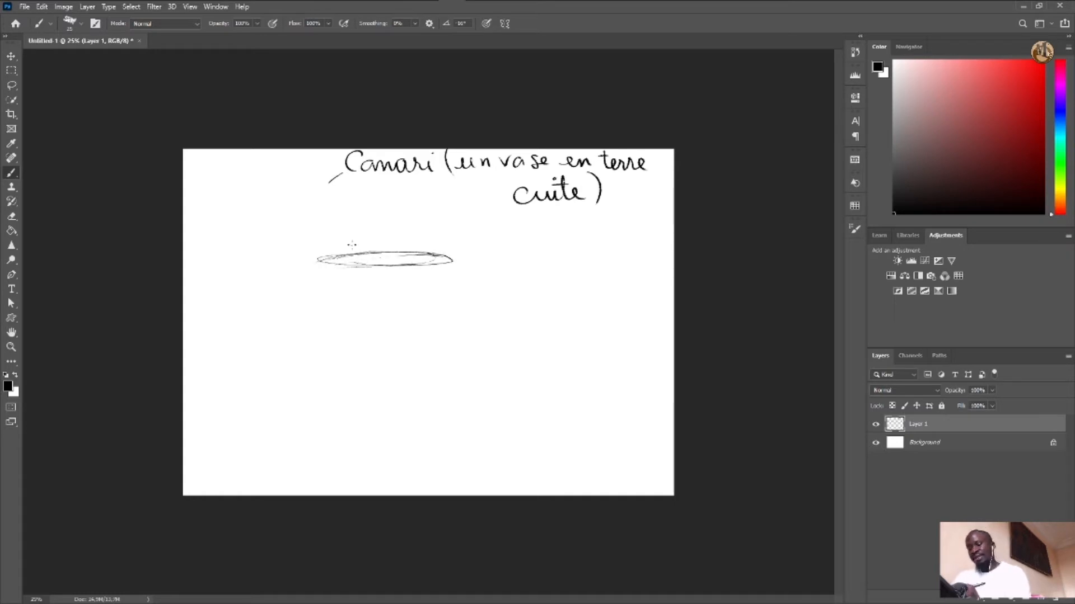
{"action": "left_click_drag", "start_coordinate": [378, 253], "coordinate": [476, 259]}
{"action": "left_click_drag", "start_coordinate": [394, 256], "coordinate": [461, 255]}
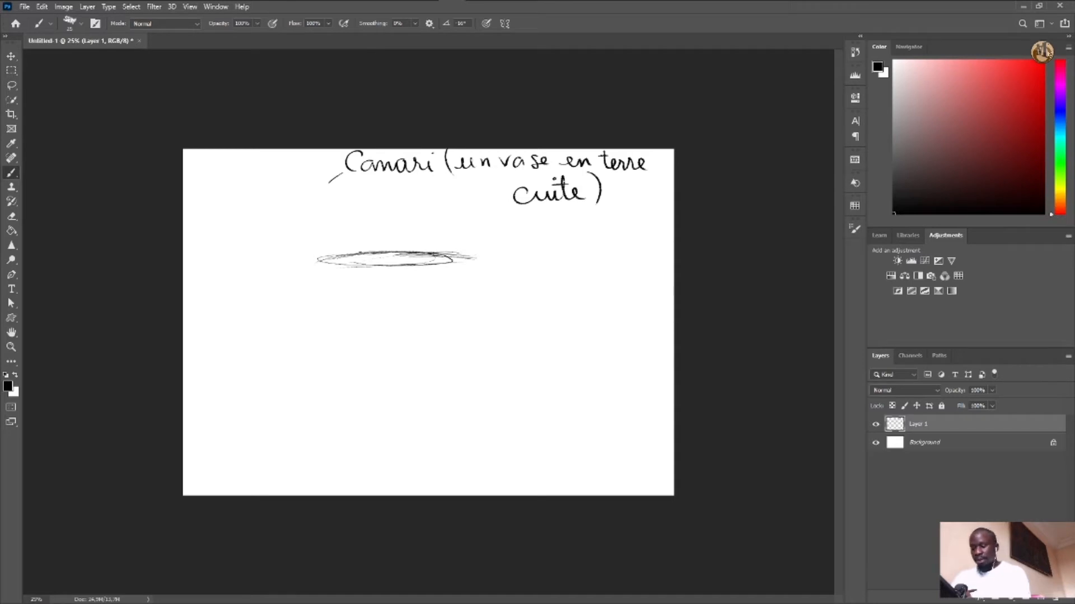
{"action": "mouse_move", "coordinate": [360, 253]}
{"action": "left_mouse_down"}
{"action": "mouse_move", "coordinate": [319, 259]}
{"action": "mouse_move", "coordinate": [349, 264]}
{"action": "left_mouse_up"}
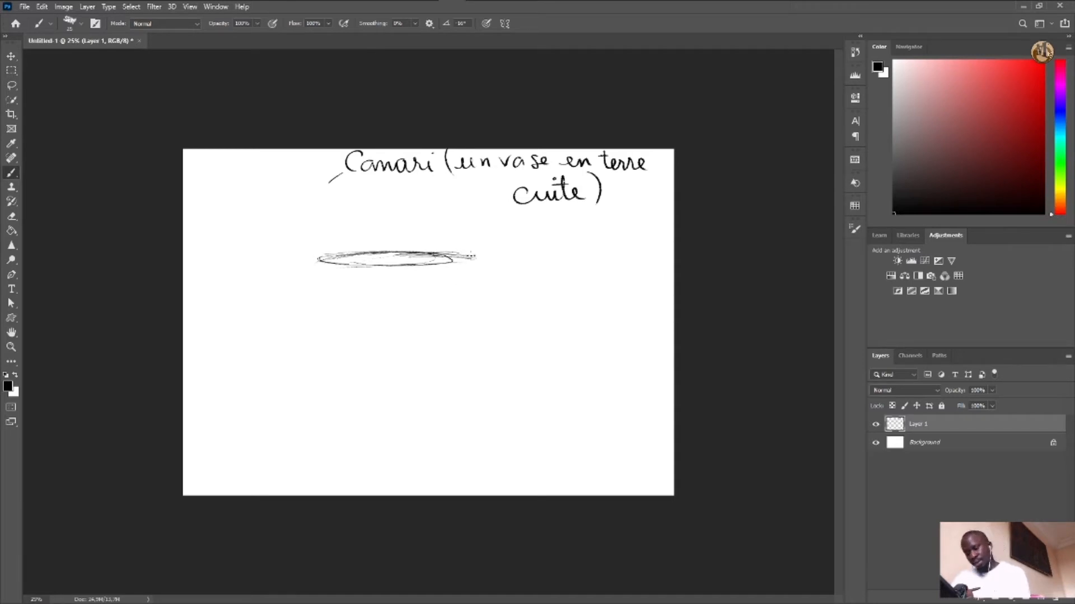
{"action": "mouse_move", "coordinate": [430, 254]}
{"action": "left_mouse_down"}
{"action": "mouse_move", "coordinate": [475, 258]}
{"action": "mouse_move", "coordinate": [319, 260]}
{"action": "left_mouse_up"}
Sketch short inward-sloping strokes beneath both ends of the rim ellipse to start the vase's neck
{"action": "mouse_move", "coordinate": [373, 265]}
{"action": "left_mouse_down"}
{"action": "mouse_move", "coordinate": [312, 259]}
{"action": "mouse_move", "coordinate": [366, 266]}
{"action": "mouse_move", "coordinate": [331, 277]}
{"action": "mouse_move", "coordinate": [347, 280]}
{"action": "left_mouse_up"}
{"action": "left_click_drag", "start_coordinate": [469, 257], "coordinate": [435, 283]}
{"action": "left_click_drag", "start_coordinate": [319, 264], "coordinate": [352, 290]}
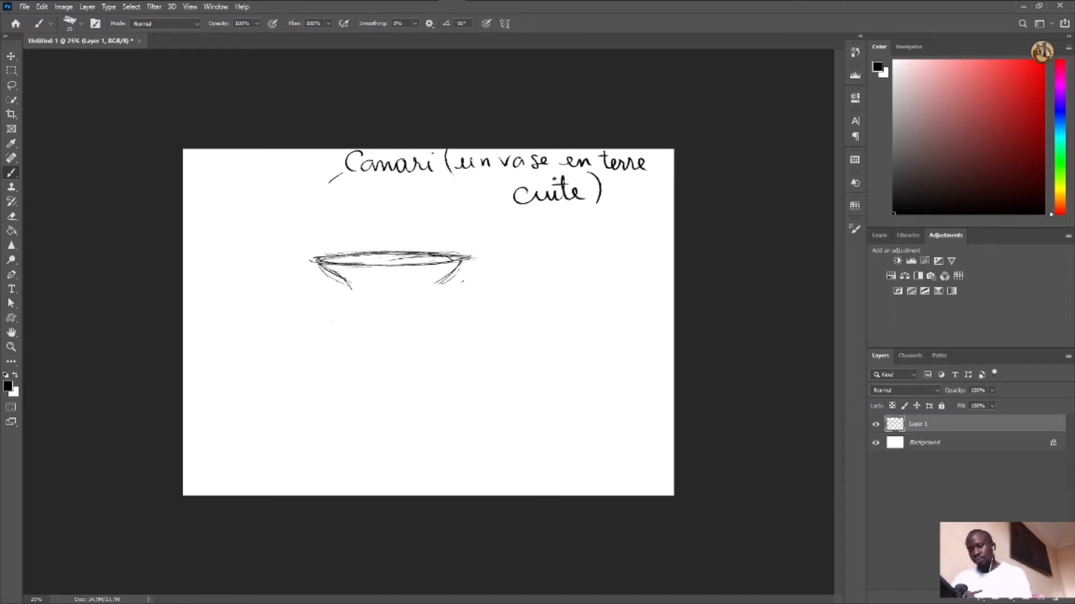
{"action": "left_click_drag", "start_coordinate": [465, 259], "coordinate": [441, 279]}
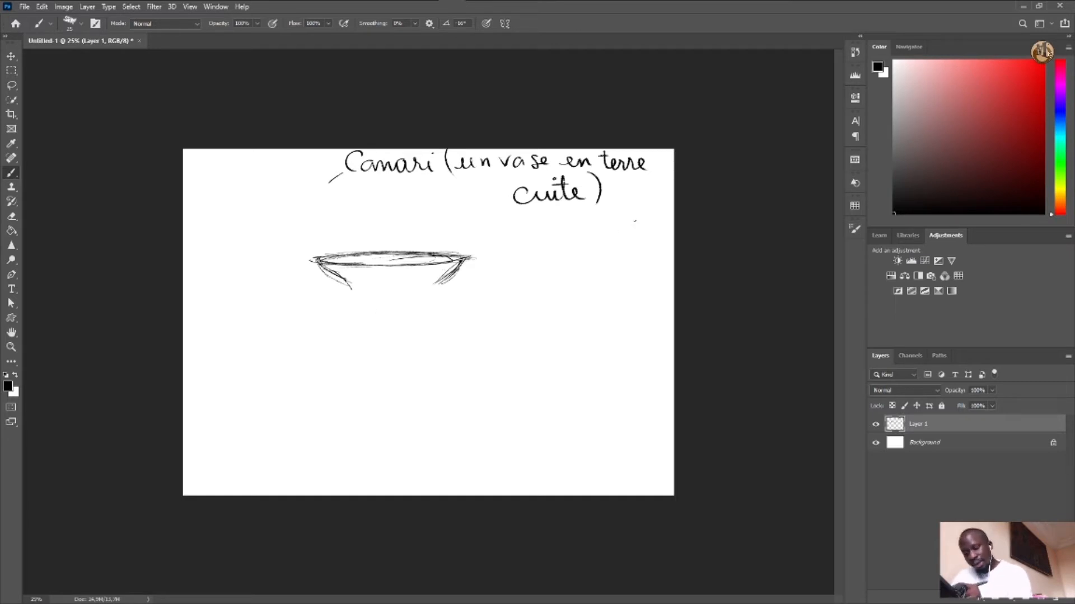
Try a C-shaped curve on the right of the canvas and extend both sides of the vase's neck below the rim ellipse
{"action": "mouse_move", "coordinate": [635, 221]}
{"action": "left_mouse_down"}
{"action": "mouse_move", "coordinate": [598, 273]}
{"action": "mouse_move", "coordinate": [629, 277]}
{"action": "mouse_move", "coordinate": [626, 255]}
{"action": "mouse_move", "coordinate": [604, 254]}
{"action": "mouse_move", "coordinate": [647, 235]}
{"action": "left_mouse_up"}
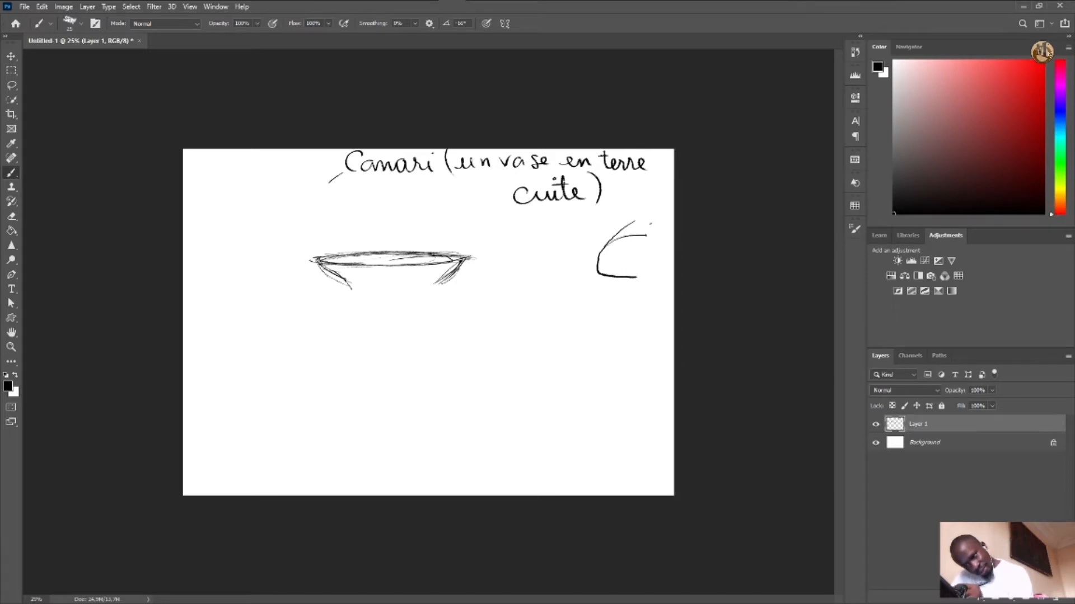
{"action": "left_click_drag", "start_coordinate": [458, 264], "coordinate": [431, 291]}
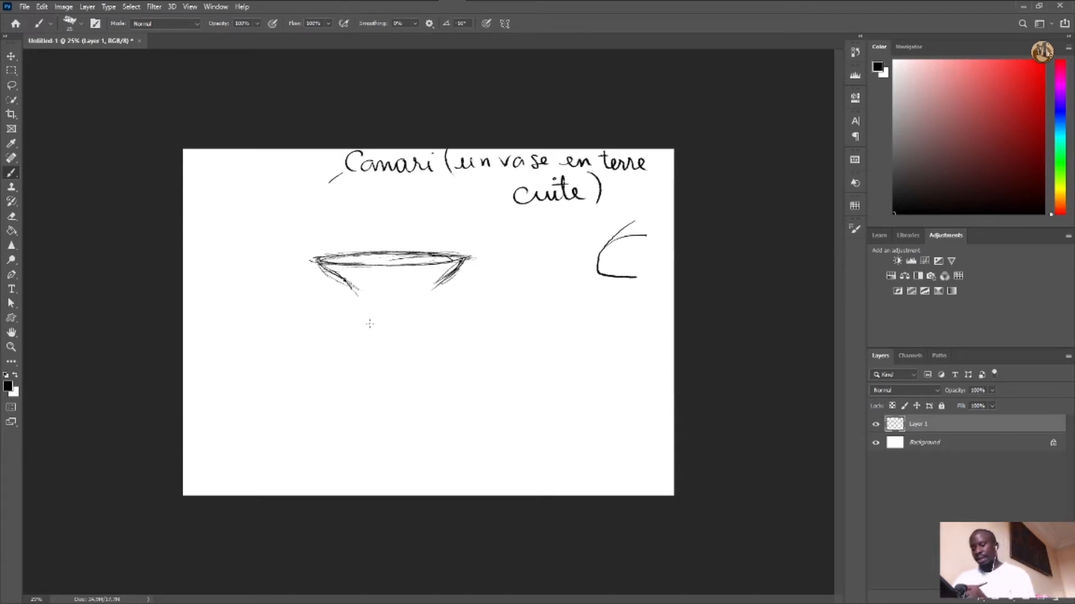
{"action": "left_click_drag", "start_coordinate": [453, 274], "coordinate": [429, 302]}
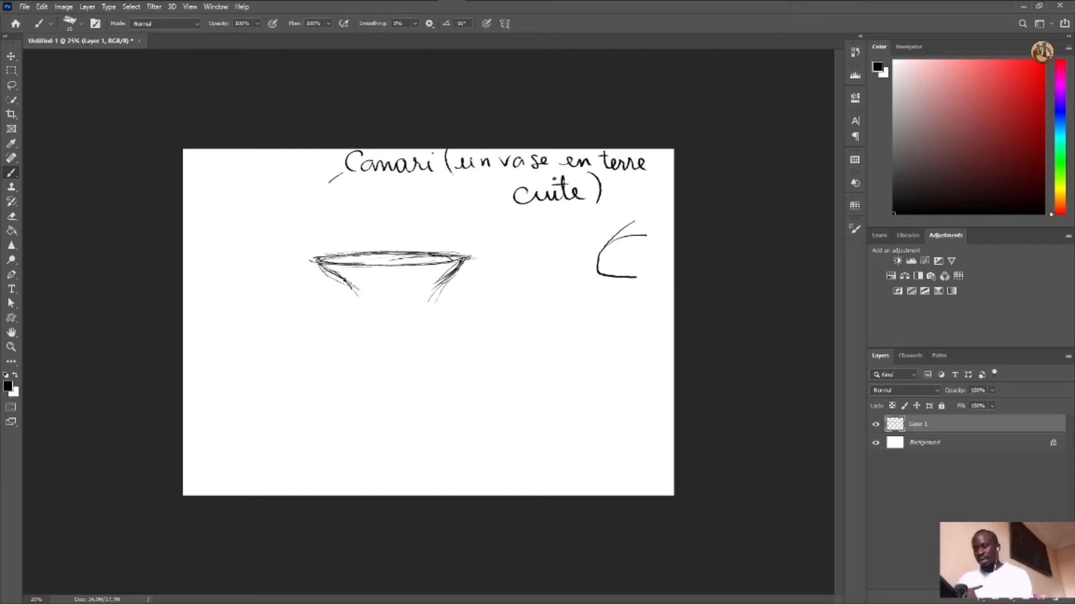
{"action": "left_click_drag", "start_coordinate": [448, 275], "coordinate": [427, 336]}
{"action": "mouse_move", "coordinate": [343, 274]}
{"action": "left_mouse_down"}
{"action": "mouse_move", "coordinate": [362, 311]}
{"action": "mouse_move", "coordinate": [353, 340]}
{"action": "left_mouse_up"}
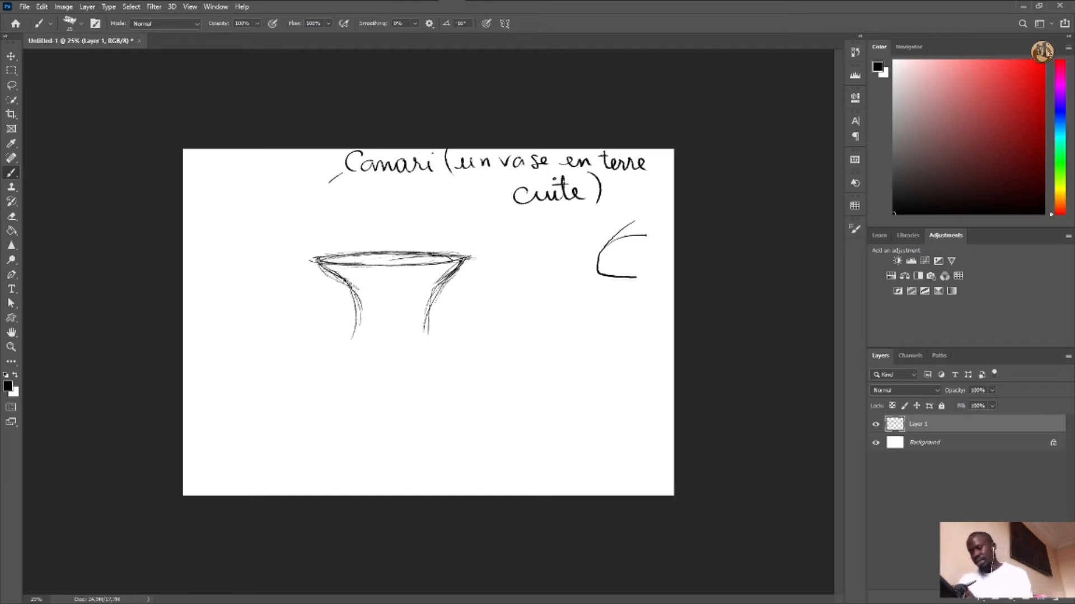
Try sketching both sides of a rounded vase body, swelling out from the neck and tapering near the canvas's lower edge
{"action": "left_click_drag", "start_coordinate": [358, 291], "coordinate": [342, 371]}
{"action": "left_click_drag", "start_coordinate": [359, 311], "coordinate": [325, 380]}
{"action": "mouse_move", "coordinate": [352, 330]}
{"action": "left_mouse_down"}
{"action": "mouse_move", "coordinate": [316, 392]}
{"action": "mouse_move", "coordinate": [316, 419]}
{"action": "left_mouse_up"}
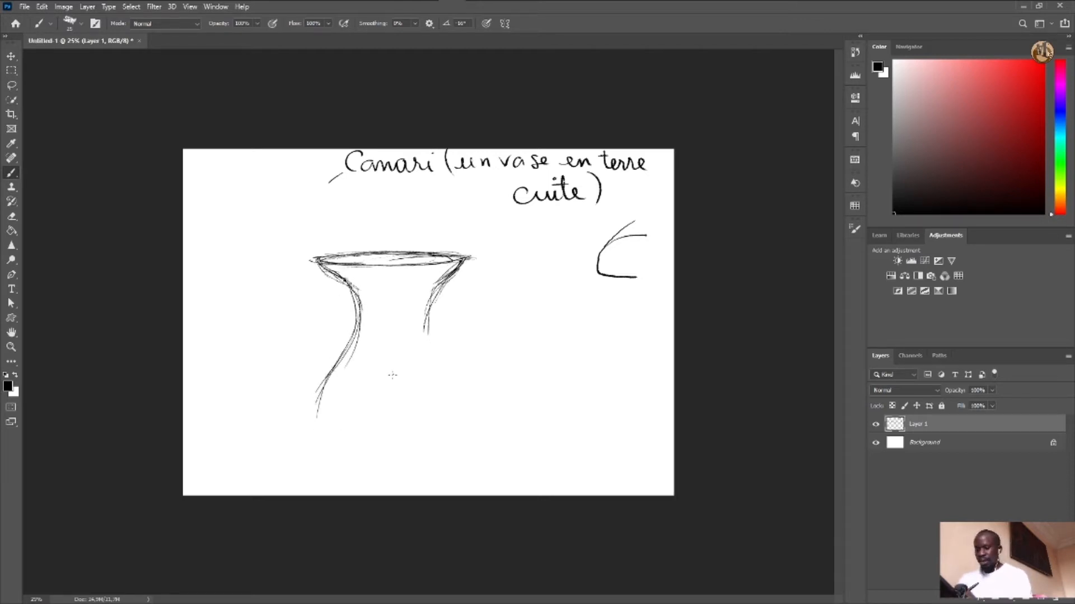
{"action": "left_click_drag", "start_coordinate": [448, 272], "coordinate": [428, 347]}
{"action": "left_click_drag", "start_coordinate": [430, 310], "coordinate": [454, 386]}
{"action": "left_click_drag", "start_coordinate": [428, 330], "coordinate": [468, 397]}
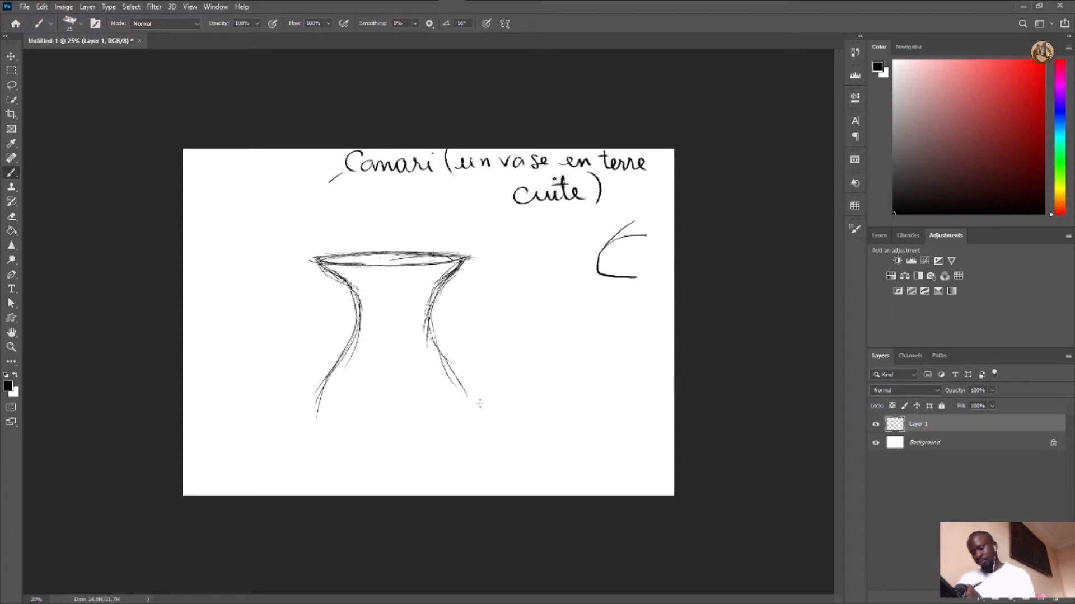
{"action": "mouse_move", "coordinate": [442, 359]}
{"action": "left_mouse_down"}
{"action": "mouse_move", "coordinate": [481, 462]}
{"action": "mouse_move", "coordinate": [456, 490]}
{"action": "left_mouse_up"}
{"action": "mouse_move", "coordinate": [342, 357]}
{"action": "left_mouse_down"}
{"action": "mouse_move", "coordinate": [307, 422]}
{"action": "mouse_move", "coordinate": [316, 491]}
{"action": "left_mouse_up"}
{"action": "left_click_drag", "start_coordinate": [308, 425], "coordinate": [325, 493]}
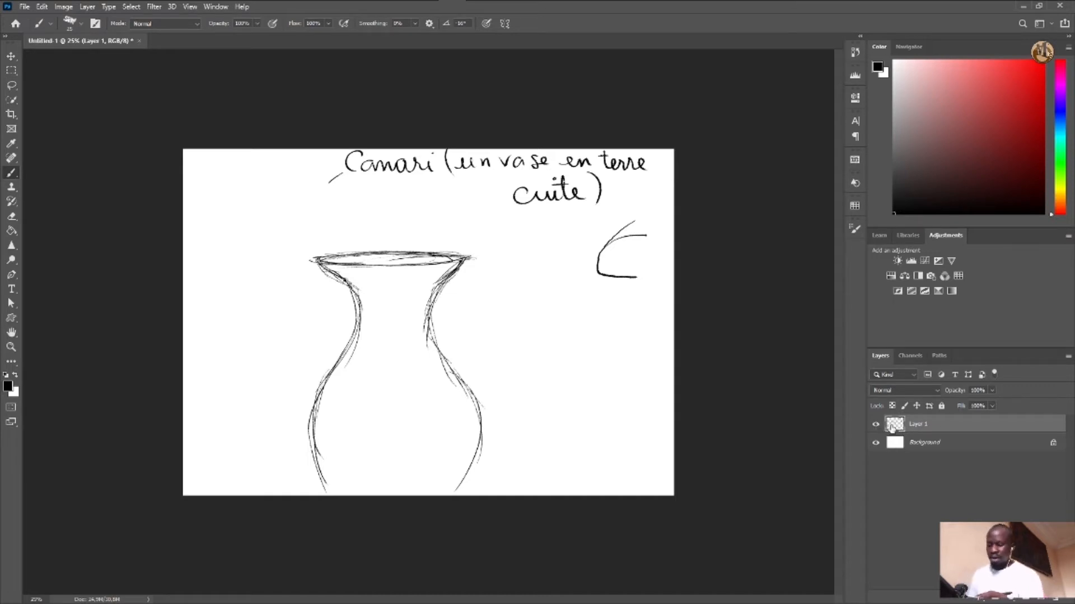
Undo the body, C-shaped curve and neck strokes back to the rim ellipse below the handwritten title
{"action": "key", "text": "ctrl+z"}
{"action": "key", "text": "ctrl+z"}
{"action": "key", "text": "ctrl+z"}
{"action": "key", "text": "ctrl+z"}
{"action": "key", "text": "ctrl+z"}
{"action": "key", "text": "ctrl+z"}
{"action": "key", "text": "ctrl+z"}
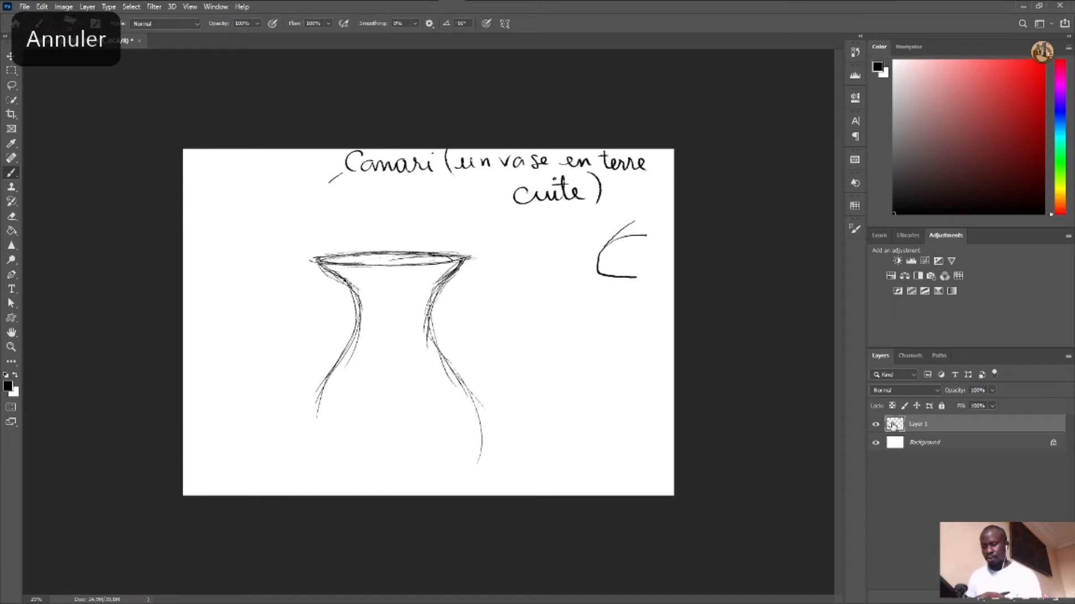
{"action": "key", "text": "ctrl+z"}
{"action": "key", "text": "ctrl+z"}
{"action": "key", "text": "ctrl+z"}
{"action": "key", "text": "ctrl+z"}
{"action": "key", "text": "ctrl+z"}
{"action": "key", "text": "ctrl+z"}
{"action": "key", "text": "ctrl+z"}
{"action": "key", "text": "ctrl+z"}
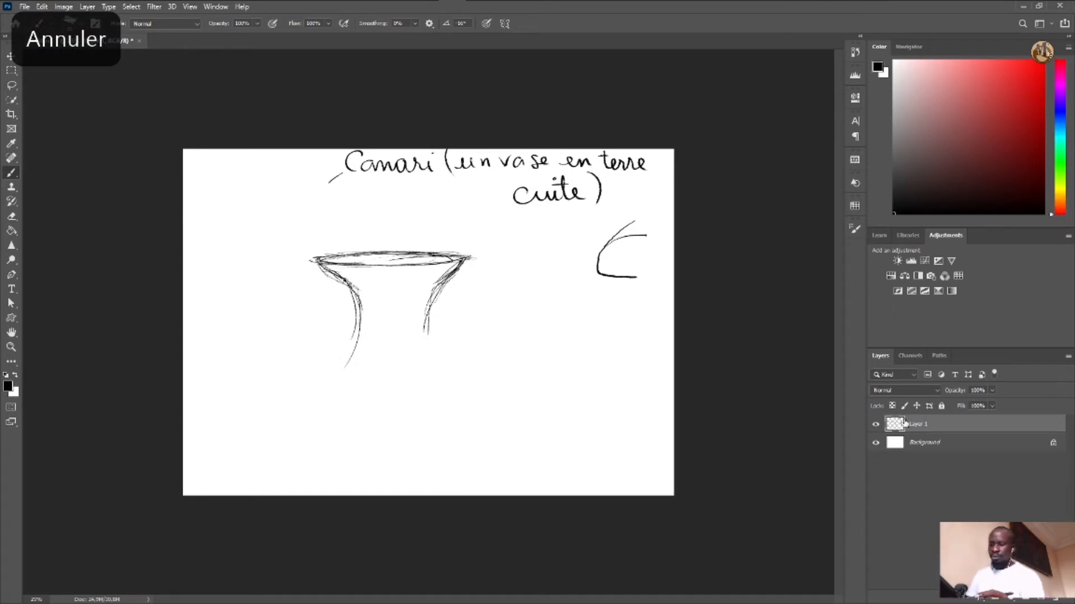
{"action": "key", "text": "ctrl+z"}
{"action": "key", "text": "ctrl+z"}
{"action": "key", "text": "ctrl+z"}
{"action": "key", "text": "ctrl+z"}
{"action": "key", "text": "ctrl+z"}
{"action": "key", "text": "ctrl+z"}
{"action": "key", "text": "ctrl+z"}
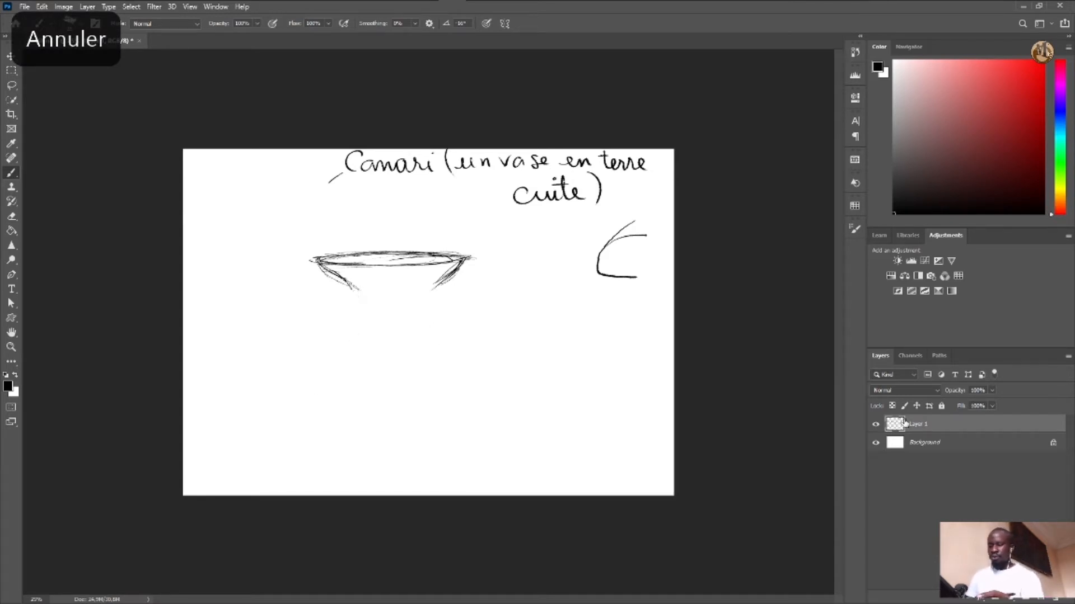
{"action": "key", "text": "ctrl+z"}
{"action": "key", "text": "ctrl+z"}
{"action": "key", "text": "ctrl+z"}
{"action": "key", "text": "ctrl+z"}
{"action": "key", "text": "ctrl+z"}
{"action": "key", "text": "ctrl+z"}
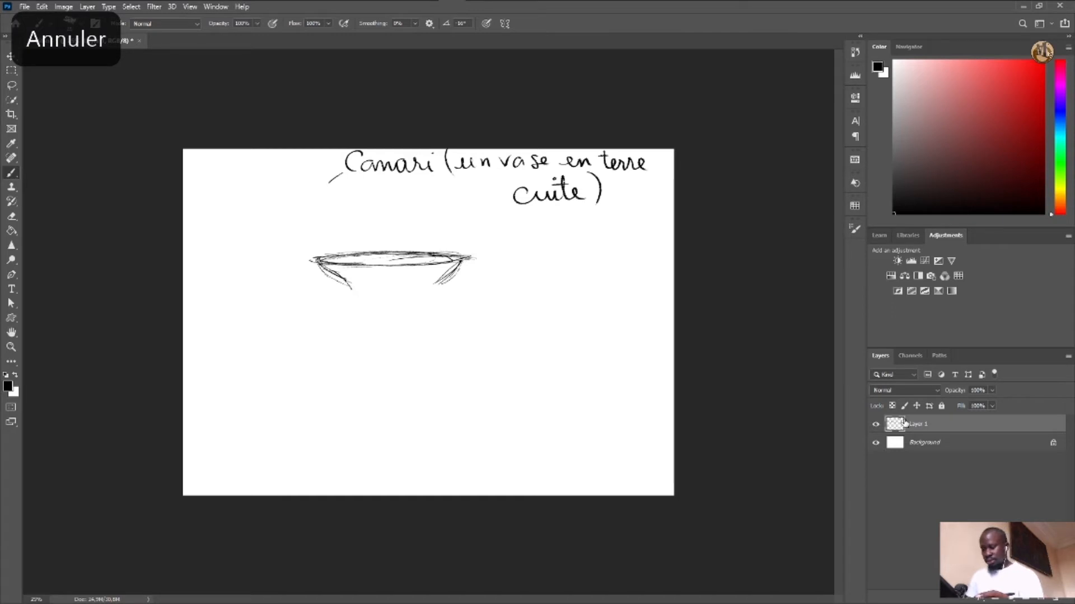
{"action": "key", "text": "ctrl+z"}
{"action": "key", "text": "ctrl+z"}
{"action": "key", "text": "ctrl+z"}
{"action": "key", "text": "ctrl+z"}
{"action": "key", "text": "ctrl+z"}
{"action": "key", "text": "ctrl+z"}
{"action": "key", "text": "ctrl+z"}
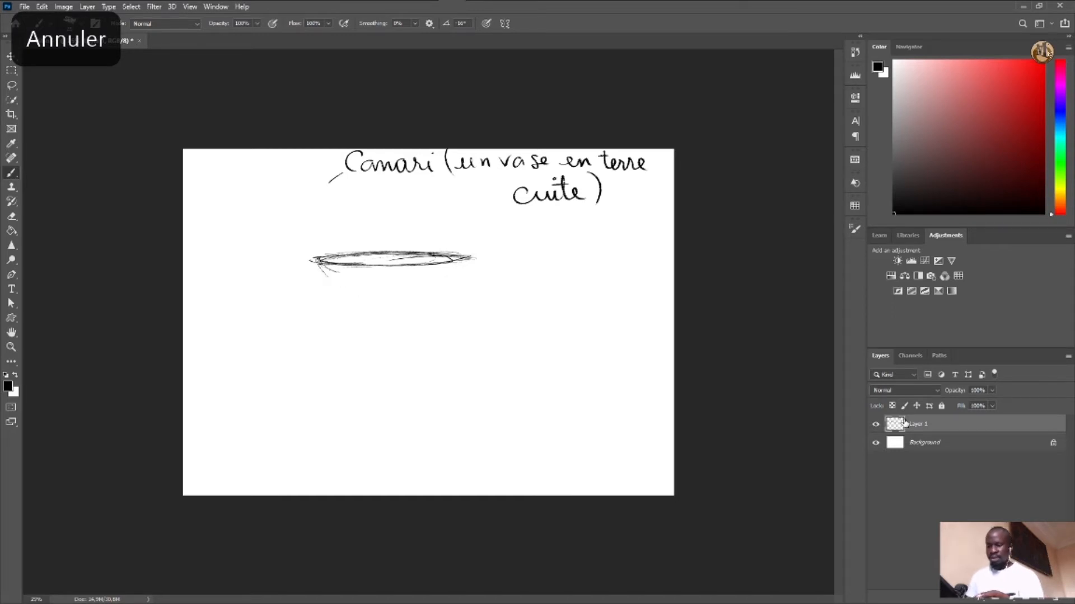
{"action": "key", "text": "ctrl+z"}
{"action": "key", "text": "ctrl+z"}
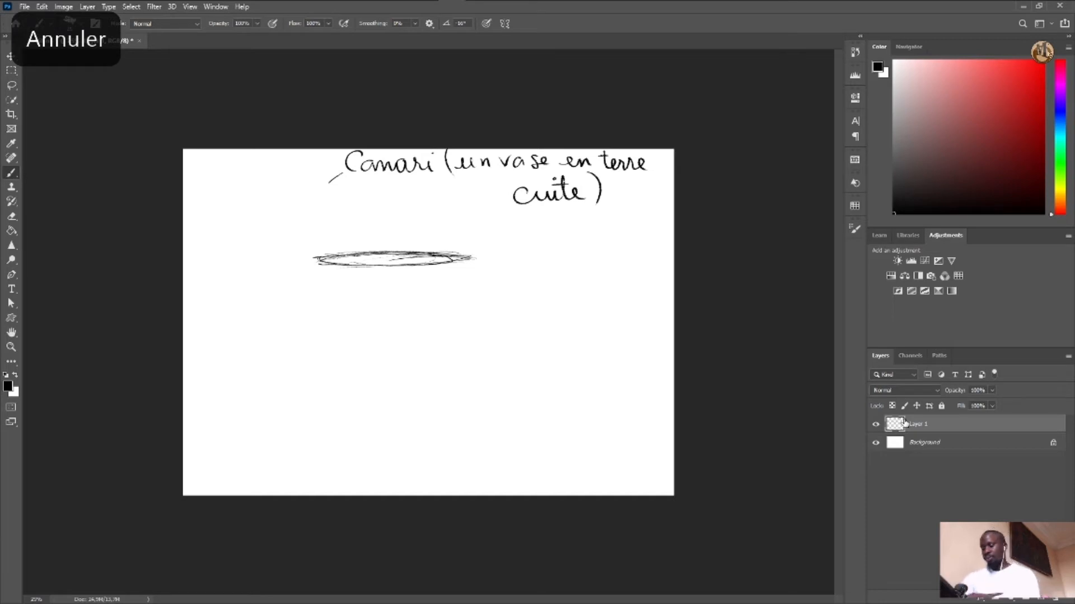
Lasso and delete the rim ellipse, and add a new layer above Layer 1 for drawing with the Brush
{"action": "left_click", "coordinate": [11, 86]}
{"action": "mouse_move", "coordinate": [304, 304]}
{"action": "left_mouse_down"}
{"action": "mouse_move", "coordinate": [439, 227]}
{"action": "mouse_move", "coordinate": [271, 237]}
{"action": "left_mouse_up"}
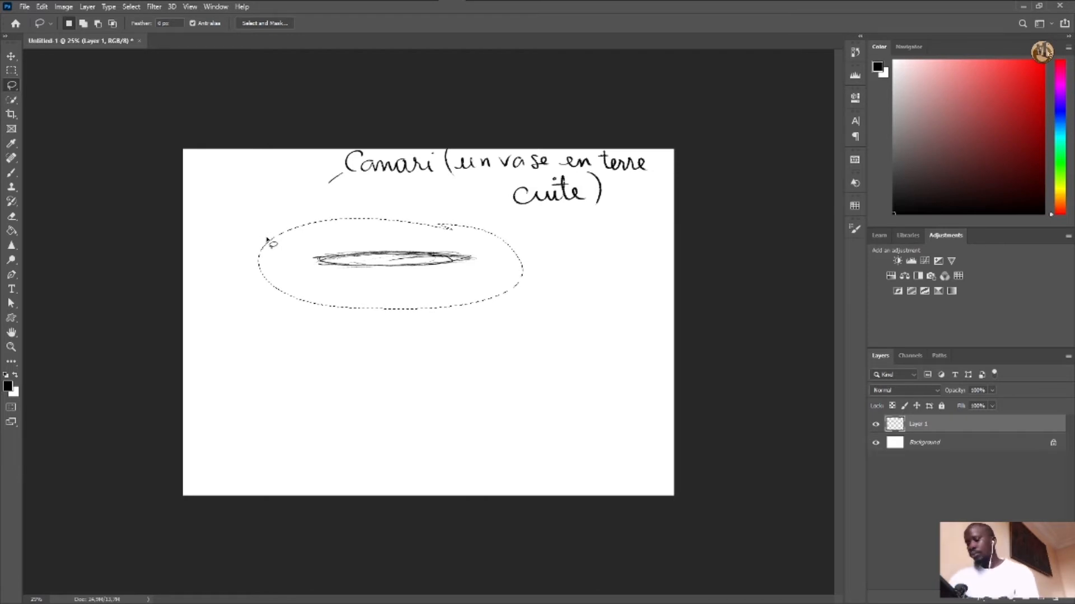
{"action": "key", "text": "Delete"}
{"action": "key", "text": "ctrl+d"}
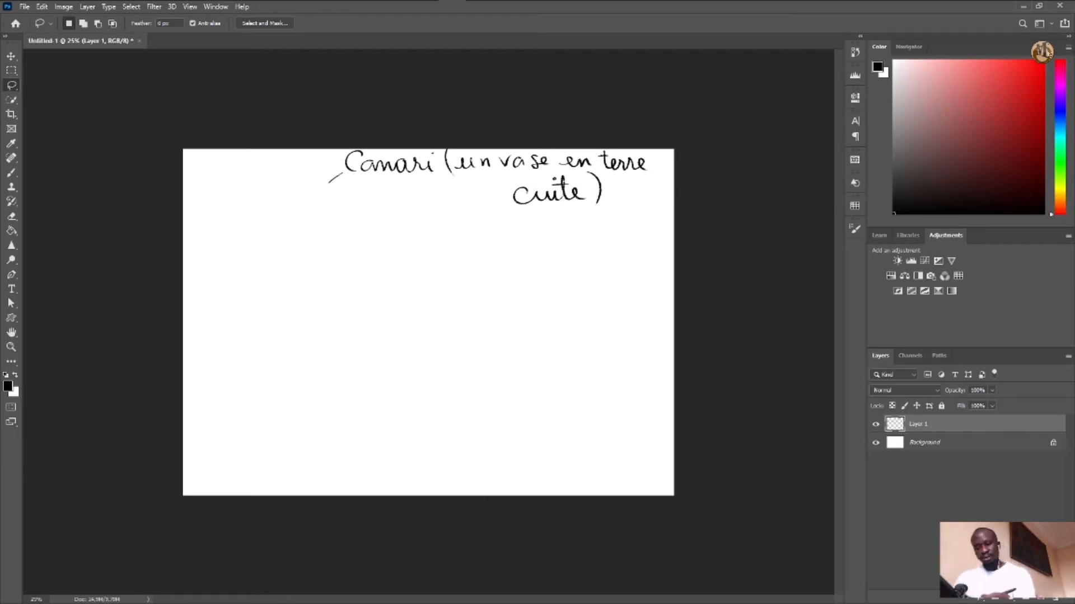
{"action": "left_click", "coordinate": [1039, 599]}
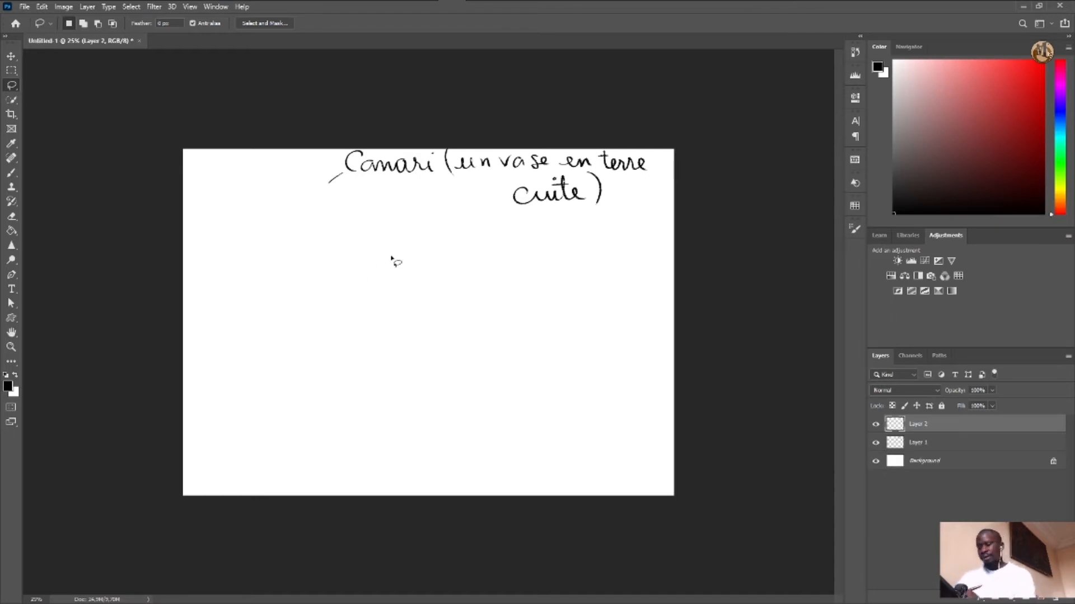
{"action": "left_click", "coordinate": [12, 172]}
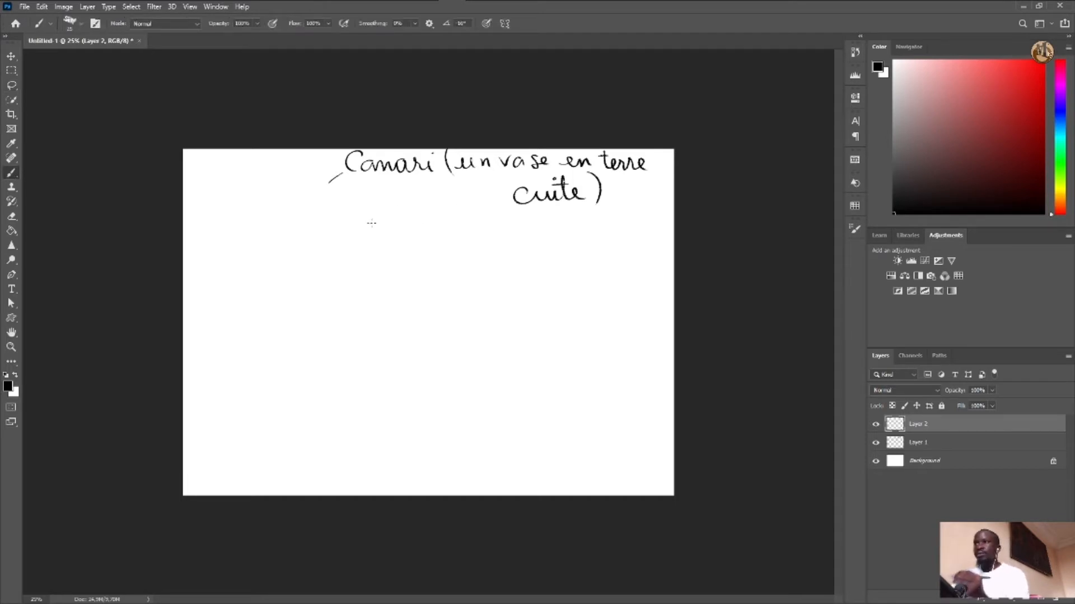
{"action": "mouse_move", "coordinate": [348, 244]}
{"action": "left_mouse_down"}
{"action": "mouse_move", "coordinate": [433, 236]}
{"action": "mouse_move", "coordinate": [347, 245]}
{"action": "left_mouse_up"}
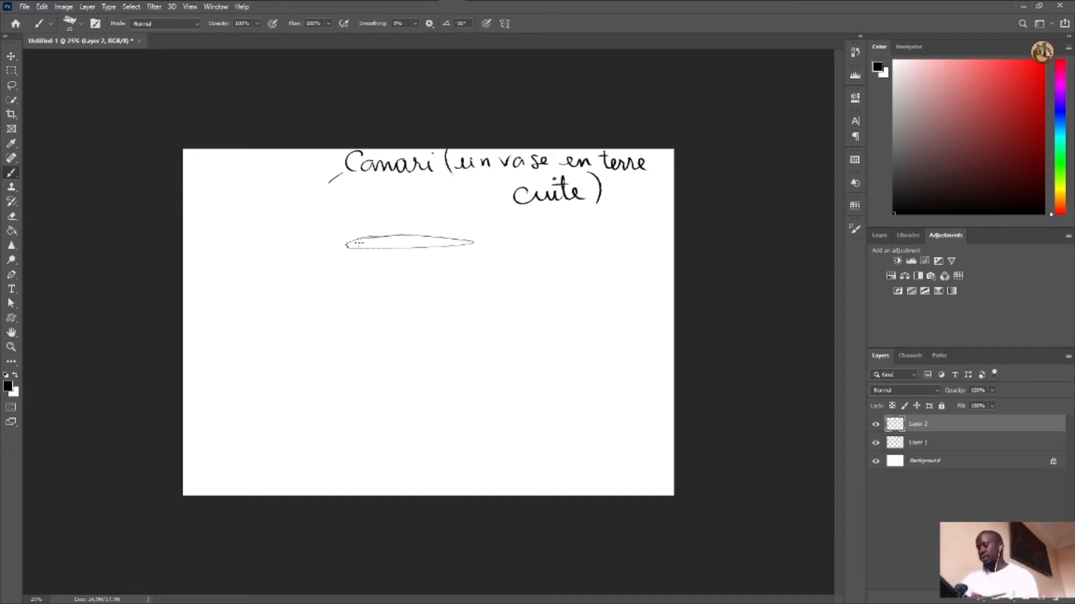
{"action": "key", "text": "ctrl+z"}
{"action": "key", "text": "ctrl+z"}
{"action": "key", "text": "ctrl+z"}
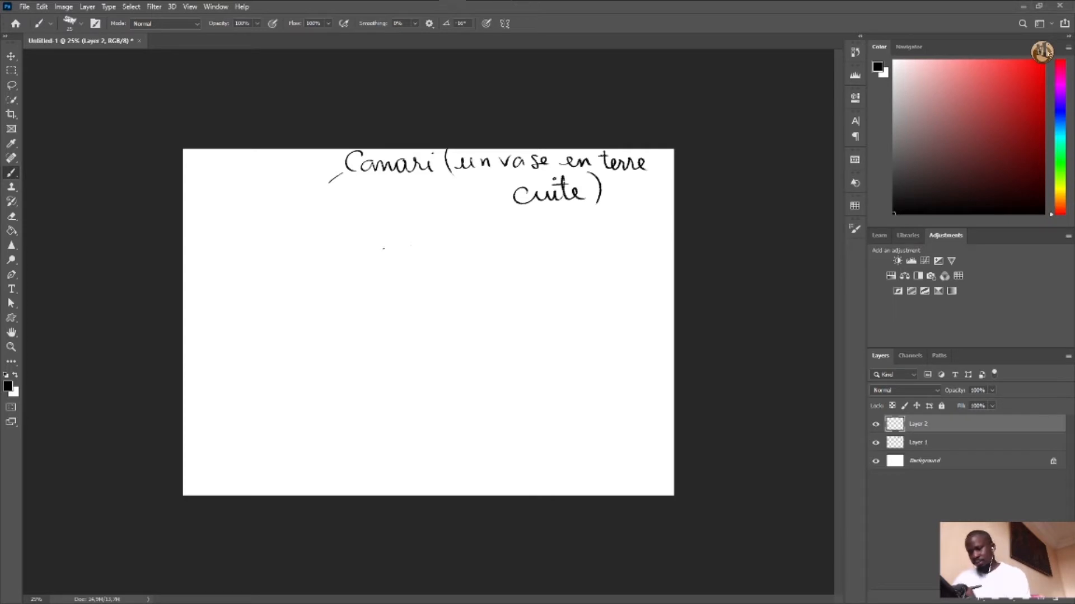
Sketch a small, flat rim ellipse below the title on Layer 2, with a narrow, inward-curving neck beneath it
{"action": "mouse_move", "coordinate": [359, 229]}
{"action": "left_mouse_down"}
{"action": "mouse_move", "coordinate": [420, 226]}
{"action": "mouse_move", "coordinate": [354, 231]}
{"action": "mouse_move", "coordinate": [402, 226]}
{"action": "mouse_move", "coordinate": [414, 234]}
{"action": "mouse_move", "coordinate": [364, 237]}
{"action": "mouse_move", "coordinate": [409, 240]}
{"action": "mouse_move", "coordinate": [427, 225]}
{"action": "mouse_move", "coordinate": [408, 241]}
{"action": "mouse_move", "coordinate": [437, 233]}
{"action": "mouse_move", "coordinate": [362, 239]}
{"action": "mouse_move", "coordinate": [375, 272]}
{"action": "mouse_move", "coordinate": [426, 268]}
{"action": "mouse_move", "coordinate": [431, 279]}
{"action": "mouse_move", "coordinate": [381, 282]}
{"action": "left_mouse_up"}
{"action": "left_click_drag", "start_coordinate": [426, 243], "coordinate": [418, 290]}
{"action": "left_click_drag", "start_coordinate": [431, 258], "coordinate": [431, 293]}
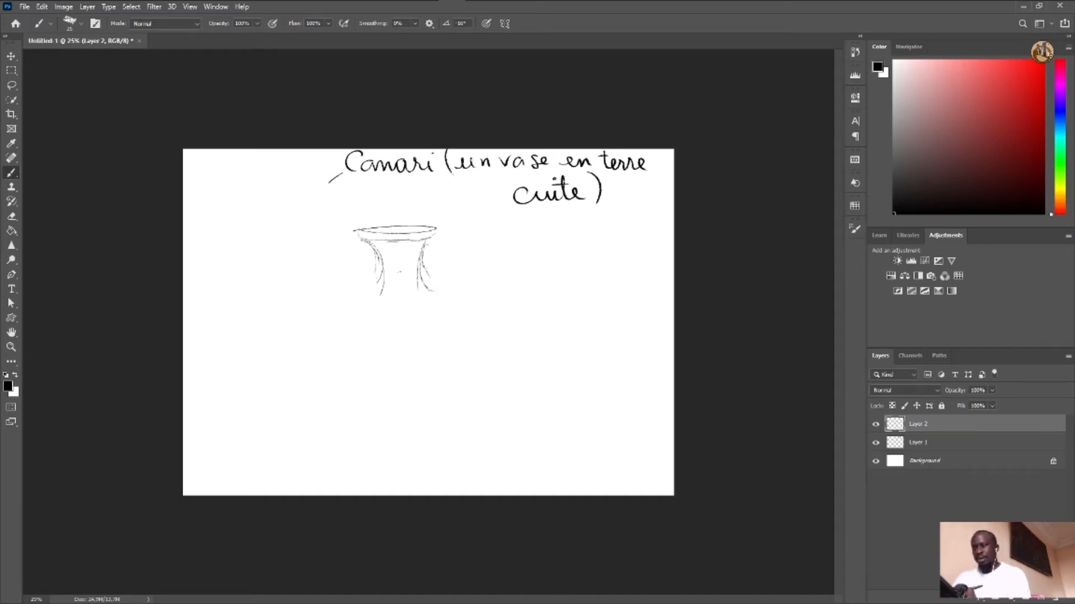
Sketch both sides of the vase's body, widening at the shoulders below the neck and tapering toward the base
{"action": "mouse_move", "coordinate": [381, 274]}
{"action": "left_mouse_down"}
{"action": "mouse_move", "coordinate": [339, 324]}
{"action": "mouse_move", "coordinate": [344, 395]}
{"action": "left_mouse_up"}
{"action": "left_click_drag", "start_coordinate": [337, 342], "coordinate": [373, 435]}
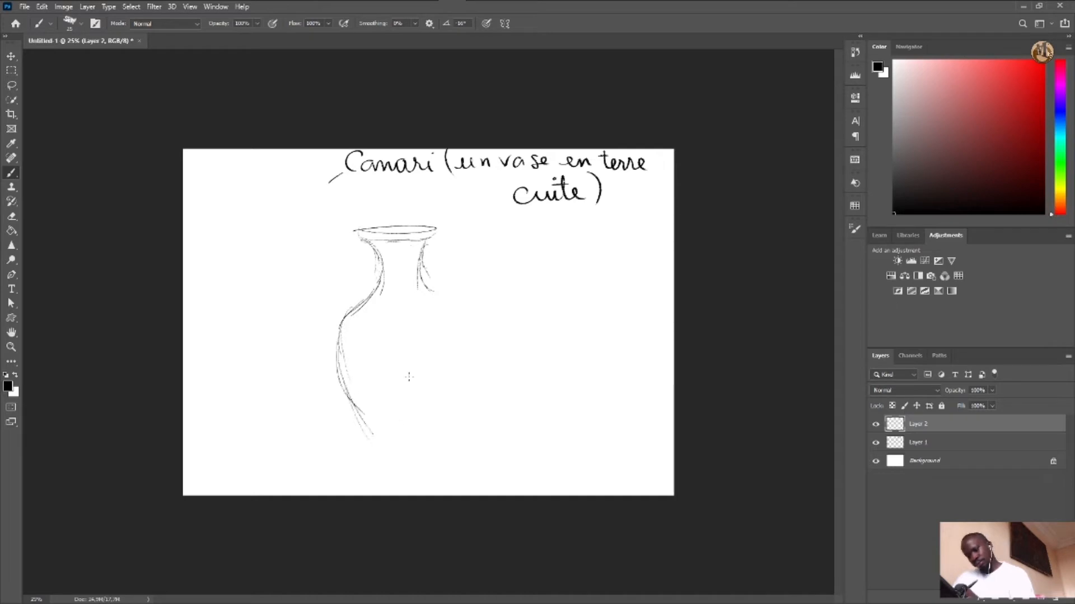
{"action": "mouse_move", "coordinate": [421, 275]}
{"action": "left_mouse_down"}
{"action": "mouse_move", "coordinate": [457, 315]}
{"action": "mouse_move", "coordinate": [448, 365]}
{"action": "mouse_move", "coordinate": [451, 319]}
{"action": "mouse_move", "coordinate": [429, 401]}
{"action": "left_mouse_up"}
{"action": "mouse_move", "coordinate": [454, 359]}
{"action": "left_mouse_down"}
{"action": "mouse_move", "coordinate": [409, 443]}
{"action": "mouse_move", "coordinate": [420, 448]}
{"action": "left_mouse_up"}
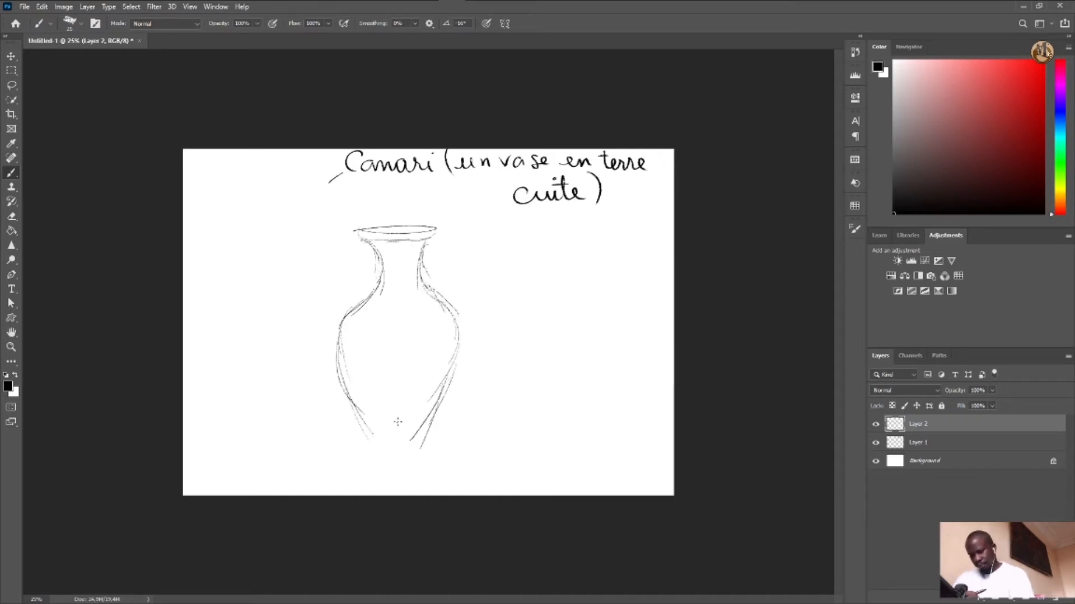
Sketch a flared foot with a curved bottom edge under the tapered body, close to the canvas's lower edge
{"action": "mouse_move", "coordinate": [336, 378]}
{"action": "left_mouse_down"}
{"action": "mouse_move", "coordinate": [380, 448]}
{"action": "mouse_move", "coordinate": [367, 479]}
{"action": "mouse_move", "coordinate": [378, 489]}
{"action": "left_mouse_up"}
{"action": "mouse_move", "coordinate": [425, 428]}
{"action": "left_mouse_down"}
{"action": "mouse_move", "coordinate": [438, 491]}
{"action": "mouse_move", "coordinate": [382, 492]}
{"action": "mouse_move", "coordinate": [423, 492]}
{"action": "mouse_move", "coordinate": [439, 481]}
{"action": "left_mouse_up"}
{"action": "mouse_move", "coordinate": [370, 463]}
{"action": "left_mouse_down"}
{"action": "mouse_move", "coordinate": [354, 491]}
{"action": "mouse_move", "coordinate": [364, 487]}
{"action": "left_mouse_up"}
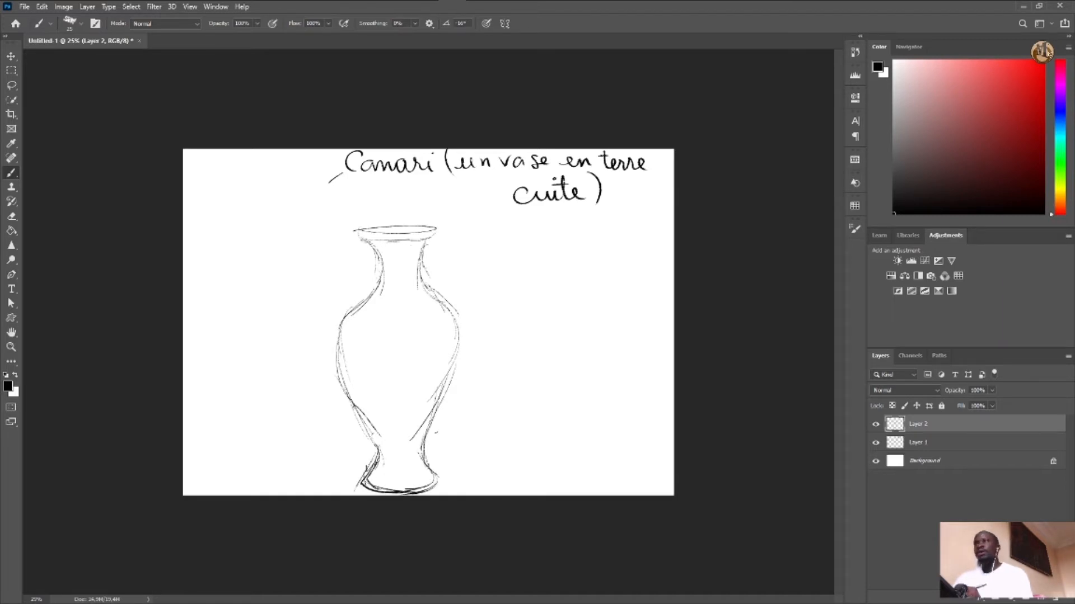
Sketch a double-lined, looping handle from the left of the vase's neck down to its shoulder
{"action": "mouse_move", "coordinate": [371, 247]}
{"action": "left_mouse_down"}
{"action": "mouse_move", "coordinate": [330, 236]}
{"action": "mouse_move", "coordinate": [324, 287]}
{"action": "left_mouse_up"}
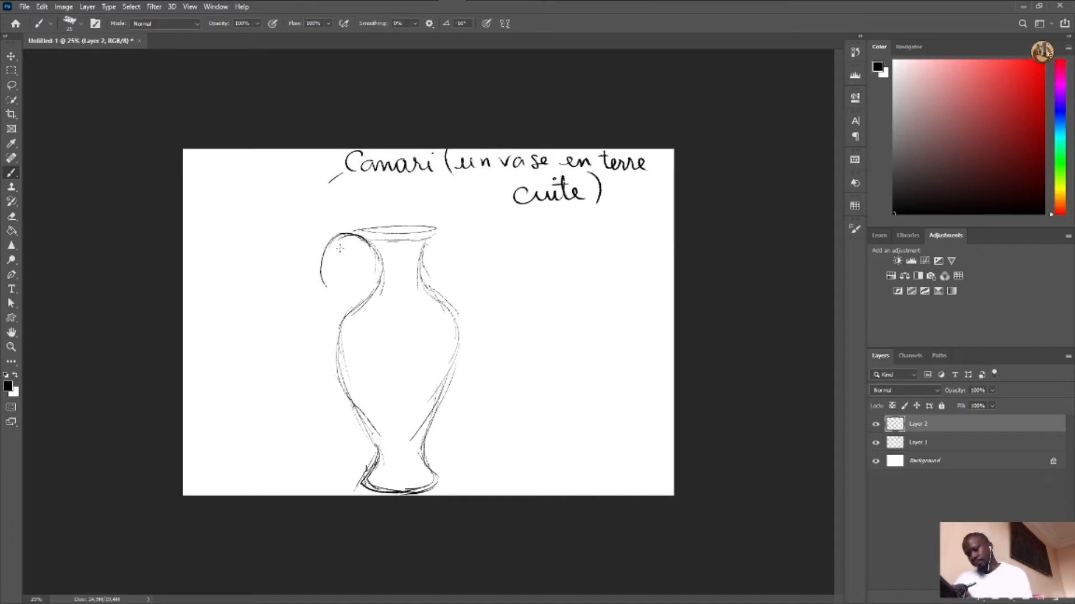
{"action": "mouse_move", "coordinate": [350, 240]}
{"action": "left_mouse_down"}
{"action": "mouse_move", "coordinate": [331, 277]}
{"action": "mouse_move", "coordinate": [327, 267]}
{"action": "mouse_move", "coordinate": [335, 350]}
{"action": "left_mouse_up"}
{"action": "mouse_move", "coordinate": [374, 278]}
{"action": "left_mouse_down"}
{"action": "mouse_move", "coordinate": [337, 262]}
{"action": "mouse_move", "coordinate": [337, 350]}
{"action": "left_mouse_up"}
Sketch a matching double-lined handle from the right of the vase's neck down to its shoulder
{"action": "mouse_move", "coordinate": [428, 248]}
{"action": "left_mouse_down"}
{"action": "mouse_move", "coordinate": [448, 230]}
{"action": "mouse_move", "coordinate": [471, 234]}
{"action": "mouse_move", "coordinate": [464, 324]}
{"action": "left_mouse_up"}
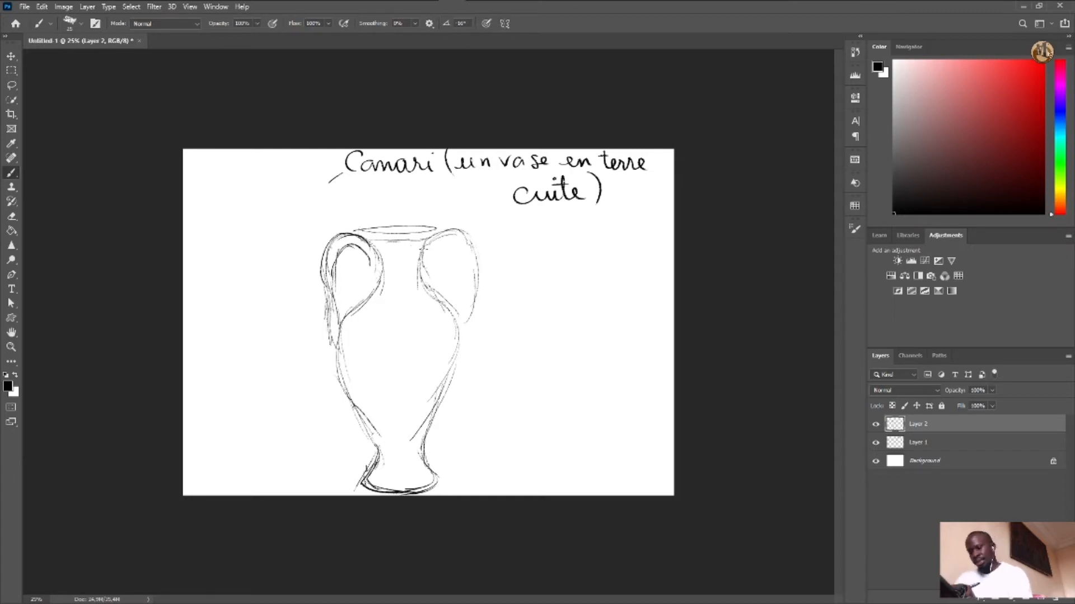
{"action": "mouse_move", "coordinate": [425, 244]}
{"action": "left_mouse_down"}
{"action": "mouse_move", "coordinate": [471, 259]}
{"action": "mouse_move", "coordinate": [462, 327]}
{"action": "left_mouse_up"}
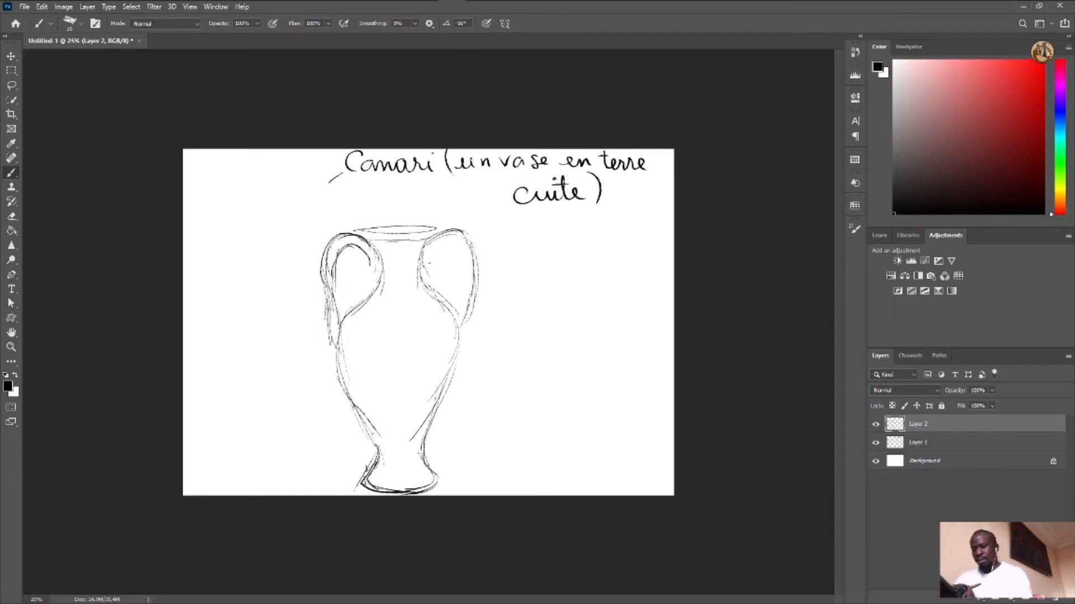
{"action": "mouse_move", "coordinate": [425, 267]}
{"action": "left_mouse_down"}
{"action": "mouse_move", "coordinate": [447, 246]}
{"action": "mouse_move", "coordinate": [465, 256]}
{"action": "mouse_move", "coordinate": [456, 329]}
{"action": "left_mouse_up"}
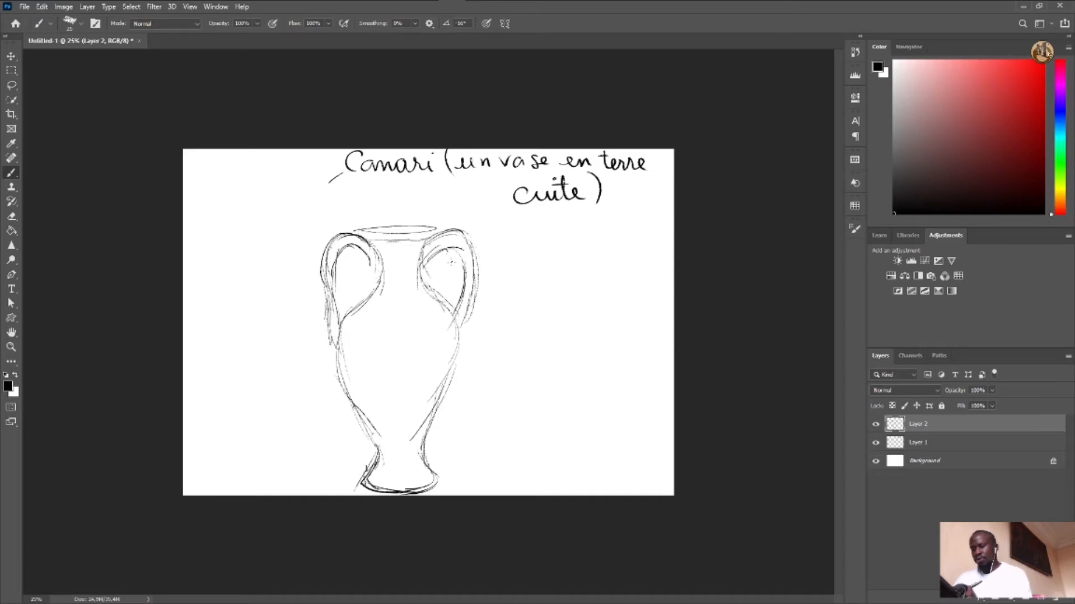
{"action": "mouse_move", "coordinate": [429, 243]}
{"action": "left_mouse_down"}
{"action": "mouse_move", "coordinate": [455, 235]}
{"action": "mouse_move", "coordinate": [476, 271]}
{"action": "left_mouse_up"}
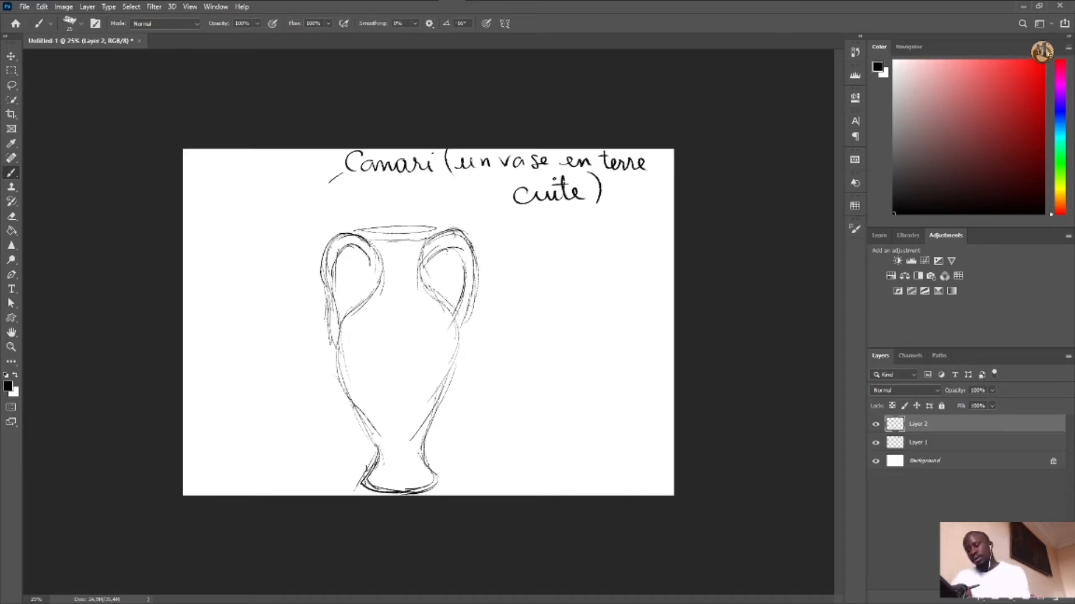
Reinforce the rim ellipse and the body's left and right outlines down to the foot with darker strokes
{"action": "left_click_drag", "start_coordinate": [438, 240], "coordinate": [372, 238]}
{"action": "mouse_move", "coordinate": [437, 230]}
{"action": "left_mouse_down"}
{"action": "mouse_move", "coordinate": [365, 225]}
{"action": "mouse_move", "coordinate": [369, 240]}
{"action": "mouse_move", "coordinate": [427, 229]}
{"action": "mouse_move", "coordinate": [359, 230]}
{"action": "left_mouse_up"}
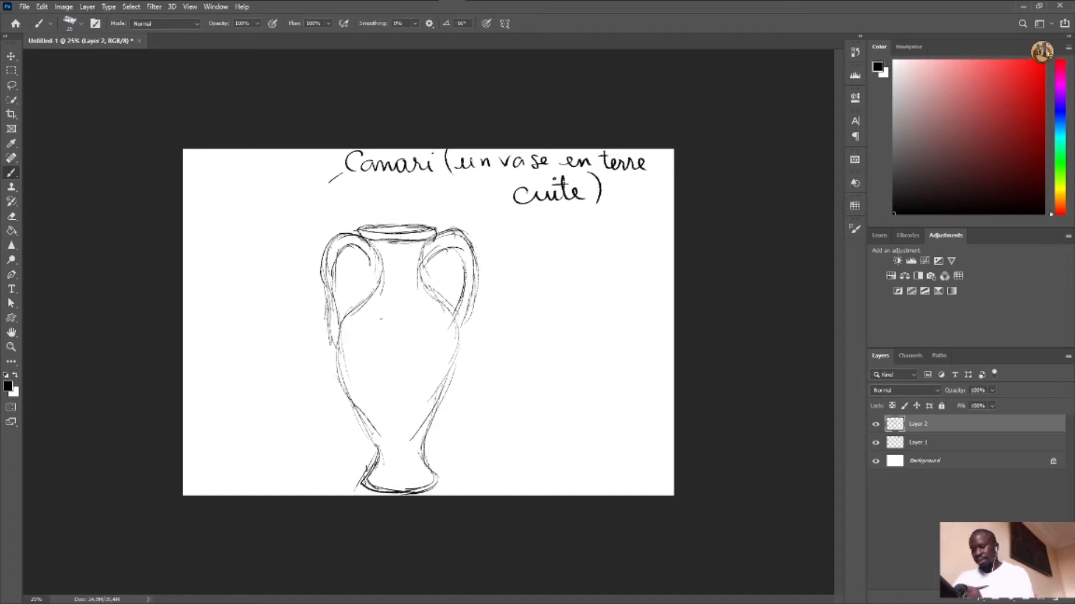
{"action": "mouse_move", "coordinate": [377, 283]}
{"action": "left_mouse_down"}
{"action": "mouse_move", "coordinate": [342, 319]}
{"action": "mouse_move", "coordinate": [340, 382]}
{"action": "mouse_move", "coordinate": [386, 458]}
{"action": "left_mouse_up"}
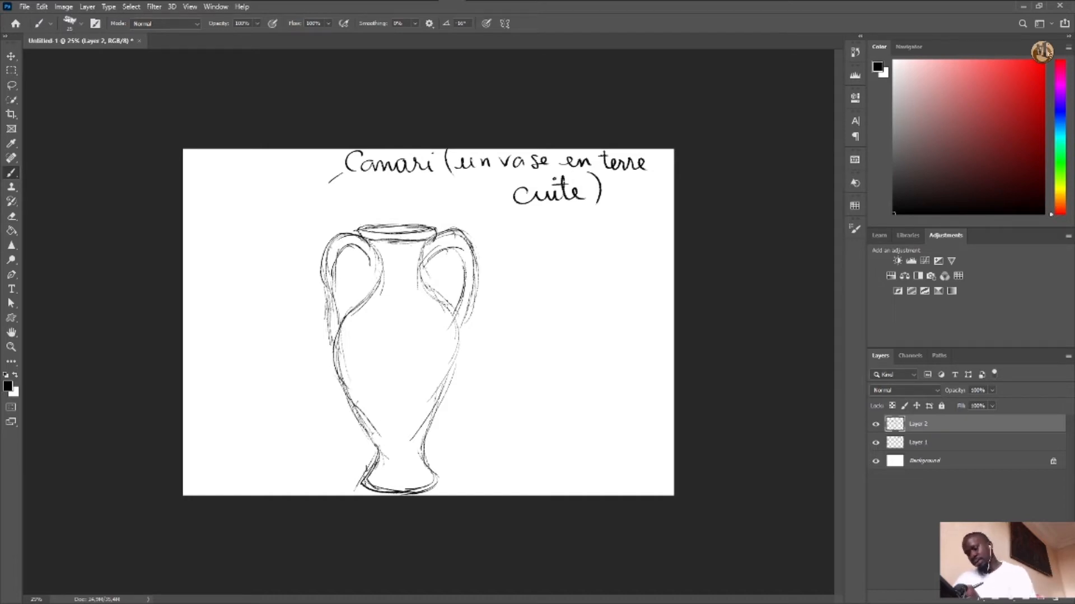
{"action": "left_click_drag", "start_coordinate": [460, 307], "coordinate": [439, 412]}
{"action": "left_click_drag", "start_coordinate": [459, 369], "coordinate": [431, 433]}
{"action": "mouse_move", "coordinate": [447, 395]}
{"action": "left_mouse_down"}
{"action": "mouse_move", "coordinate": [425, 446]}
{"action": "mouse_move", "coordinate": [428, 478]}
{"action": "left_mouse_up"}
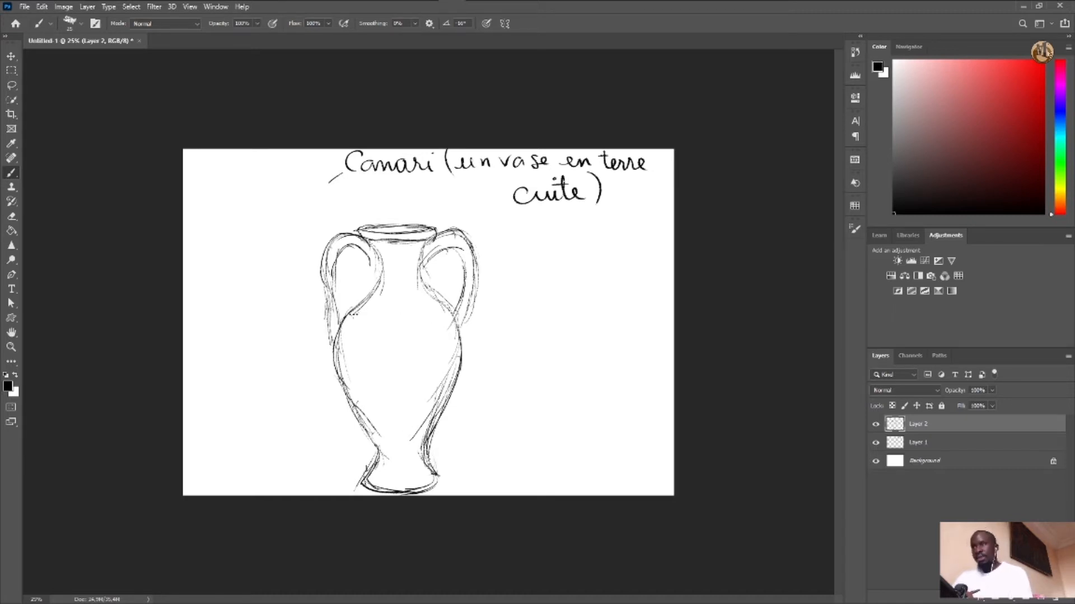
Draw curved horizontal bands across the vase at the shoulder, around the middle of the body and above the foot
{"action": "left_click_drag", "start_coordinate": [348, 315], "coordinate": [452, 311]}
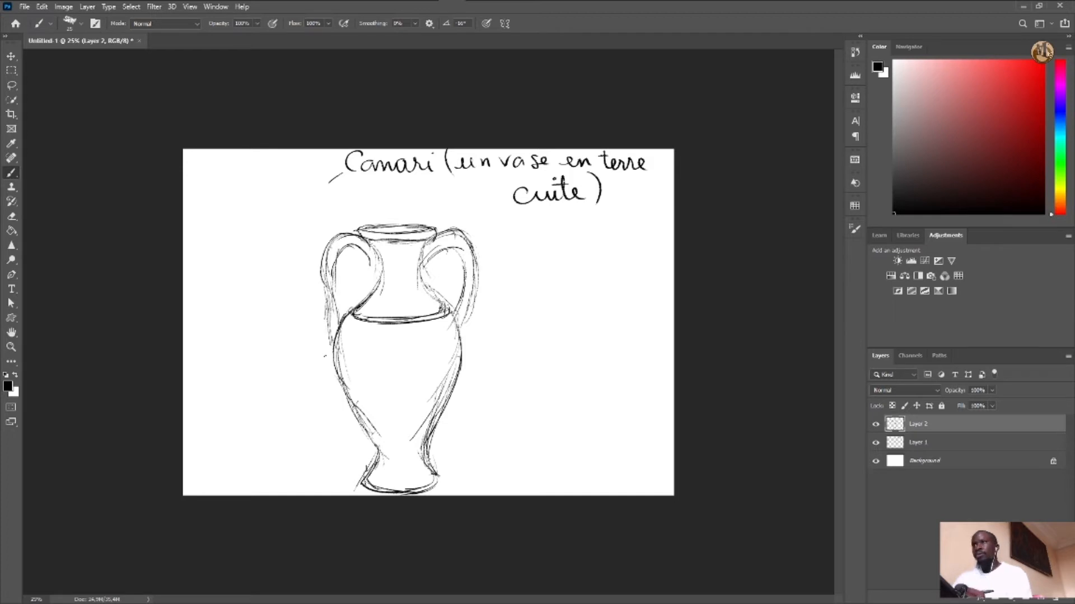
{"action": "mouse_move", "coordinate": [336, 374]}
{"action": "left_mouse_down"}
{"action": "mouse_move", "coordinate": [445, 377]}
{"action": "mouse_move", "coordinate": [378, 410]}
{"action": "left_mouse_up"}
{"action": "left_click_drag", "start_coordinate": [446, 399], "coordinate": [370, 409]}
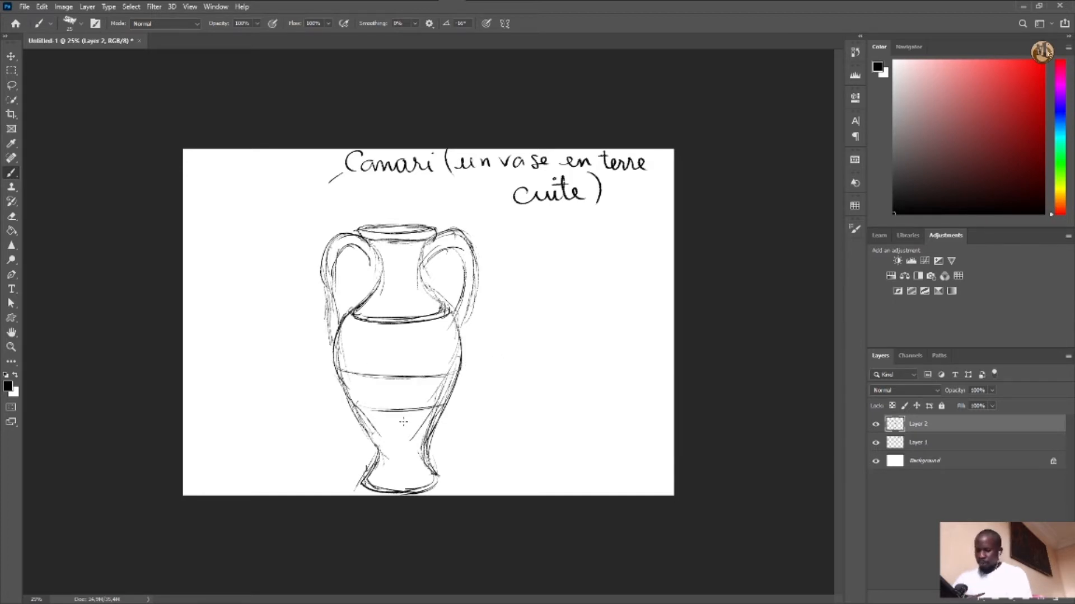
{"action": "mouse_move", "coordinate": [375, 446]}
{"action": "left_mouse_down"}
{"action": "mouse_move", "coordinate": [425, 448]}
{"action": "mouse_move", "coordinate": [380, 444]}
{"action": "mouse_move", "coordinate": [426, 457]}
{"action": "mouse_move", "coordinate": [382, 461]}
{"action": "left_mouse_up"}
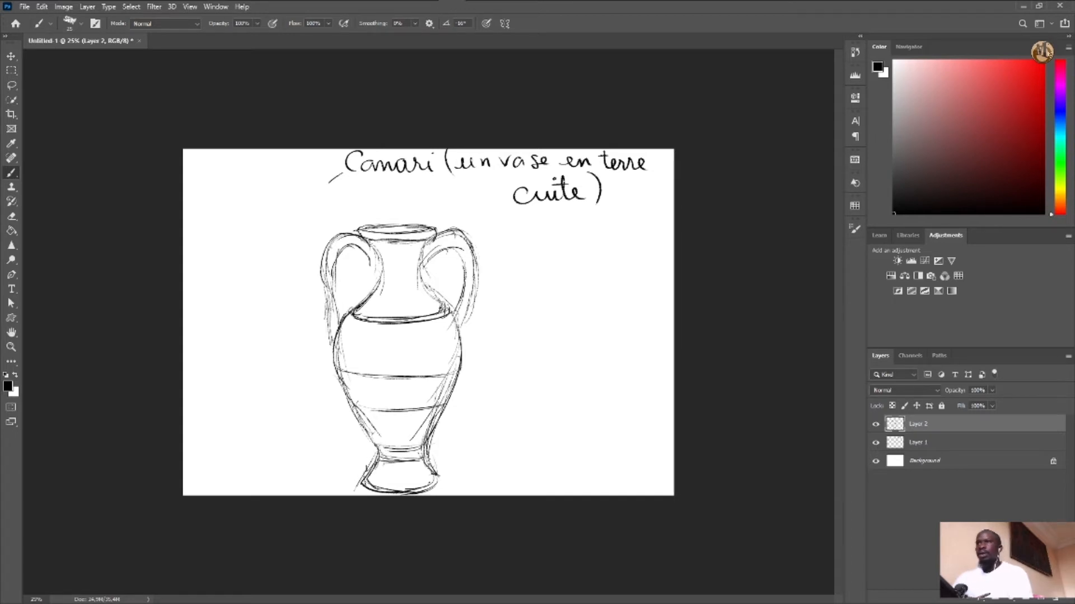
Decorate the foot with a zigzag band and draw a six-pointed star on the upper body below the shoulder line
{"action": "mouse_move", "coordinate": [367, 476]}
{"action": "left_mouse_down"}
{"action": "mouse_move", "coordinate": [416, 475]}
{"action": "mouse_move", "coordinate": [375, 481]}
{"action": "left_mouse_up"}
{"action": "left_click_drag", "start_coordinate": [373, 491], "coordinate": [437, 476]}
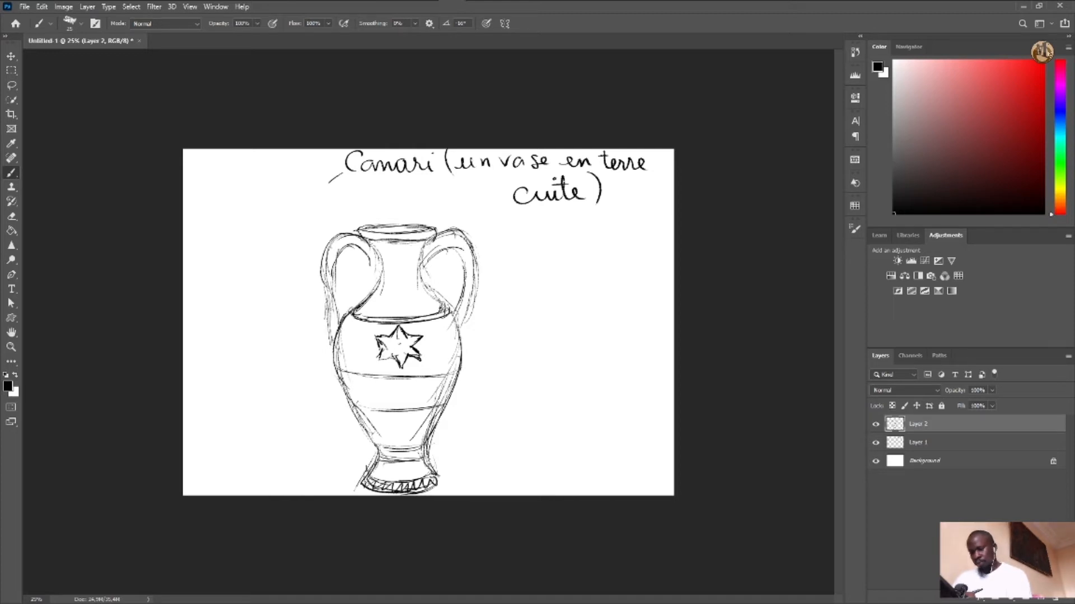
Add a circle inside the star and horizontal lines on both sides of it, and touch up the foot's right edge and the left handle
{"action": "mouse_move", "coordinate": [398, 340]}
{"action": "left_mouse_down"}
{"action": "mouse_move", "coordinate": [404, 351]}
{"action": "mouse_move", "coordinate": [395, 345]}
{"action": "mouse_move", "coordinate": [460, 335]}
{"action": "mouse_move", "coordinate": [468, 317]}
{"action": "mouse_move", "coordinate": [460, 354]}
{"action": "left_mouse_up"}
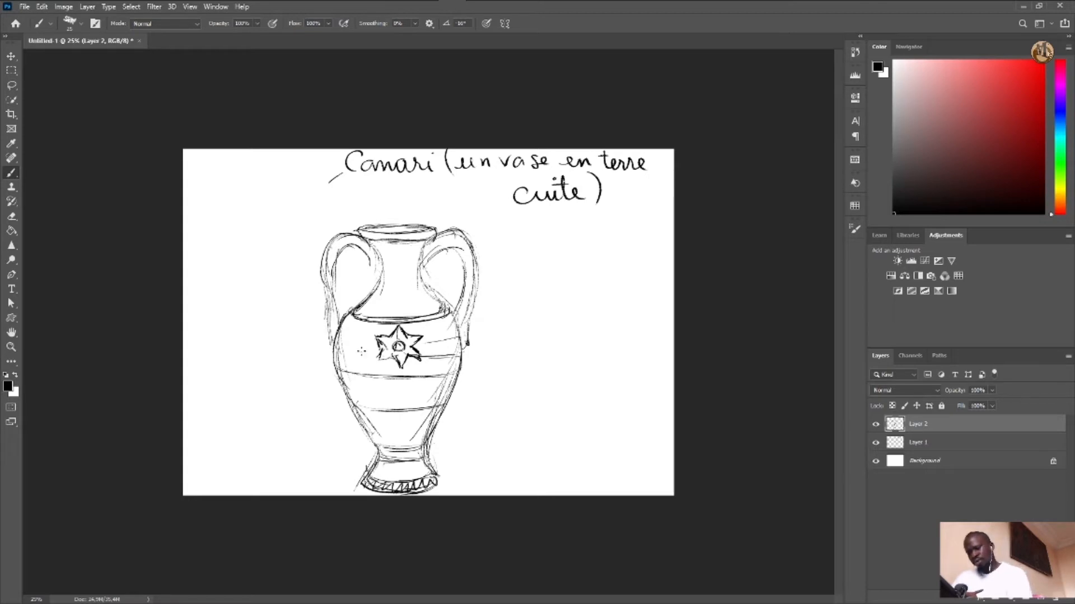
{"action": "mouse_move", "coordinate": [336, 339]}
{"action": "left_mouse_down"}
{"action": "mouse_move", "coordinate": [381, 339]}
{"action": "mouse_move", "coordinate": [361, 354]}
{"action": "mouse_move", "coordinate": [395, 354]}
{"action": "left_mouse_up"}
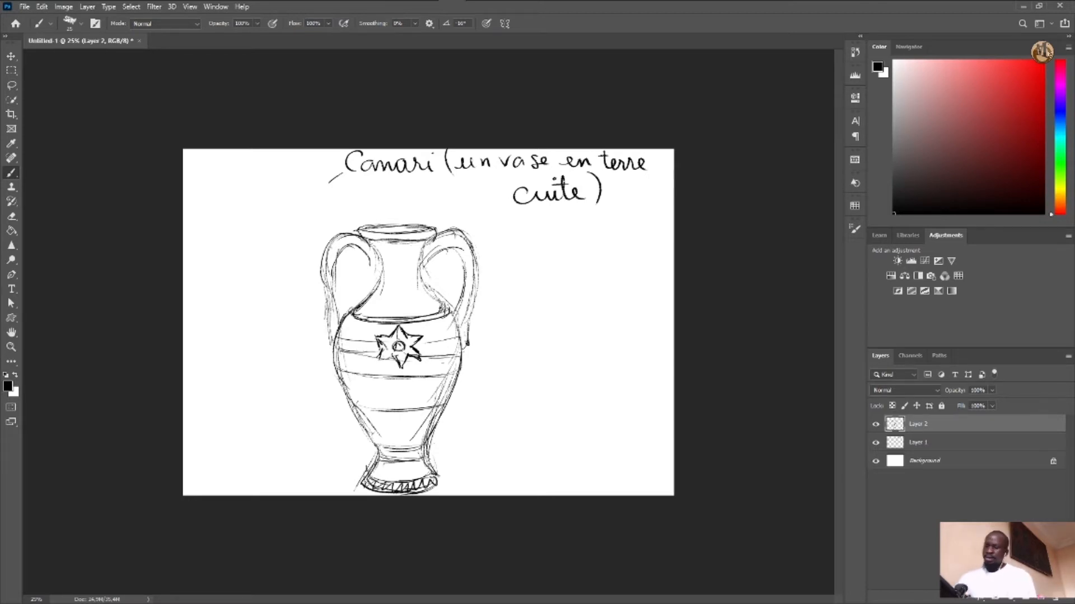
{"action": "left_click_drag", "start_coordinate": [428, 454], "coordinate": [440, 495]}
{"action": "left_click_drag", "start_coordinate": [331, 287], "coordinate": [340, 327]}
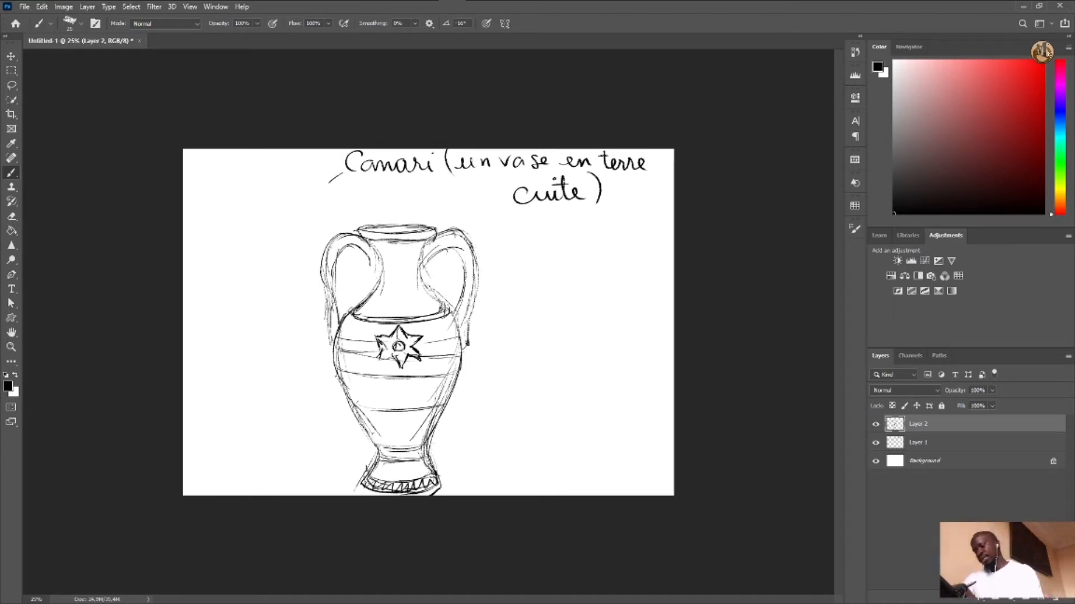
Sketch a second, smaller vase beside the first, with a rim, short neck, rounded tapering body and flared foot
{"action": "mouse_move", "coordinate": [568, 259]}
{"action": "left_mouse_down"}
{"action": "mouse_move", "coordinate": [629, 261]}
{"action": "mouse_move", "coordinate": [555, 261]}
{"action": "mouse_move", "coordinate": [589, 278]}
{"action": "mouse_move", "coordinate": [627, 275]}
{"action": "mouse_move", "coordinate": [568, 316]}
{"action": "left_mouse_up"}
{"action": "mouse_move", "coordinate": [615, 280]}
{"action": "left_mouse_down"}
{"action": "mouse_move", "coordinate": [623, 320]}
{"action": "mouse_move", "coordinate": [562, 336]}
{"action": "mouse_move", "coordinate": [559, 394]}
{"action": "mouse_move", "coordinate": [582, 427]}
{"action": "left_mouse_up"}
{"action": "mouse_move", "coordinate": [616, 297]}
{"action": "left_mouse_down"}
{"action": "mouse_move", "coordinate": [637, 383]}
{"action": "mouse_move", "coordinate": [603, 440]}
{"action": "left_mouse_up"}
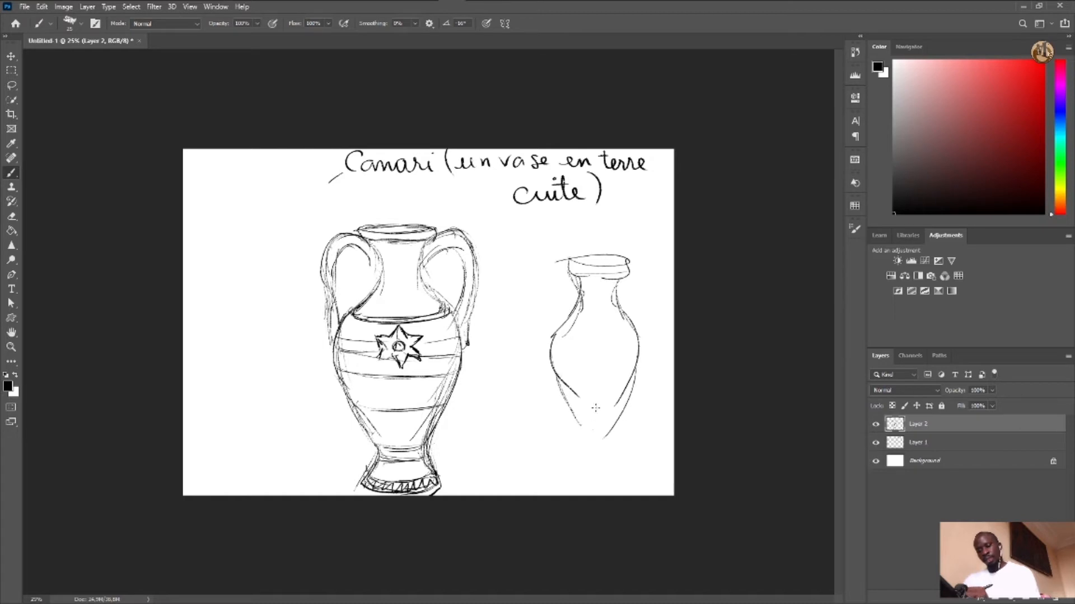
{"action": "left_click_drag", "start_coordinate": [554, 352], "coordinate": [577, 445]}
{"action": "mouse_move", "coordinate": [559, 378]}
{"action": "left_mouse_down"}
{"action": "mouse_move", "coordinate": [575, 447]}
{"action": "mouse_move", "coordinate": [566, 469]}
{"action": "mouse_move", "coordinate": [623, 473]}
{"action": "left_mouse_up"}
{"action": "mouse_move", "coordinate": [580, 445]}
{"action": "left_mouse_down"}
{"action": "mouse_move", "coordinate": [567, 475]}
{"action": "mouse_move", "coordinate": [622, 470]}
{"action": "mouse_move", "coordinate": [615, 483]}
{"action": "left_mouse_up"}
{"action": "left_click_drag", "start_coordinate": [581, 466], "coordinate": [608, 472]}
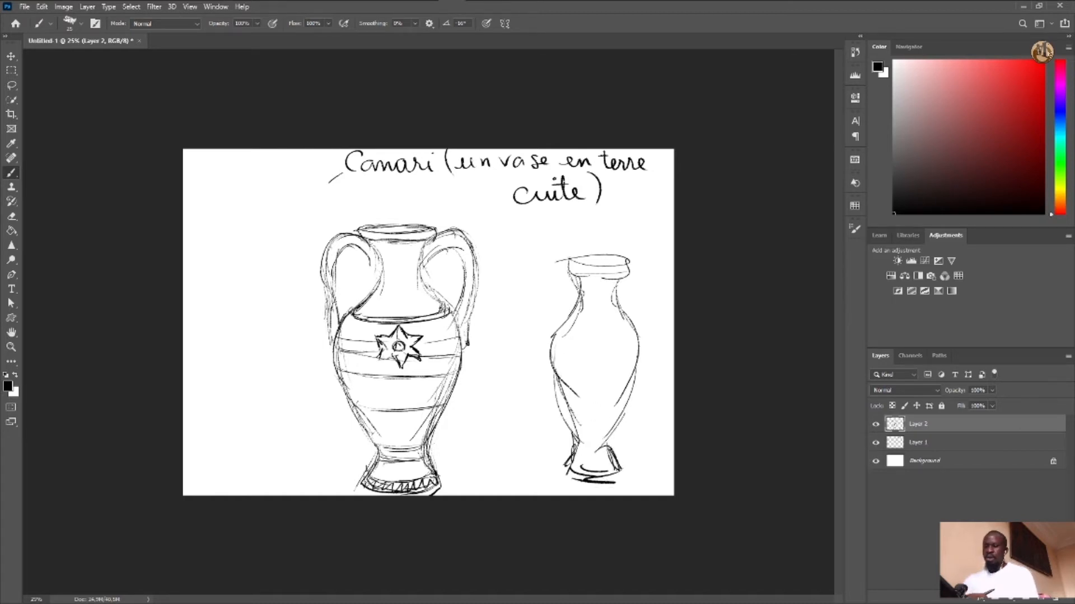
{"action": "mouse_move", "coordinate": [642, 342]}
{"action": "left_mouse_down"}
{"action": "mouse_move", "coordinate": [611, 443]}
{"action": "mouse_move", "coordinate": [620, 477]}
{"action": "mouse_move", "coordinate": [579, 474]}
{"action": "left_mouse_up"}
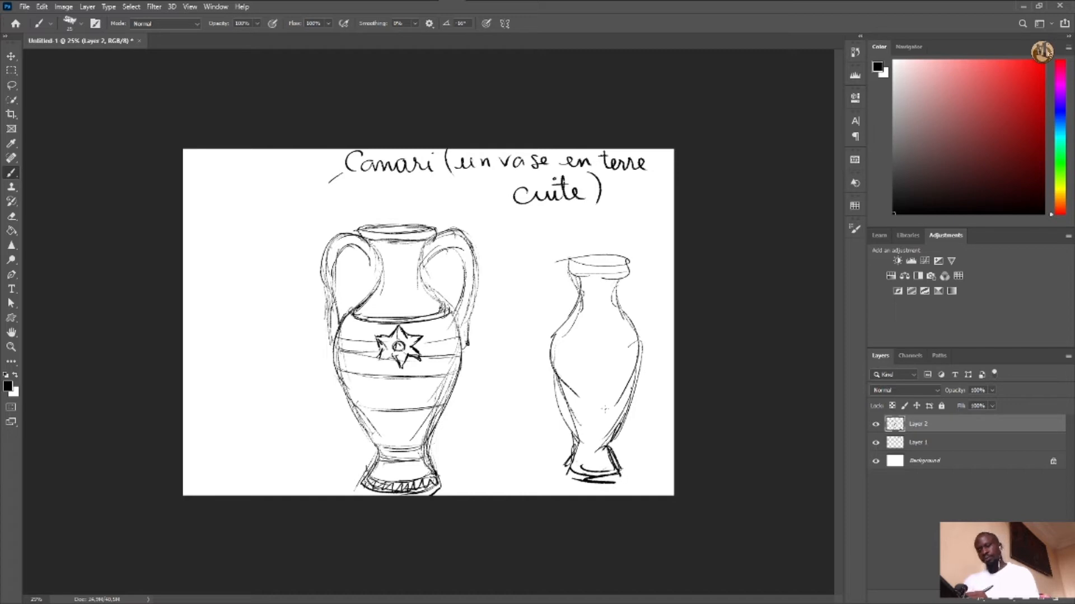
Sketch two looping double-lined handles from the smaller vase's neck down to its shoulders
{"action": "mouse_move", "coordinate": [573, 258]}
{"action": "left_mouse_down"}
{"action": "mouse_move", "coordinate": [574, 286]}
{"action": "mouse_move", "coordinate": [538, 264]}
{"action": "mouse_move", "coordinate": [529, 320]}
{"action": "mouse_move", "coordinate": [552, 363]}
{"action": "left_mouse_up"}
{"action": "left_click_drag", "start_coordinate": [567, 295], "coordinate": [551, 366]}
{"action": "mouse_move", "coordinate": [622, 287]}
{"action": "left_mouse_down"}
{"action": "mouse_move", "coordinate": [644, 263]}
{"action": "mouse_move", "coordinate": [663, 298]}
{"action": "left_mouse_up"}
{"action": "left_click_drag", "start_coordinate": [657, 275], "coordinate": [647, 342]}
{"action": "left_click_drag", "start_coordinate": [658, 304], "coordinate": [646, 348]}
{"action": "mouse_move", "coordinate": [623, 305]}
{"action": "left_mouse_down"}
{"action": "mouse_move", "coordinate": [649, 319]}
{"action": "mouse_move", "coordinate": [641, 355]}
{"action": "left_mouse_up"}
{"action": "left_click_drag", "start_coordinate": [656, 319], "coordinate": [641, 357]}
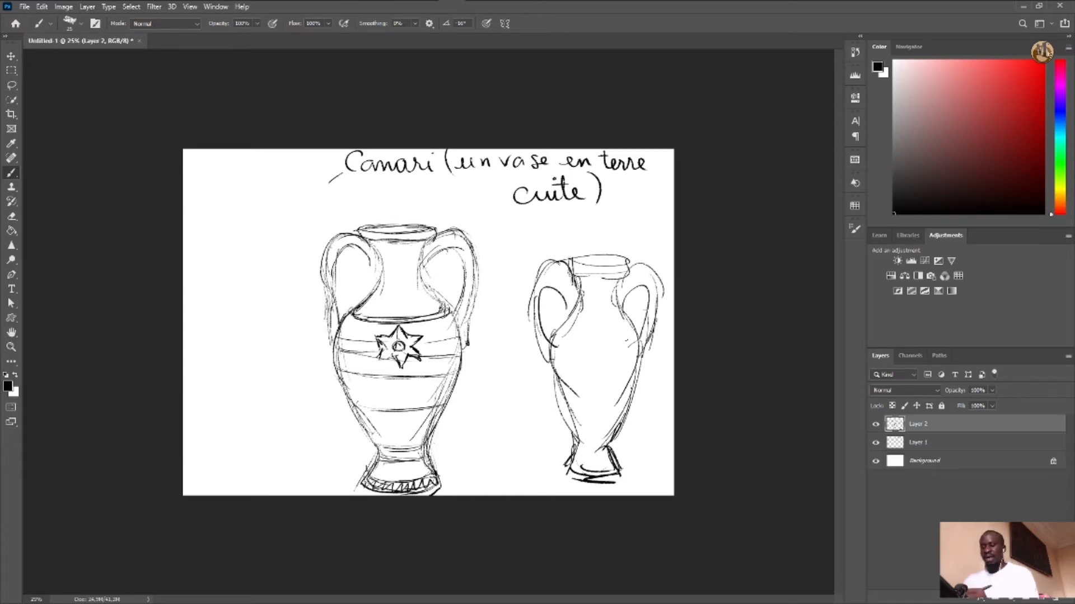
Draw curved lines at the smaller vase's shoulder and foot, and a jagged star motif on its upper body
{"action": "left_click_drag", "start_coordinate": [557, 332], "coordinate": [636, 337]}
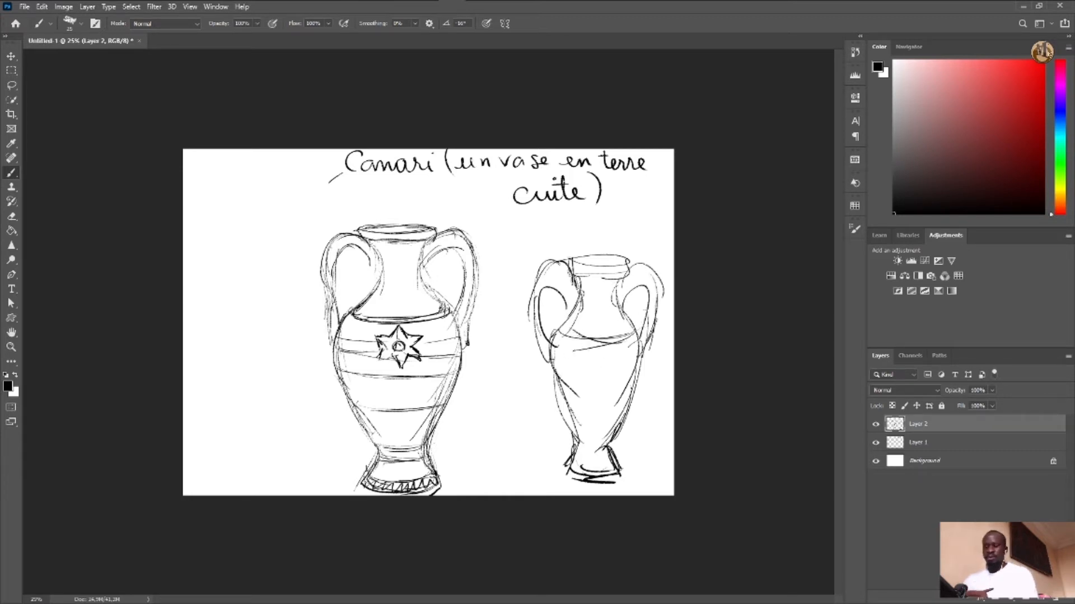
{"action": "left_click_drag", "start_coordinate": [579, 448], "coordinate": [621, 448]}
{"action": "mouse_move", "coordinate": [592, 358]}
{"action": "left_mouse_down"}
{"action": "mouse_move", "coordinate": [612, 345]}
{"action": "mouse_move", "coordinate": [620, 363]}
{"action": "left_mouse_up"}
{"action": "mouse_move", "coordinate": [617, 361]}
{"action": "left_mouse_down"}
{"action": "mouse_move", "coordinate": [605, 377]}
{"action": "mouse_move", "coordinate": [594, 354]}
{"action": "mouse_move", "coordinate": [604, 354]}
{"action": "left_mouse_up"}
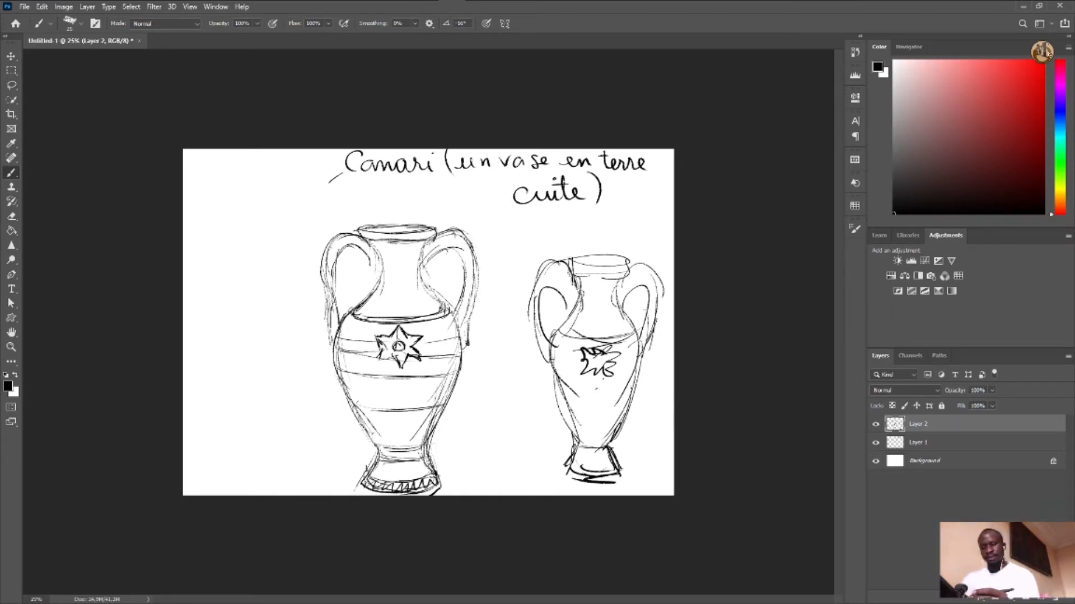
Hide Layer 2 with the sketches, and save the "Amphore étoile 061" photo from the Chrome image search to the Videos Inspirations chaines folder
{"action": "left_click", "coordinate": [876, 425]}
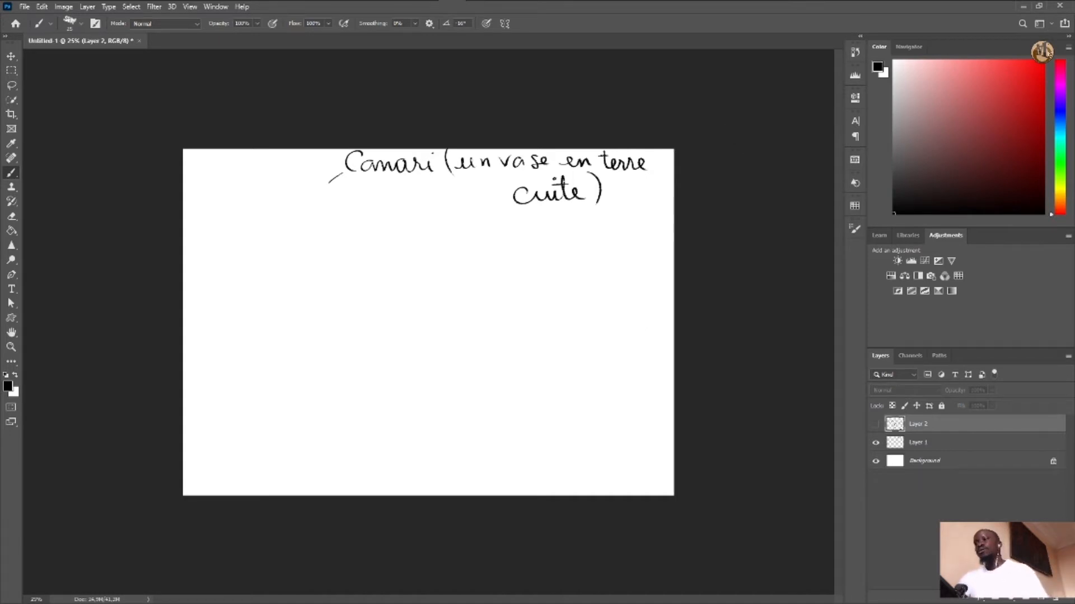
{"action": "left_click_drag", "start_coordinate": [1074, 168], "coordinate": [647, 66]}
{"action": "double_click", "coordinate": [647, 66]}
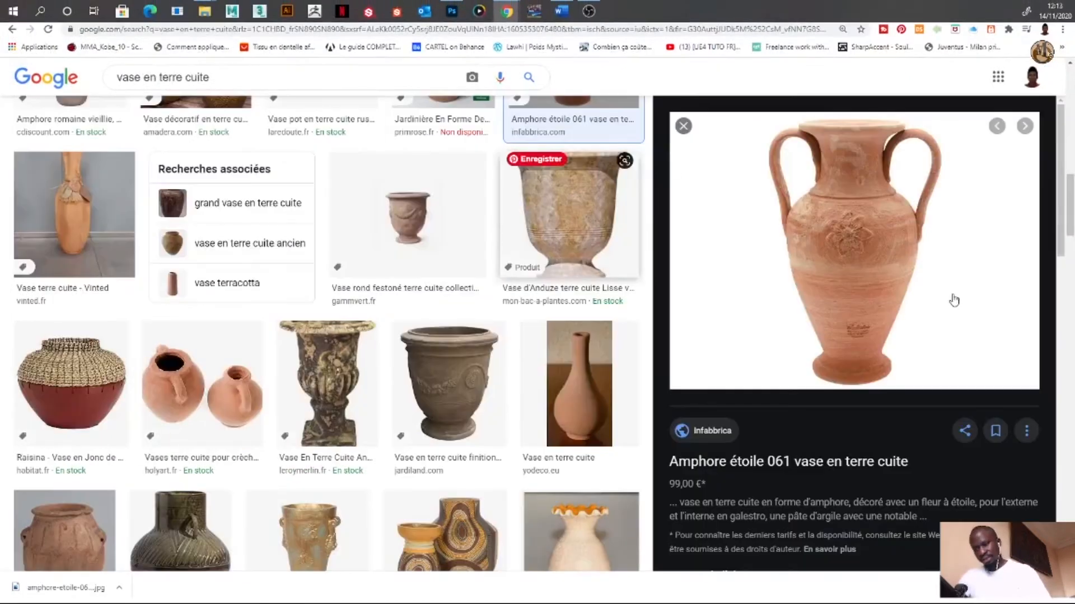
{"action": "right_click", "coordinate": [907, 252]}
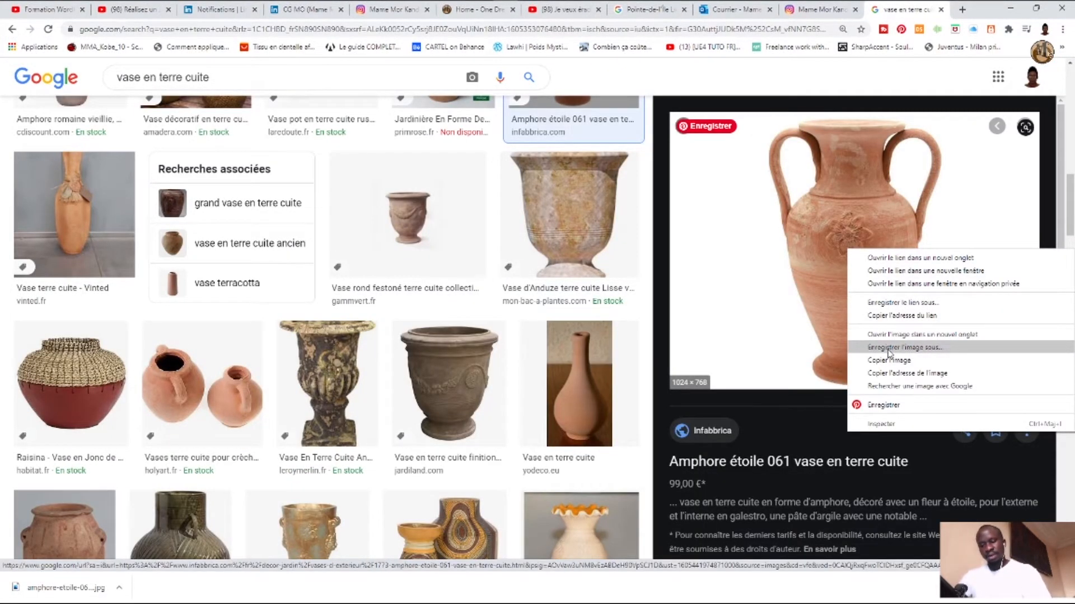
{"action": "left_click", "coordinate": [910, 348]}
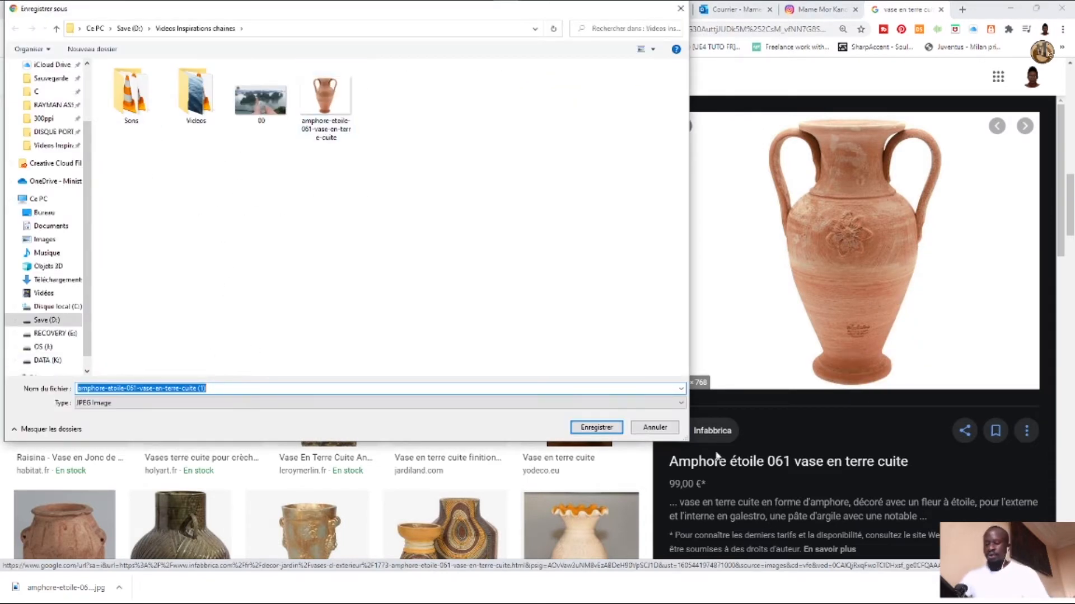
{"action": "left_click", "coordinate": [610, 432]}
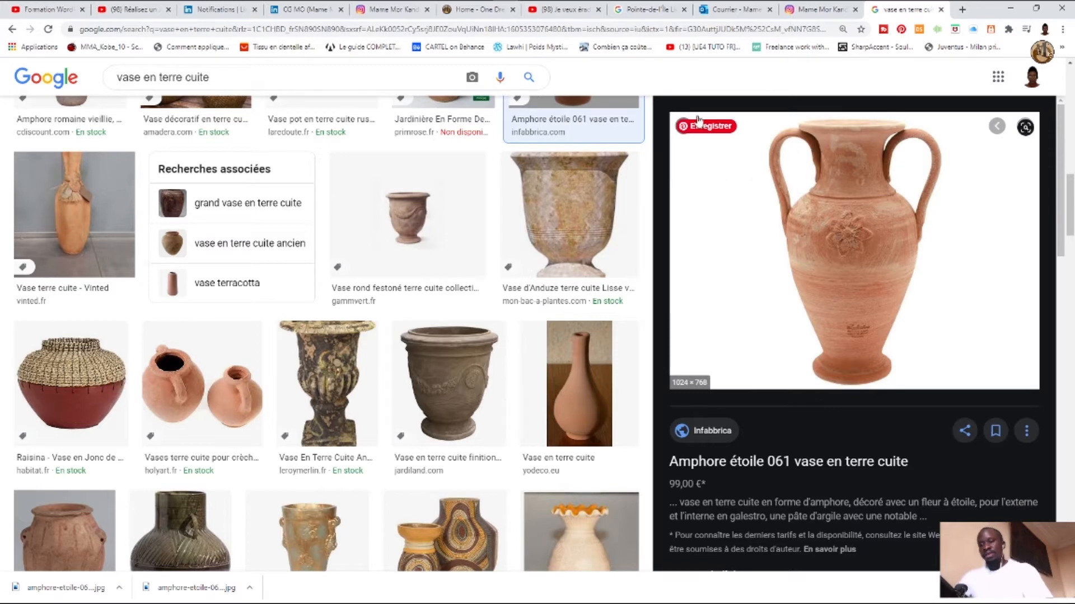
{"action": "left_click", "coordinate": [1010, 10]}
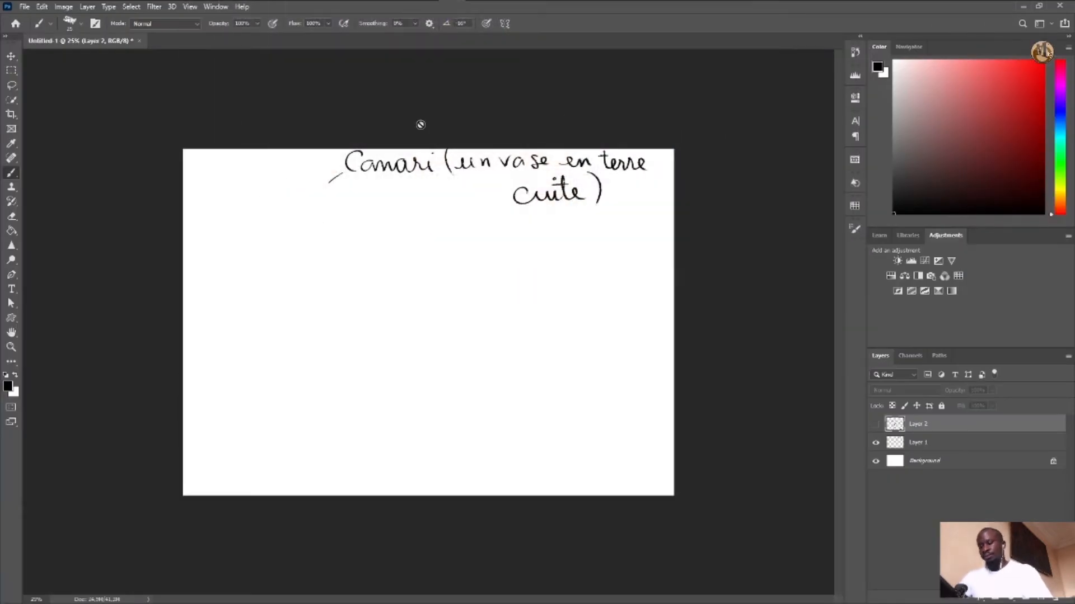
Open the amphore-etoile-061-vase-en-terre-cuite image from the Videos Inspirations chaines folder in Photoshop
{"action": "left_click", "coordinate": [25, 7]}
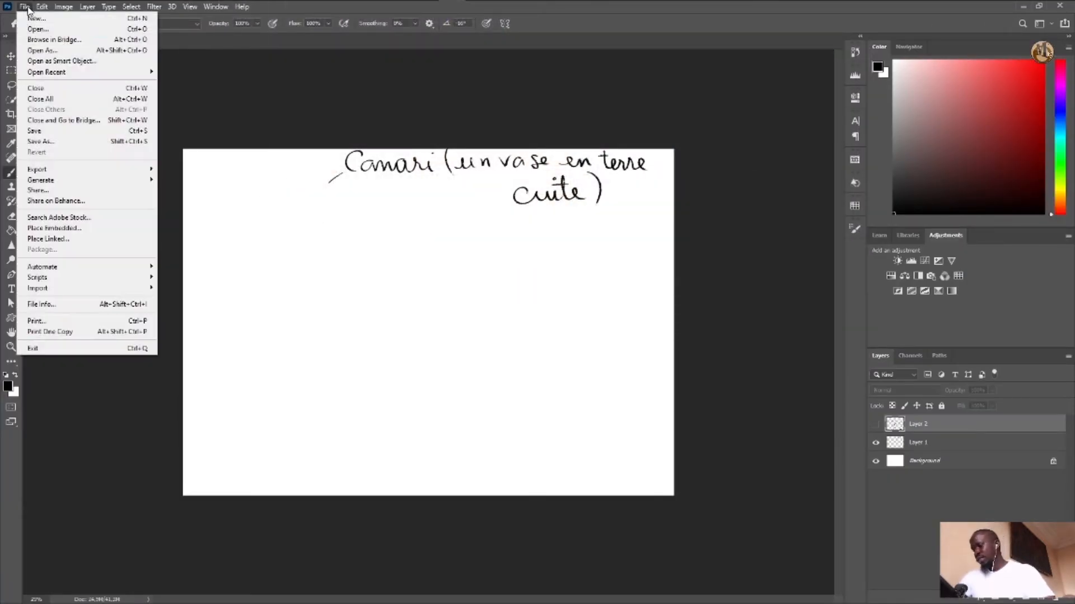
{"action": "left_click", "coordinate": [37, 30]}
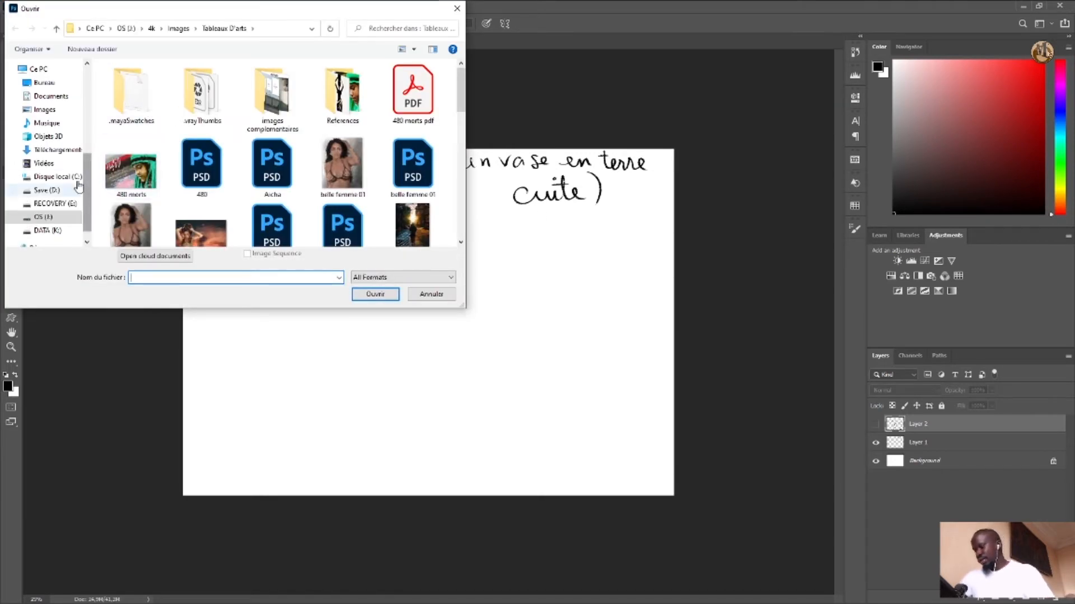
{"action": "scroll", "coordinate": [65, 152], "scroll_direction": "up", "scroll_amount": 2}
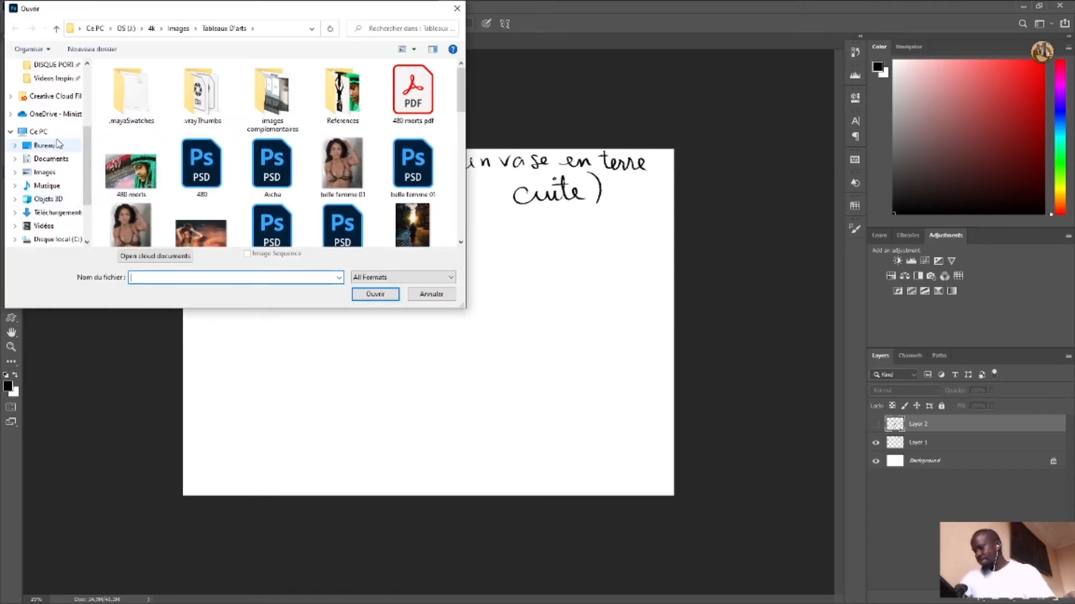
{"action": "left_click", "coordinate": [57, 94]}
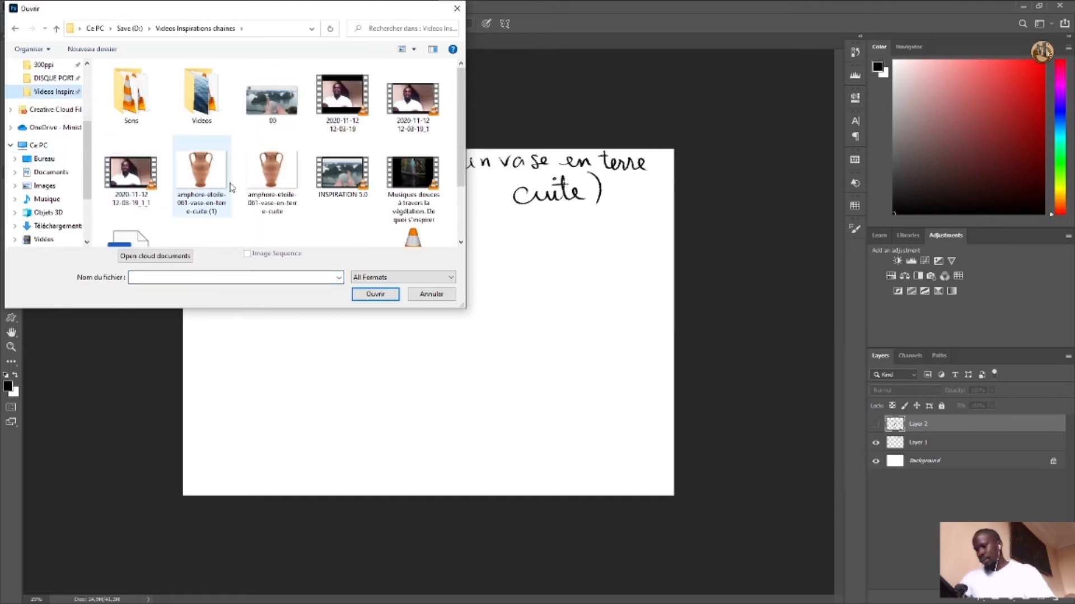
{"action": "left_click", "coordinate": [282, 180]}
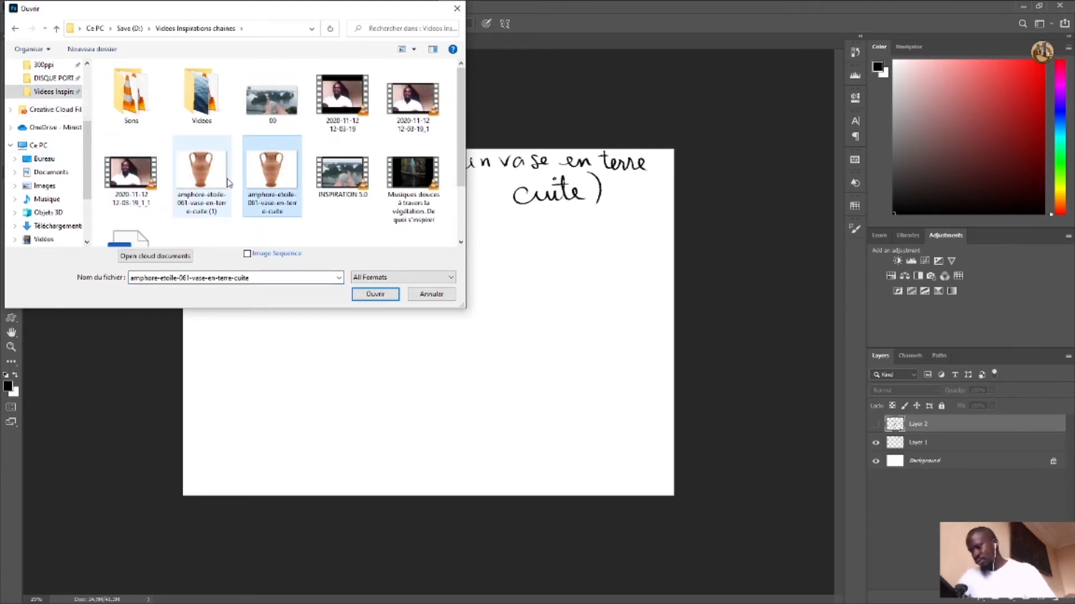
{"action": "left_click", "coordinate": [377, 295]}
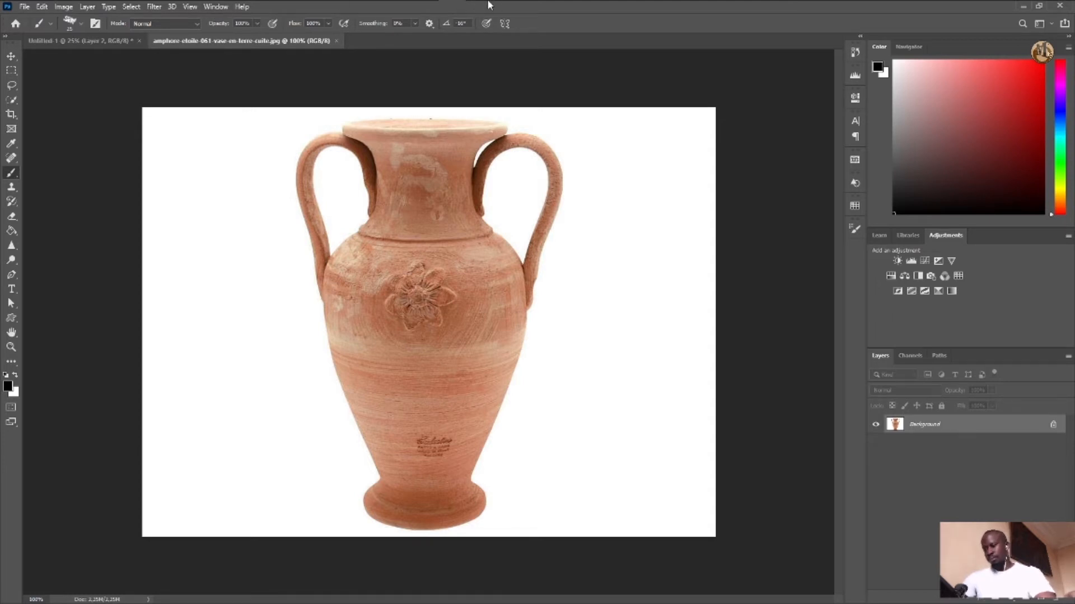
Unlock the photo's Background layer and move the amphora image into the Untitled-1 document with the Move tool
{"action": "mouse_move", "coordinate": [274, 2]}
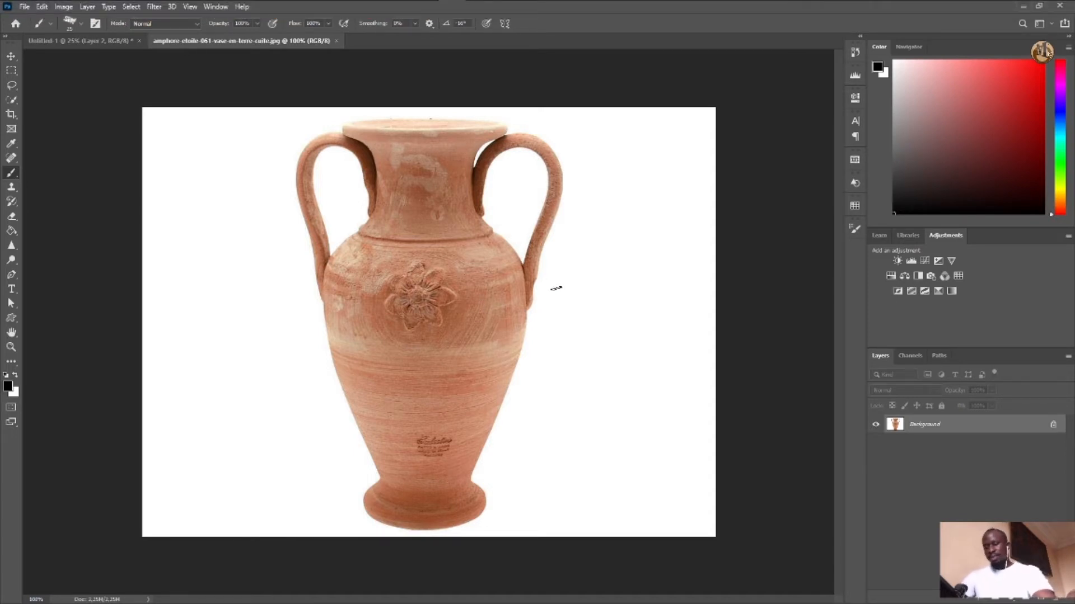
{"action": "left_click", "coordinate": [1054, 427]}
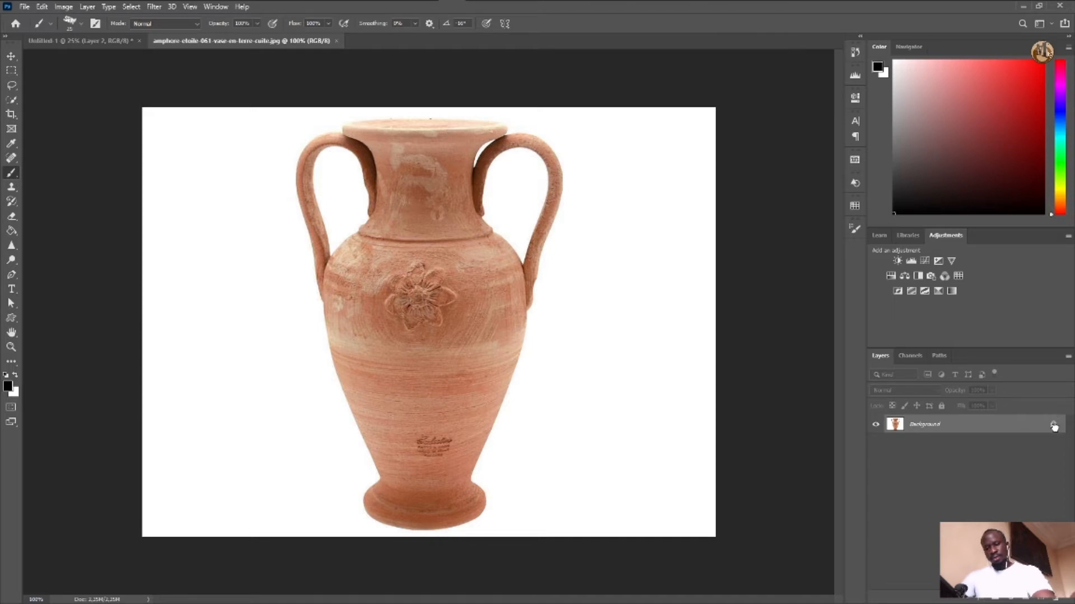
{"action": "left_click", "coordinate": [12, 56]}
{"action": "mouse_move", "coordinate": [327, 205]}
{"action": "left_mouse_down"}
{"action": "mouse_move", "coordinate": [195, 146]}
{"action": "mouse_move", "coordinate": [412, 202]}
{"action": "mouse_move", "coordinate": [341, 322]}
{"action": "mouse_move", "coordinate": [411, 336]}
{"action": "mouse_move", "coordinate": [121, 174]}
{"action": "mouse_move", "coordinate": [54, 67]}
{"action": "mouse_move", "coordinate": [73, 49]}
{"action": "left_mouse_up"}
{"action": "left_click", "coordinate": [75, 41]}
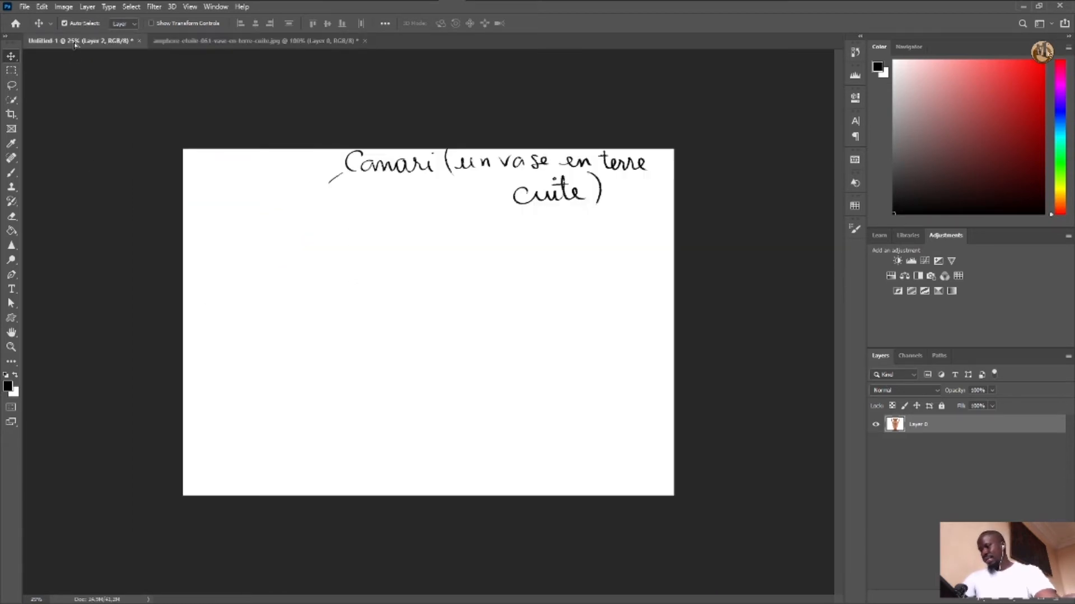
{"action": "left_click_drag", "start_coordinate": [455, 339], "coordinate": [427, 334]}
Scale the amphora photo to about 241% with Free Transform and centre it horizontally below the handwritten title
{"action": "key", "text": "ctrl"}
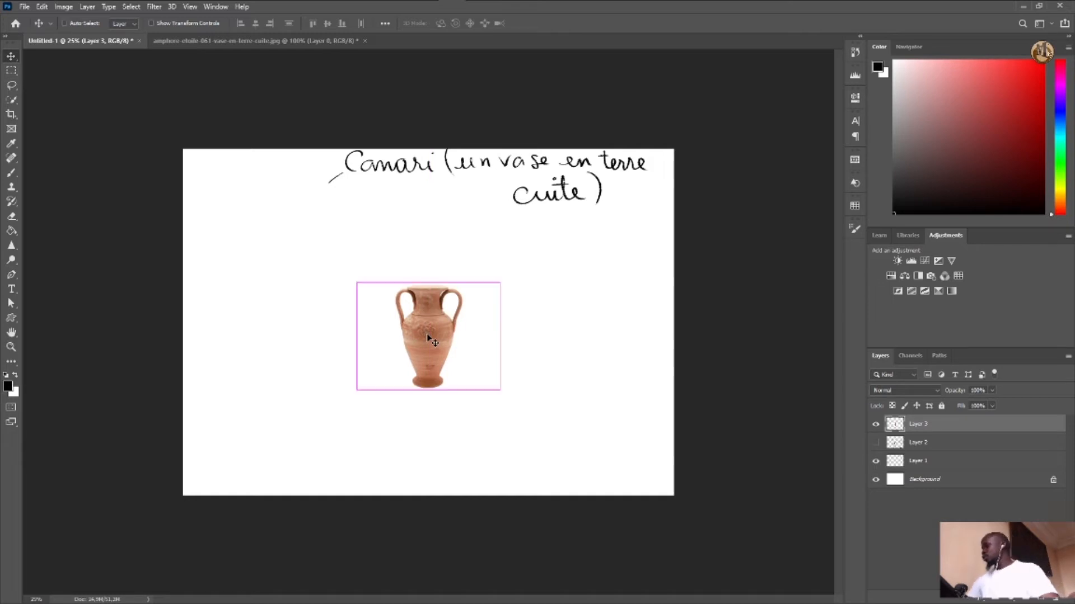
{"action": "key", "text": "ctrl+t"}
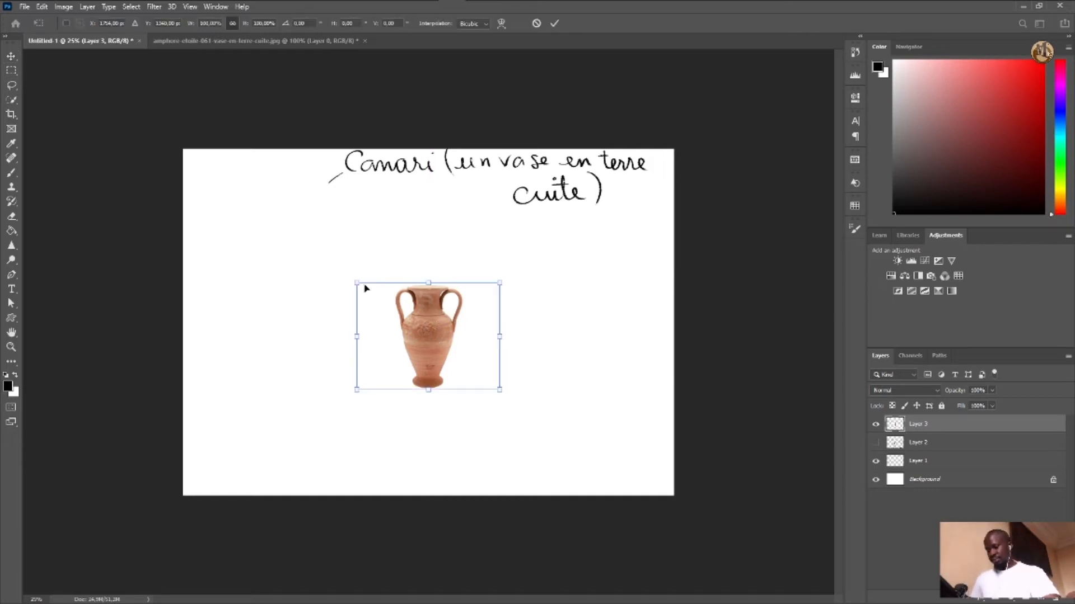
{"action": "left_click_drag", "start_coordinate": [356, 282], "coordinate": [240, 195]}
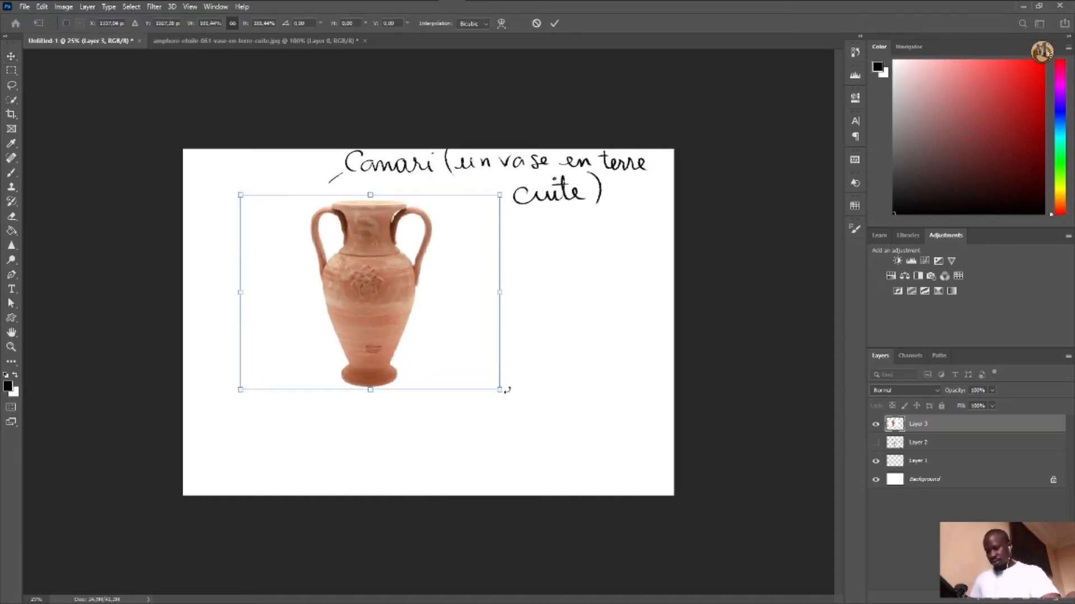
{"action": "left_click_drag", "start_coordinate": [500, 390], "coordinate": [593, 439]}
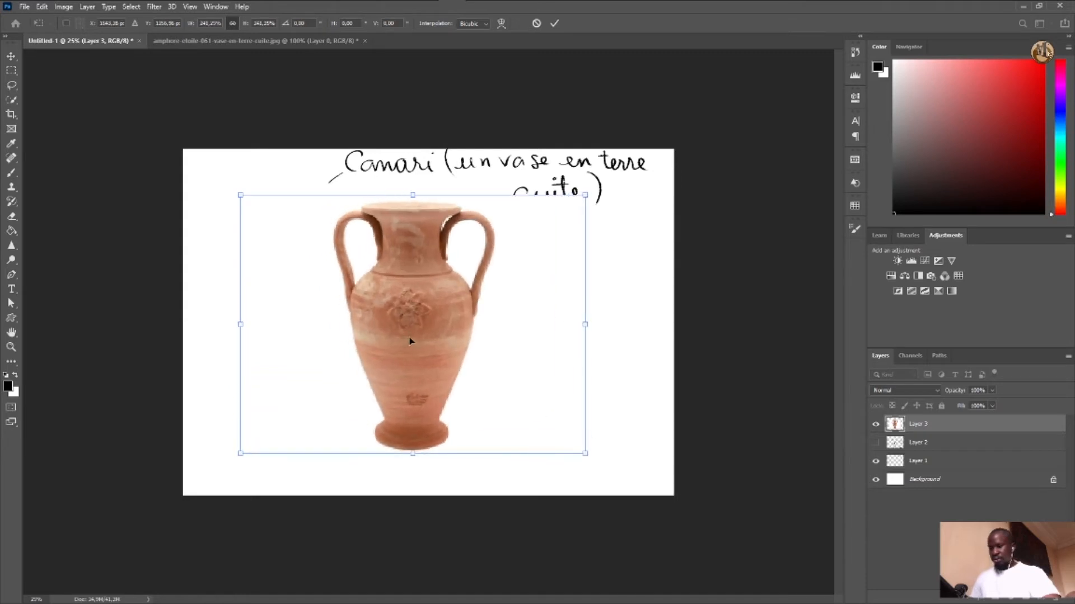
{"action": "mouse_move", "coordinate": [424, 340]}
{"action": "left_mouse_down"}
{"action": "mouse_move", "coordinate": [433, 365]}
{"action": "mouse_move", "coordinate": [438, 356]}
{"action": "left_mouse_up"}
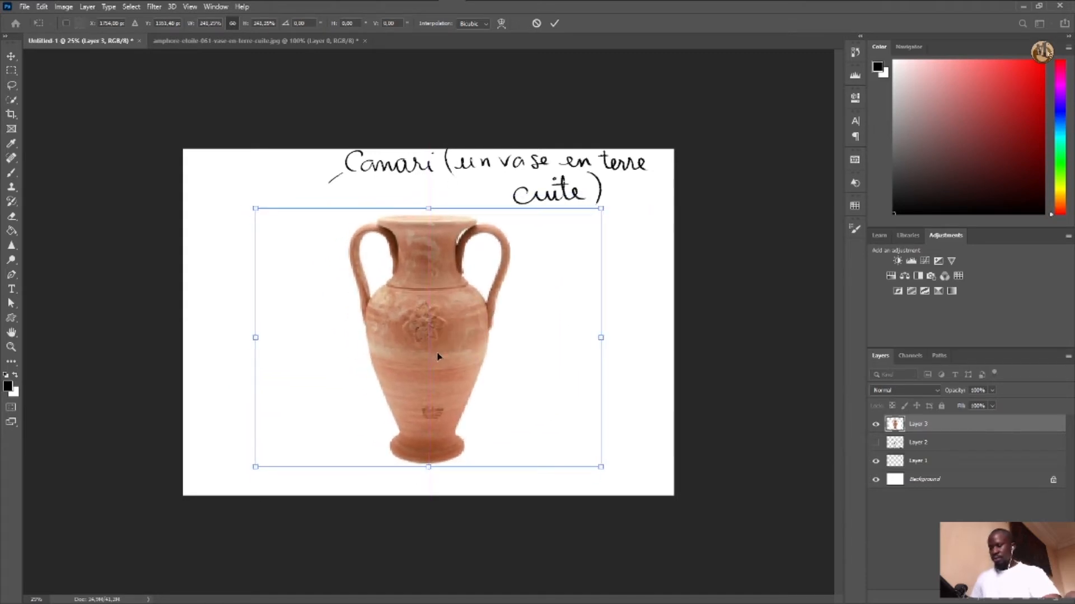
{"action": "key", "text": "Return"}
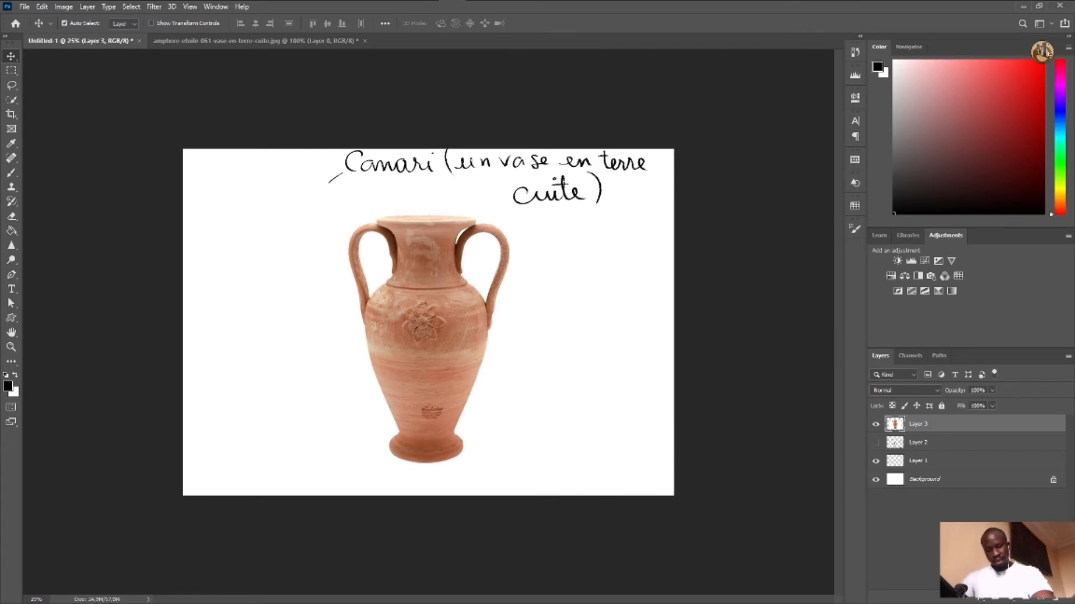
Add a new layer above the amphora photo and name it "esquisse"
{"action": "left_click", "coordinate": [1042, 600]}
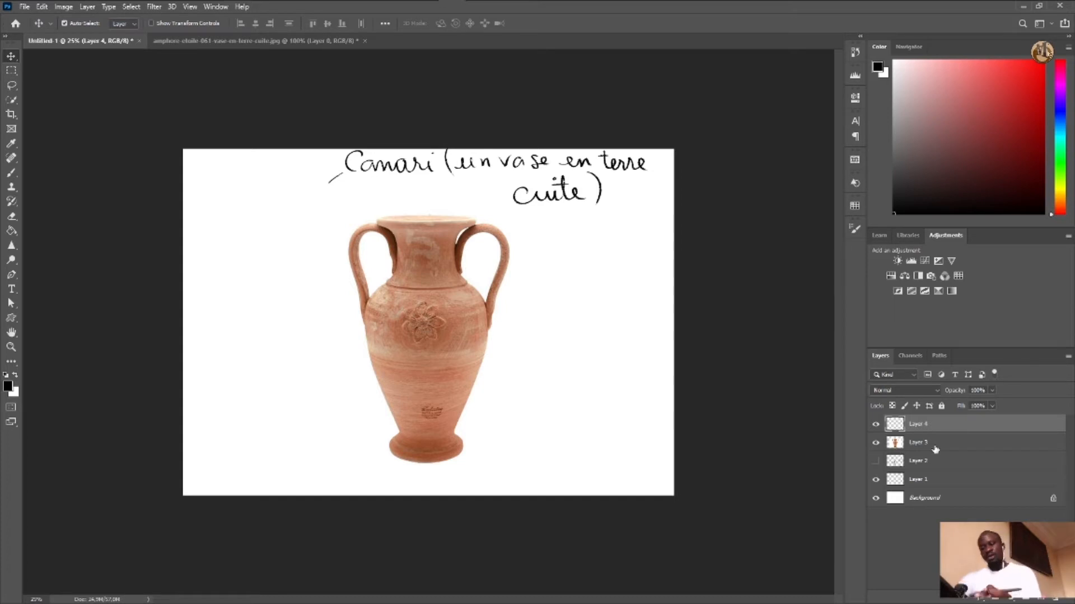
{"action": "double_click", "coordinate": [929, 423]}
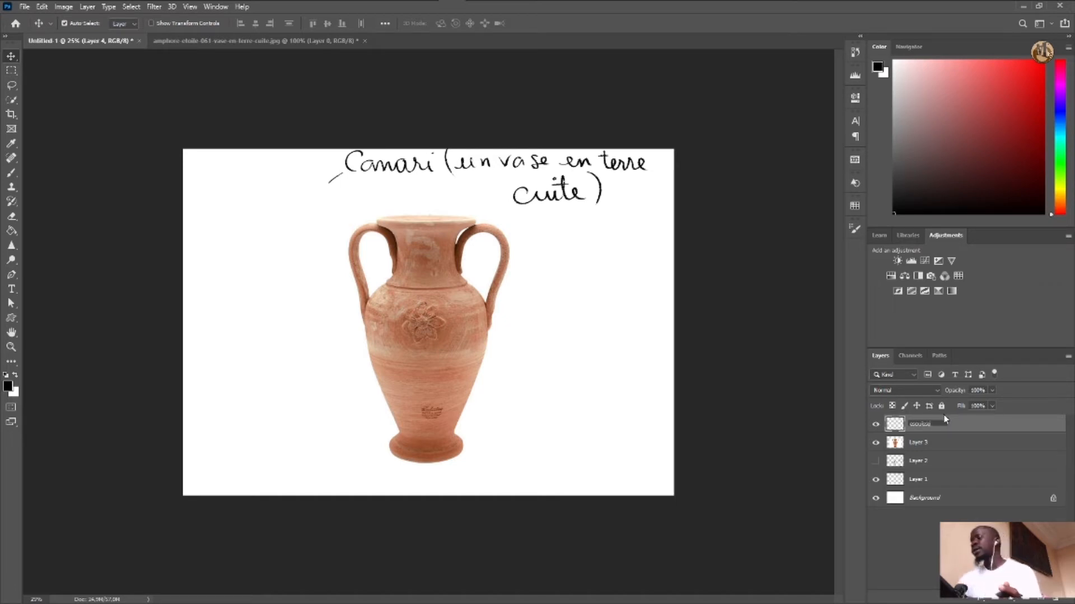
{"action": "key", "text": "Return"}
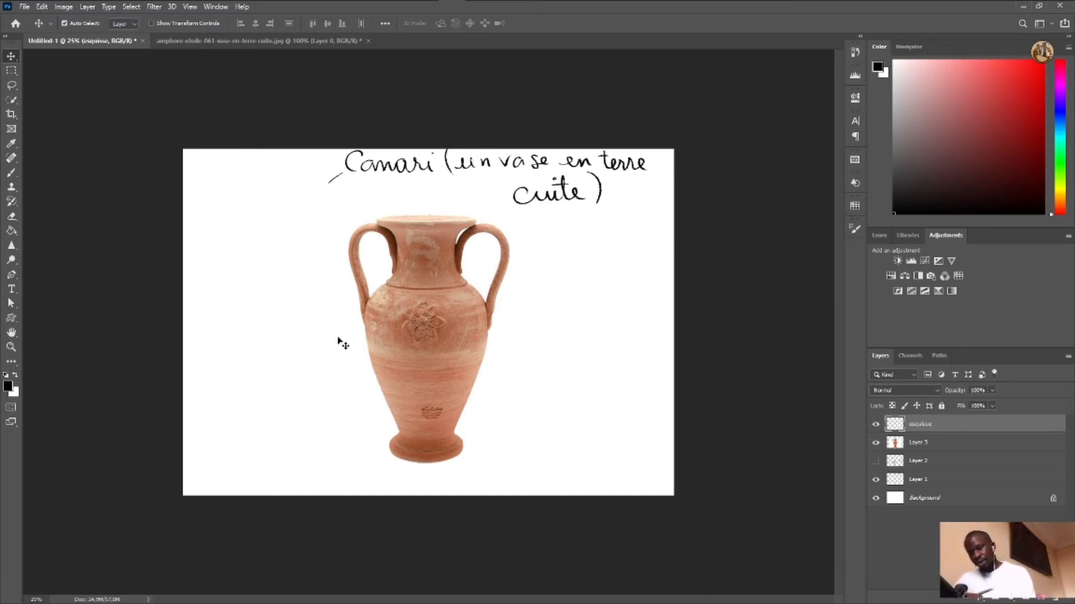
Trace the amphora's rim, neck sides and neck base line in black with the Brush tool on the esquisse layer
{"action": "left_click", "coordinate": [11, 172]}
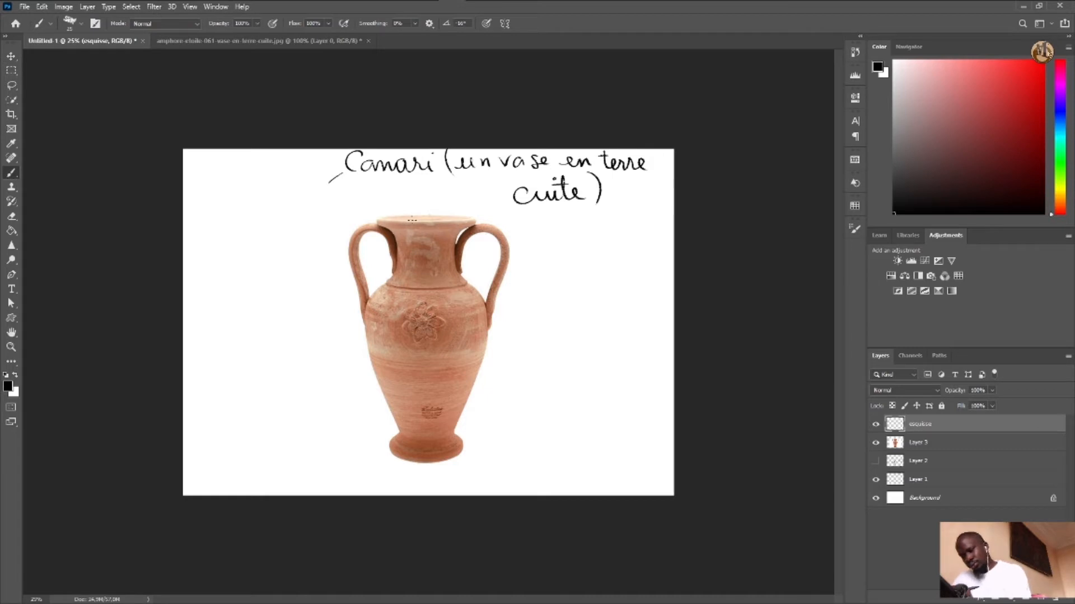
{"action": "left_click_drag", "start_coordinate": [471, 219], "coordinate": [398, 223]}
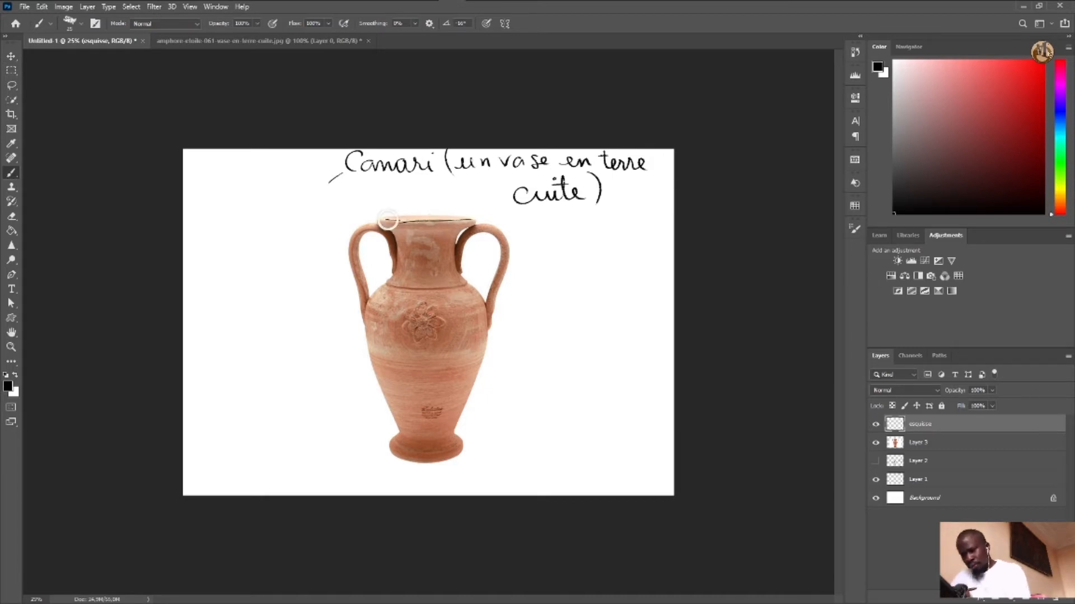
{"action": "mouse_move", "coordinate": [473, 217]}
{"action": "left_mouse_down"}
{"action": "mouse_move", "coordinate": [377, 217]}
{"action": "mouse_move", "coordinate": [420, 226]}
{"action": "mouse_move", "coordinate": [383, 230]}
{"action": "left_mouse_up"}
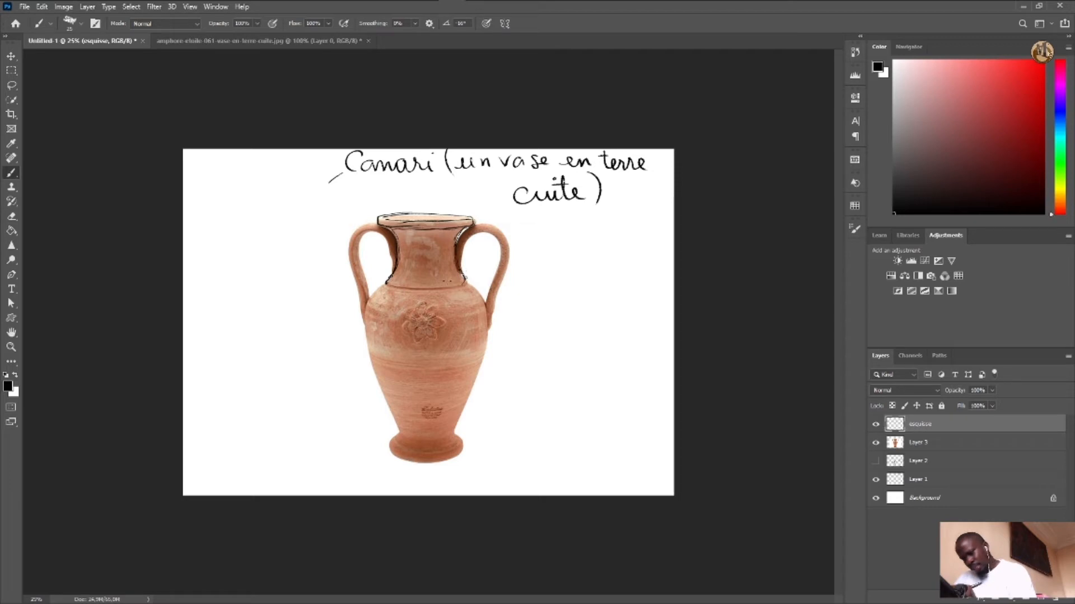
{"action": "left_click_drag", "start_coordinate": [463, 284], "coordinate": [384, 284]}
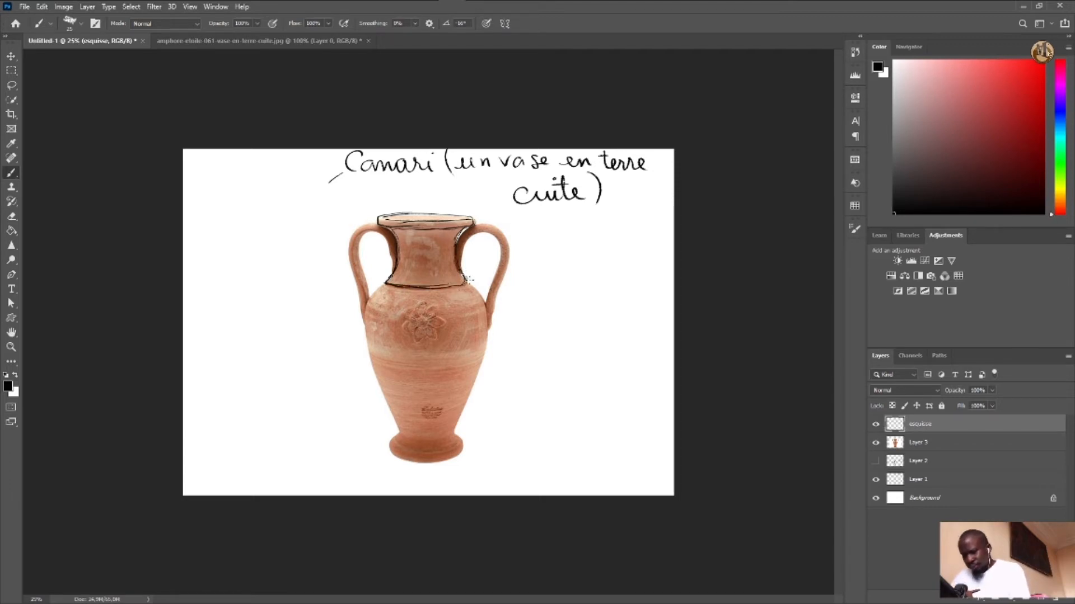
Raise the brush smoothing and trace the outline of the amphora's body and foot
{"action": "left_click", "coordinate": [414, 26]}
{"action": "left_click_drag", "start_coordinate": [420, 38], "coordinate": [423, 39]}
{"action": "left_click", "coordinate": [607, 37]}
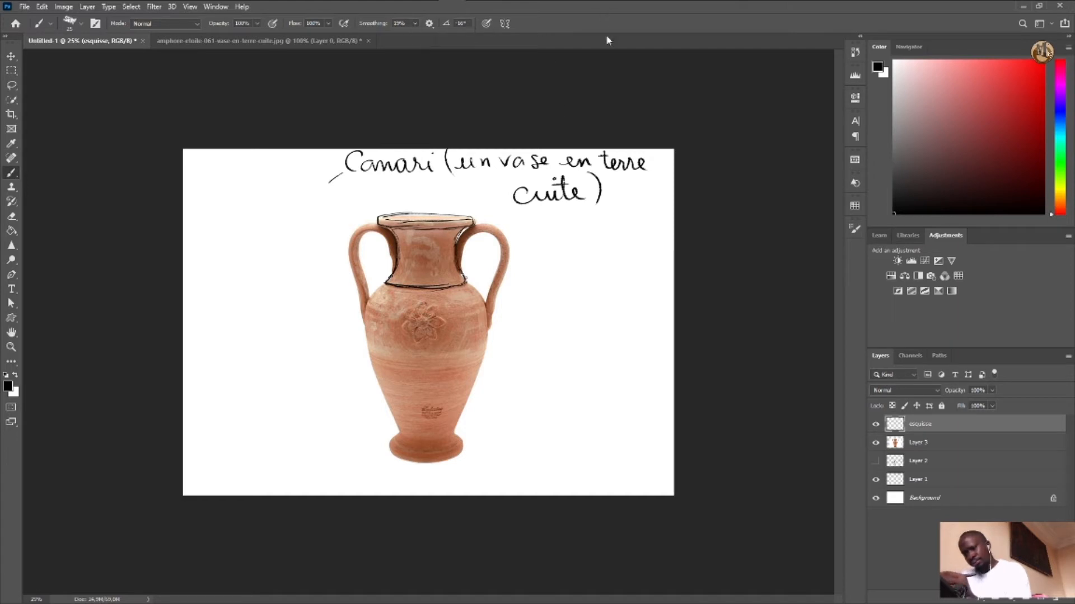
{"action": "mouse_move", "coordinate": [386, 283]}
{"action": "left_mouse_down"}
{"action": "mouse_move", "coordinate": [365, 331]}
{"action": "mouse_move", "coordinate": [397, 423]}
{"action": "left_mouse_up"}
{"action": "mouse_move", "coordinate": [466, 281]}
{"action": "left_mouse_down"}
{"action": "mouse_move", "coordinate": [484, 310]}
{"action": "mouse_move", "coordinate": [485, 358]}
{"action": "mouse_move", "coordinate": [453, 433]}
{"action": "mouse_move", "coordinate": [464, 454]}
{"action": "mouse_move", "coordinate": [429, 464]}
{"action": "left_mouse_up"}
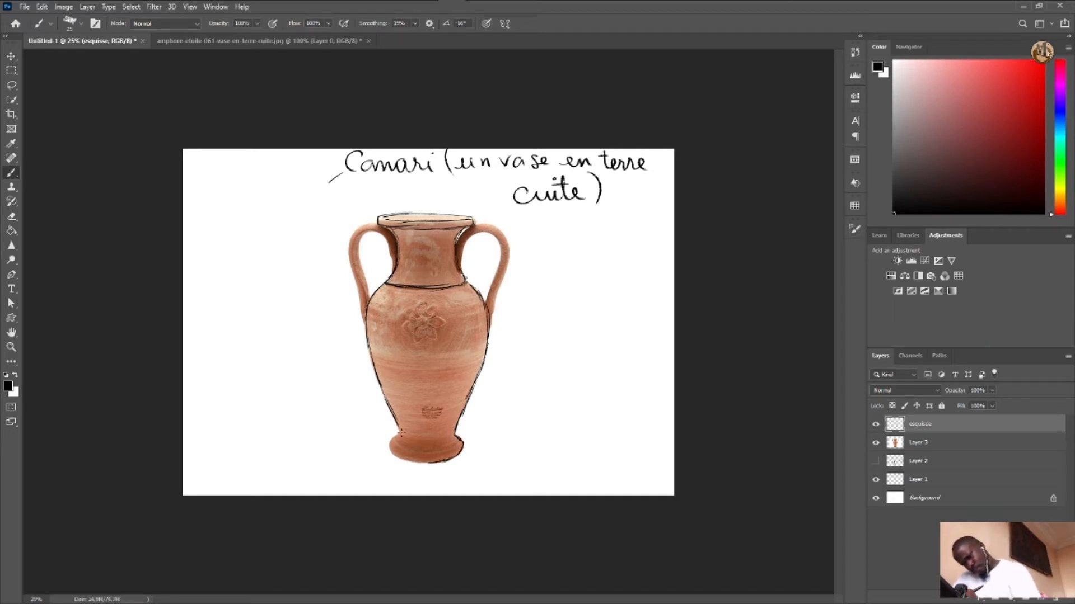
{"action": "left_click_drag", "start_coordinate": [388, 449], "coordinate": [438, 462]}
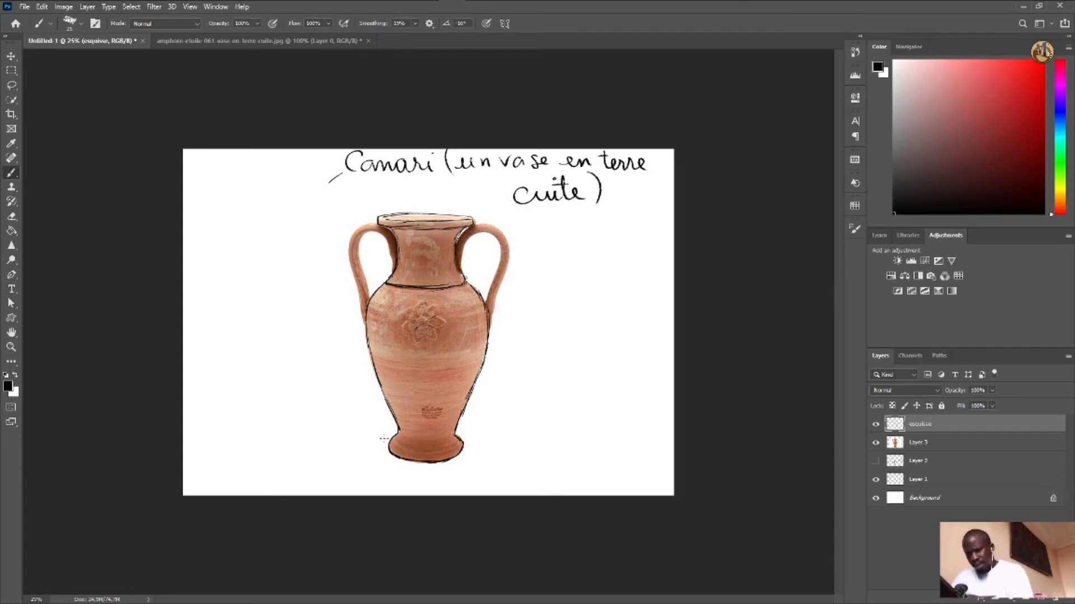
Trace the inner and outer contours of both handles and draw a horizontal band across the middle of the body
{"action": "mouse_move", "coordinate": [456, 242]}
{"action": "left_mouse_down"}
{"action": "mouse_move", "coordinate": [484, 217]}
{"action": "mouse_move", "coordinate": [501, 232]}
{"action": "mouse_move", "coordinate": [508, 280]}
{"action": "mouse_move", "coordinate": [488, 342]}
{"action": "left_mouse_up"}
{"action": "mouse_move", "coordinate": [463, 275]}
{"action": "left_mouse_down"}
{"action": "mouse_move", "coordinate": [468, 232]}
{"action": "mouse_move", "coordinate": [485, 228]}
{"action": "mouse_move", "coordinate": [499, 254]}
{"action": "mouse_move", "coordinate": [485, 305]}
{"action": "left_mouse_up"}
{"action": "mouse_move", "coordinate": [394, 273]}
{"action": "left_mouse_down"}
{"action": "mouse_move", "coordinate": [390, 237]}
{"action": "mouse_move", "coordinate": [374, 227]}
{"action": "mouse_move", "coordinate": [362, 236]}
{"action": "mouse_move", "coordinate": [370, 303]}
{"action": "left_mouse_up"}
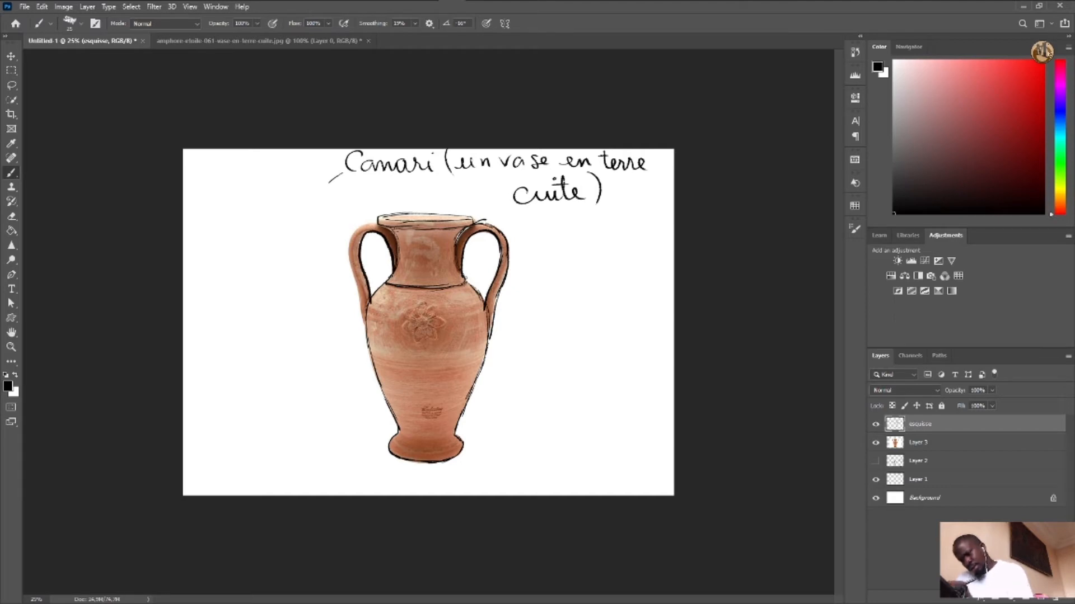
{"action": "mouse_move", "coordinate": [394, 235]}
{"action": "left_mouse_down"}
{"action": "mouse_move", "coordinate": [371, 223]}
{"action": "mouse_move", "coordinate": [353, 234]}
{"action": "mouse_move", "coordinate": [367, 330]}
{"action": "mouse_move", "coordinate": [430, 369]}
{"action": "mouse_move", "coordinate": [488, 363]}
{"action": "left_mouse_up"}
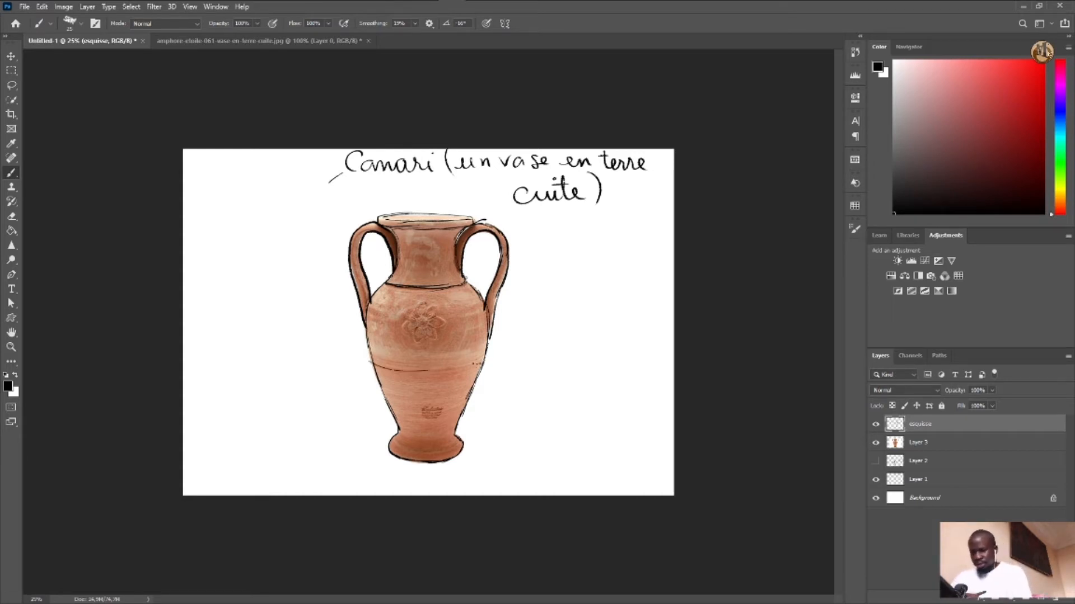
Draw the curved lines on the lower body and foot, and trace the flower ornament on the belly
{"action": "left_click_drag", "start_coordinate": [426, 394], "coordinate": [469, 390]}
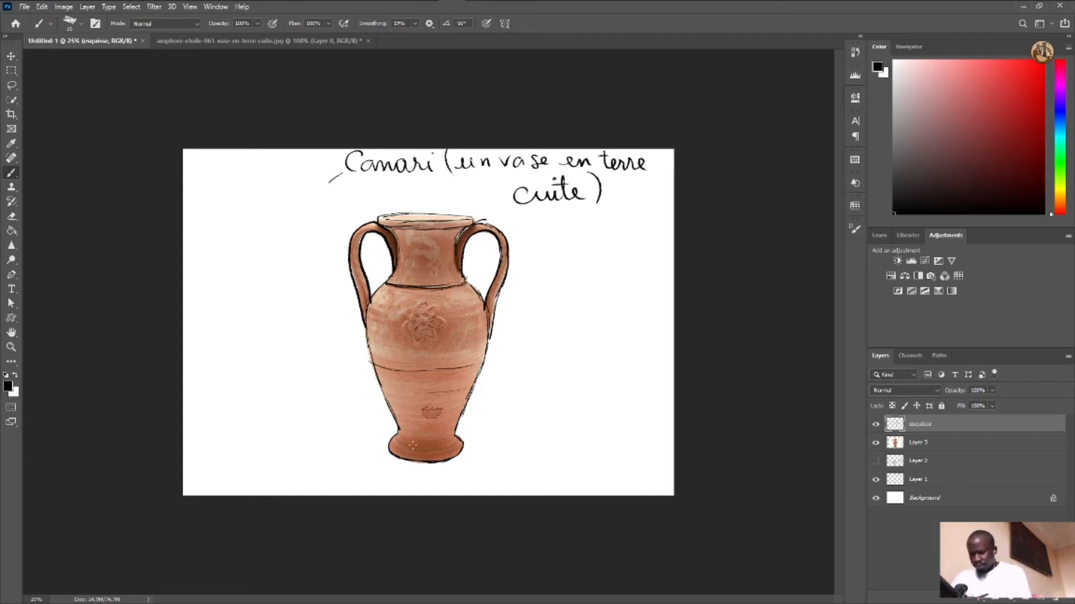
{"action": "mouse_move", "coordinate": [460, 441]}
{"action": "left_mouse_down"}
{"action": "mouse_move", "coordinate": [431, 455]}
{"action": "mouse_move", "coordinate": [414, 454]}
{"action": "mouse_move", "coordinate": [415, 440]}
{"action": "left_mouse_up"}
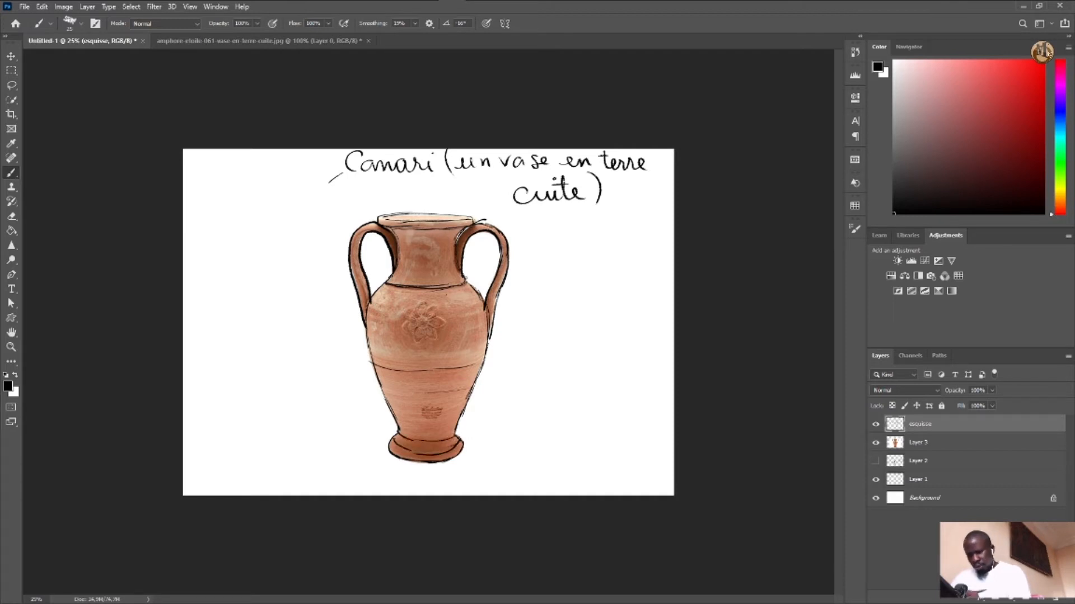
{"action": "mouse_move", "coordinate": [435, 314]}
{"action": "left_mouse_down"}
{"action": "mouse_move", "coordinate": [445, 326]}
{"action": "mouse_move", "coordinate": [415, 343]}
{"action": "mouse_move", "coordinate": [405, 312]}
{"action": "mouse_move", "coordinate": [428, 300]}
{"action": "mouse_move", "coordinate": [420, 331]}
{"action": "mouse_move", "coordinate": [423, 313]}
{"action": "left_mouse_up"}
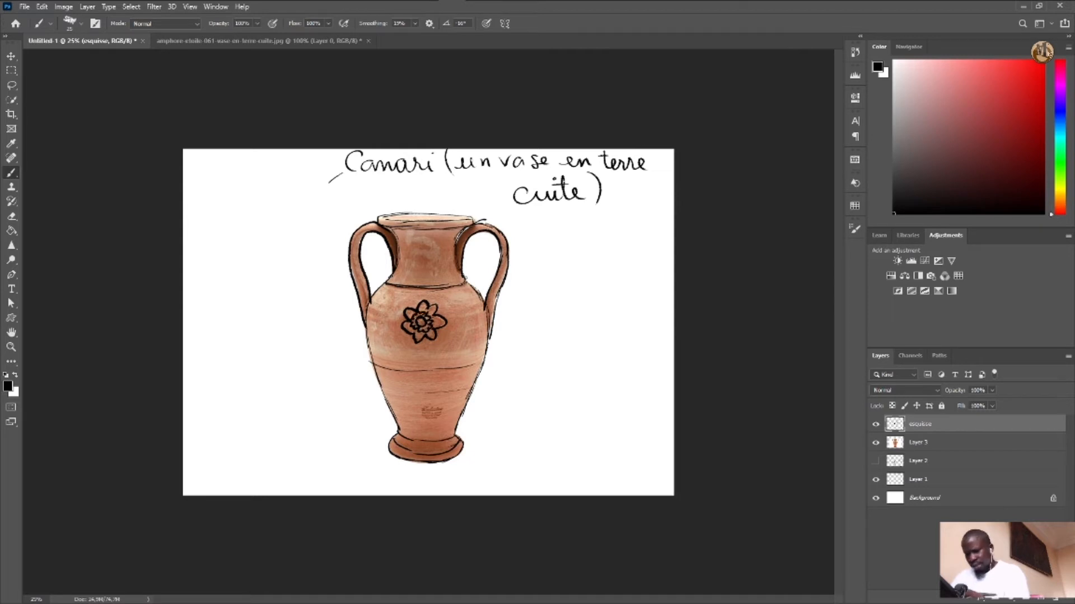
Reinforce the rim's upper and lower edges with thicker black strokes
{"action": "mouse_move", "coordinate": [464, 228]}
{"action": "left_mouse_down"}
{"action": "mouse_move", "coordinate": [385, 230]}
{"action": "mouse_move", "coordinate": [478, 226]}
{"action": "mouse_move", "coordinate": [473, 214]}
{"action": "mouse_move", "coordinate": [464, 219]}
{"action": "left_mouse_up"}
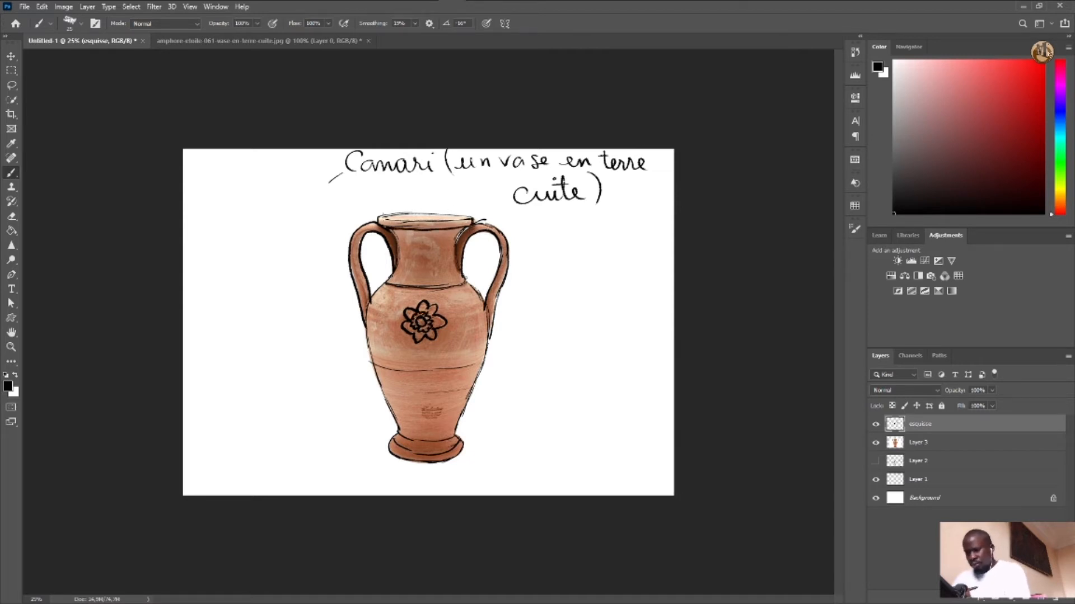
{"action": "mouse_move", "coordinate": [380, 218]}
{"action": "left_mouse_down"}
{"action": "mouse_move", "coordinate": [458, 222]}
{"action": "mouse_move", "coordinate": [401, 210]}
{"action": "left_mouse_up"}
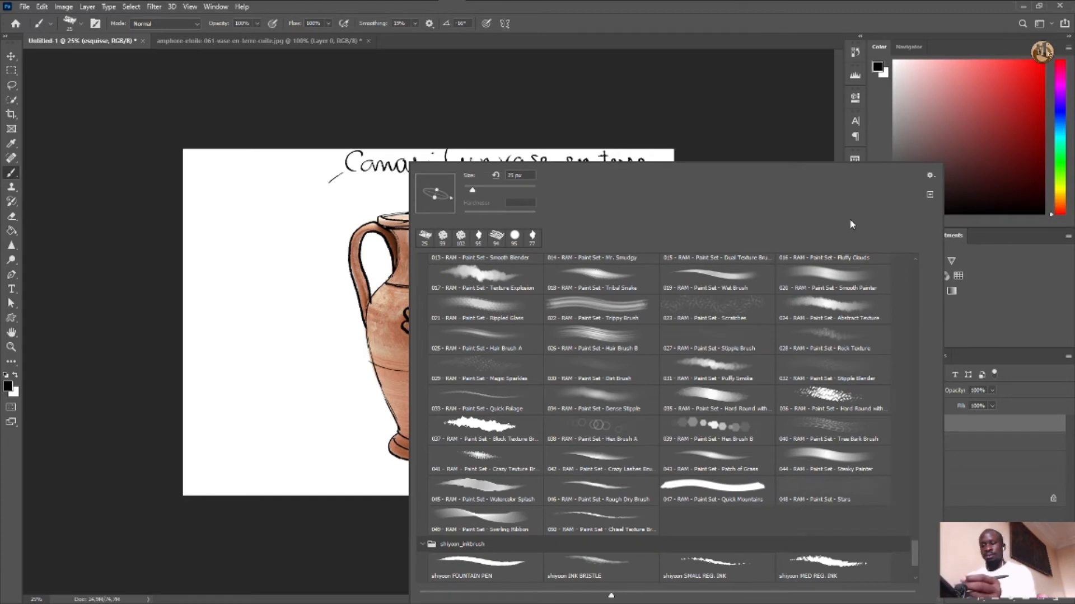
{"action": "left_click", "coordinate": [743, 88]}
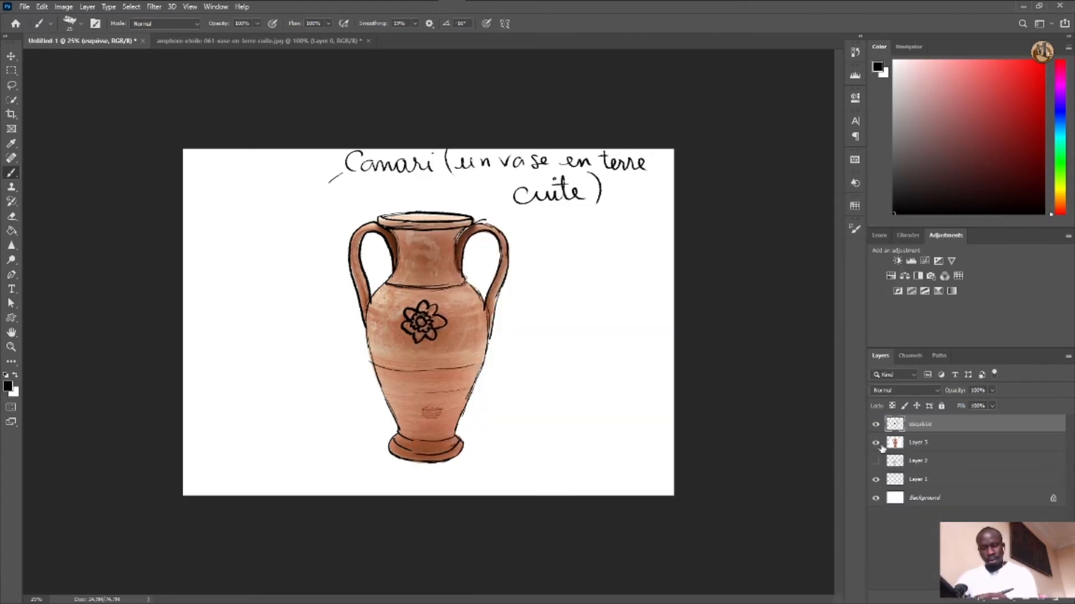
Compare the tracing with the photo by toggling Layer 3's visibility, and leave the photo layer hidden
{"action": "left_click", "coordinate": [875, 443]}
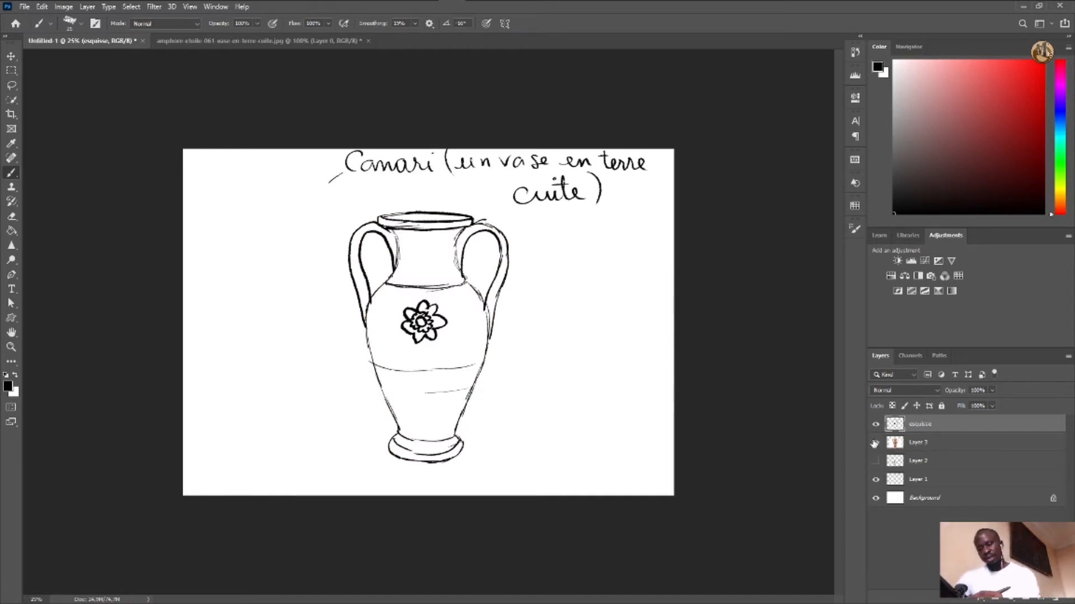
{"action": "left_click", "coordinate": [875, 442]}
{"action": "left_click", "coordinate": [876, 444]}
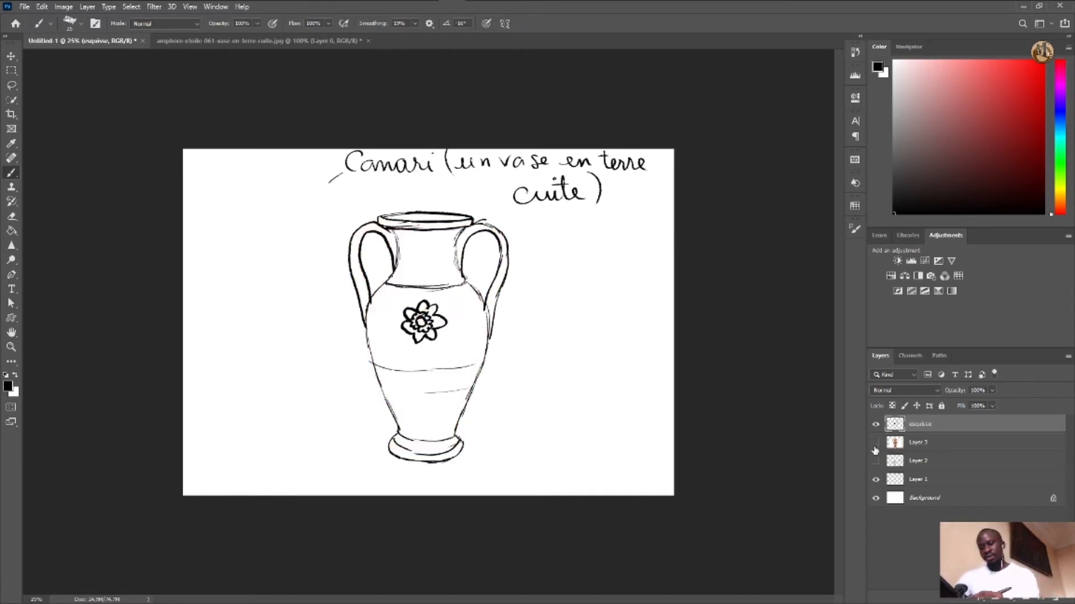
{"action": "left_click", "coordinate": [876, 443]}
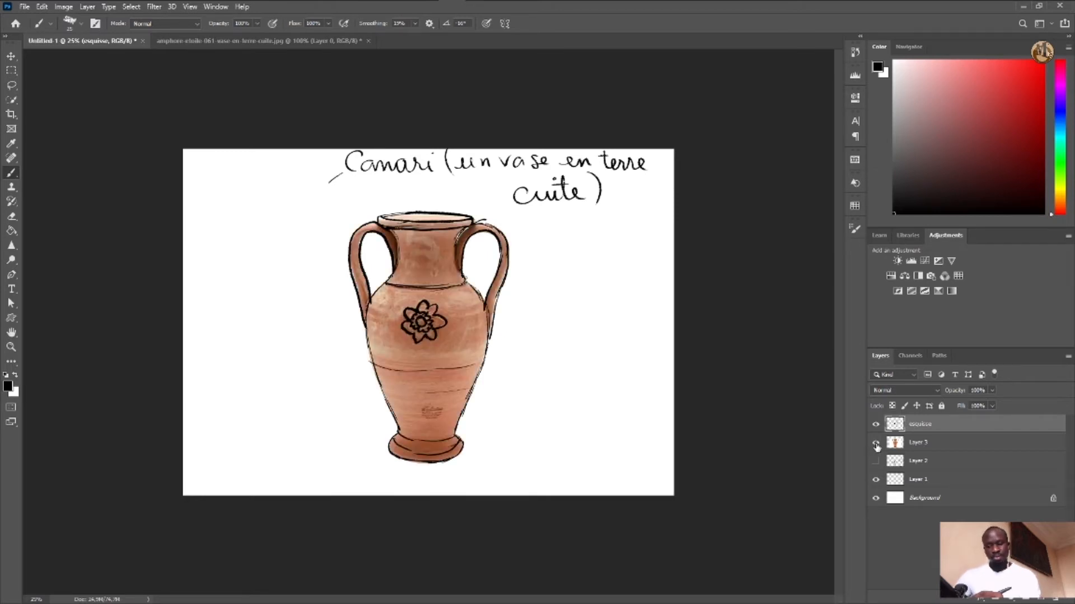
{"action": "left_click", "coordinate": [874, 444]}
{"action": "left_click", "coordinate": [876, 443]}
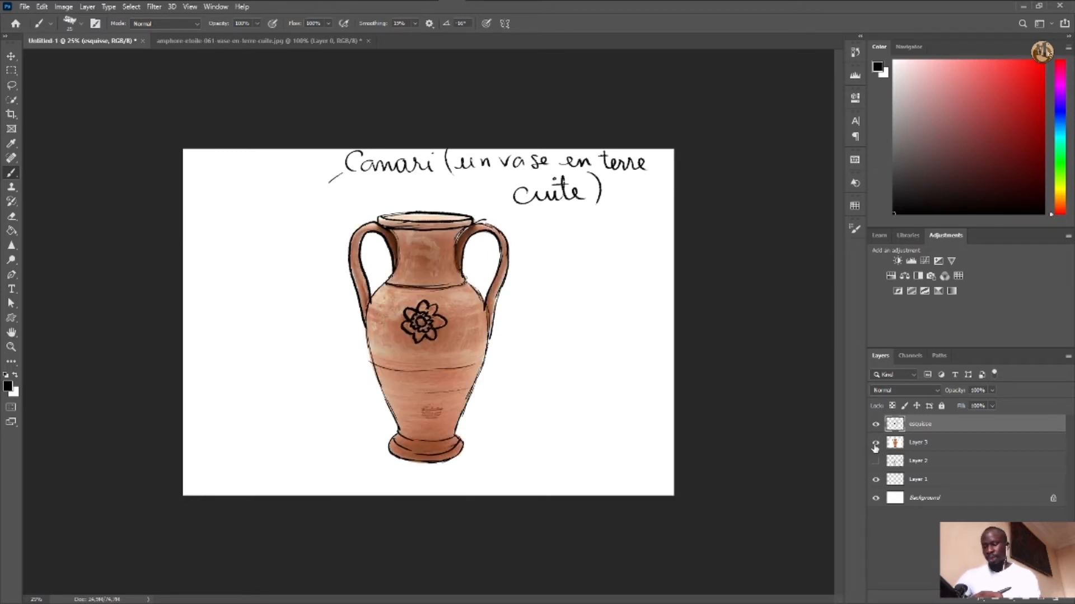
{"action": "left_click", "coordinate": [875, 444]}
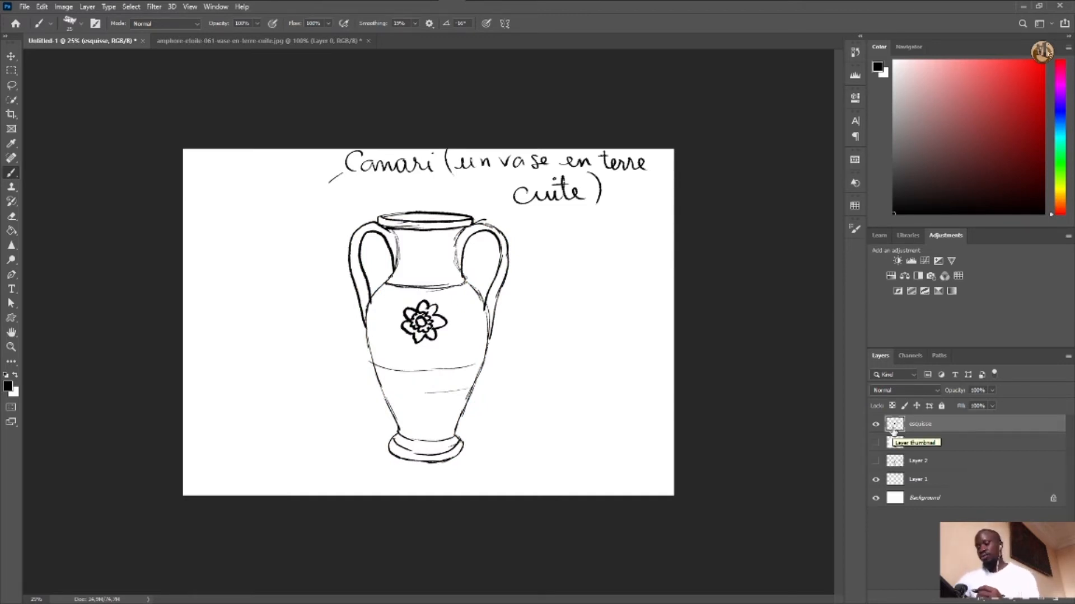
{"action": "left_click", "coordinate": [875, 443]}
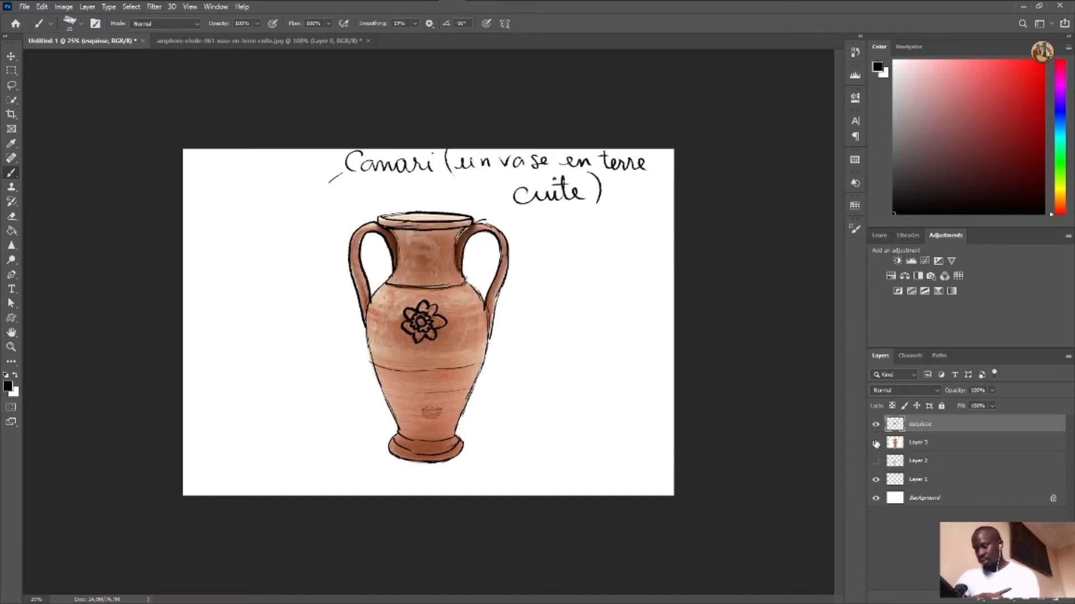
{"action": "left_click", "coordinate": [876, 443]}
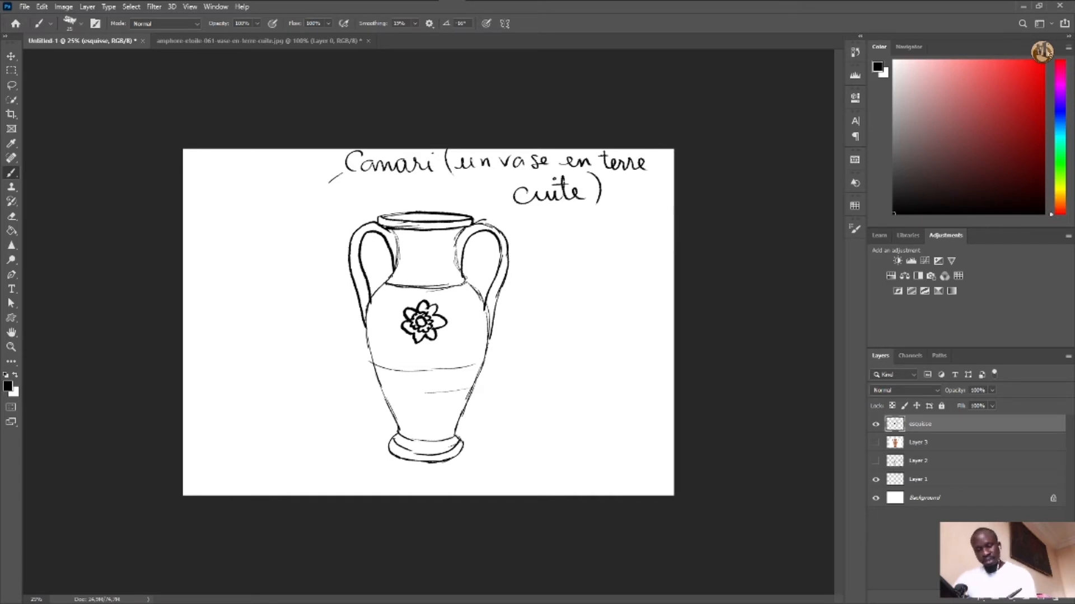
Add a new layer above esquisse and name it "base"
{"action": "left_click", "coordinate": [1042, 602]}
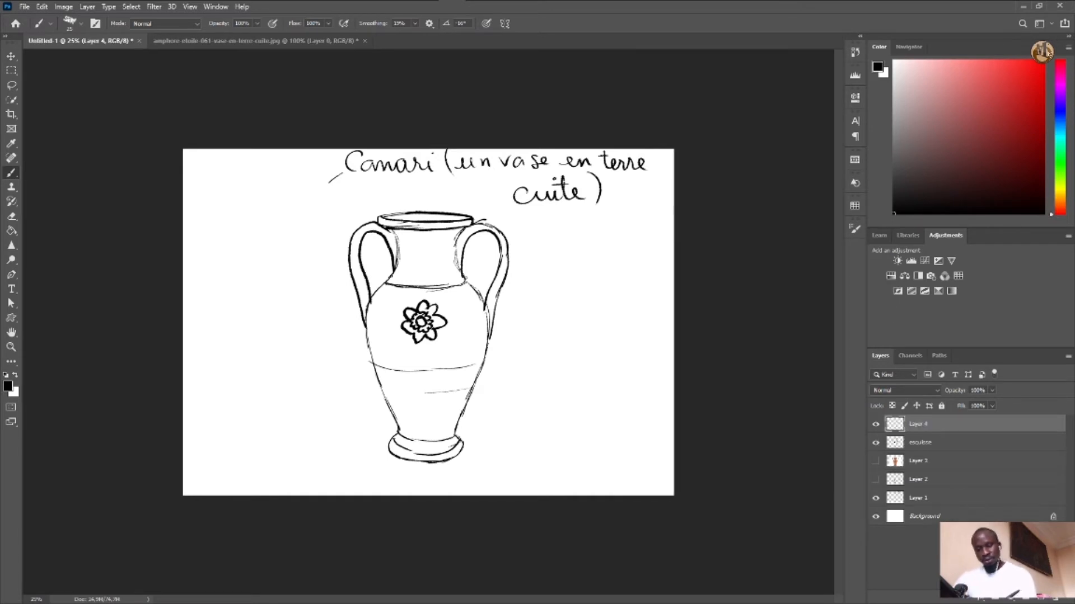
{"action": "double_click", "coordinate": [924, 423]}
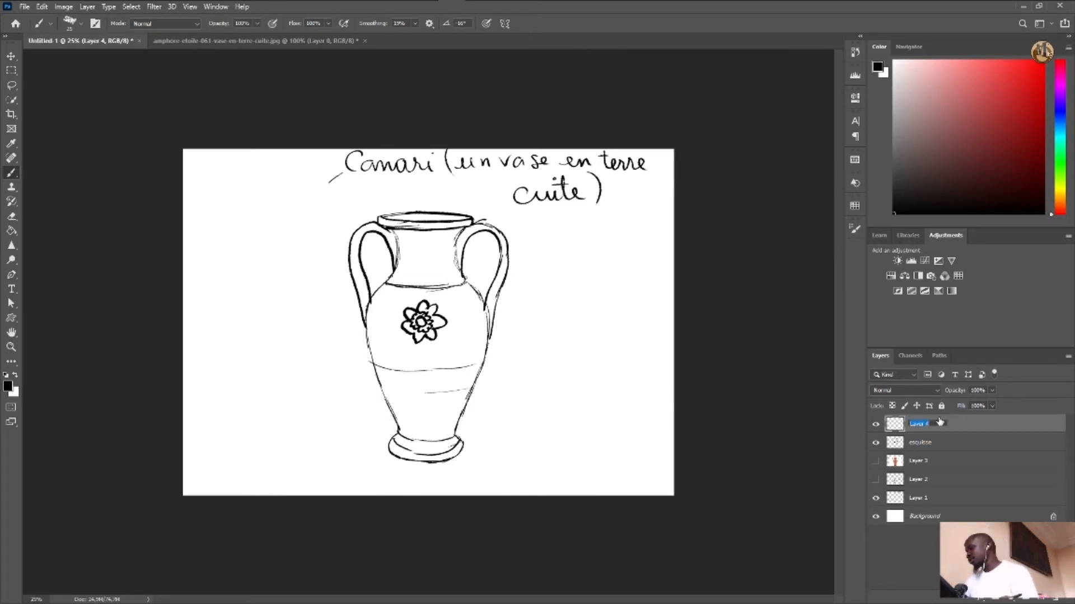
{"action": "type", "text": "b"}
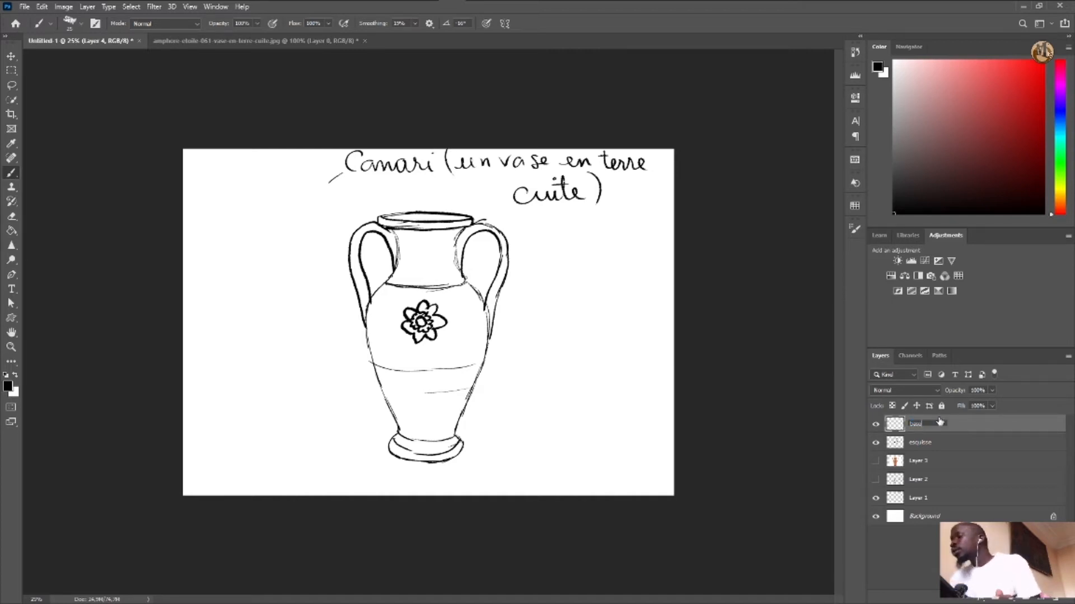
{"action": "type", "text": "ase"}
{"action": "key", "text": "Return"}
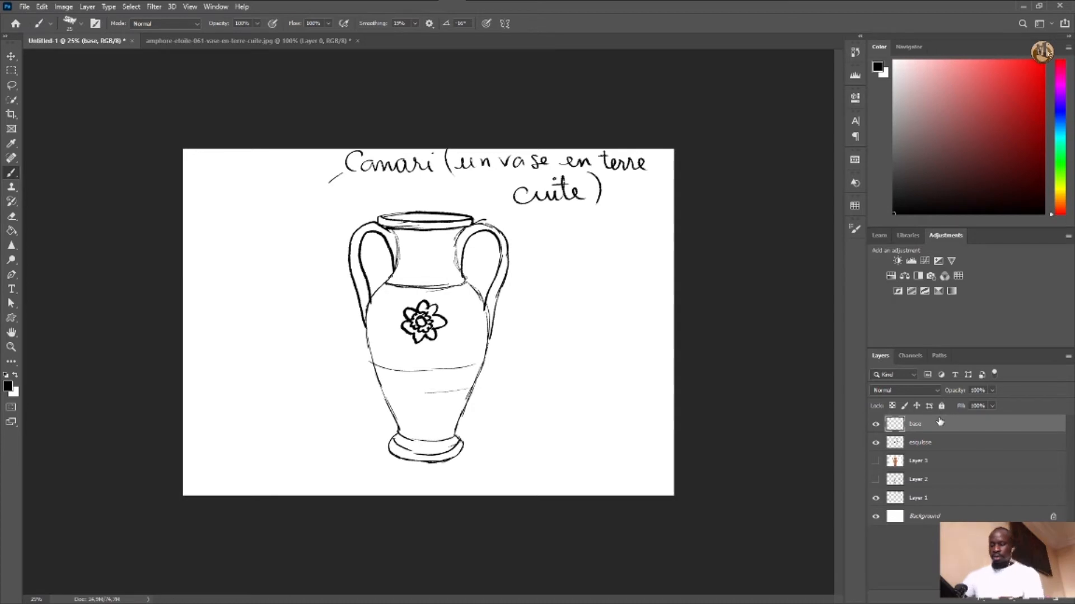
Outline the vase's body from rim to foot with the Lasso and fill the selection with black on the base layer
{"action": "left_click", "coordinate": [13, 86]}
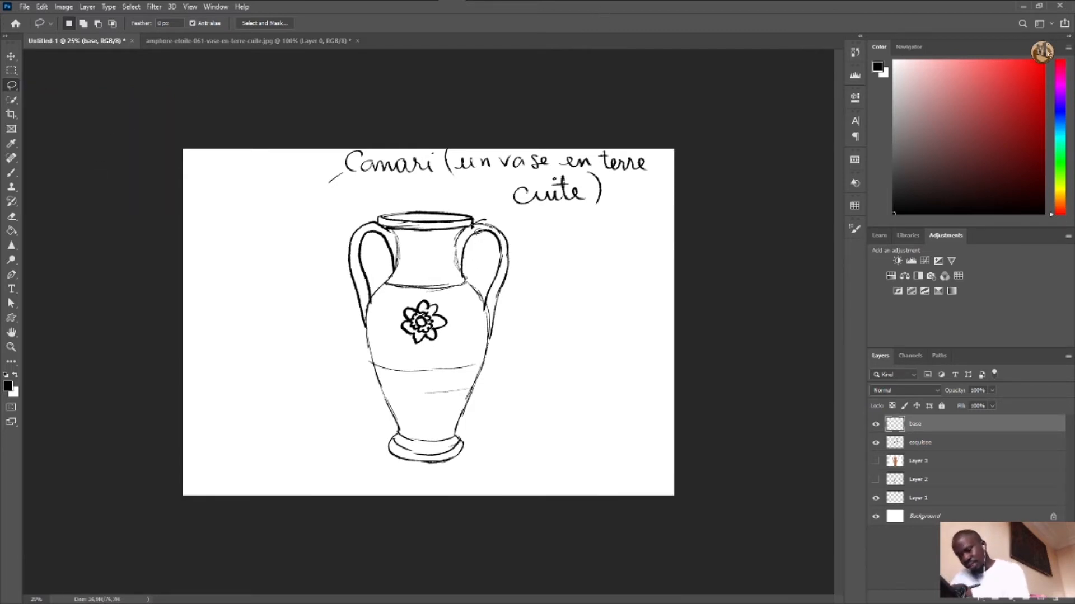
{"action": "mouse_move", "coordinate": [473, 228]}
{"action": "left_mouse_down"}
{"action": "mouse_move", "coordinate": [380, 221]}
{"action": "mouse_move", "coordinate": [407, 259]}
{"action": "mouse_move", "coordinate": [376, 305]}
{"action": "mouse_move", "coordinate": [375, 358]}
{"action": "mouse_move", "coordinate": [404, 438]}
{"action": "mouse_move", "coordinate": [396, 461]}
{"action": "mouse_move", "coordinate": [419, 471]}
{"action": "mouse_move", "coordinate": [417, 462]}
{"action": "mouse_move", "coordinate": [467, 453]}
{"action": "mouse_move", "coordinate": [460, 427]}
{"action": "mouse_move", "coordinate": [496, 349]}
{"action": "mouse_move", "coordinate": [460, 261]}
{"action": "mouse_move", "coordinate": [473, 221]}
{"action": "left_mouse_up"}
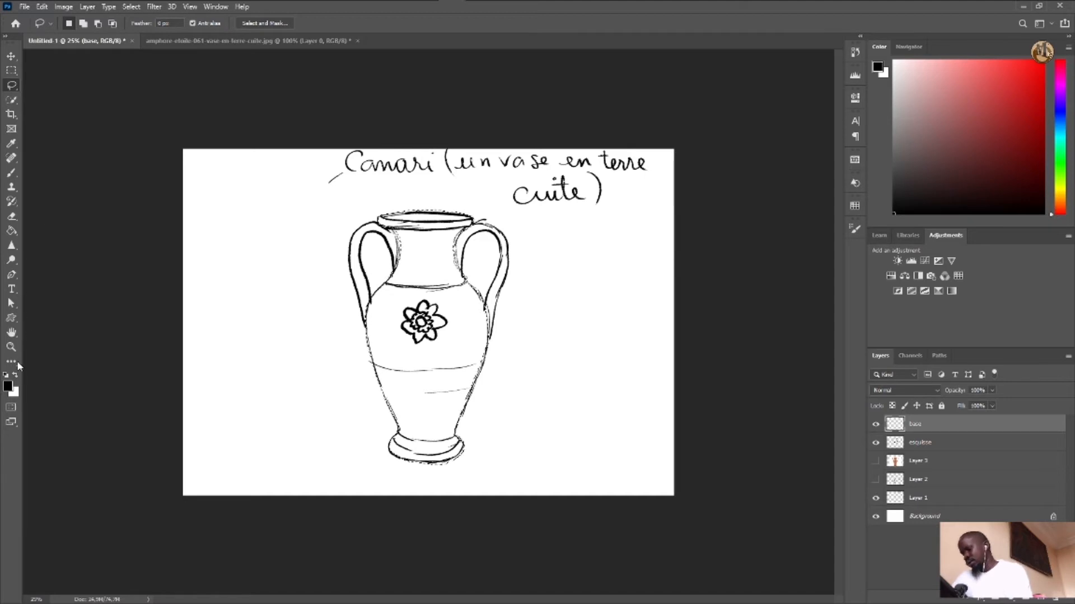
{"action": "left_click", "coordinate": [11, 231]}
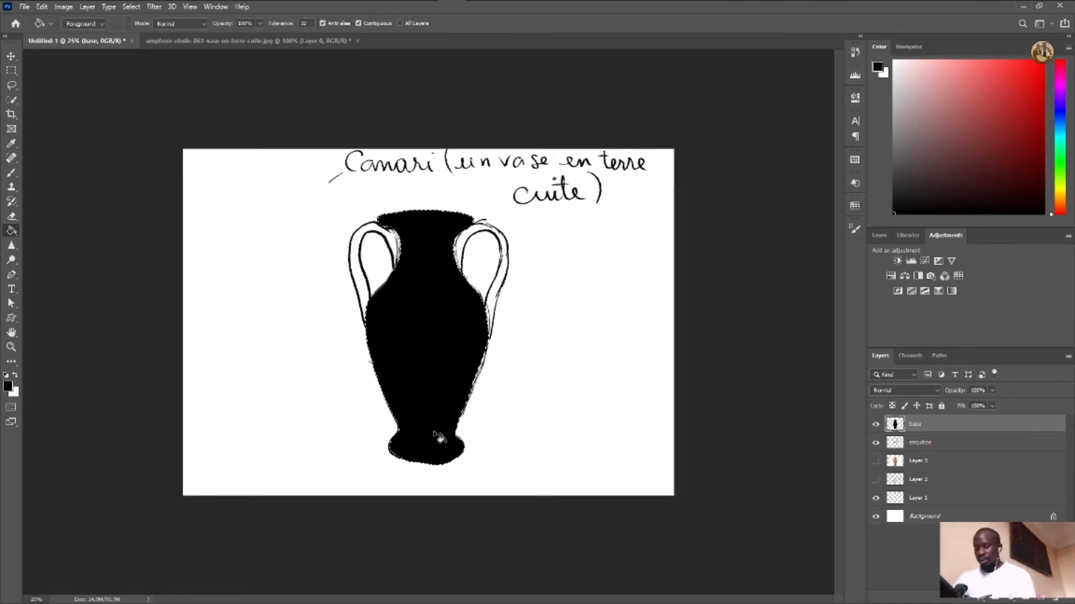
Select the vase's right handle with the Lasso, overlapping the body at both ends, and fill it with black using the Paint Bucket
{"action": "left_click", "coordinate": [20, 82]}
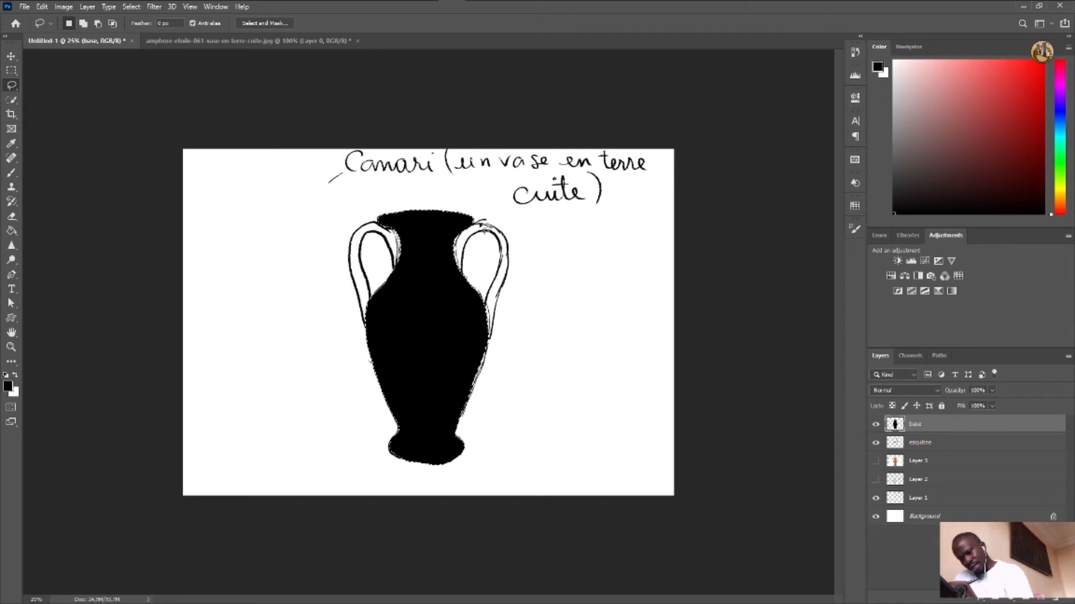
{"action": "left_click_drag", "start_coordinate": [469, 224], "coordinate": [475, 217]}
{"action": "key", "text": "ctrl+z"}
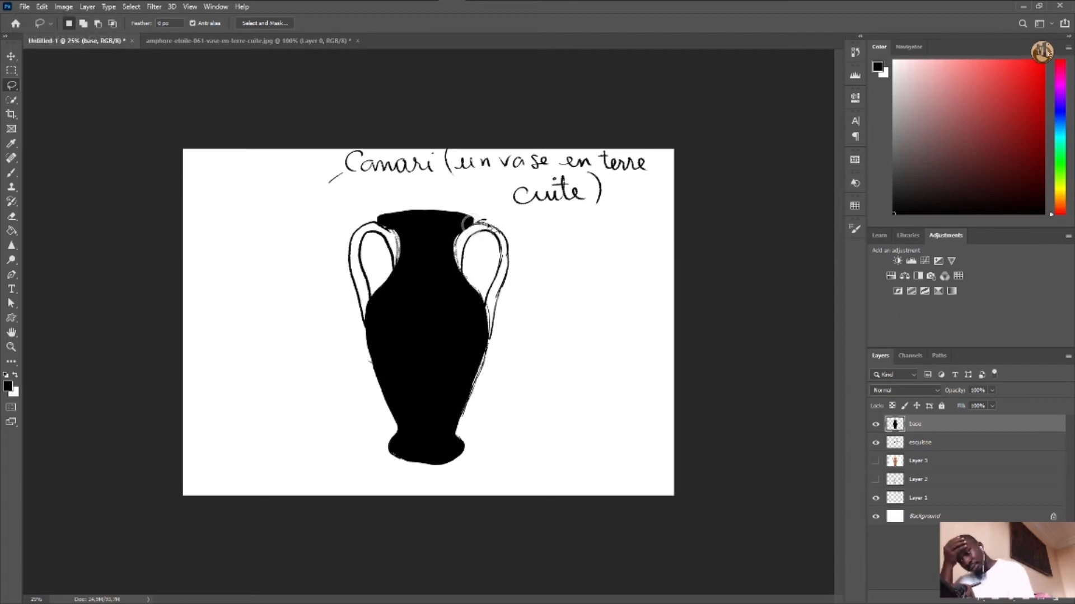
{"action": "mouse_move", "coordinate": [466, 225]}
{"action": "left_mouse_down"}
{"action": "mouse_move", "coordinate": [508, 237]}
{"action": "mouse_move", "coordinate": [504, 292]}
{"action": "left_mouse_up"}
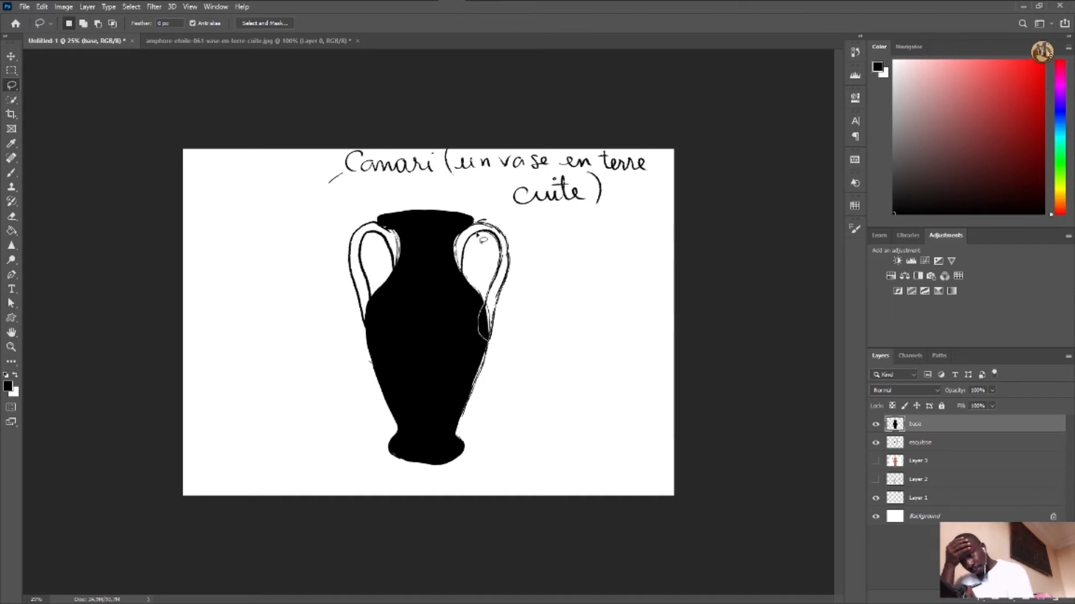
{"action": "mouse_move", "coordinate": [467, 268]}
{"action": "left_mouse_down"}
{"action": "mouse_move", "coordinate": [464, 290]}
{"action": "mouse_move", "coordinate": [450, 283]}
{"action": "mouse_move", "coordinate": [458, 242]}
{"action": "mouse_move", "coordinate": [495, 222]}
{"action": "left_mouse_up"}
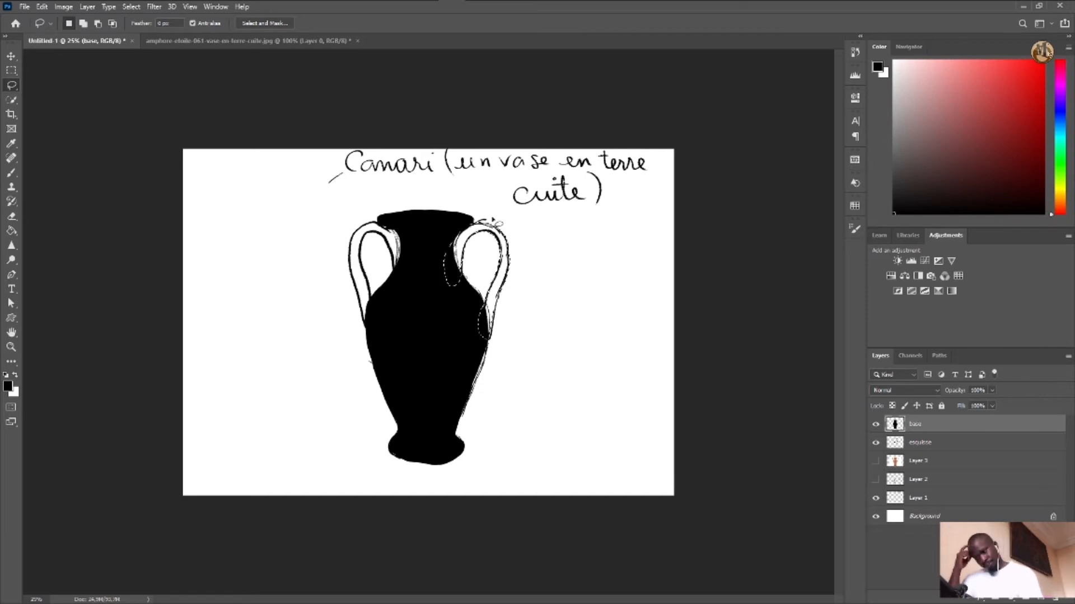
{"action": "left_click", "coordinate": [11, 230]}
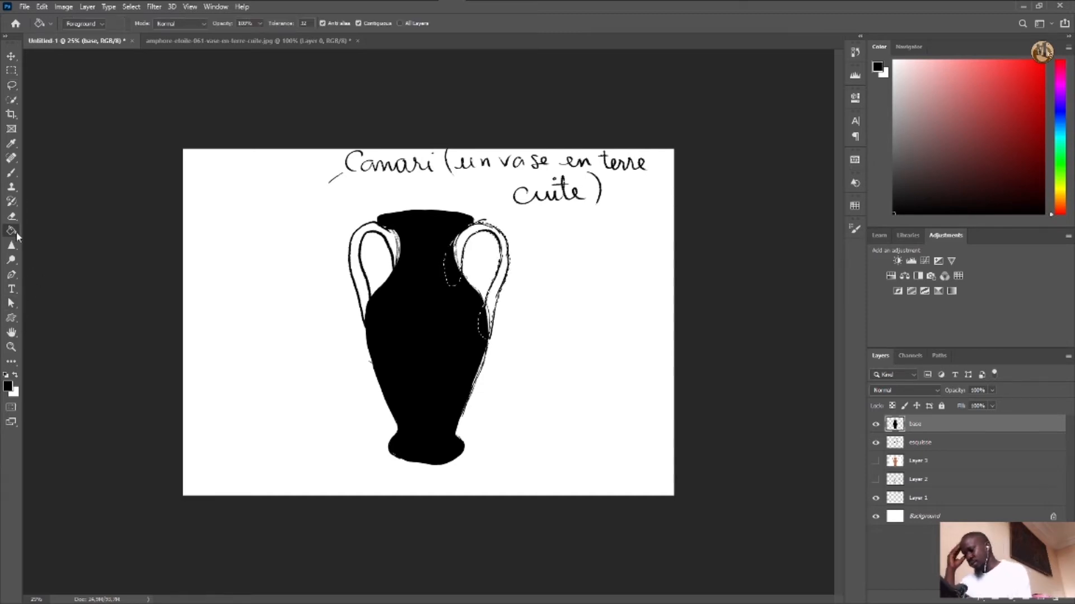
{"action": "left_click", "coordinate": [500, 295]}
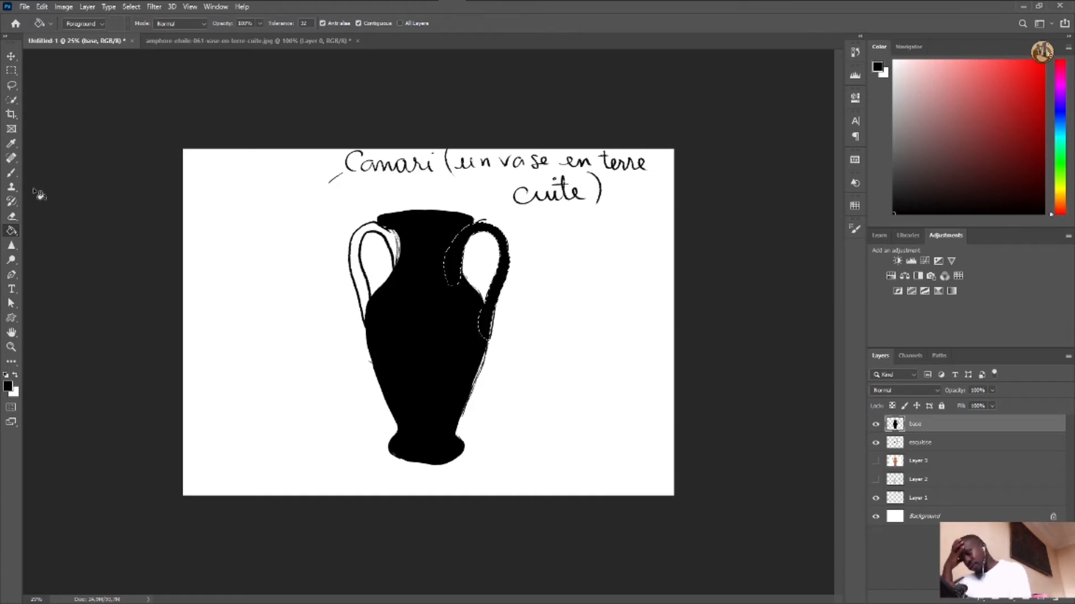
Select the vase's left handle with the Lasso, overlapping the body at both ends, fill it with black using the Paint Bucket, and deselect
{"action": "left_click", "coordinate": [12, 85]}
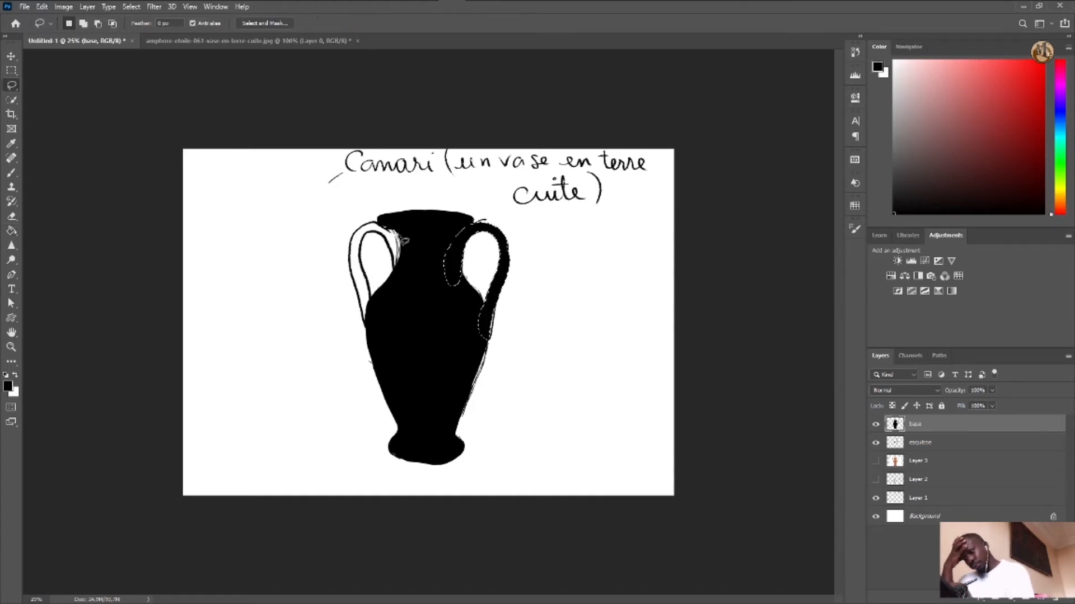
{"action": "mouse_move", "coordinate": [403, 241]}
{"action": "left_mouse_down"}
{"action": "mouse_move", "coordinate": [370, 224]}
{"action": "mouse_move", "coordinate": [358, 242]}
{"action": "mouse_move", "coordinate": [357, 285]}
{"action": "mouse_move", "coordinate": [376, 348]}
{"action": "mouse_move", "coordinate": [367, 235]}
{"action": "mouse_move", "coordinate": [390, 232]}
{"action": "mouse_move", "coordinate": [404, 283]}
{"action": "mouse_move", "coordinate": [413, 256]}
{"action": "mouse_move", "coordinate": [376, 227]}
{"action": "left_mouse_up"}
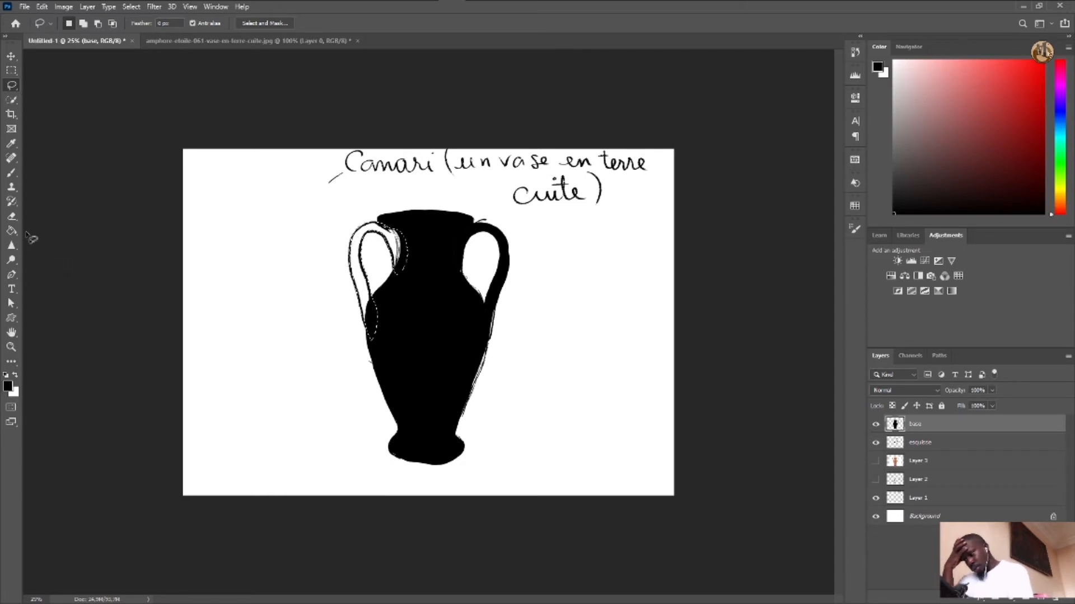
{"action": "left_click", "coordinate": [11, 230]}
{"action": "left_click", "coordinate": [369, 239]}
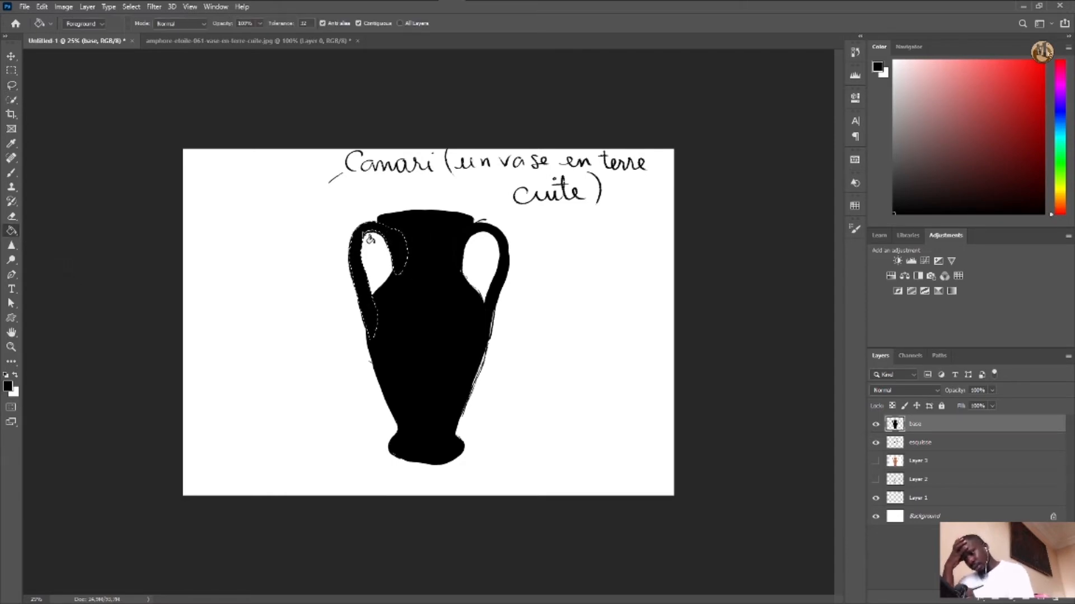
{"action": "left_click", "coordinate": [13, 86]}
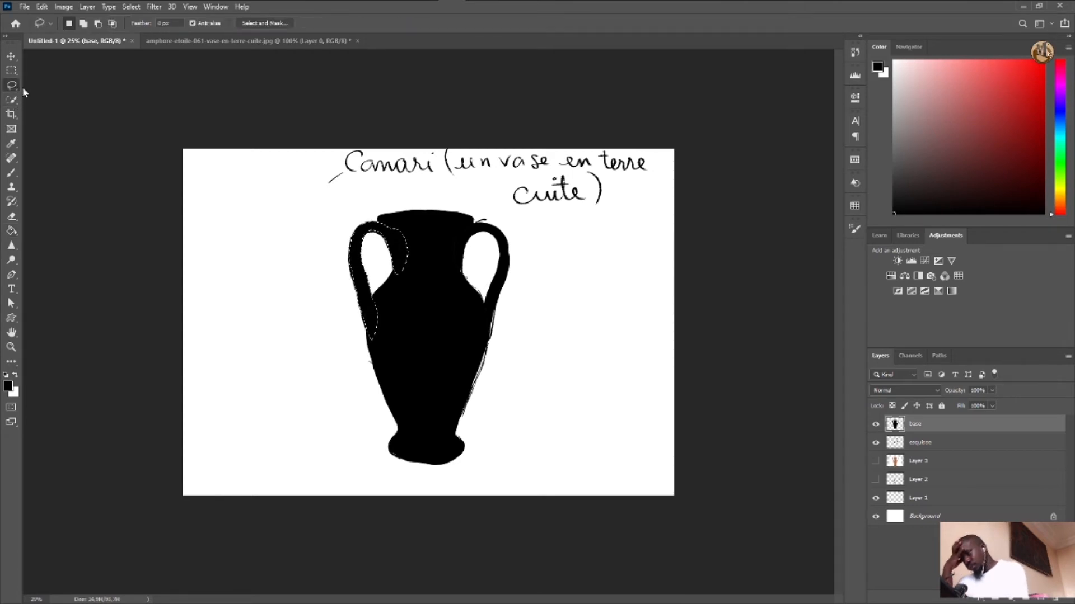
{"action": "left_click", "coordinate": [303, 239]}
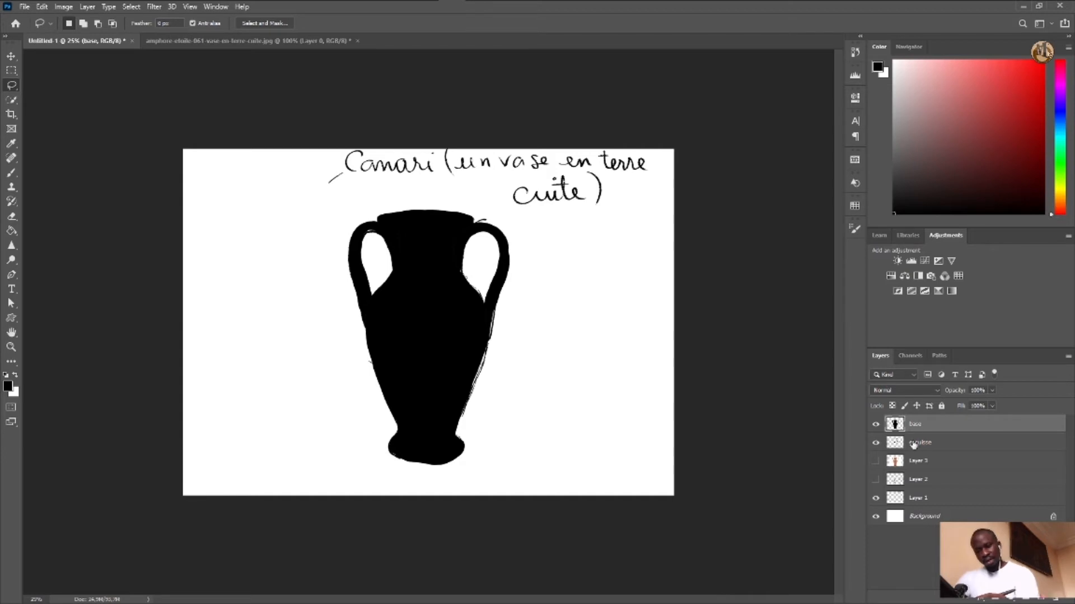
Hide the esquisse layer and erase along the underside of the vase's foot with a small hard round Eraser tip at 100% hardness
{"action": "left_click", "coordinate": [876, 443]}
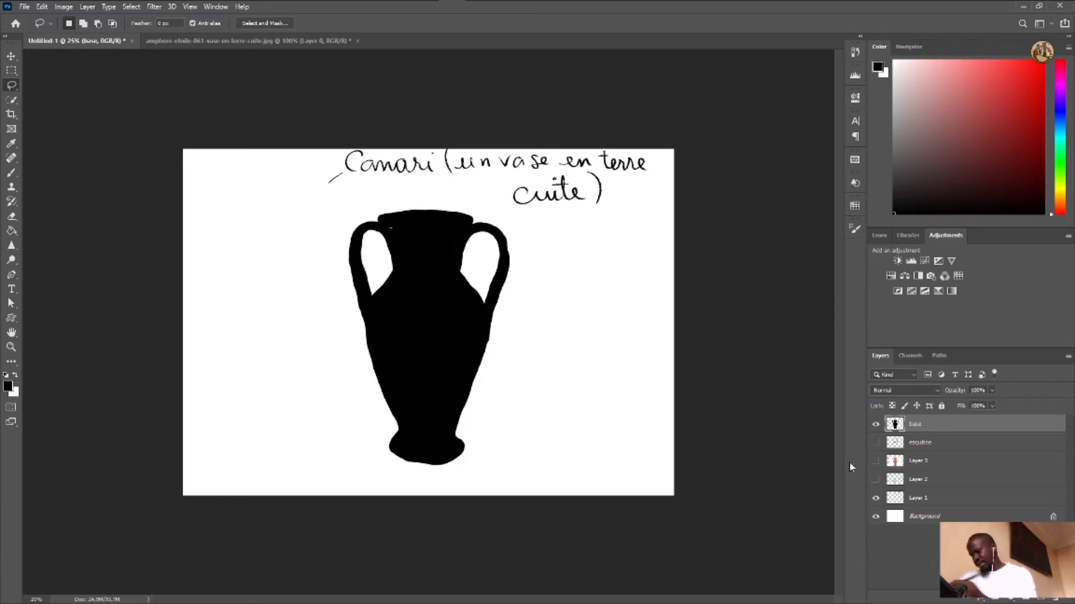
{"action": "key", "text": "b"}
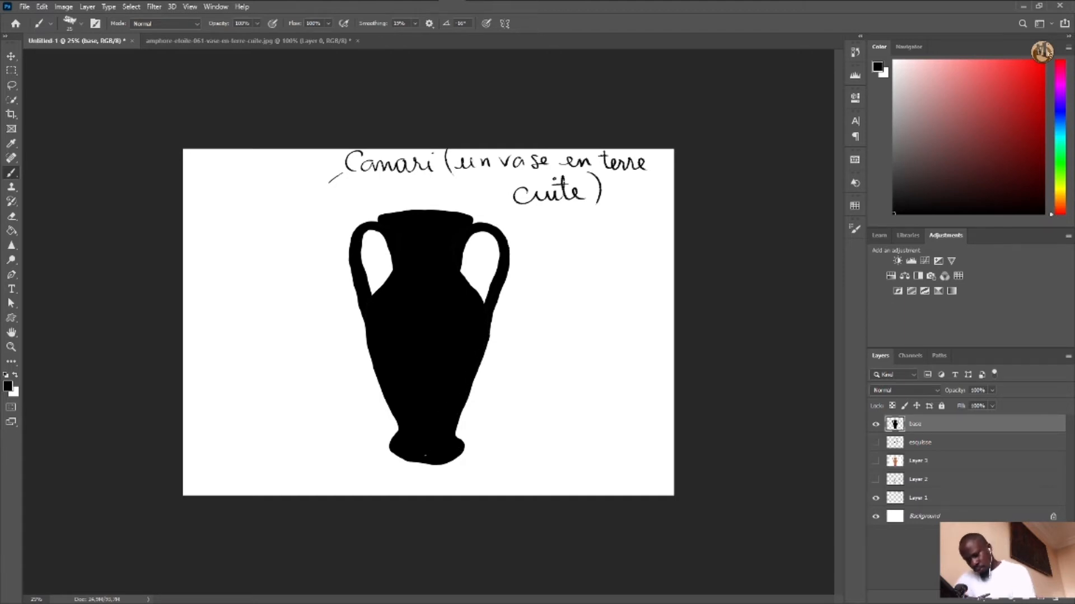
{"action": "left_click", "coordinate": [12, 216]}
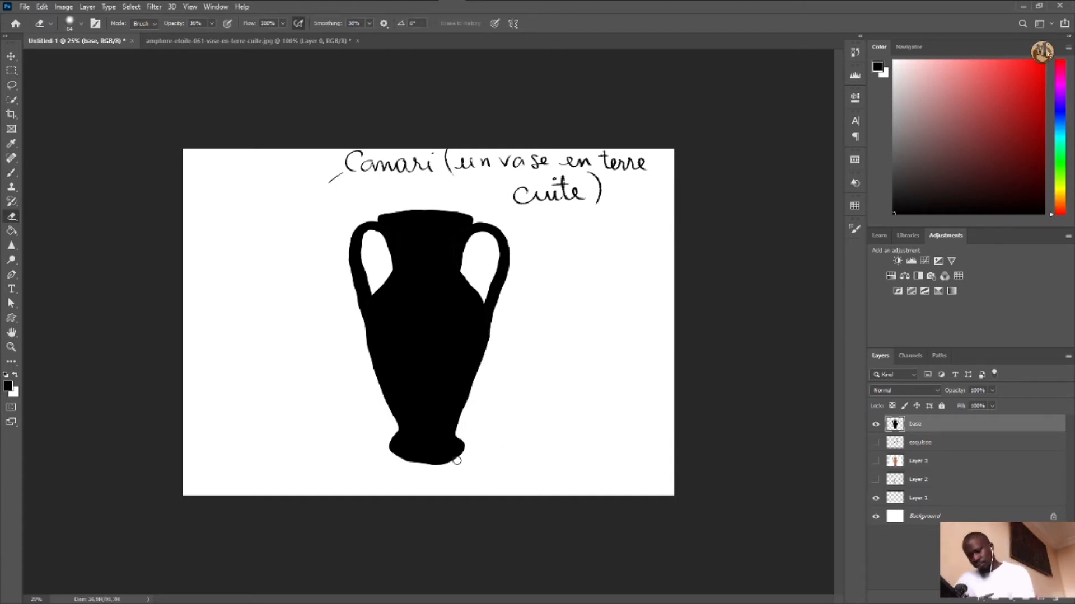
{"action": "mouse_move", "coordinate": [466, 461]}
{"action": "left_mouse_down"}
{"action": "mouse_move", "coordinate": [423, 469]}
{"action": "mouse_move", "coordinate": [460, 465]}
{"action": "left_mouse_up"}
{"action": "left_click", "coordinate": [79, 25]}
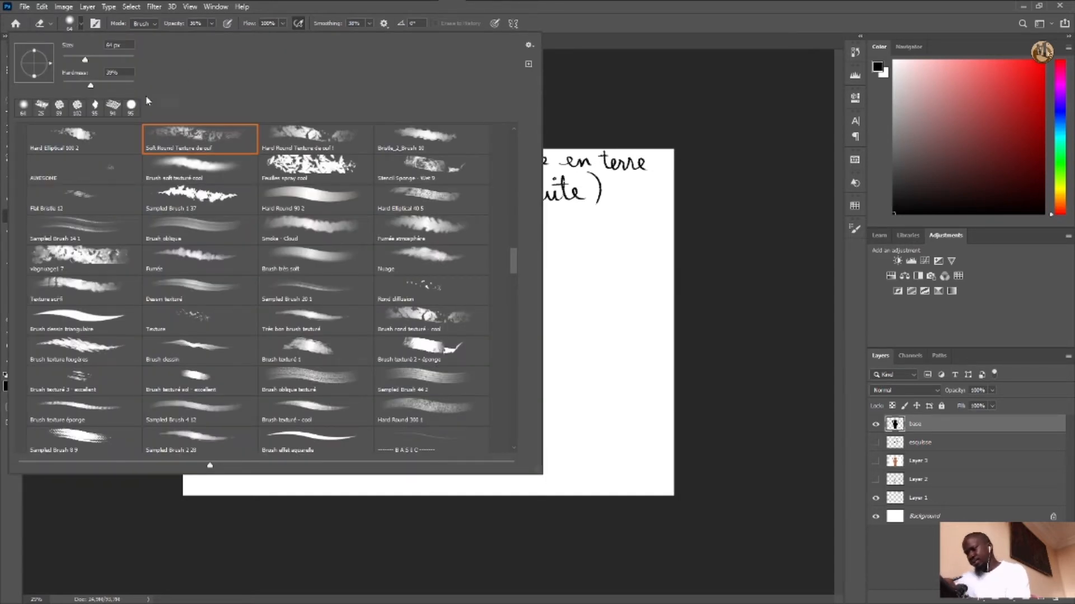
{"action": "left_click", "coordinate": [131, 104]}
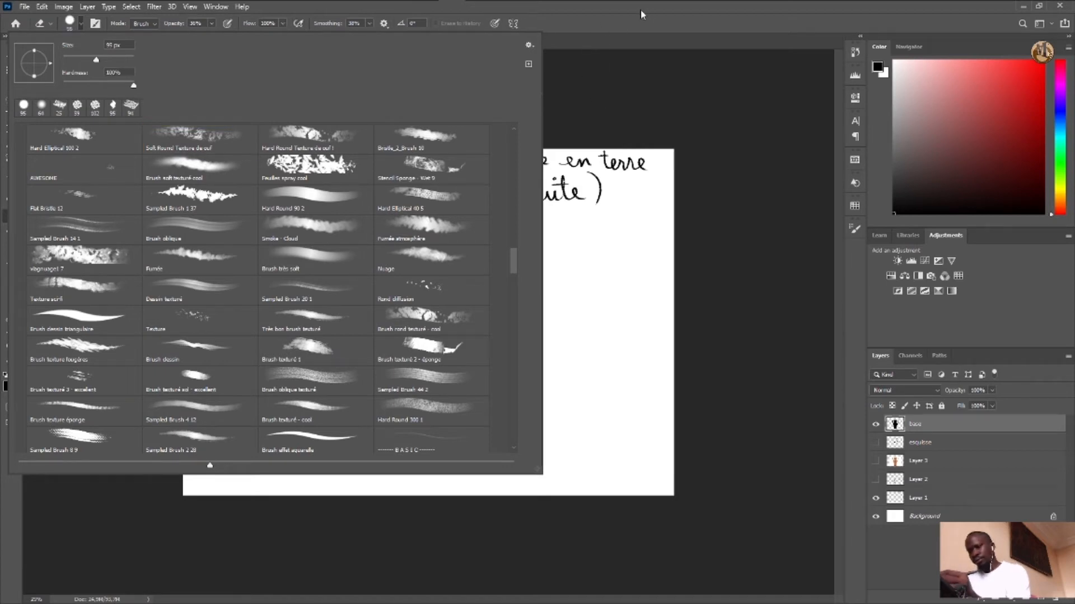
{"action": "left_click", "coordinate": [80, 60]}
{"action": "left_click", "coordinate": [660, 23]}
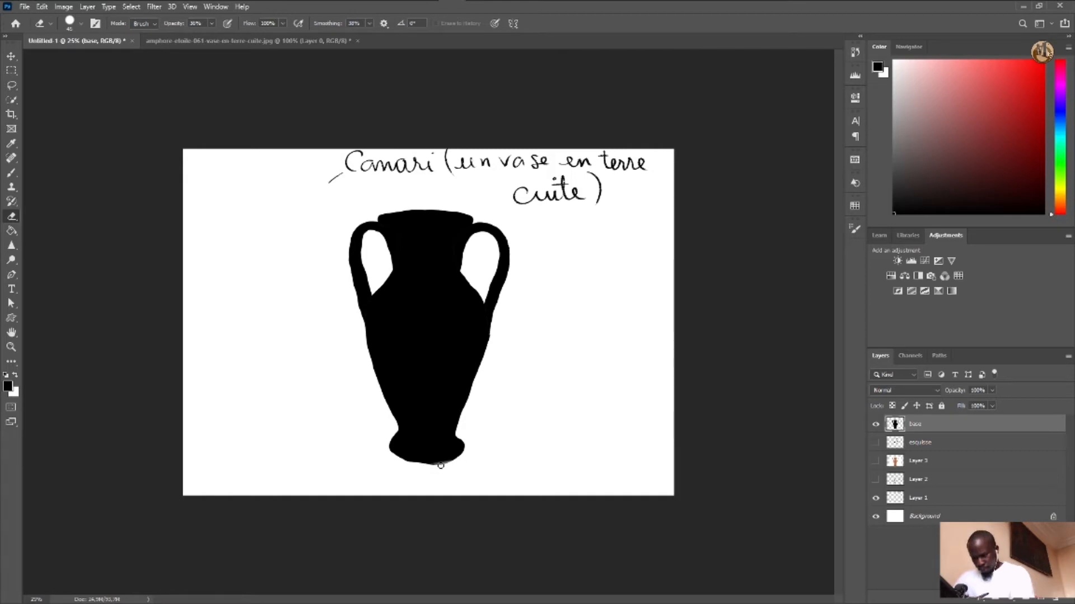
{"action": "left_click_drag", "start_coordinate": [441, 465], "coordinate": [442, 466]}
{"action": "left_click_drag", "start_coordinate": [463, 459], "coordinate": [426, 466]}
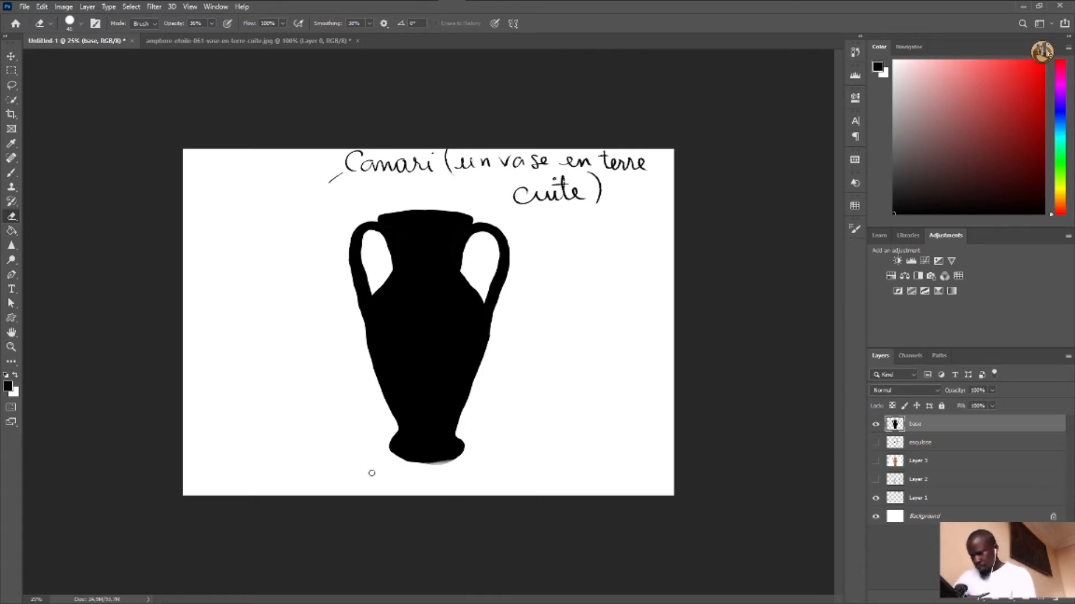
Trim the uneven underside of the vase's foot by outlining the excess with the Lasso and deleting it
{"action": "left_click", "coordinate": [19, 85]}
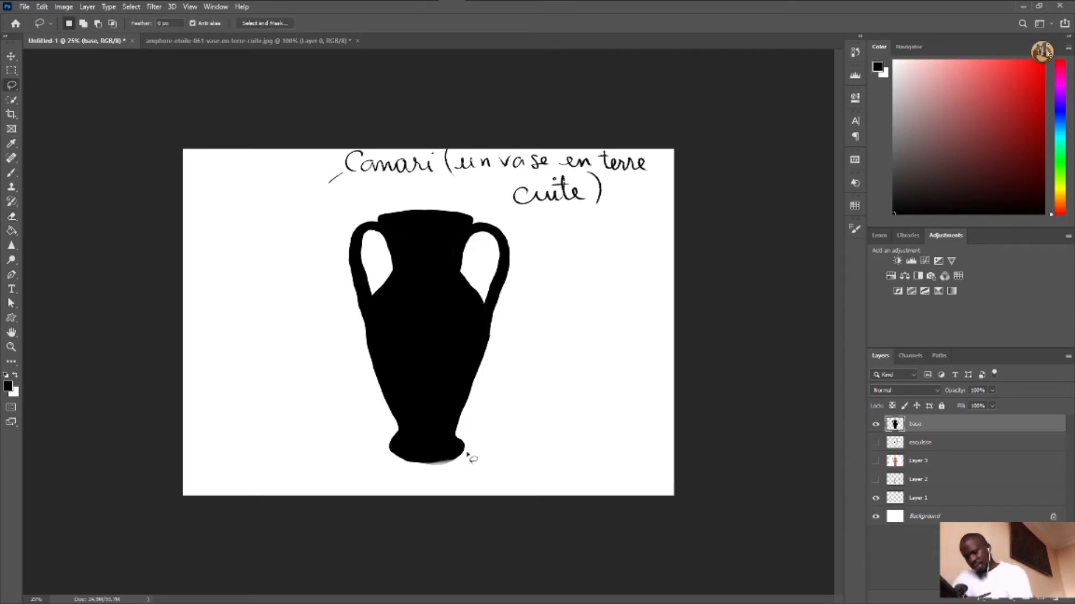
{"action": "mouse_move", "coordinate": [468, 454]}
{"action": "left_mouse_down"}
{"action": "mouse_move", "coordinate": [396, 470]}
{"action": "mouse_move", "coordinate": [457, 474]}
{"action": "mouse_move", "coordinate": [476, 453]}
{"action": "left_mouse_up"}
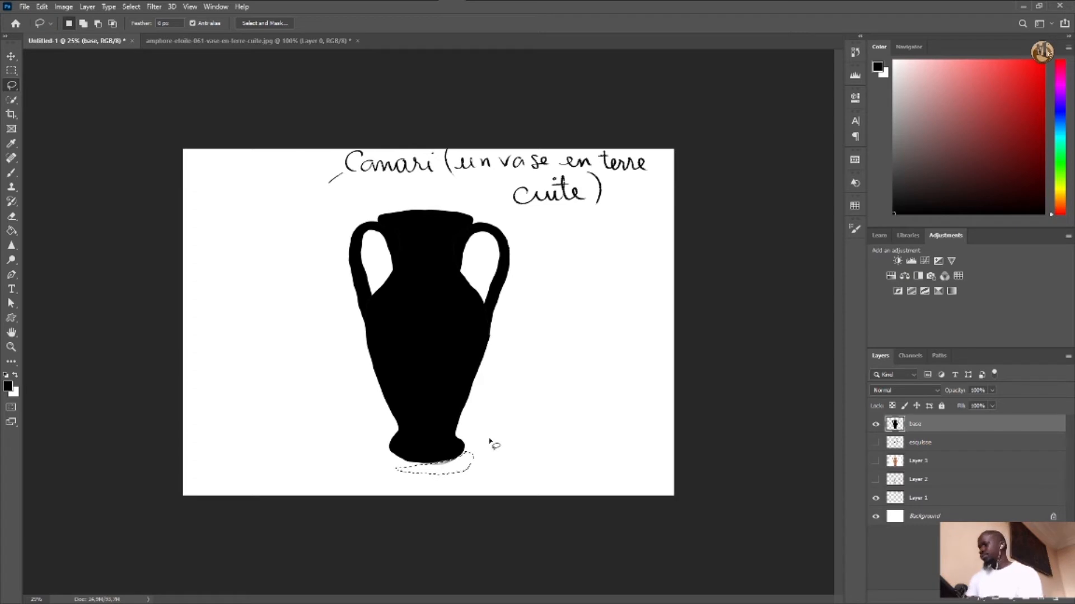
{"action": "left_click", "coordinate": [526, 441]}
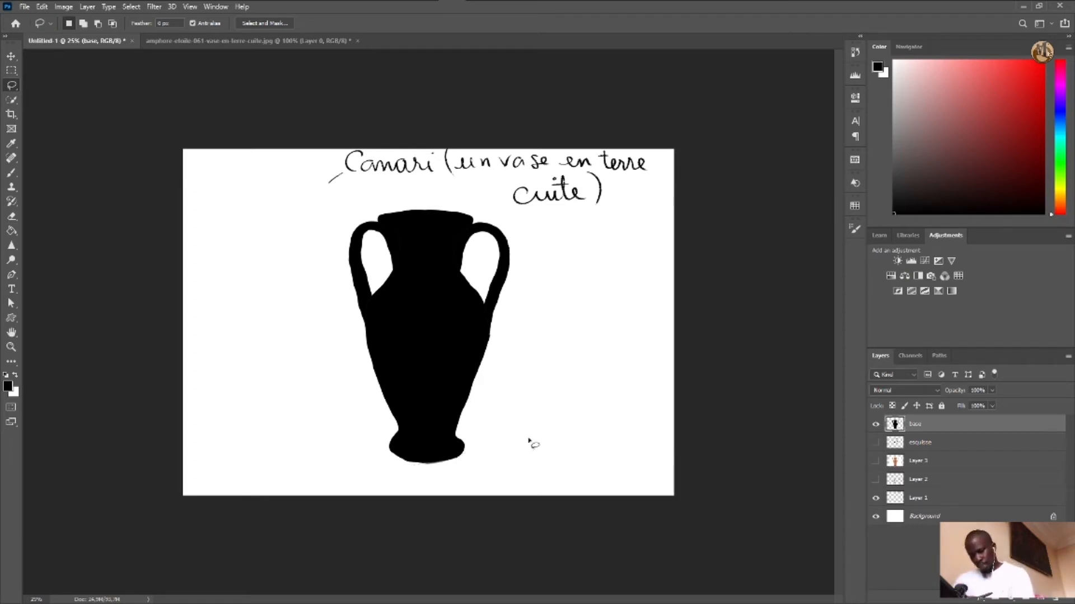
{"action": "mouse_move", "coordinate": [453, 463]}
{"action": "left_mouse_down"}
{"action": "mouse_move", "coordinate": [385, 467]}
{"action": "mouse_move", "coordinate": [442, 476]}
{"action": "mouse_move", "coordinate": [467, 460]}
{"action": "left_mouse_up"}
{"action": "key", "text": "Delete"}
{"action": "left_click", "coordinate": [378, 458]}
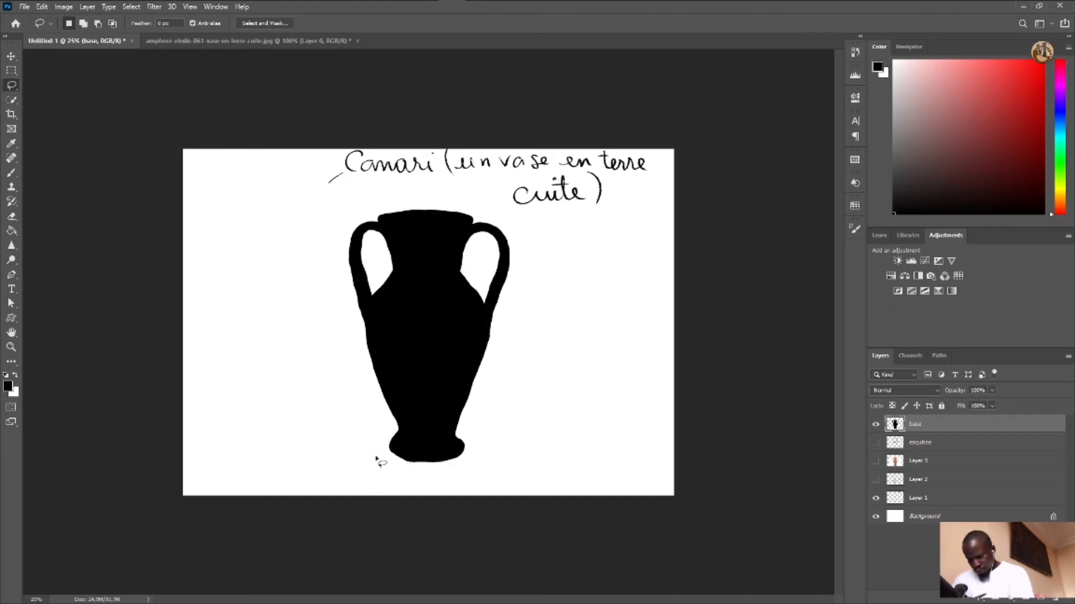
{"action": "mouse_move", "coordinate": [418, 462]}
{"action": "left_mouse_down"}
{"action": "mouse_move", "coordinate": [392, 468]}
{"action": "mouse_move", "coordinate": [453, 473]}
{"action": "mouse_move", "coordinate": [469, 459]}
{"action": "left_mouse_up"}
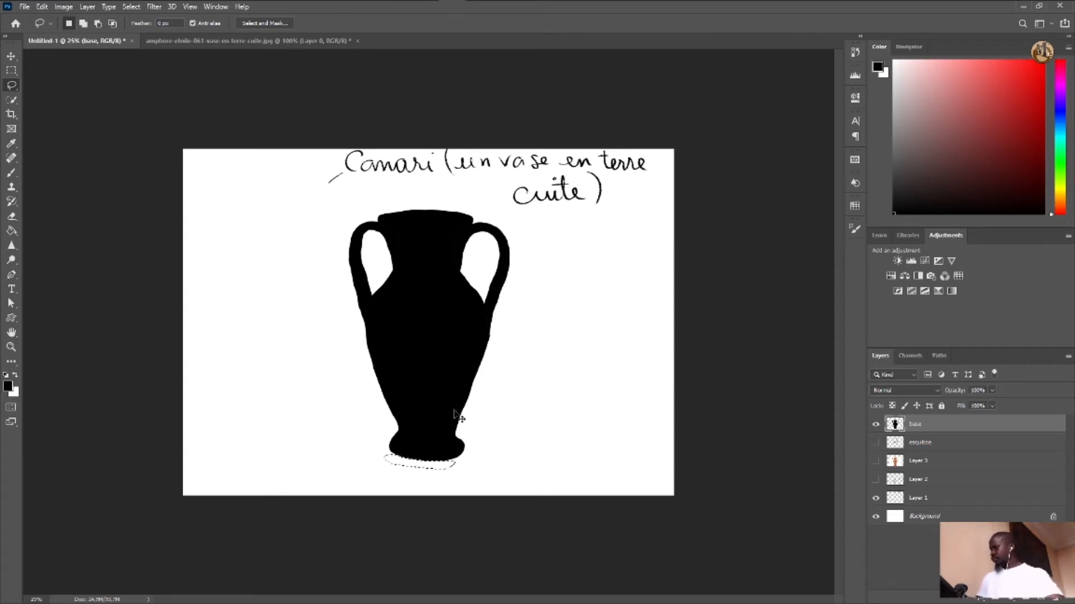
Smooth the body's right edge between the handle and the foot by selecting the rough outline with the Lasso and deleting it
{"action": "key", "text": "ctrl+plus"}
{"action": "scroll", "coordinate": [489, 430], "scroll_direction": "up", "scroll_amount": 5}
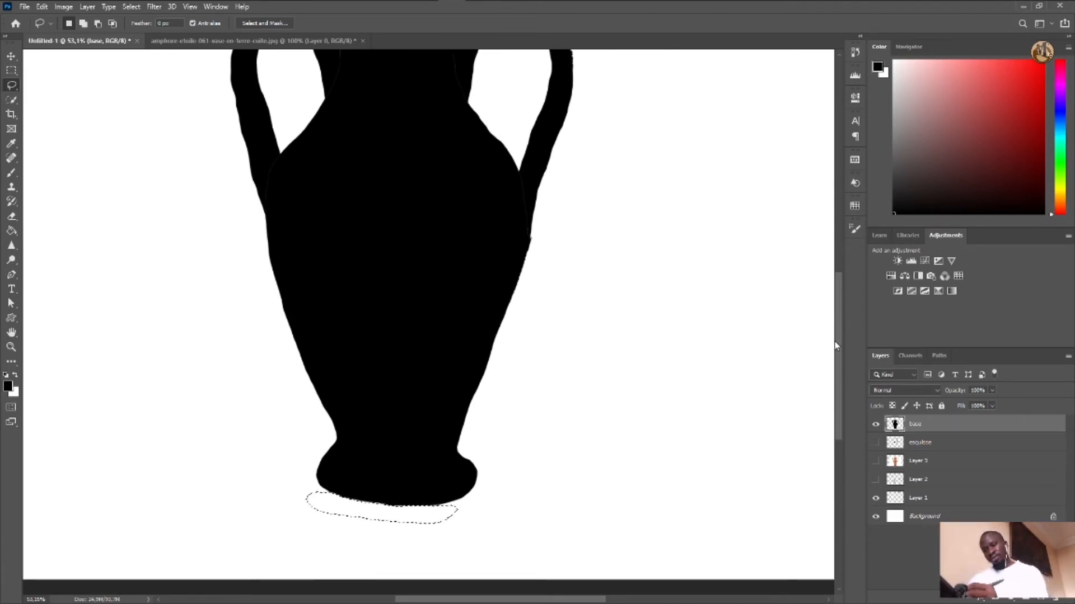
{"action": "mouse_move", "coordinate": [837, 338]}
{"action": "left_mouse_down"}
{"action": "mouse_move", "coordinate": [839, 300]}
{"action": "mouse_move", "coordinate": [839, 327]}
{"action": "left_mouse_up"}
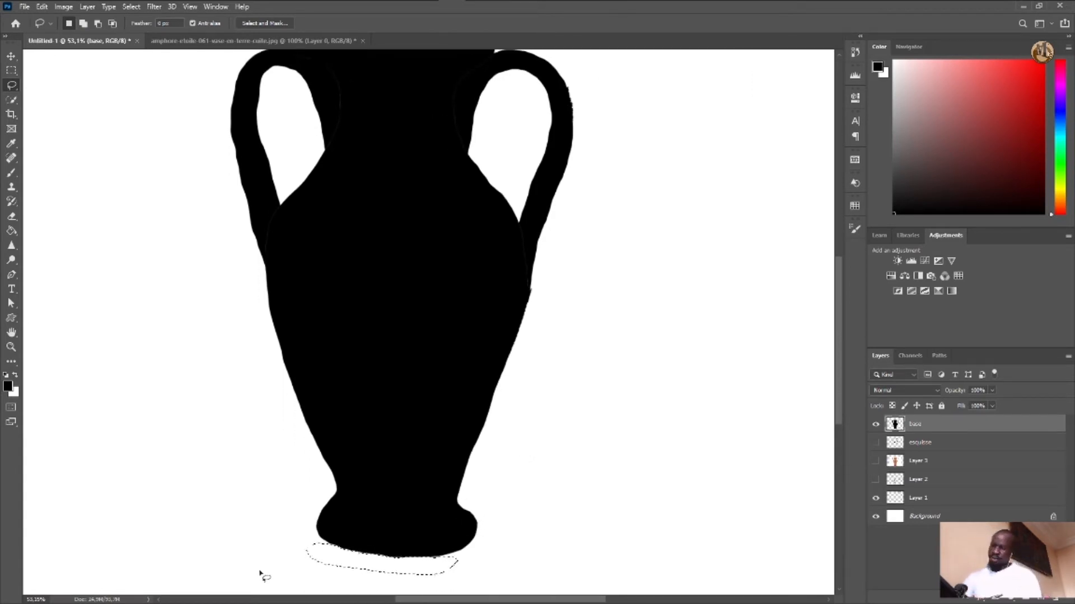
{"action": "left_click", "coordinate": [564, 301]}
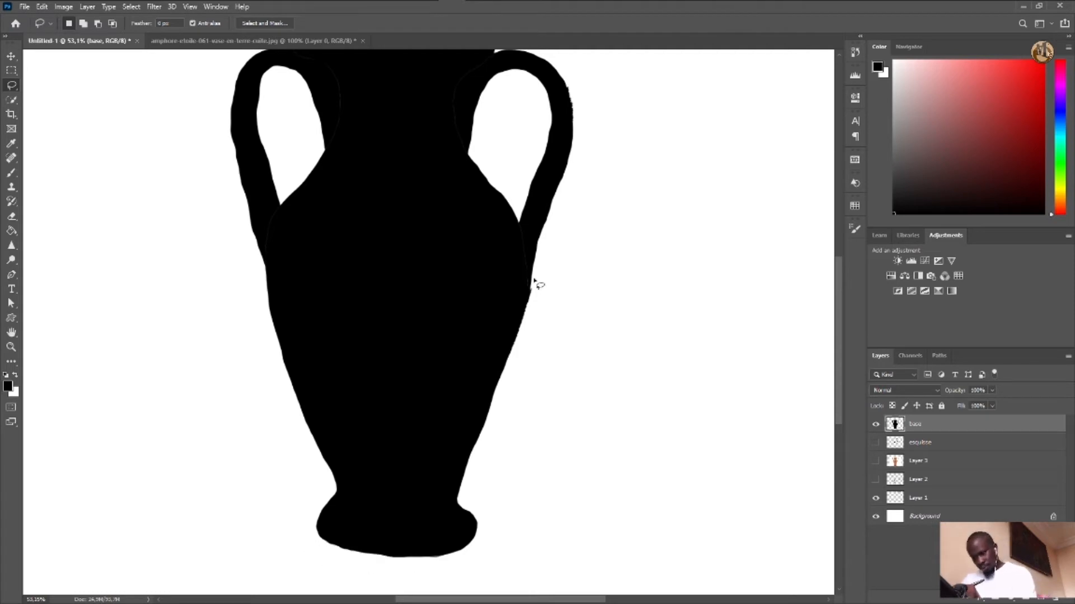
{"action": "mouse_move", "coordinate": [533, 280]}
{"action": "left_mouse_down"}
{"action": "mouse_move", "coordinate": [458, 508]}
{"action": "mouse_move", "coordinate": [483, 503]}
{"action": "mouse_move", "coordinate": [540, 400]}
{"action": "mouse_move", "coordinate": [541, 274]}
{"action": "left_mouse_up"}
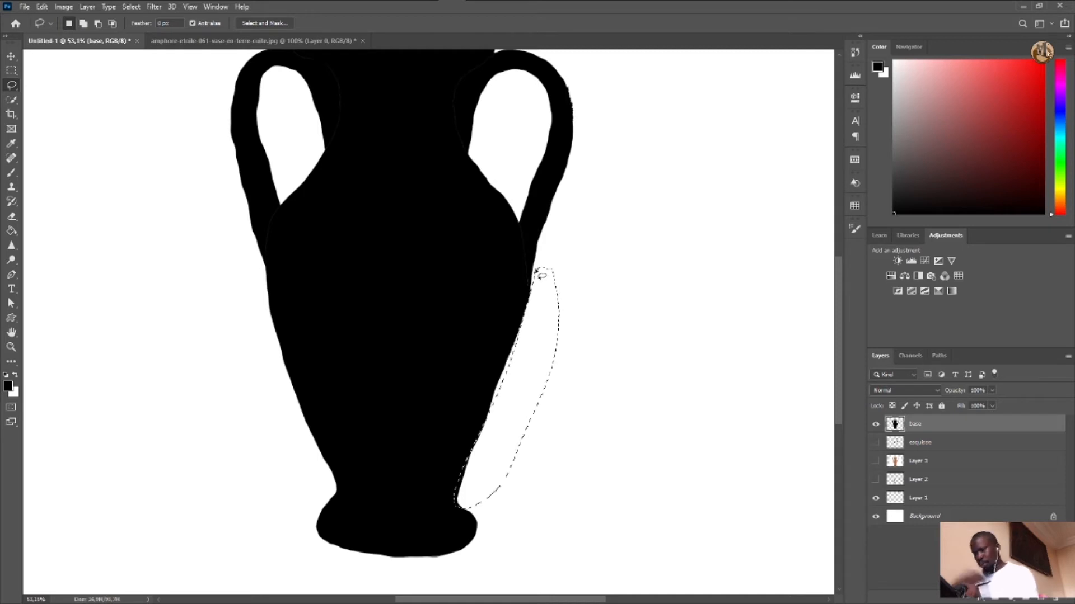
{"action": "left_click", "coordinate": [610, 317]}
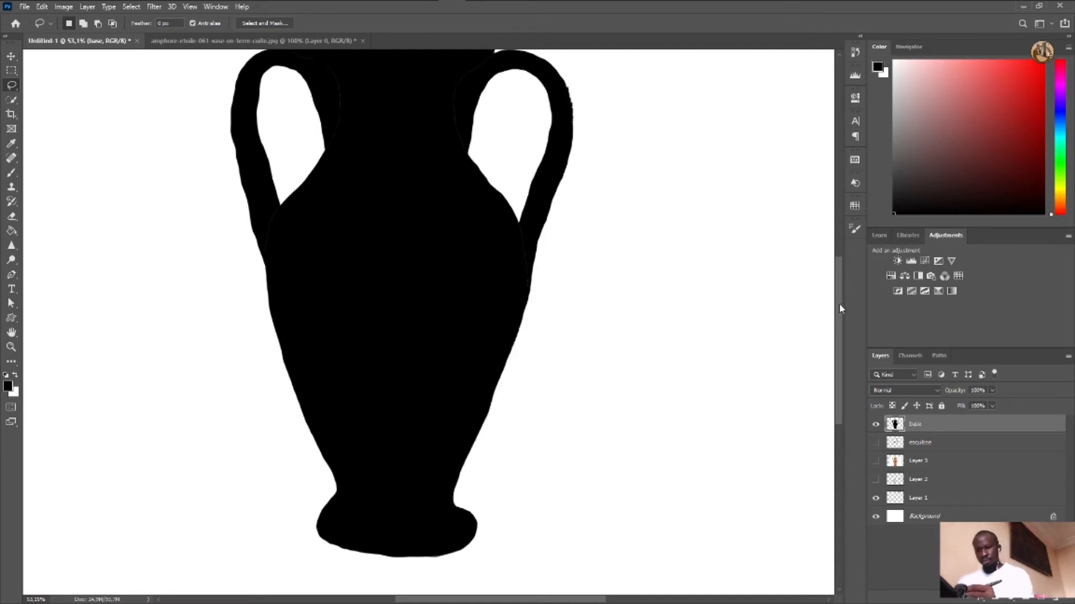
Delete the left half of the vase, down to the foot's underside, with a Rectangular Marquee selection along its centre, and deselect
{"action": "left_click_drag", "start_coordinate": [838, 304], "coordinate": [836, 276]}
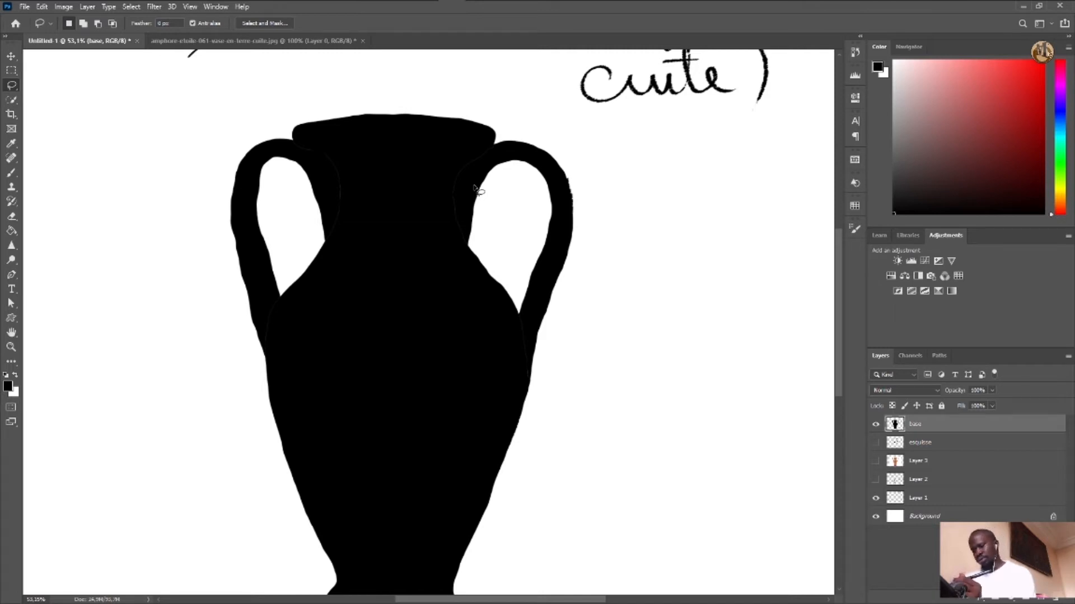
{"action": "left_click_drag", "start_coordinate": [839, 314], "coordinate": [841, 337]}
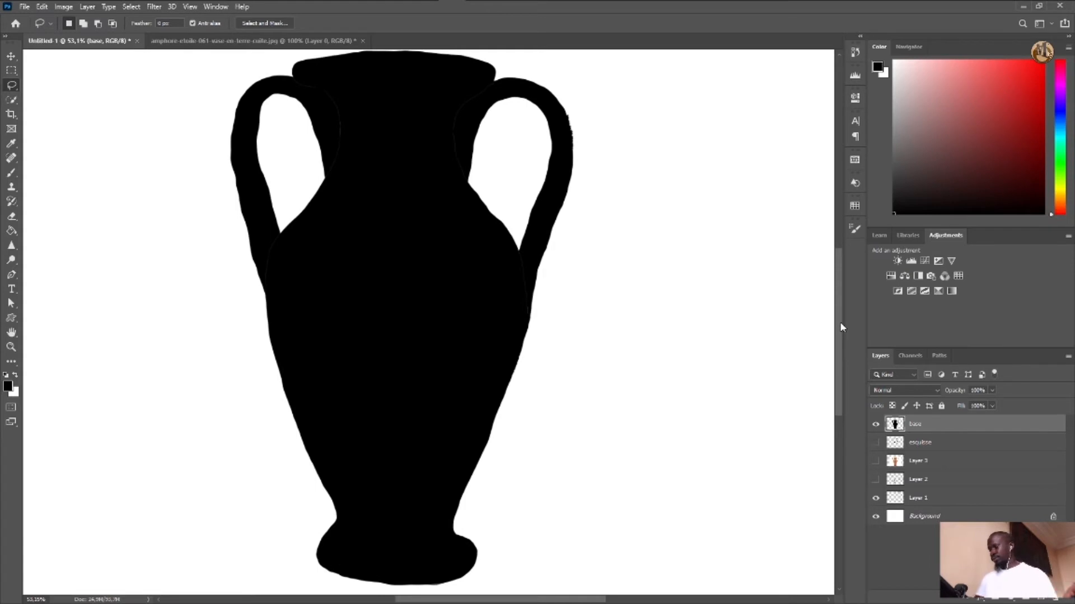
{"action": "scroll", "coordinate": [560, 403], "scroll_direction": "down", "scroll_amount": 4}
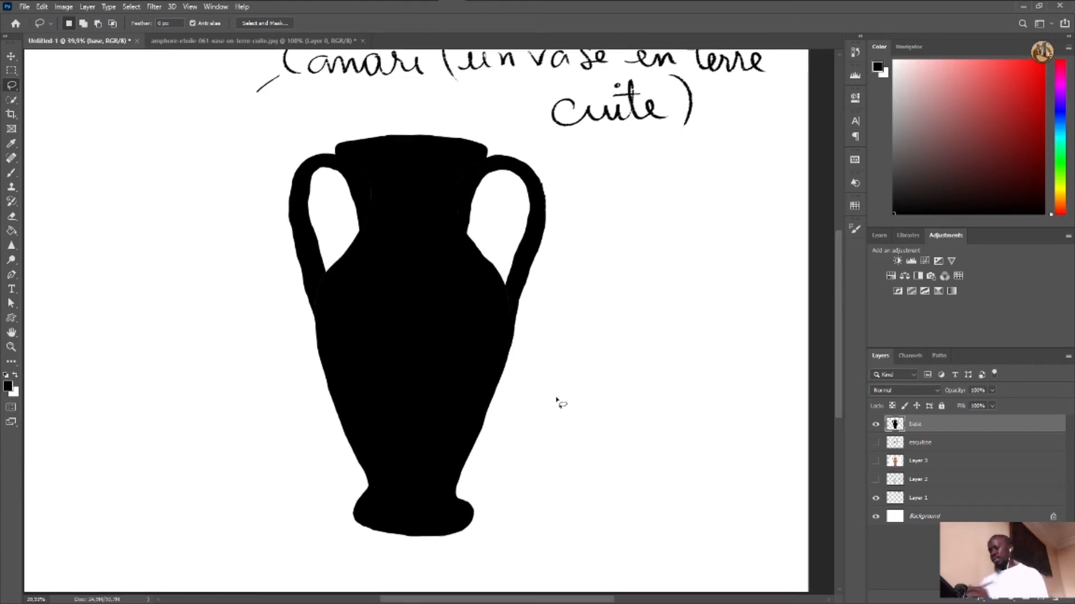
{"action": "left_click", "coordinate": [12, 72]}
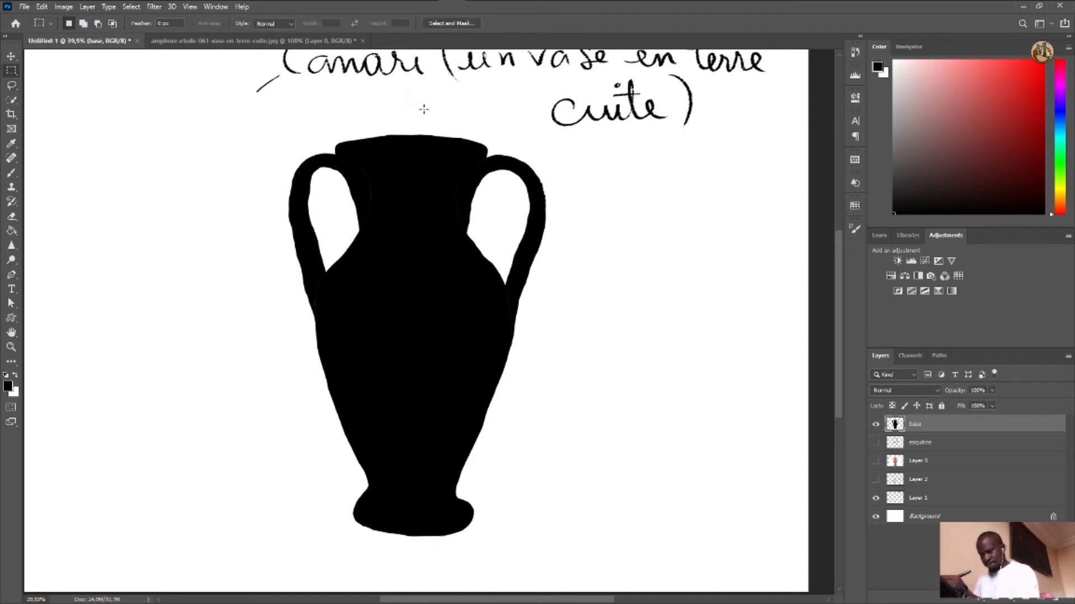
{"action": "left_click_drag", "start_coordinate": [404, 93], "coordinate": [240, 529]}
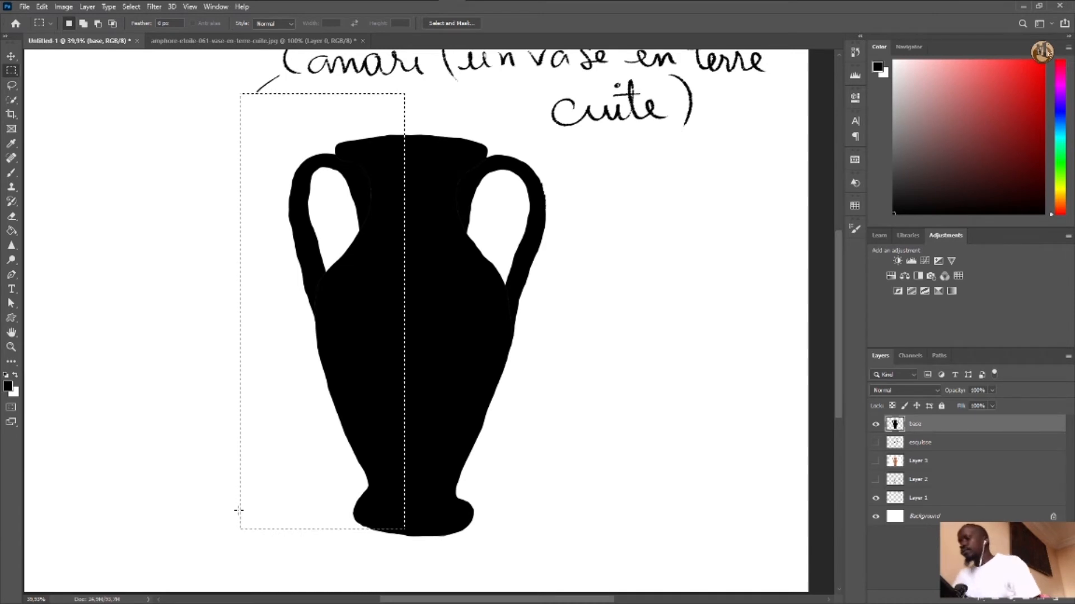
{"action": "key", "text": "Delete"}
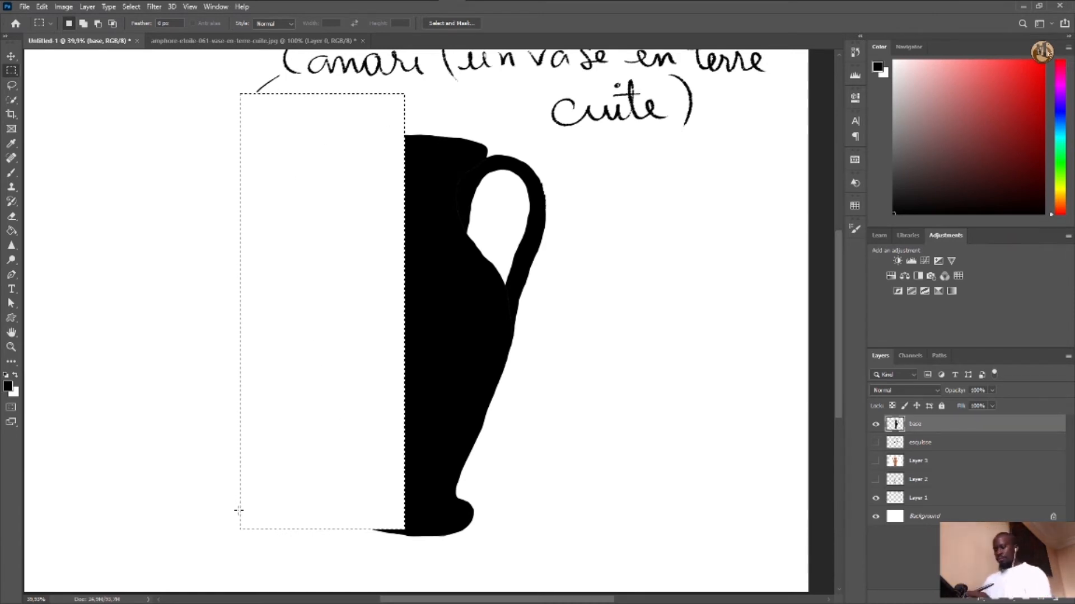
{"action": "left_click_drag", "start_coordinate": [387, 266], "coordinate": [387, 282]}
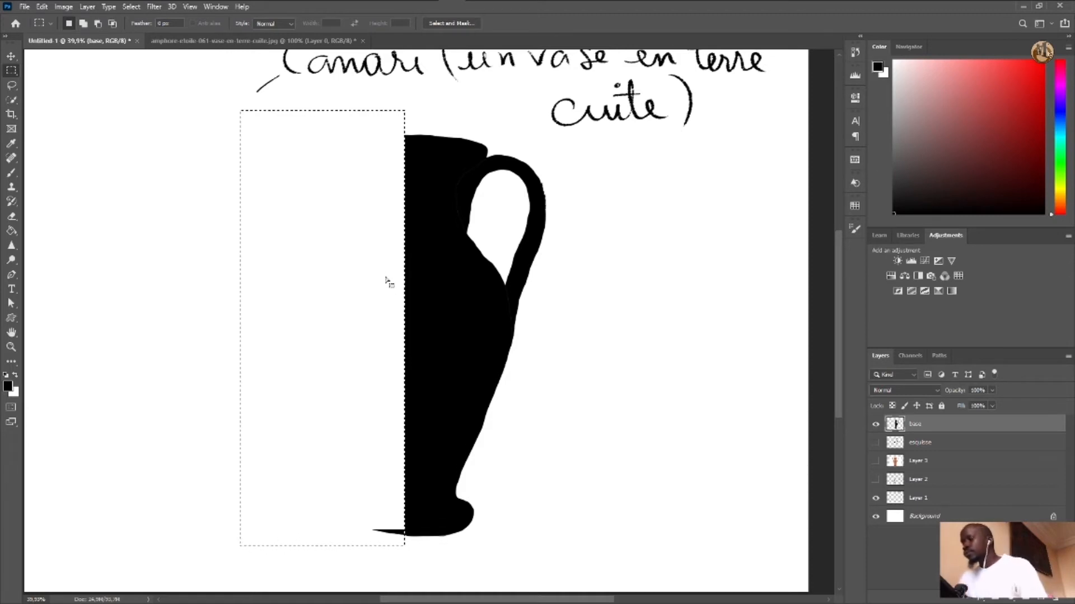
{"action": "key", "text": "Delete"}
{"action": "key", "text": "ctrl+d"}
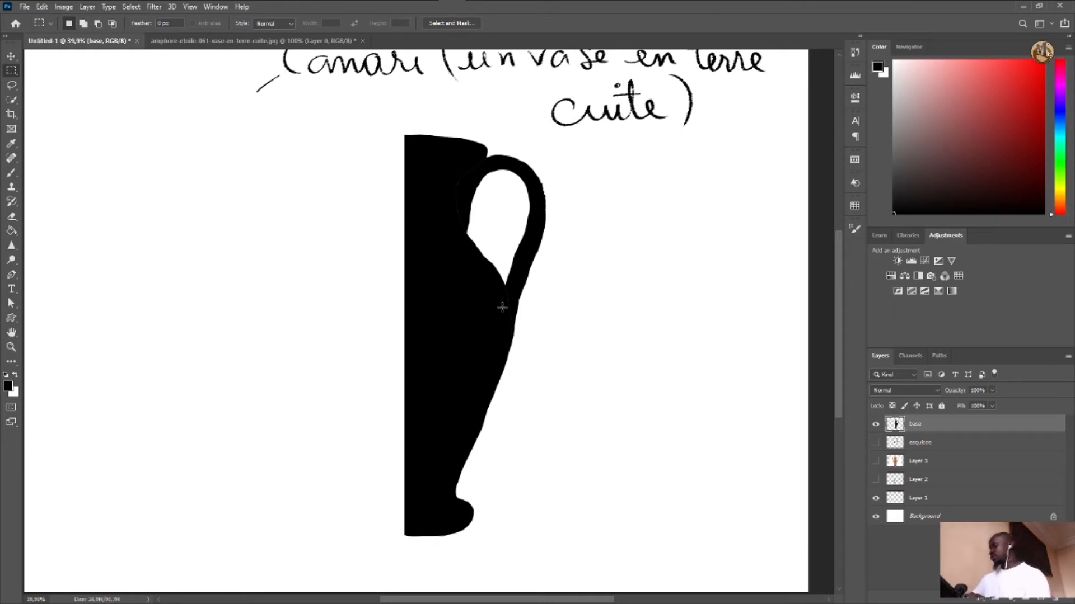
Scale the remaining right half of the vase down to about 91% with Free Transform, keeping its cut edge in line
{"action": "key", "text": "ctrl+t"}
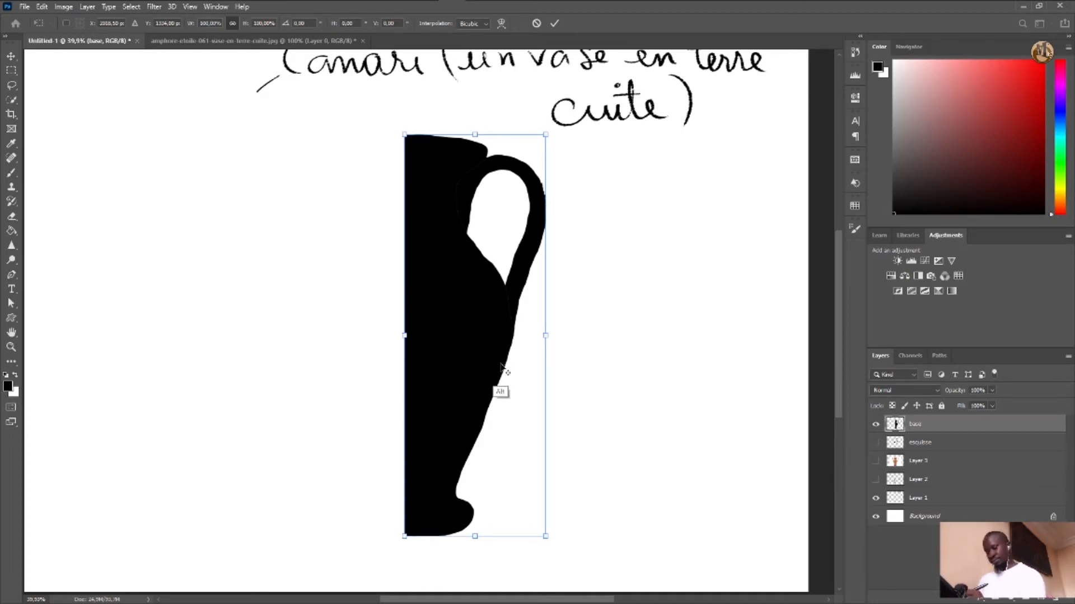
{"action": "key", "text": "shift"}
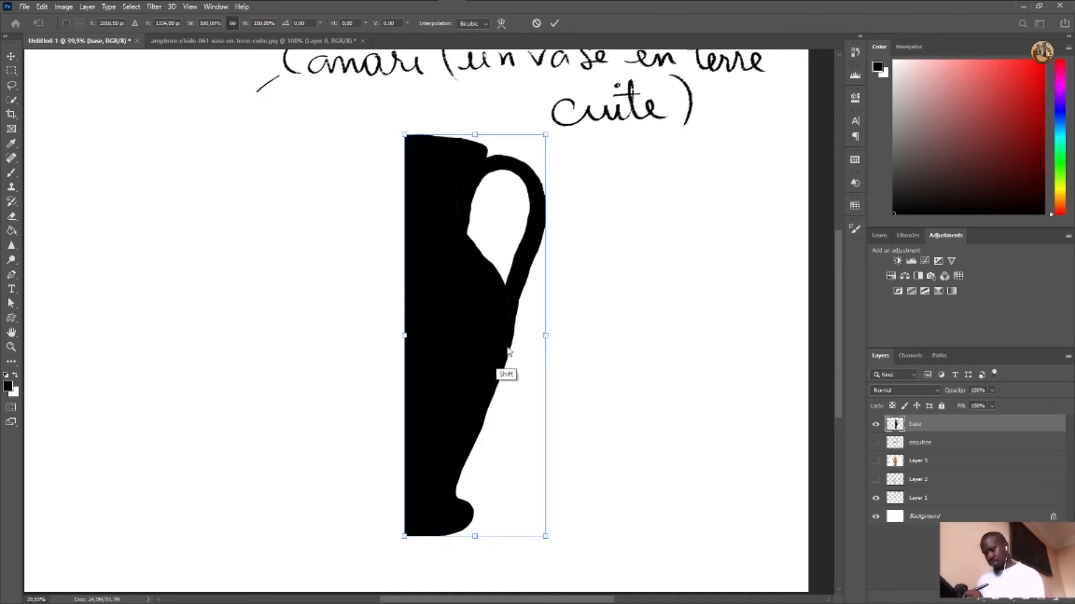
{"action": "key", "text": "shift"}
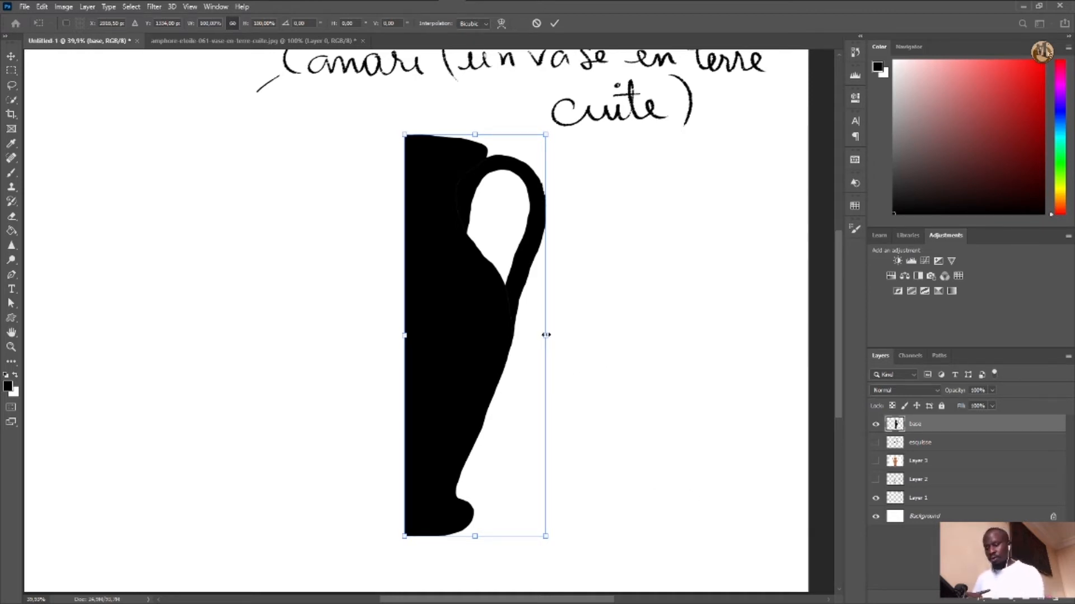
{"action": "mouse_move", "coordinate": [546, 336]}
{"action": "left_mouse_down"}
{"action": "mouse_move", "coordinate": [307, 336]}
{"action": "mouse_move", "coordinate": [580, 360]}
{"action": "mouse_move", "coordinate": [533, 353]}
{"action": "mouse_move", "coordinate": [529, 335]}
{"action": "mouse_move", "coordinate": [257, 340]}
{"action": "mouse_move", "coordinate": [549, 338]}
{"action": "mouse_move", "coordinate": [535, 335]}
{"action": "left_mouse_up"}
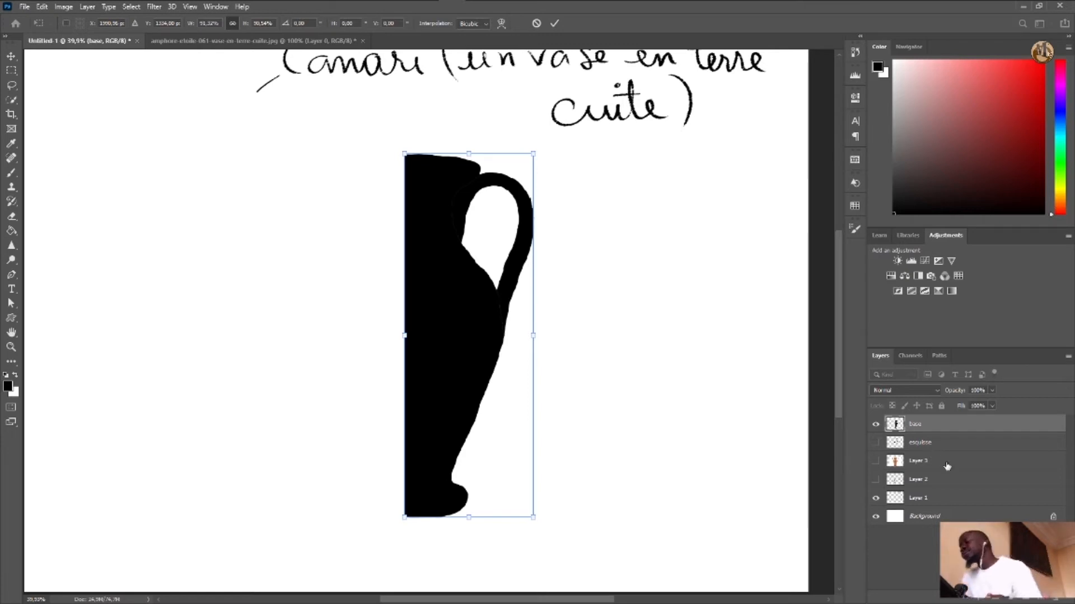
{"action": "key", "text": "Return"}
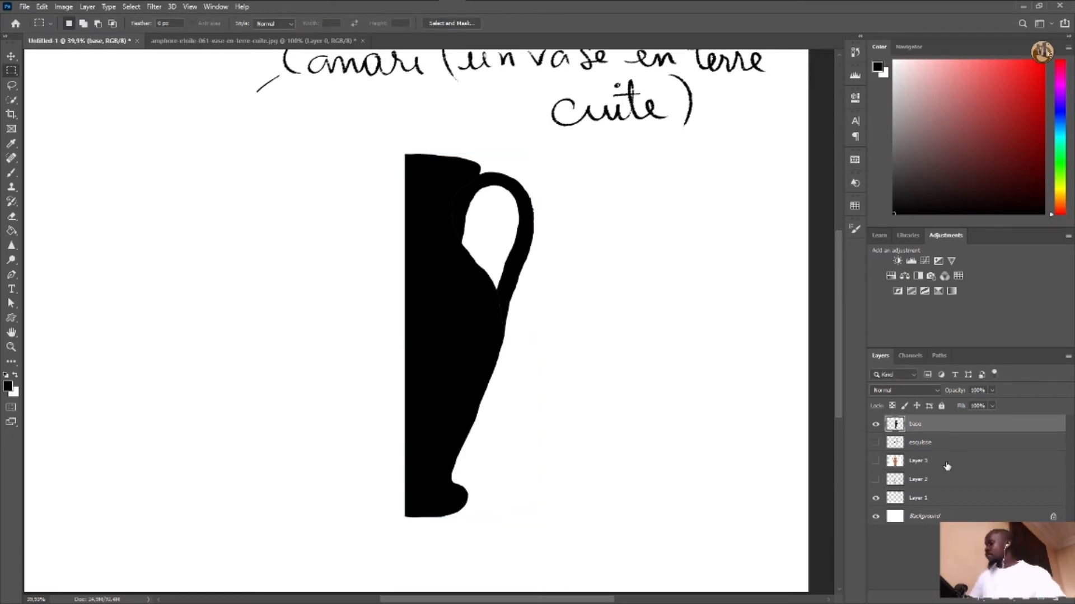
Duplicate the "base" layer holding the right half of the vase as "base copy"
{"action": "right_click", "coordinate": [927, 429]}
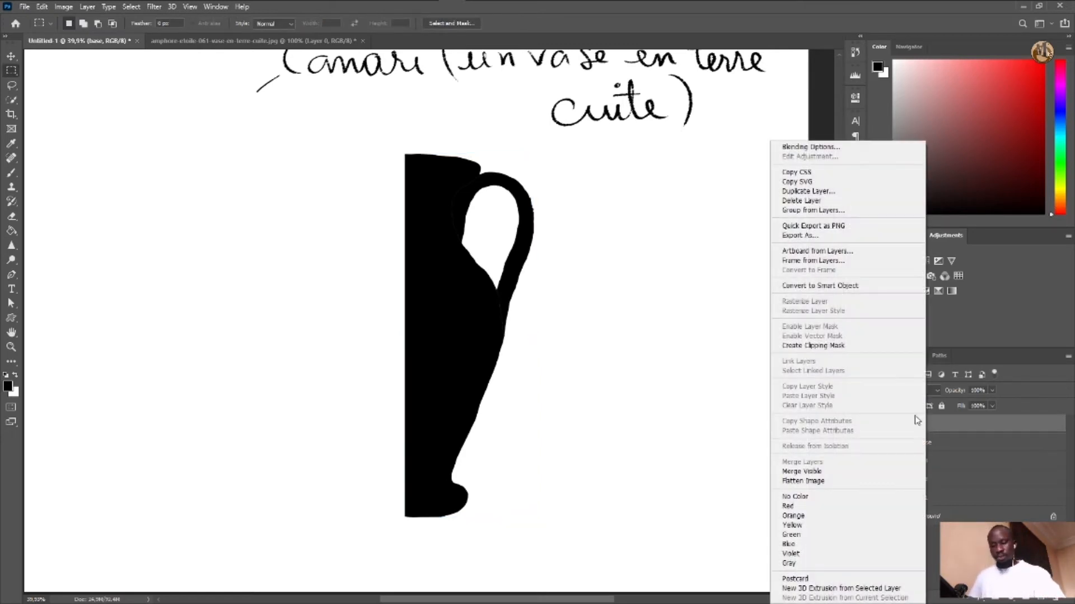
{"action": "left_click", "coordinate": [837, 192]}
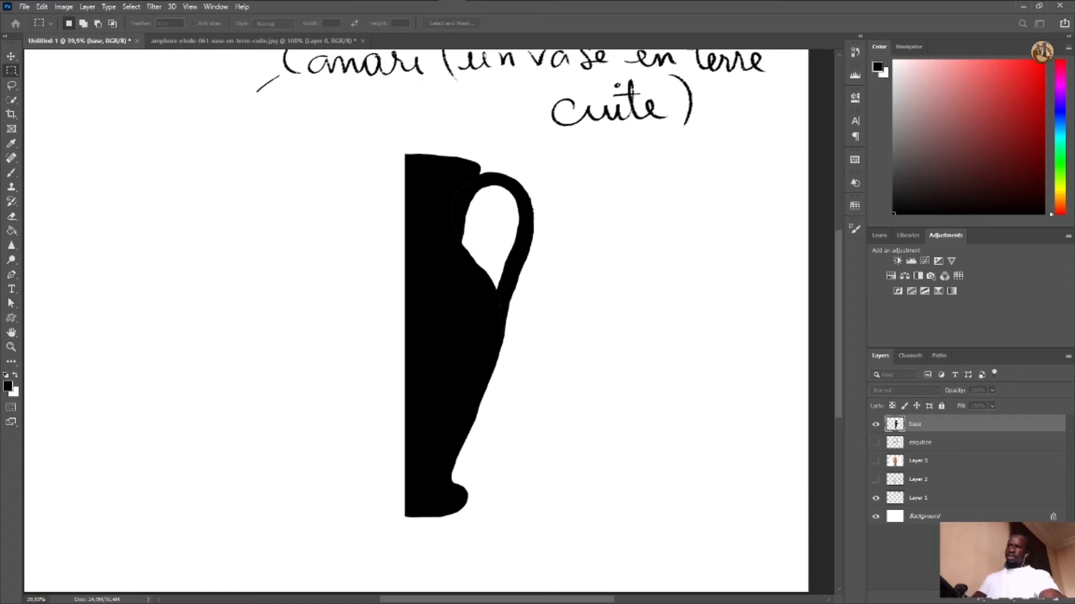
{"action": "key", "text": "Return"}
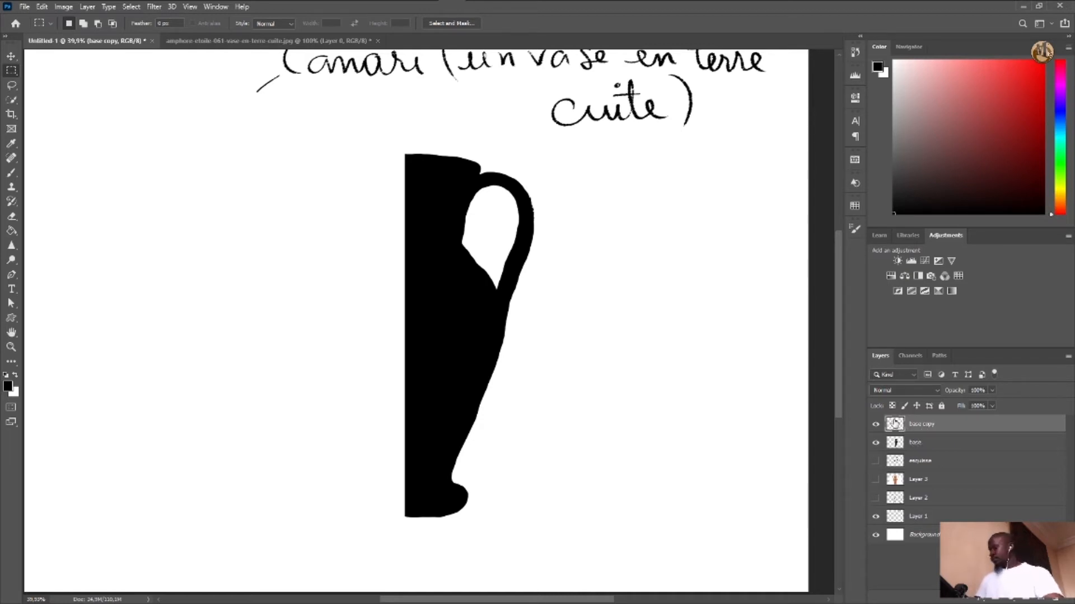
{"action": "key", "text": "ctrl+t"}
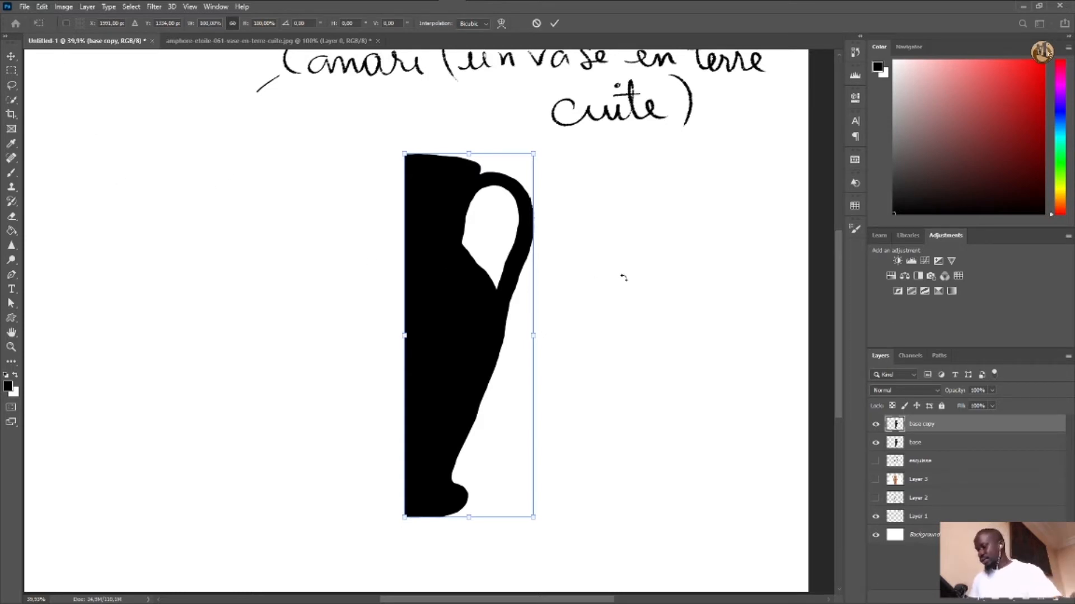
{"action": "key", "text": "Return"}
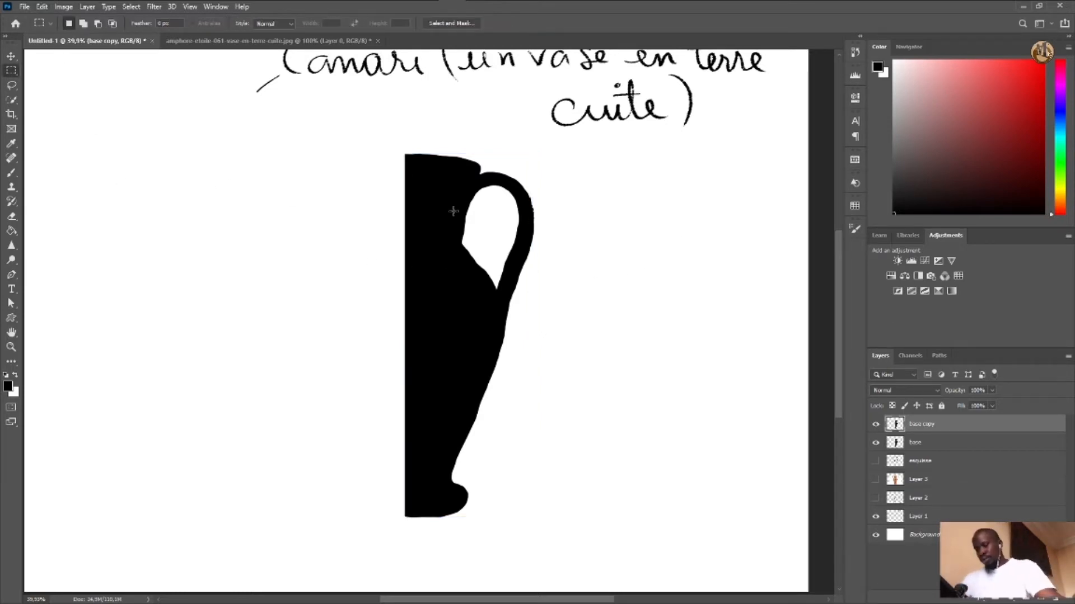
{"action": "left_click", "coordinate": [42, 7]}
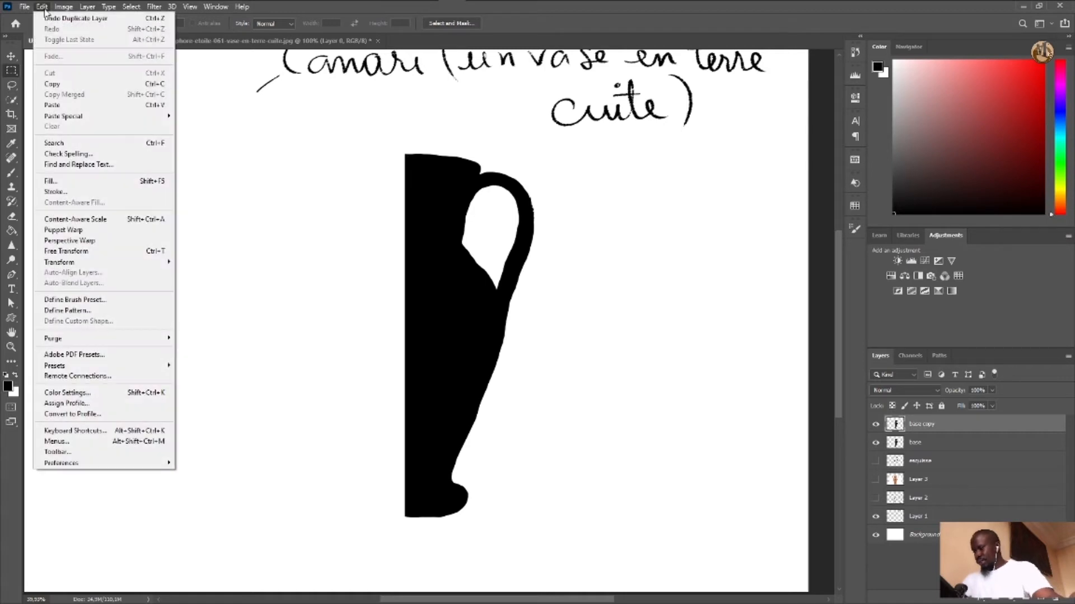
{"action": "mouse_move", "coordinate": [96, 260]}
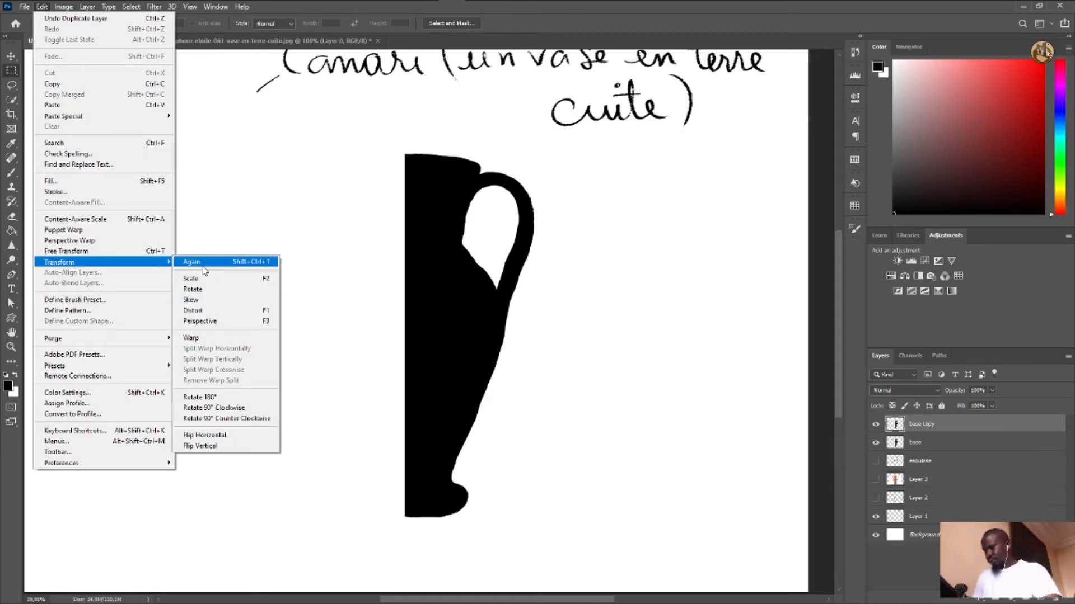
{"action": "left_click", "coordinate": [205, 300]}
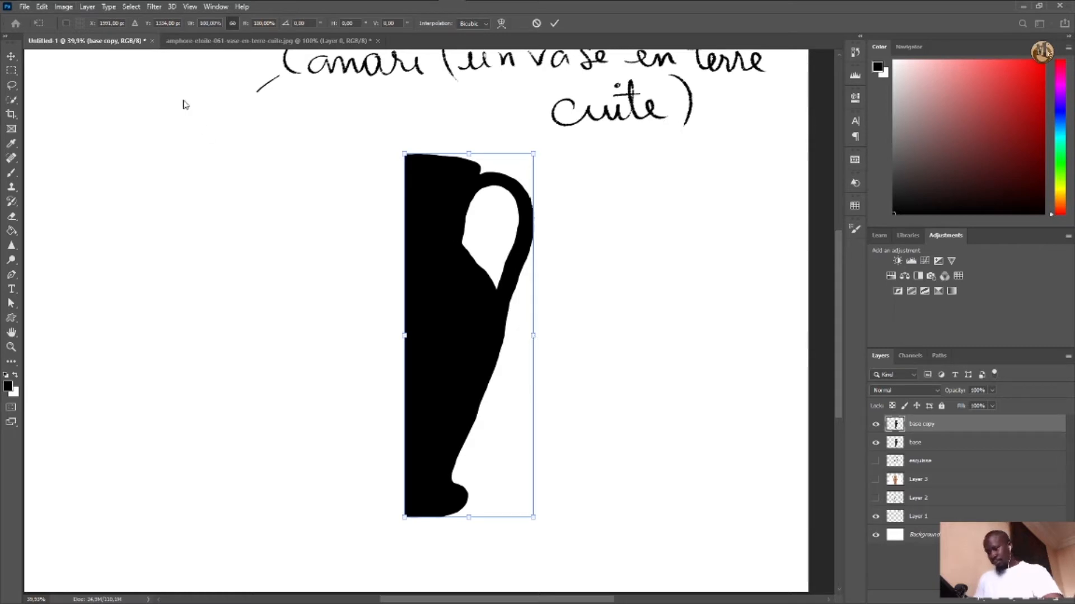
Mirror the copied half to the other side of the vase's centre line with Scale, to a width of about -90%
{"action": "left_click", "coordinate": [43, 8]}
{"action": "mouse_move", "coordinate": [132, 266]}
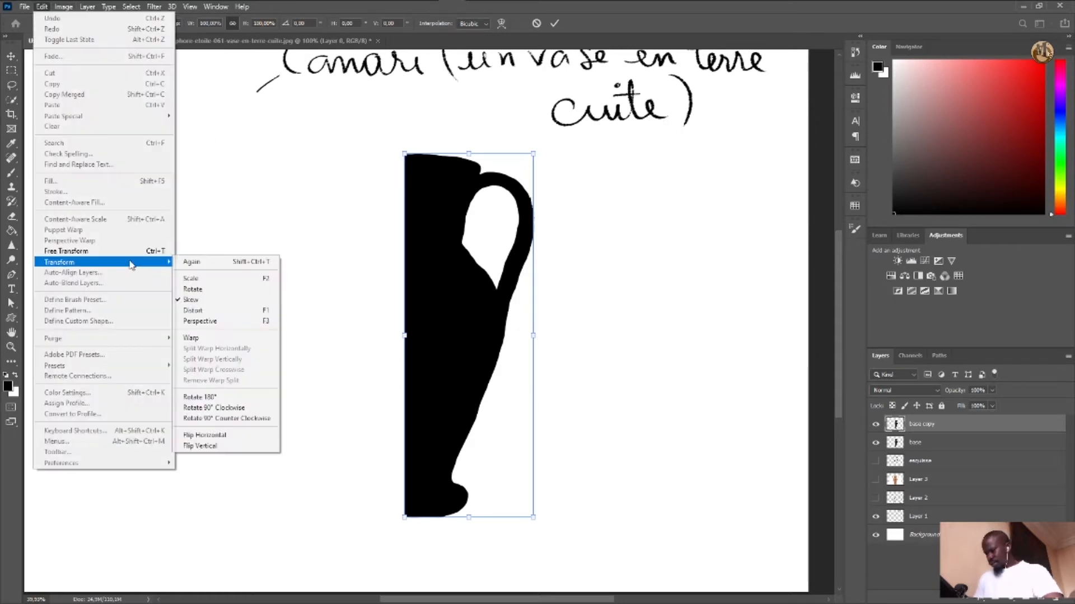
{"action": "left_click", "coordinate": [207, 279]}
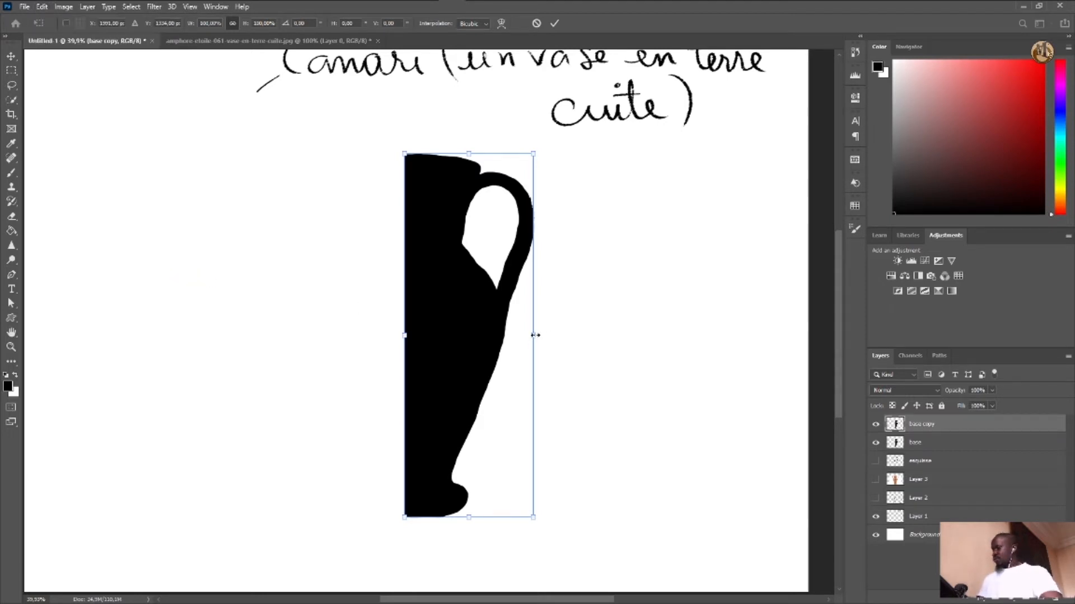
{"action": "left_click_drag", "start_coordinate": [534, 335], "coordinate": [289, 313]}
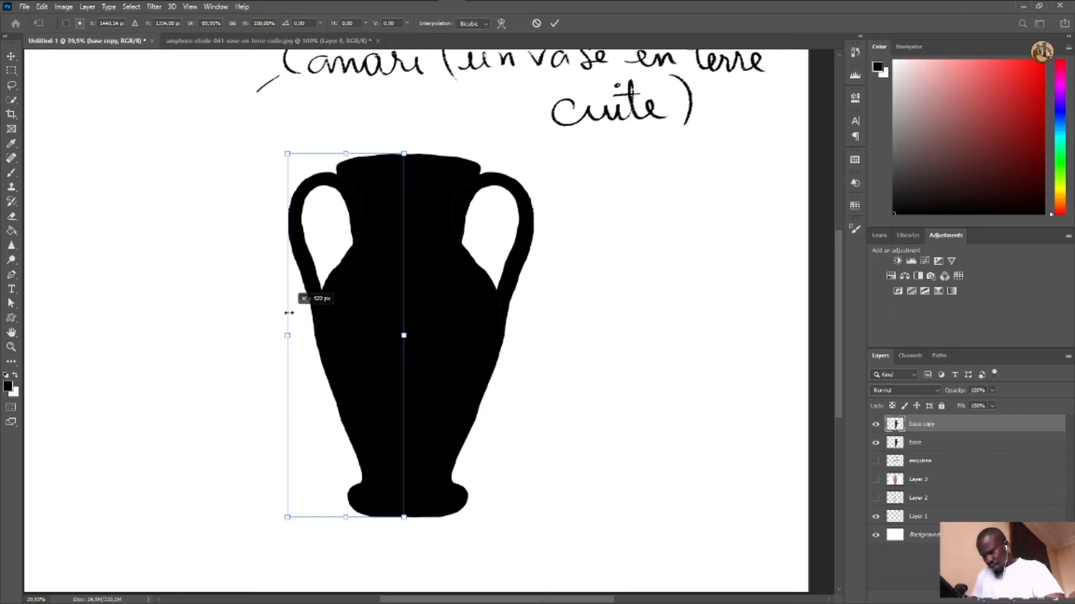
{"action": "left_click_drag", "start_coordinate": [289, 313], "coordinate": [289, 313]}
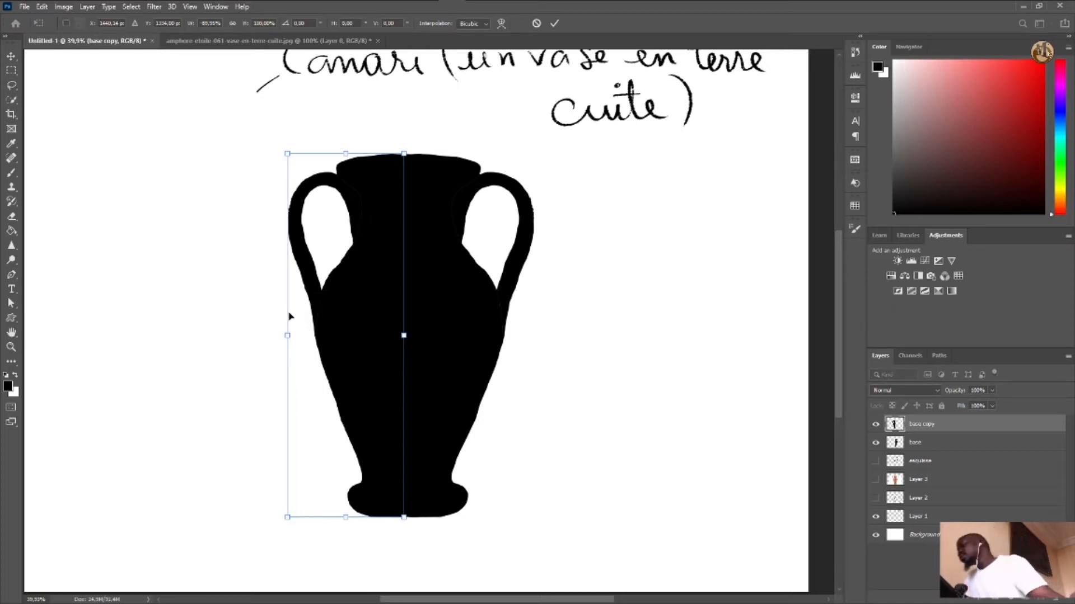
{"action": "key", "text": "Return"}
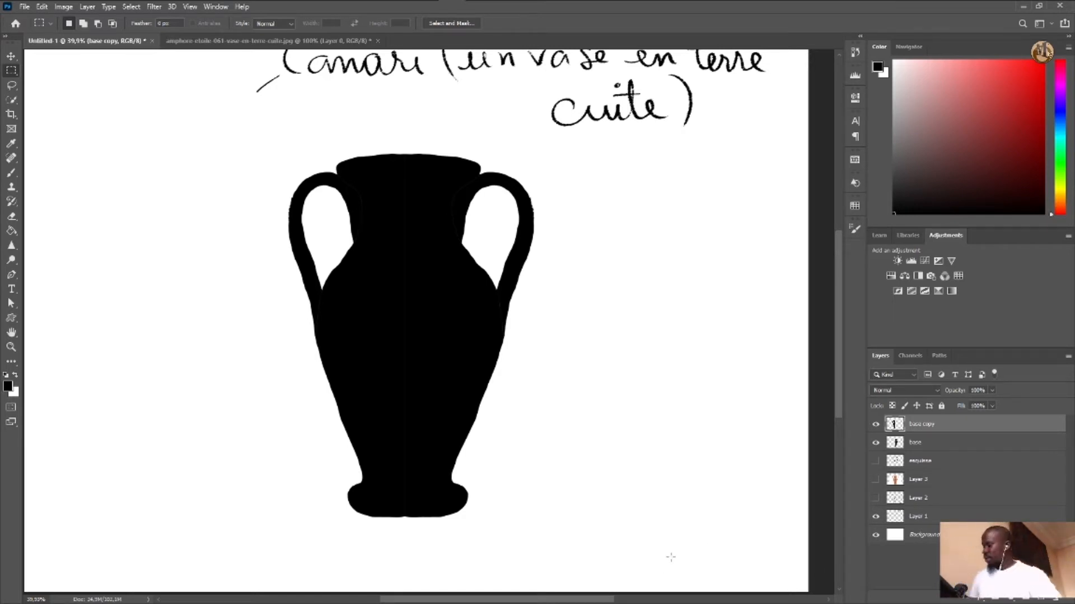
Merge the "base copy" and "base" layers into one, and add a new empty layer above it
{"action": "left_click", "coordinate": [920, 442], "text": "shift"}
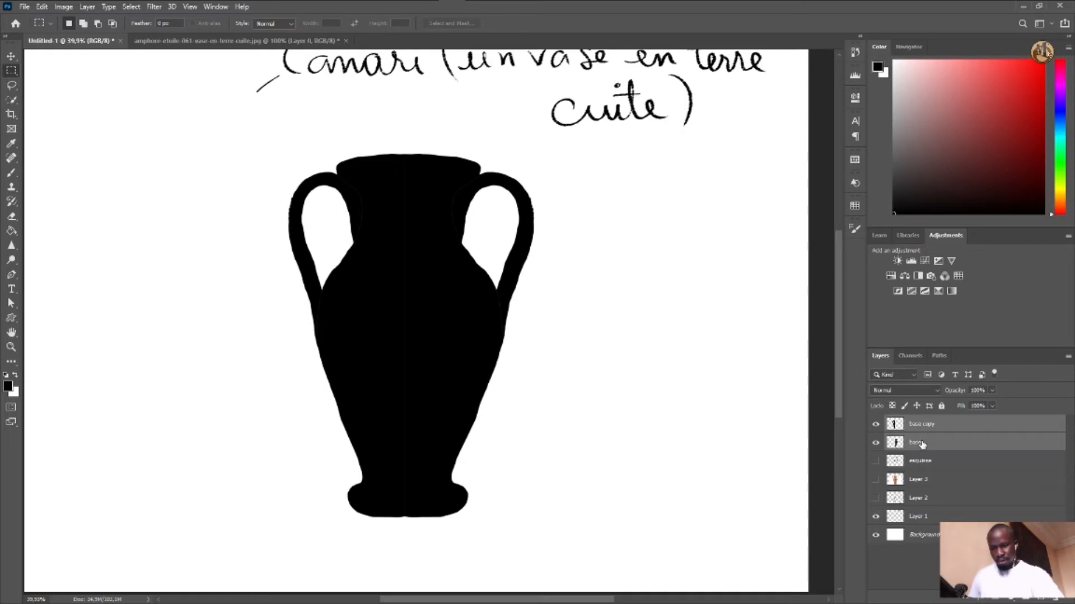
{"action": "right_click", "coordinate": [923, 444]}
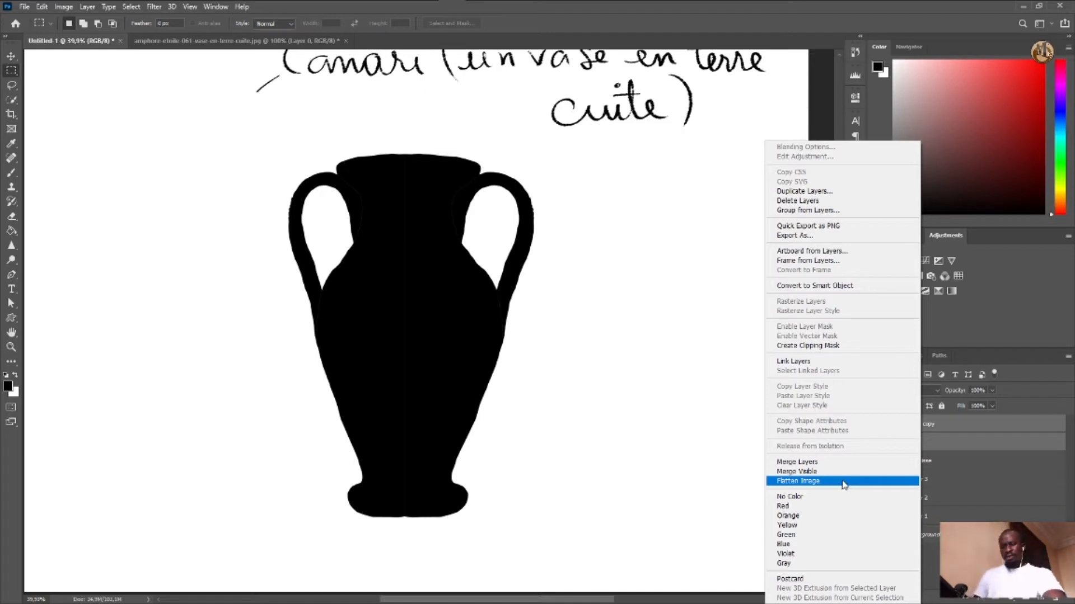
{"action": "left_click", "coordinate": [820, 463]}
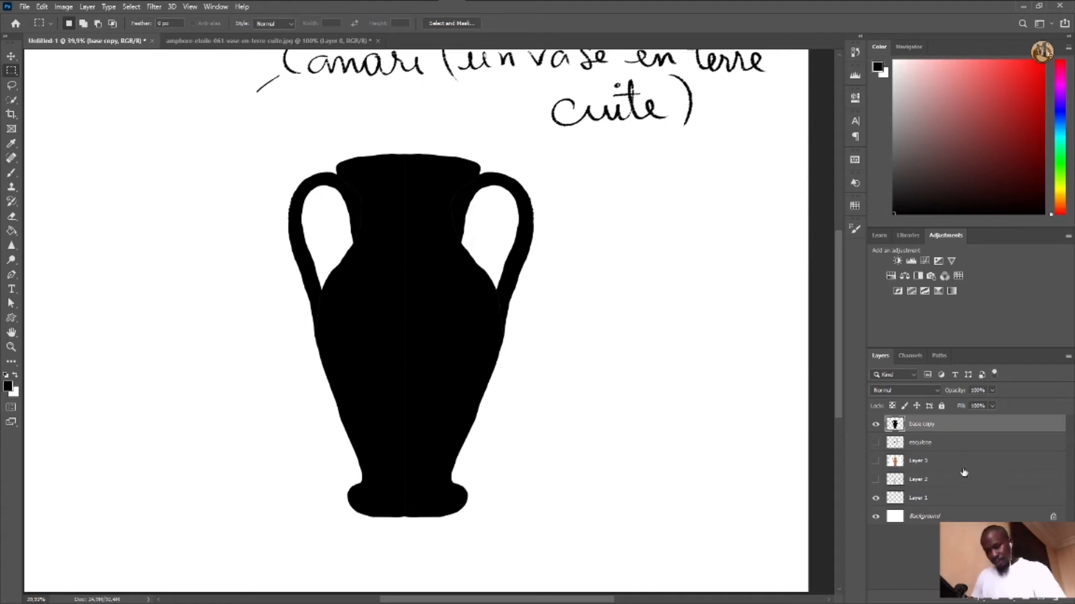
{"action": "left_click", "coordinate": [1044, 597]}
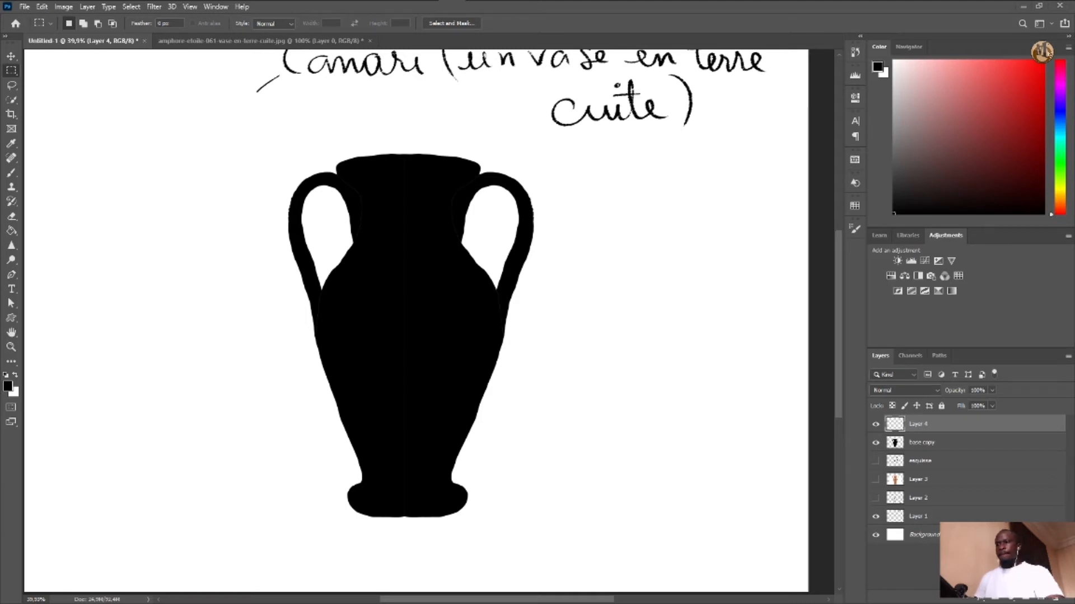
Check the terracotta amphora reference photo in the browser, and return to the Photoshop drawing
{"action": "key", "text": "alt+Tab"}
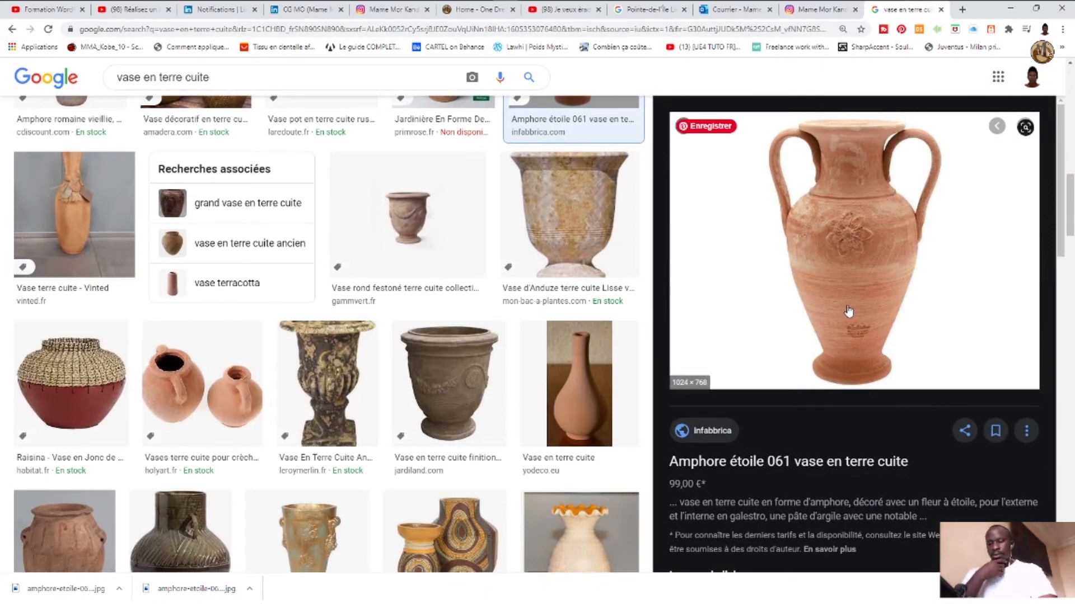
{"action": "left_click", "coordinate": [1011, 9]}
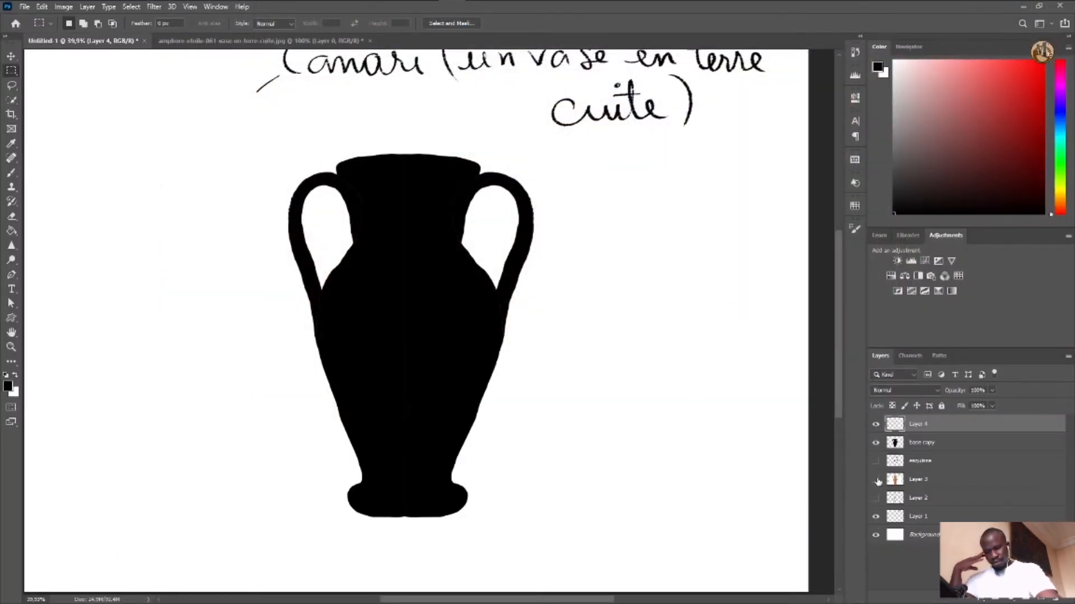
Show the reference photo on Layer 3 at the top of the layer stack, and place Layer 4 below "base copy"
{"action": "left_click", "coordinate": [876, 480]}
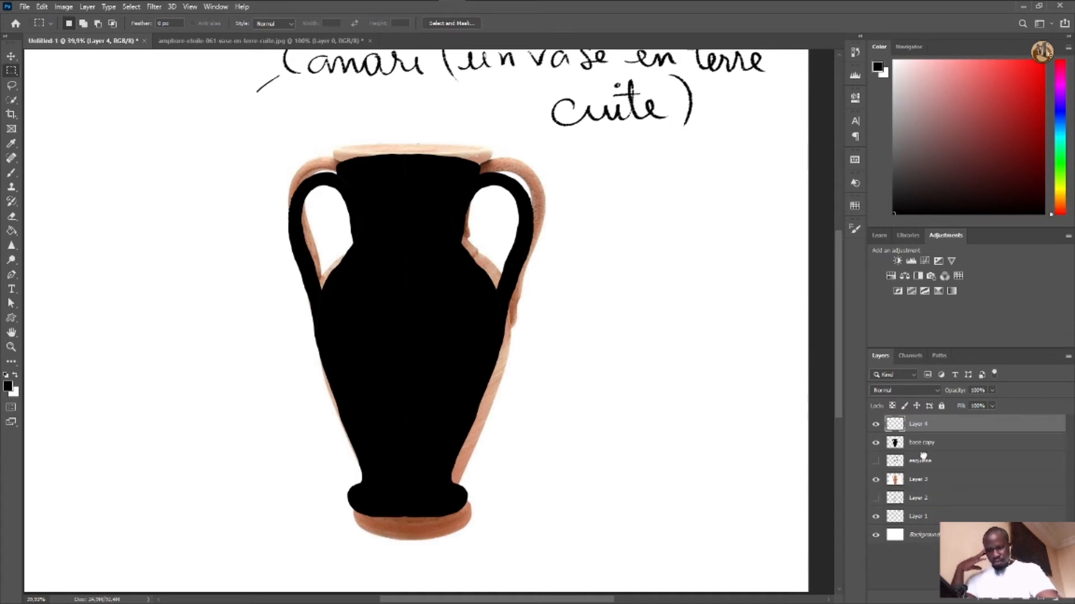
{"action": "left_click_drag", "start_coordinate": [923, 424], "coordinate": [930, 425]}
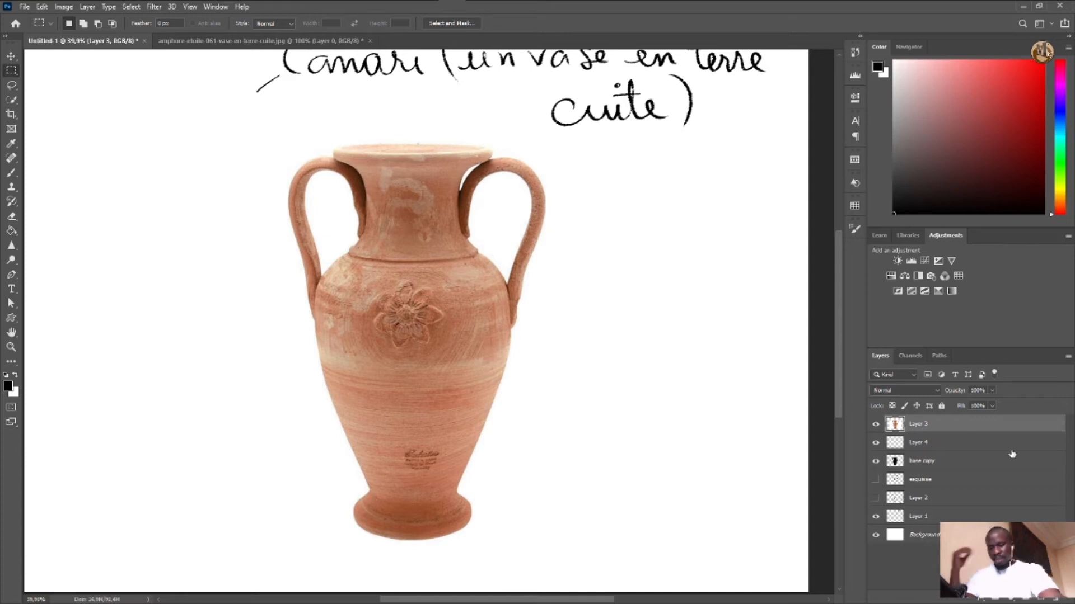
{"action": "left_click_drag", "start_coordinate": [929, 443], "coordinate": [945, 473]}
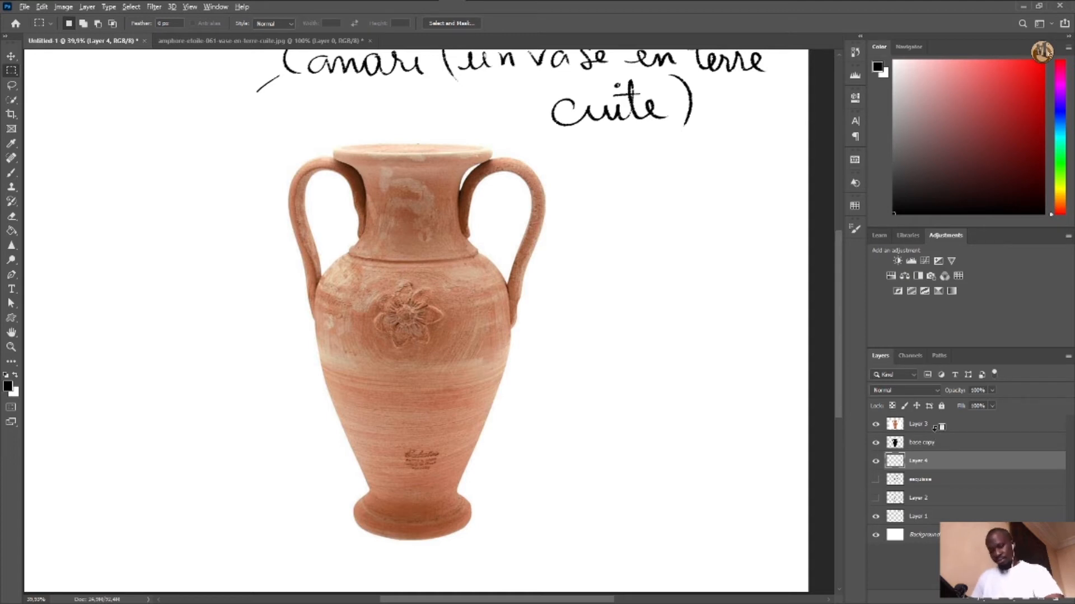
Try clipping the photo on Layer 3 to the silhouette and the silhouette to the photo, releasing each clip and restoring the layer order
{"action": "left_click", "coordinate": [934, 434], "text": "alt"}
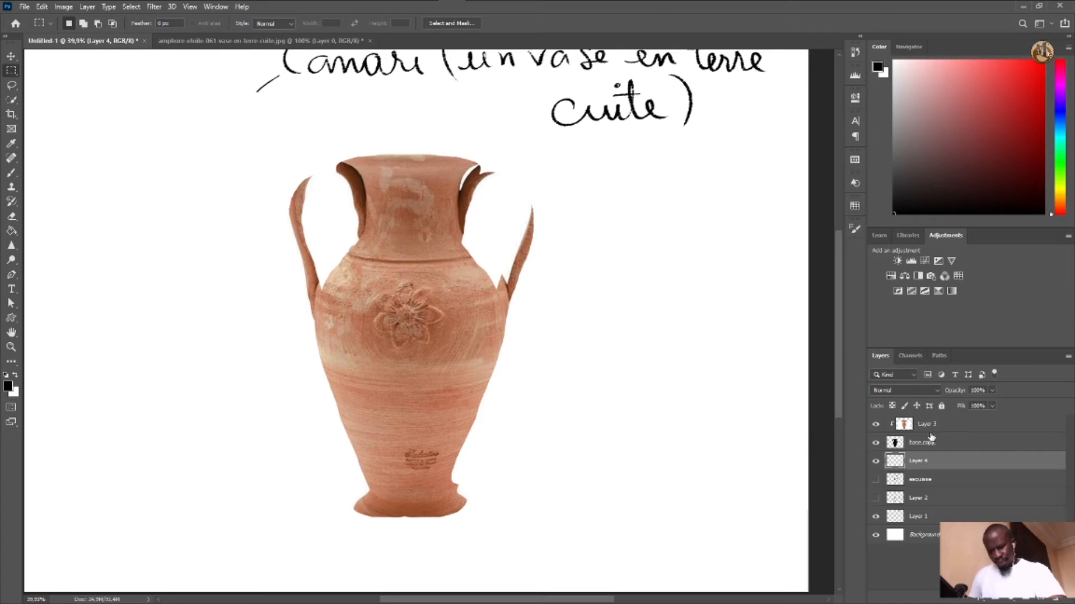
{"action": "left_click", "coordinate": [931, 434], "text": "alt"}
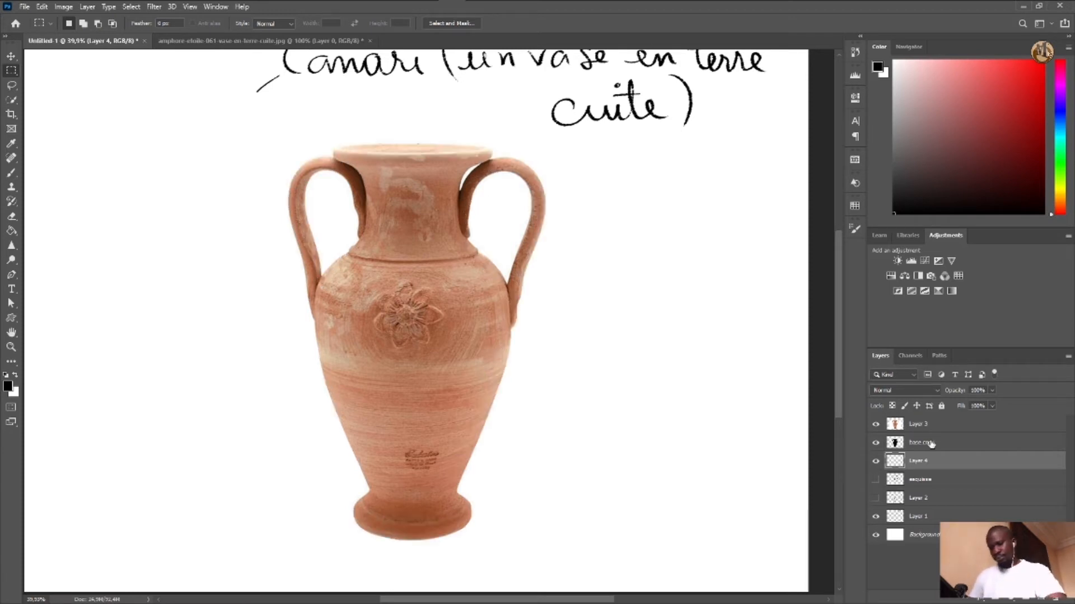
{"action": "left_click_drag", "start_coordinate": [936, 451], "coordinate": [936, 452]}
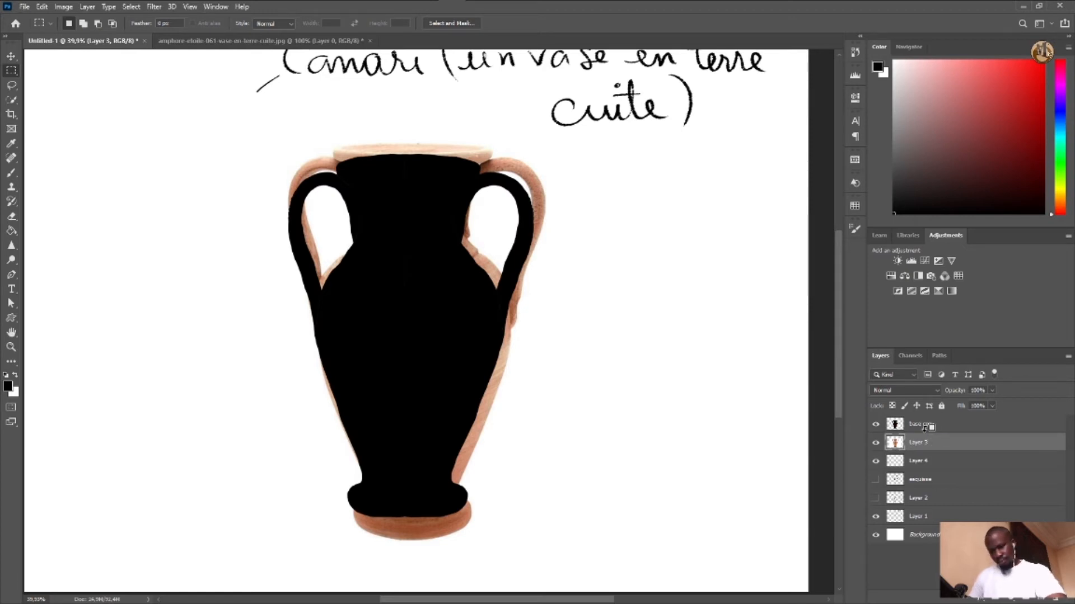
{"action": "left_click", "coordinate": [924, 428], "text": "alt"}
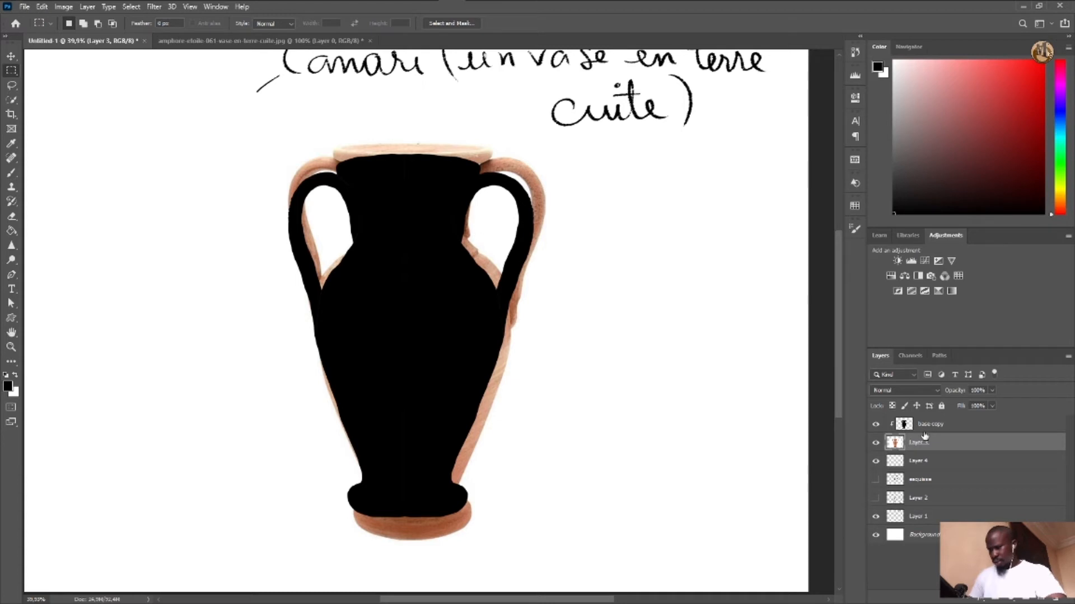
{"action": "left_click", "coordinate": [924, 435], "text": "alt"}
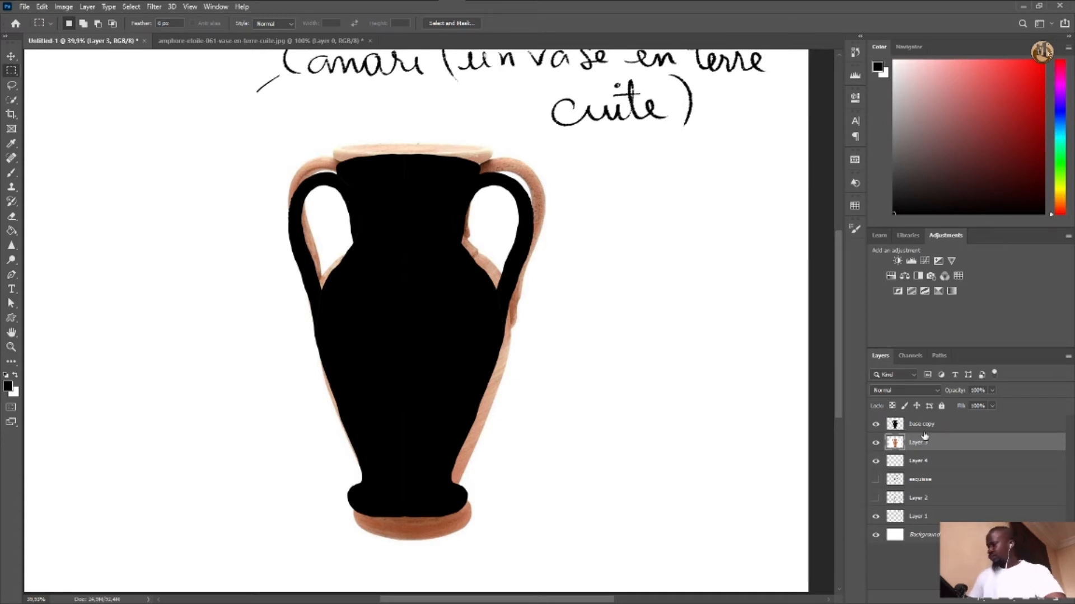
{"action": "key", "text": "ctrl+bracketright"}
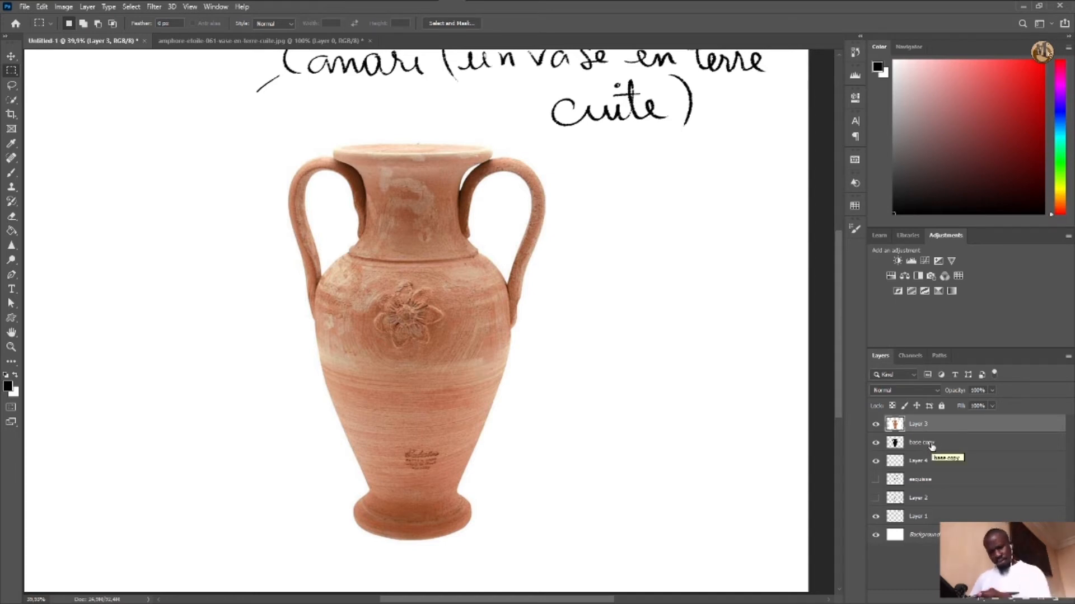
Set the fill of "base copy" to 30% and the fill of the photo on Layer 3 to 54%
{"action": "left_click", "coordinate": [941, 442]}
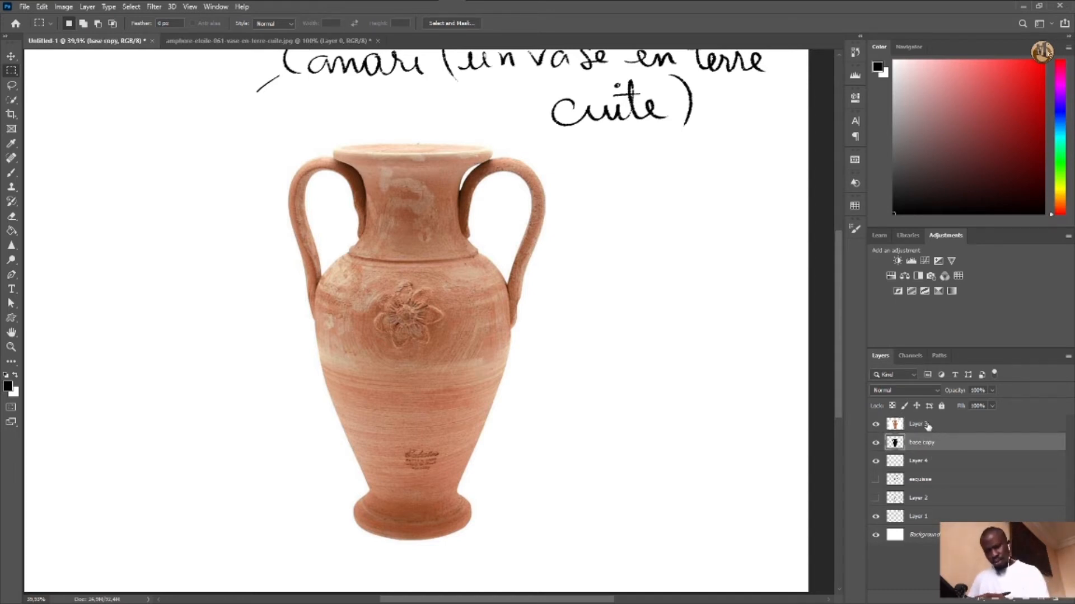
{"action": "left_click", "coordinate": [992, 406]}
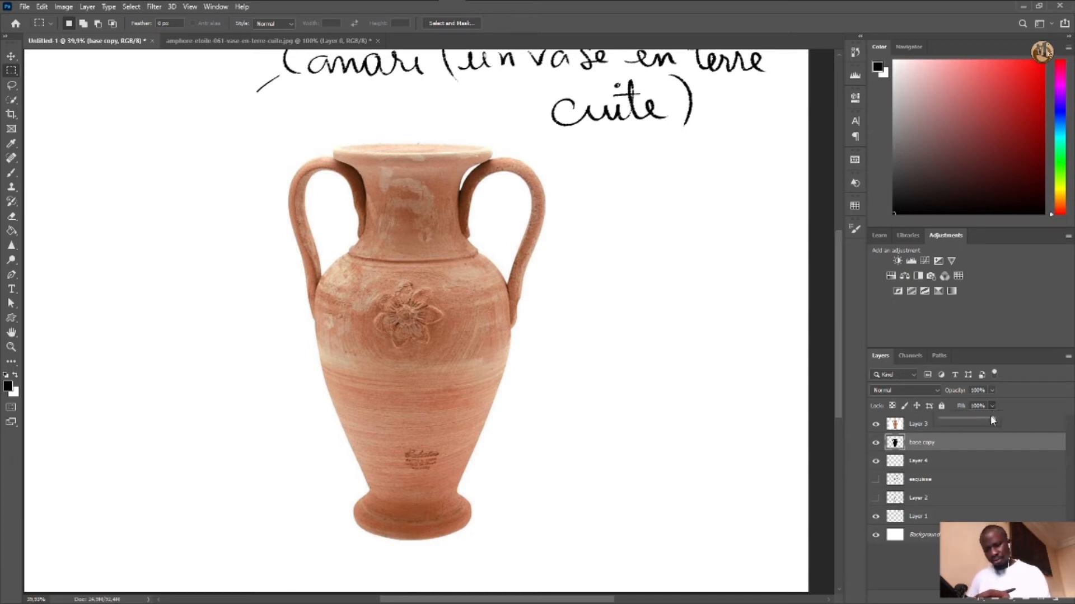
{"action": "left_click_drag", "start_coordinate": [995, 421], "coordinate": [957, 423]}
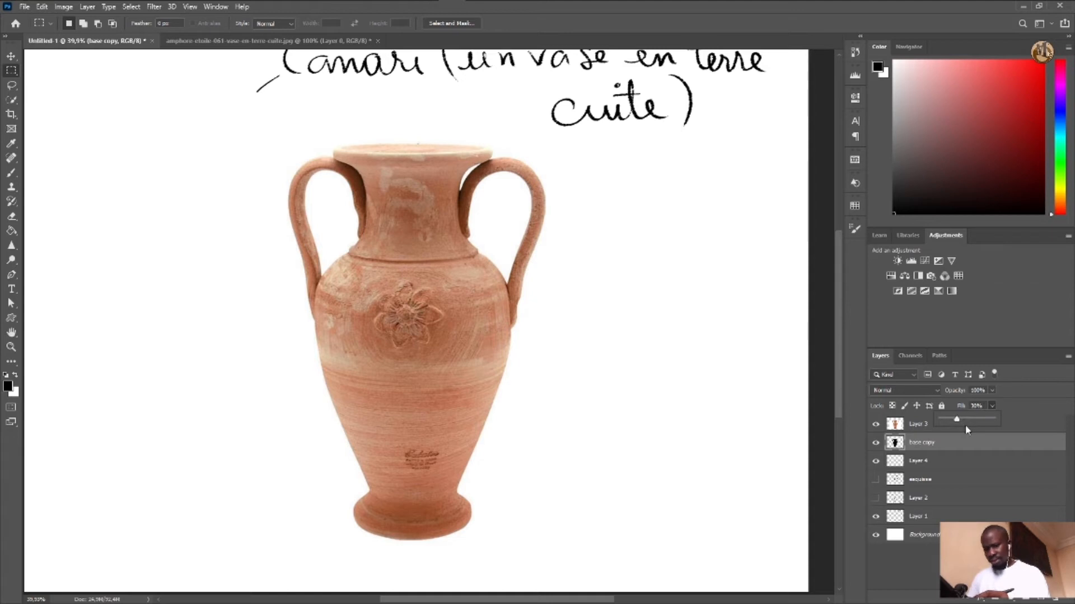
{"action": "left_click", "coordinate": [920, 424]}
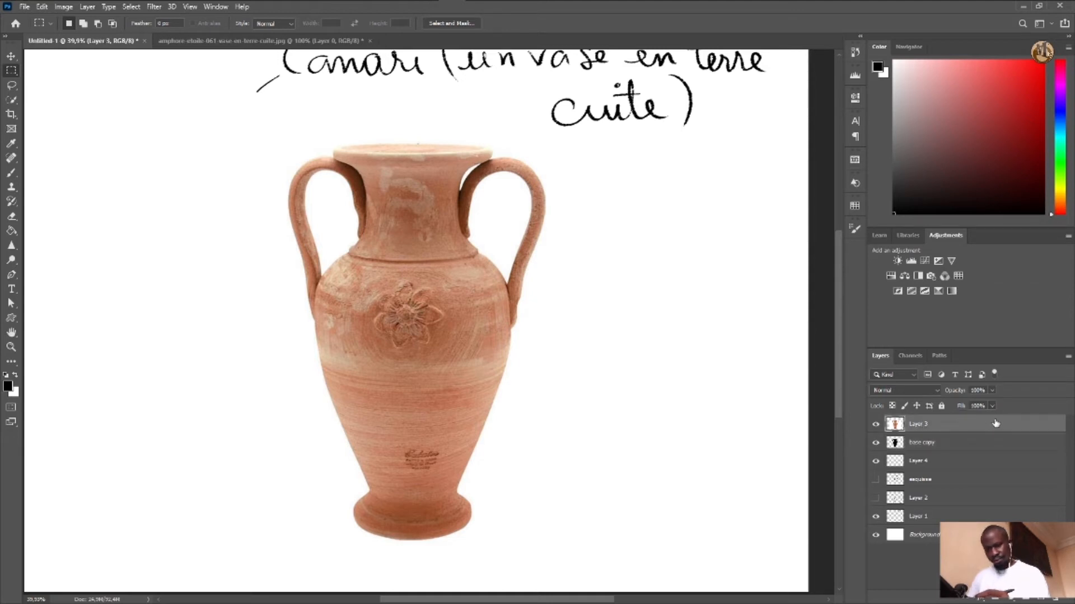
{"action": "left_click_drag", "start_coordinate": [993, 421], "coordinate": [969, 418]}
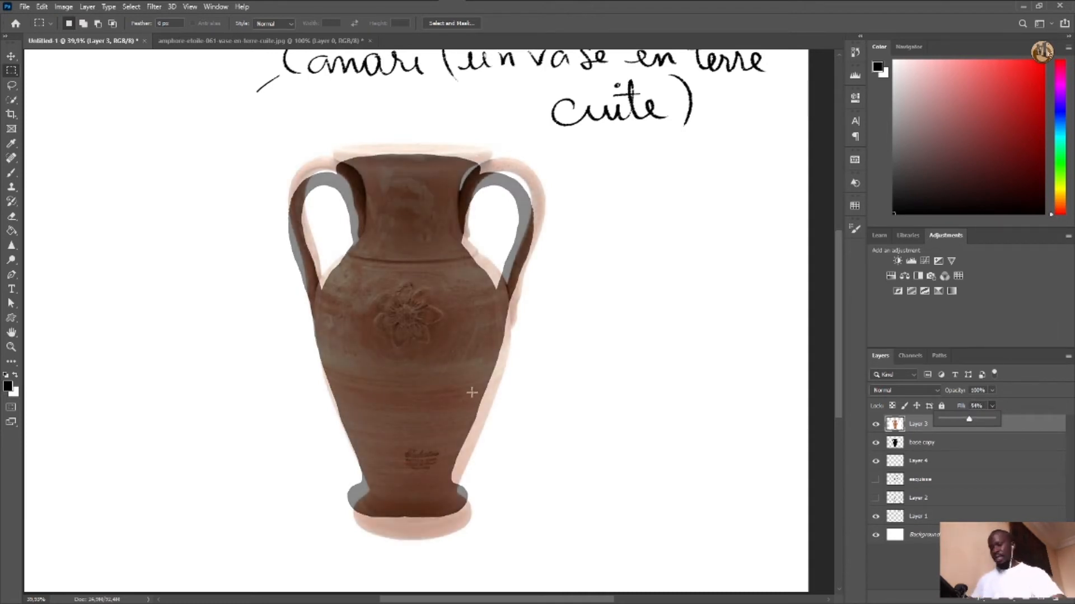
Start a Free Transform on the semi-transparent reference photo on Layer 3
{"action": "key", "text": "ctrl+t"}
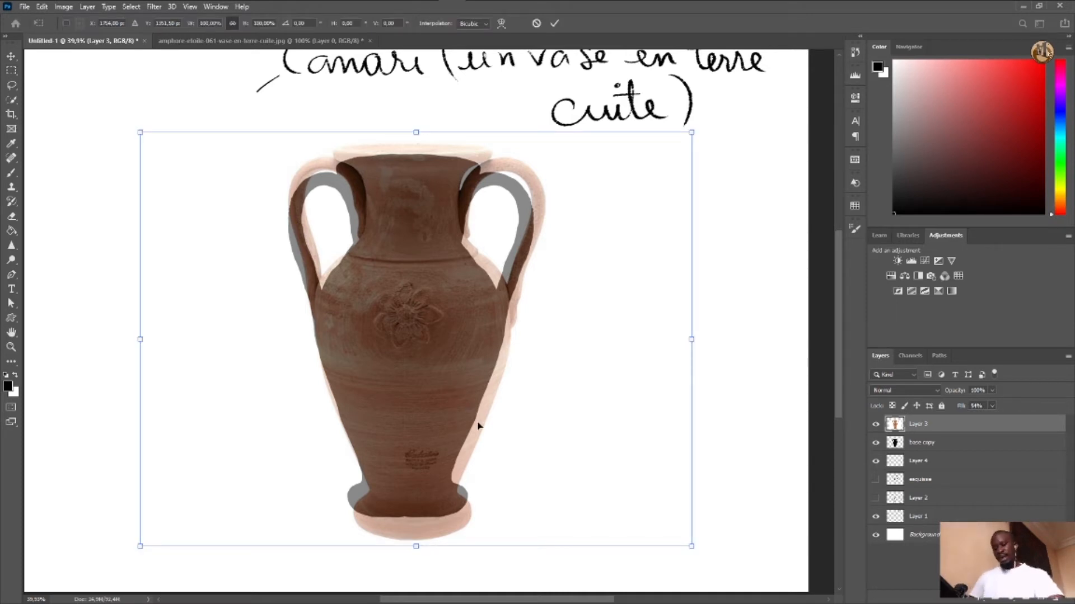
Scale and align the reference vase photo on Layer 3 to the black silhouette, and set its fill to 100%
{"action": "left_click_drag", "start_coordinate": [692, 547], "coordinate": [665, 525]}
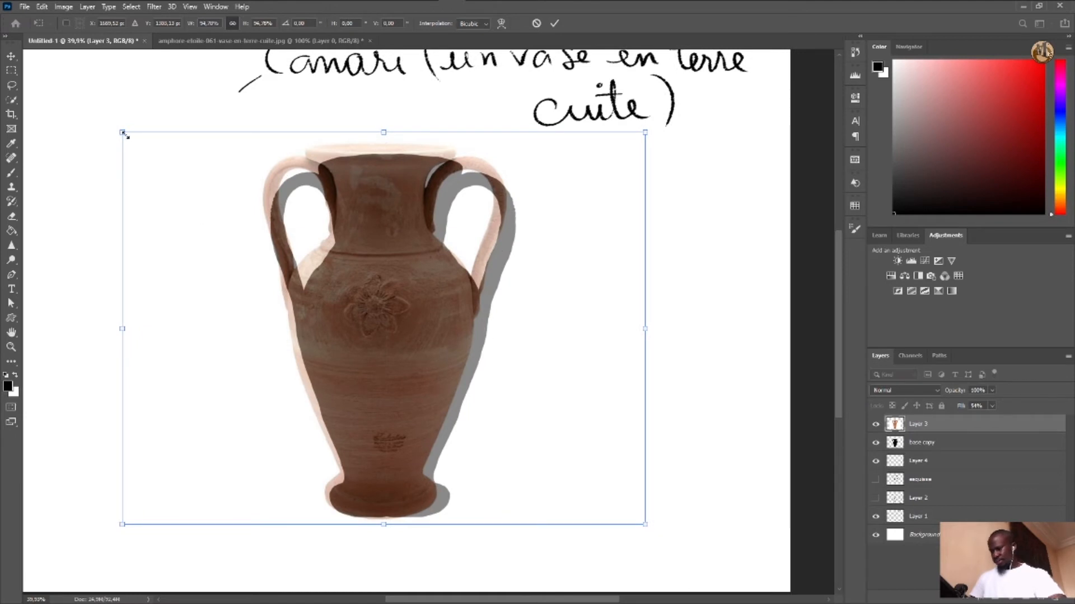
{"action": "left_click_drag", "start_coordinate": [122, 134], "coordinate": [140, 150]}
{"action": "mouse_move", "coordinate": [626, 338]}
{"action": "left_mouse_down"}
{"action": "mouse_move", "coordinate": [615, 339]}
{"action": "mouse_move", "coordinate": [626, 337]}
{"action": "left_mouse_up"}
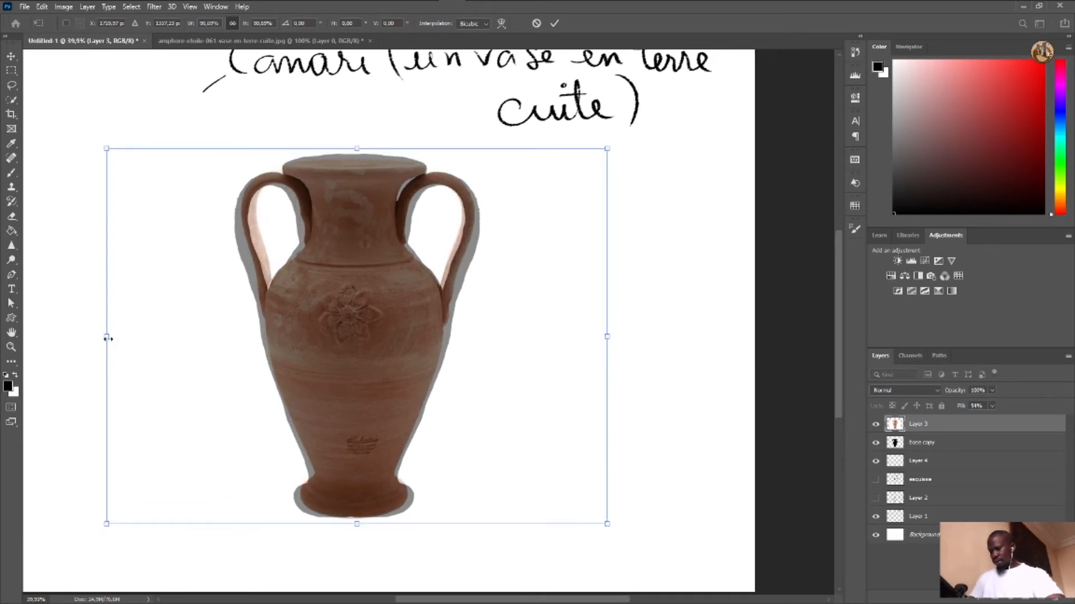
{"action": "left_click_drag", "start_coordinate": [108, 339], "coordinate": [110, 339]}
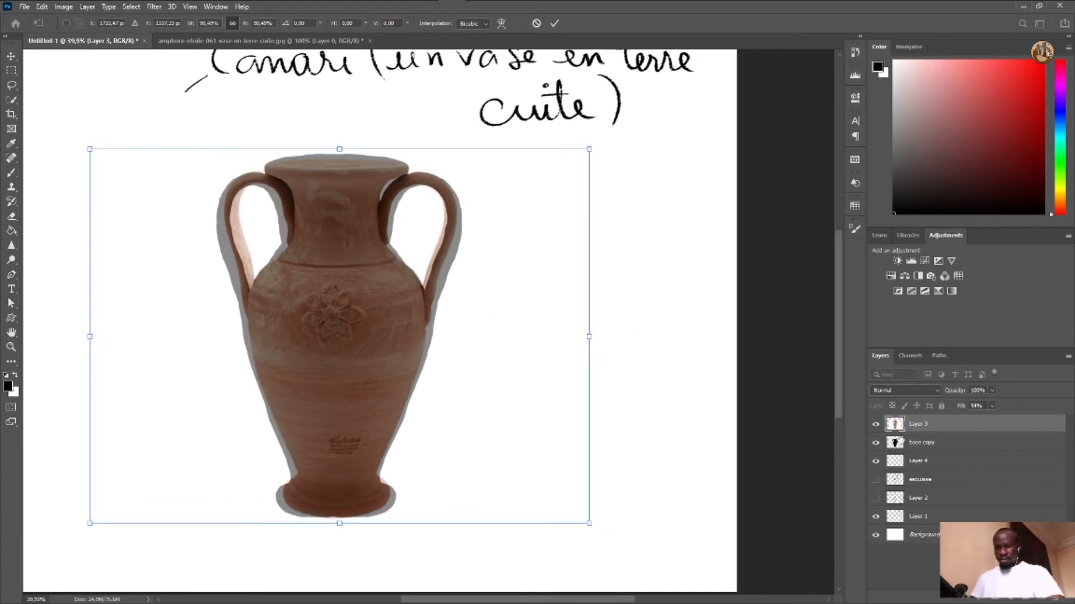
{"action": "left_click", "coordinate": [992, 405]}
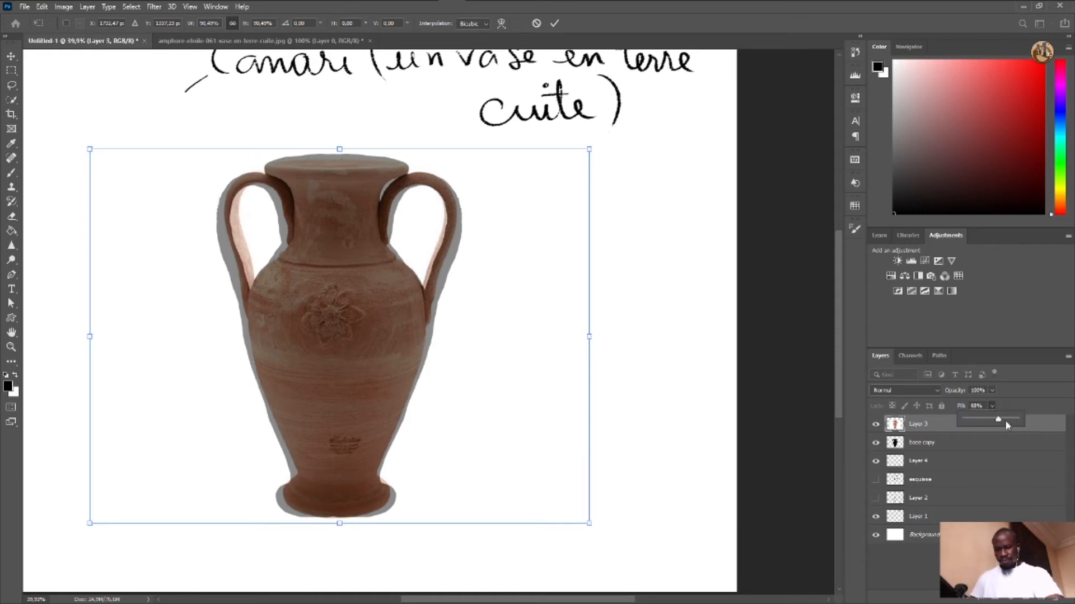
{"action": "left_click_drag", "start_coordinate": [991, 420], "coordinate": [1030, 425]}
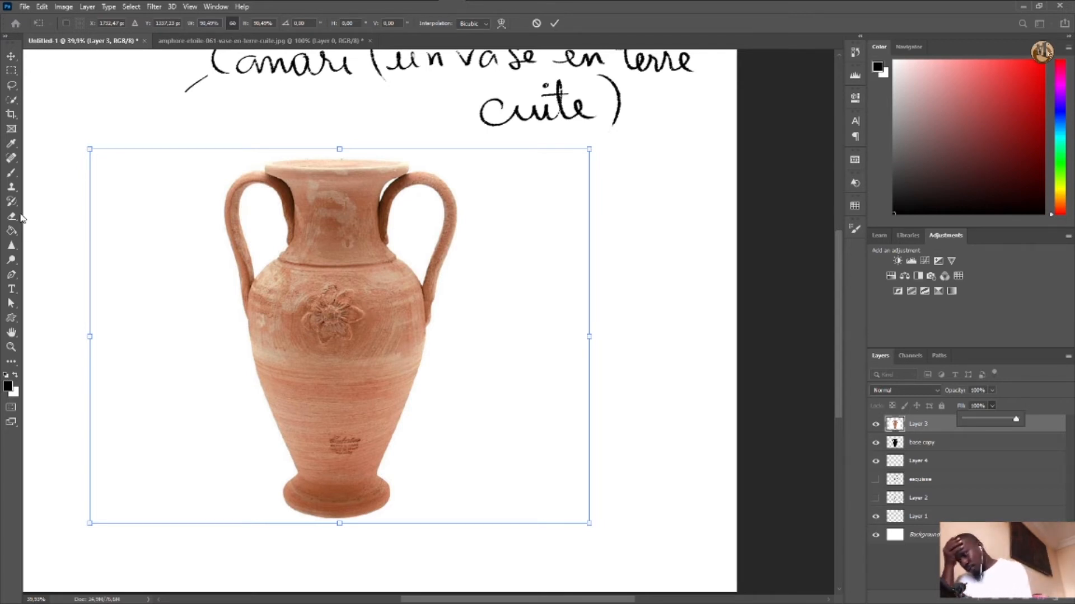
{"action": "left_click", "coordinate": [11, 172]}
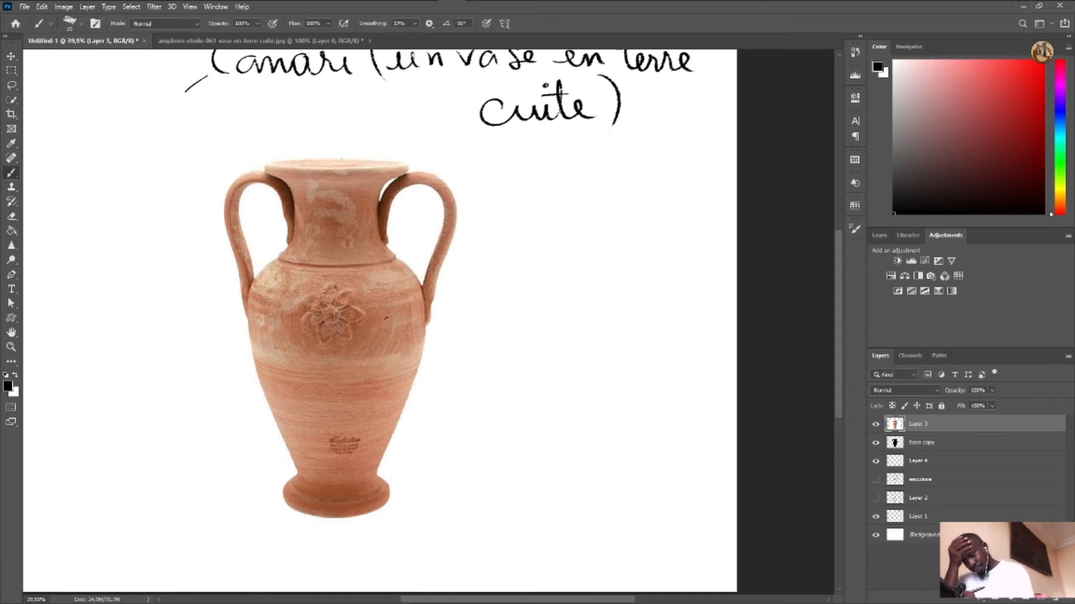
Sample a terracotta colour from the reference vase's body beside the flower for painting, and hide Layer 3
{"action": "left_click", "coordinate": [11, 143]}
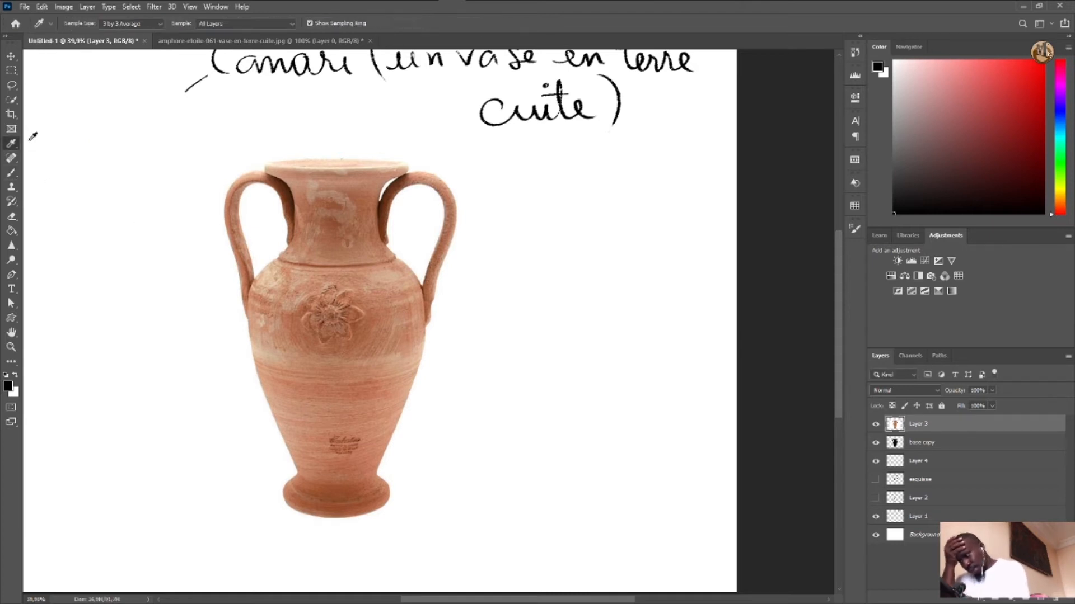
{"action": "left_click", "coordinate": [382, 317]}
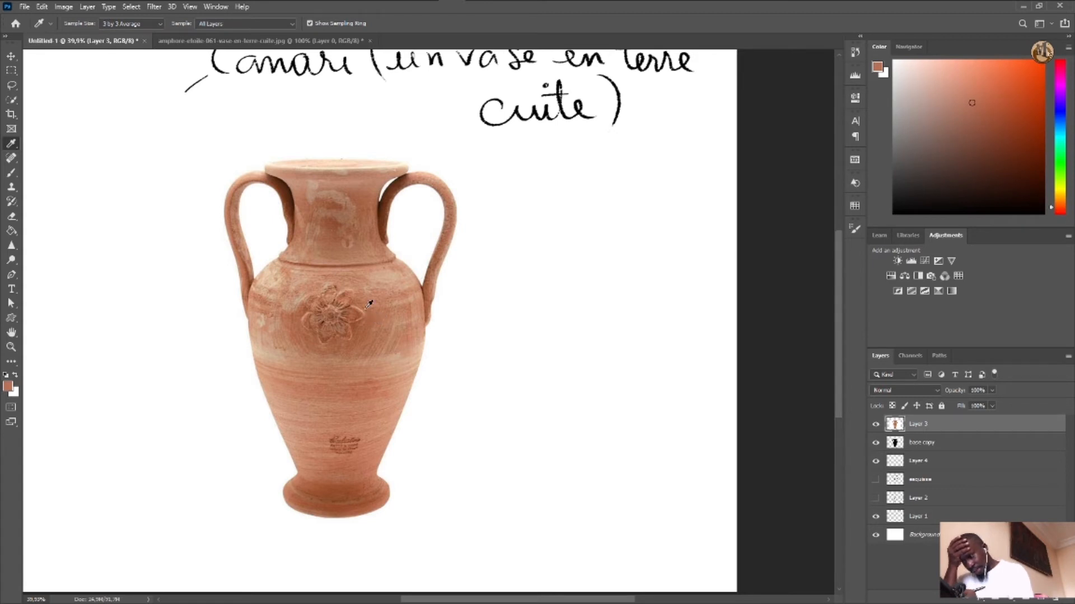
{"action": "left_click", "coordinate": [11, 172]}
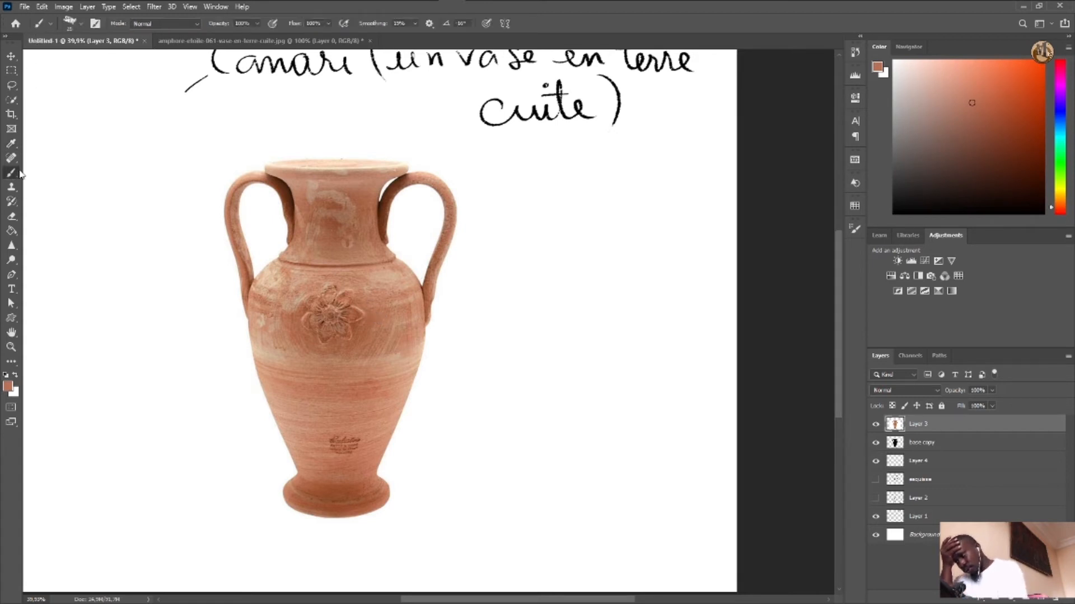
{"action": "left_click", "coordinate": [876, 424]}
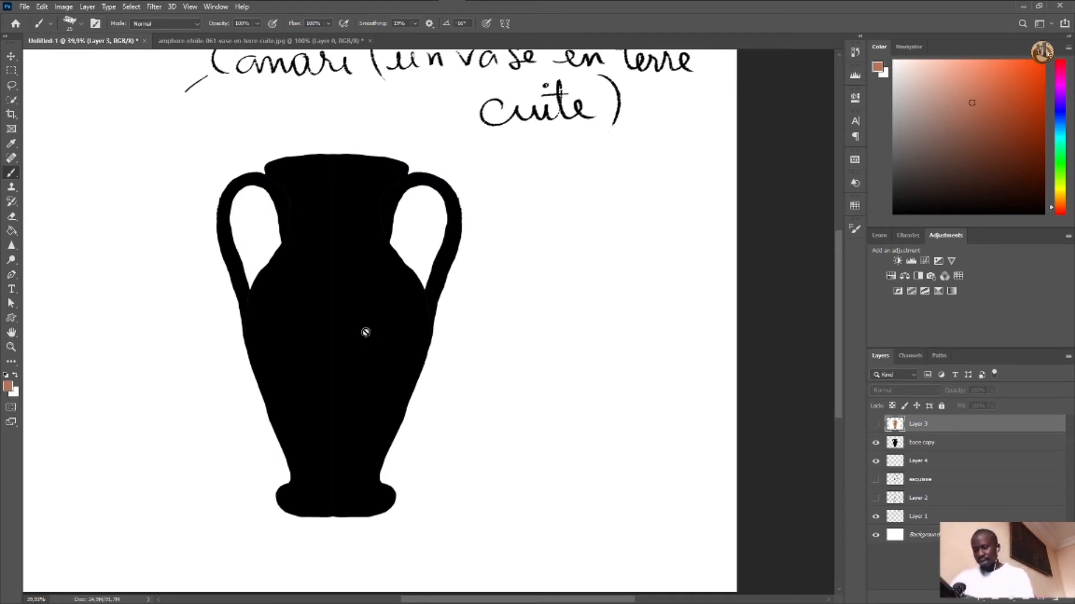
Duplicate the base copy layer with its transparent pixels locked, and unlock the original
{"action": "left_click", "coordinate": [932, 442]}
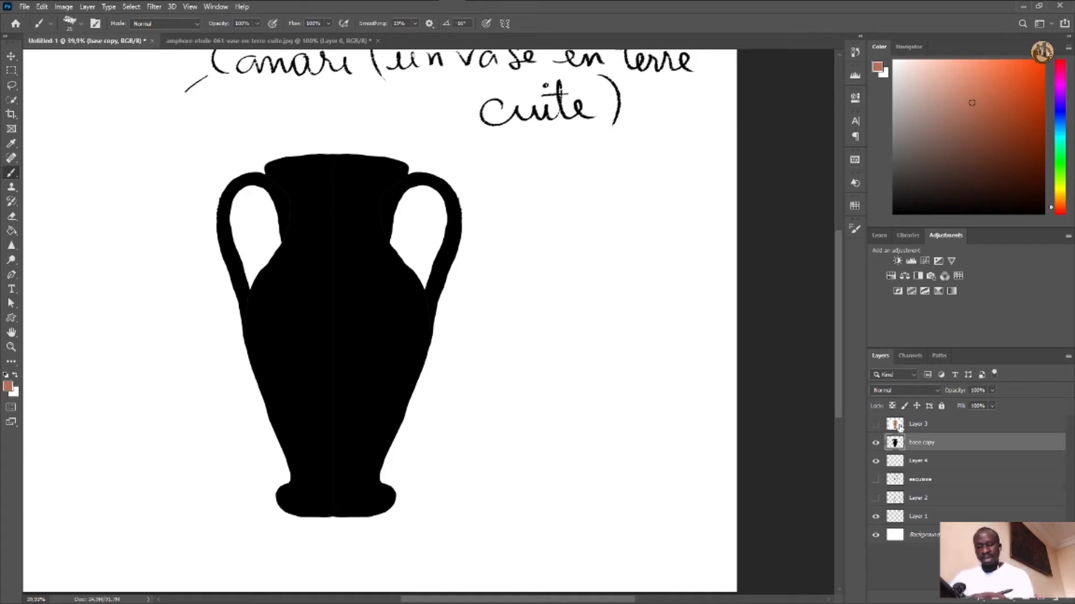
{"action": "left_click", "coordinate": [892, 406]}
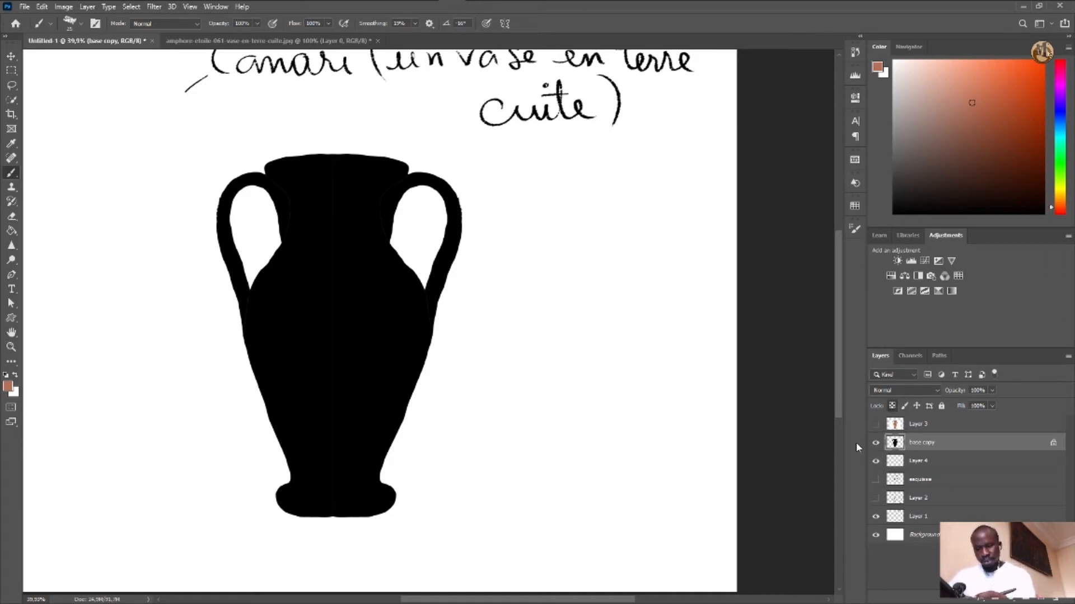
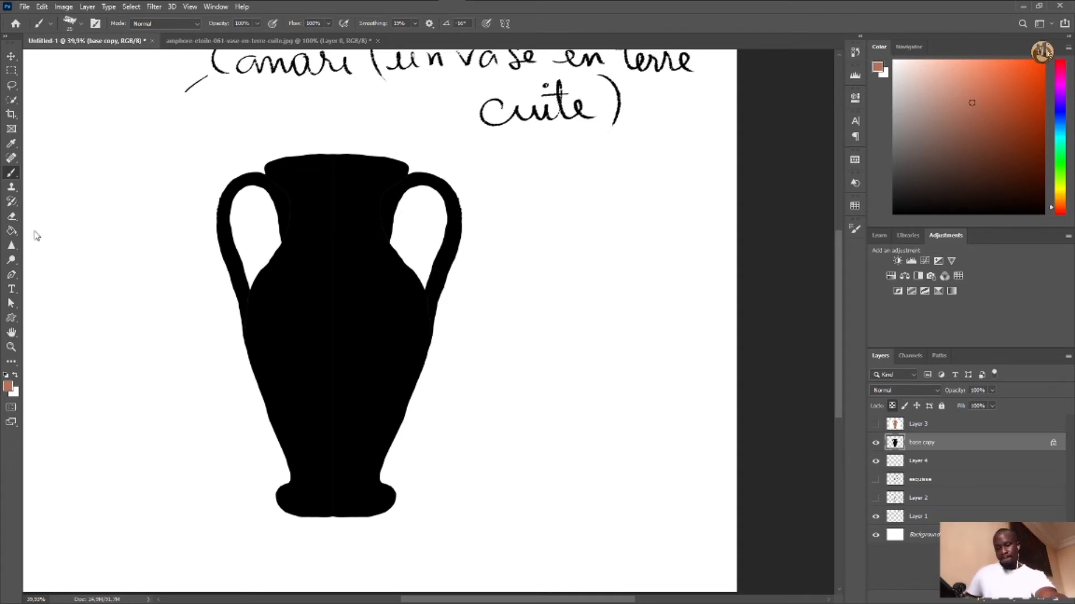
{"action": "right_click", "coordinate": [944, 447]}
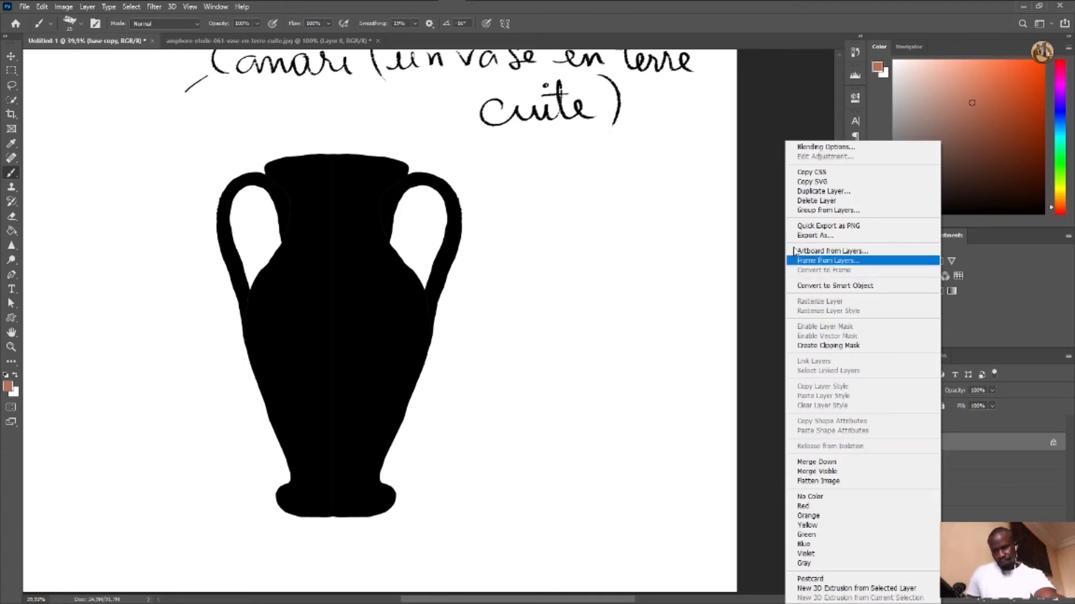
{"action": "left_click", "coordinate": [850, 191]}
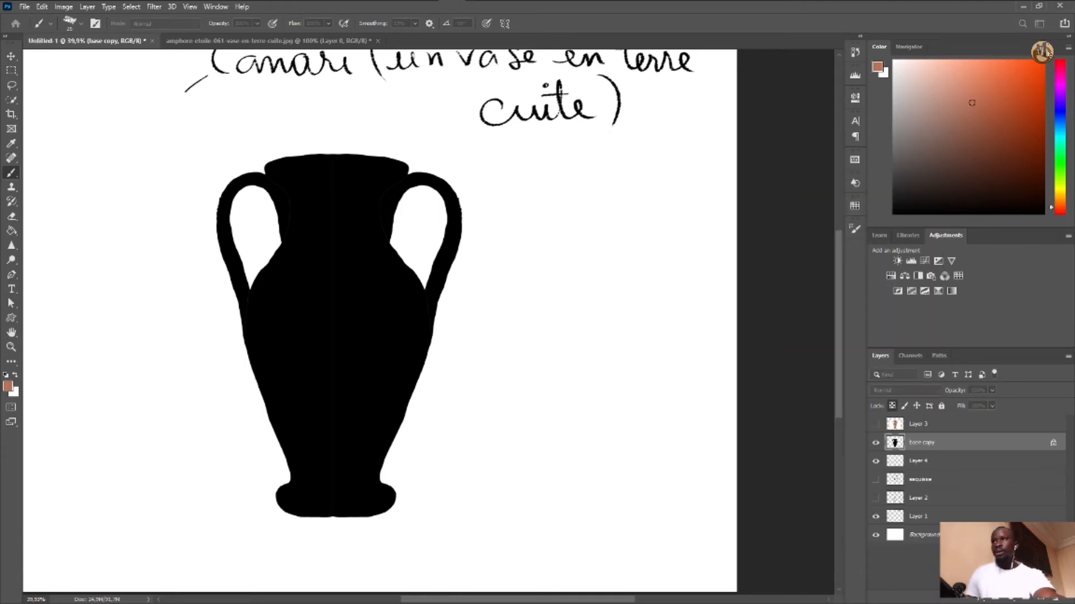
{"action": "key", "text": "Return"}
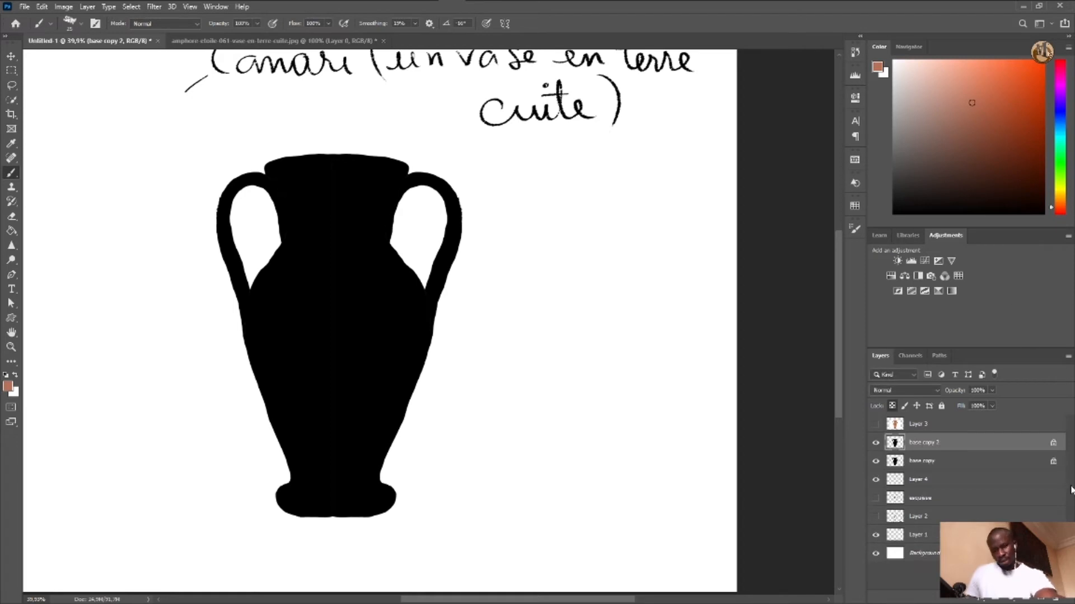
{"action": "left_click", "coordinate": [1052, 463]}
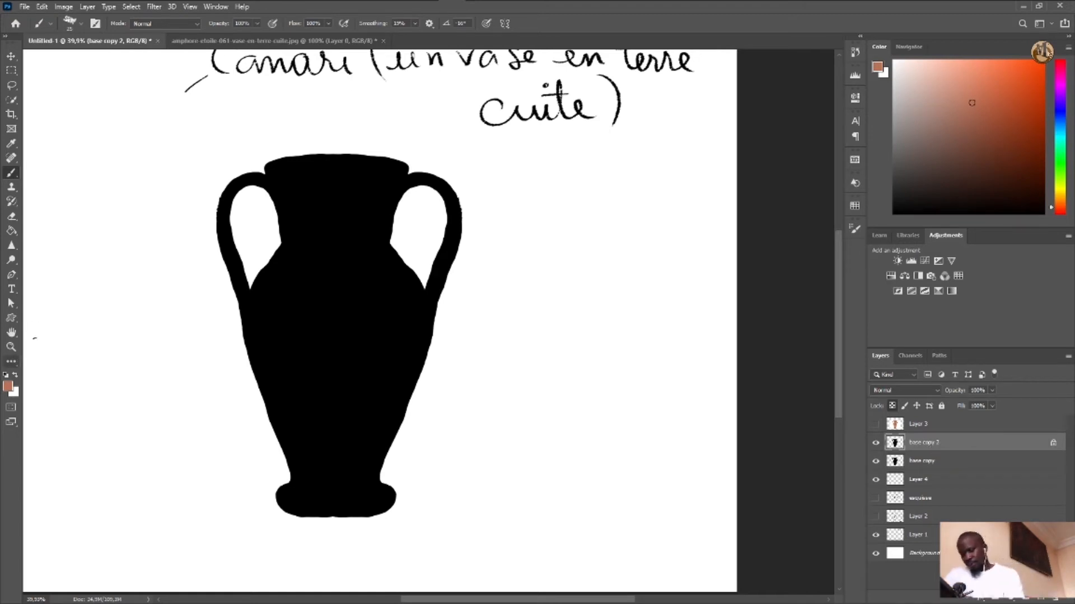
Choose the 006 - RAM - Paint Set - Stipple Painter brush and enlarge it to about 86 px
{"action": "left_click", "coordinate": [78, 24]}
{"action": "left_click", "coordinate": [84, 58]}
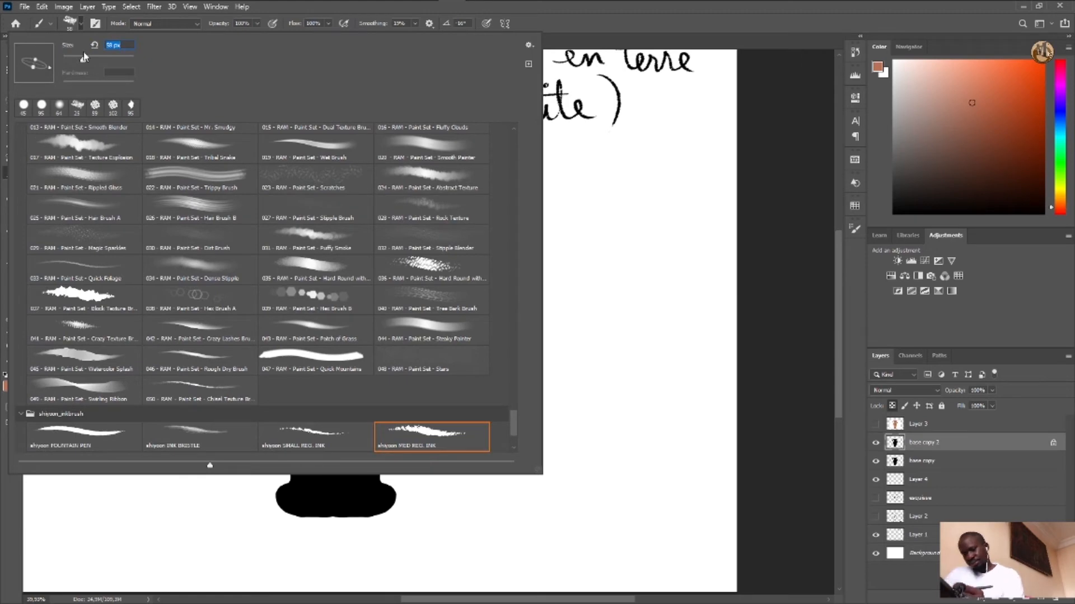
{"action": "mouse_move", "coordinate": [512, 414]}
{"action": "left_mouse_down"}
{"action": "mouse_move", "coordinate": [513, 388]}
{"action": "mouse_move", "coordinate": [513, 409]}
{"action": "left_mouse_up"}
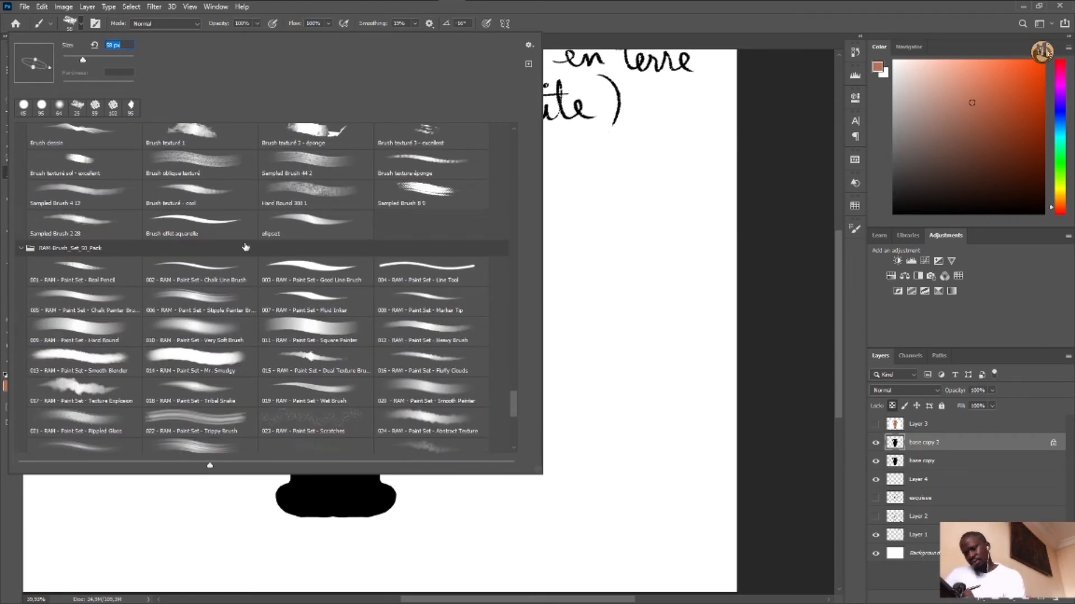
{"action": "left_click", "coordinate": [200, 296]}
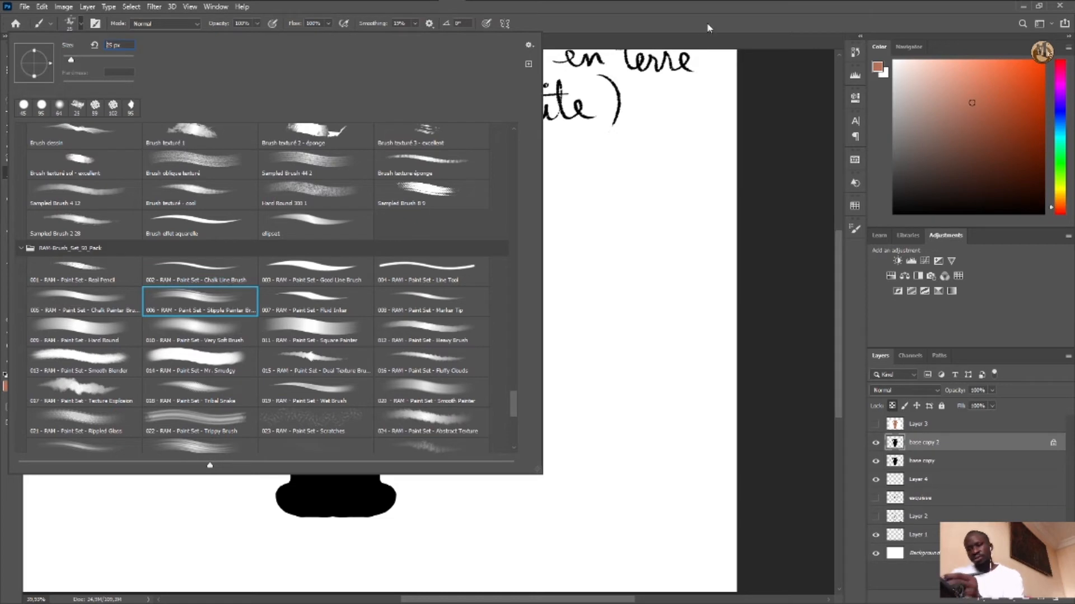
{"action": "left_click", "coordinate": [731, 21]}
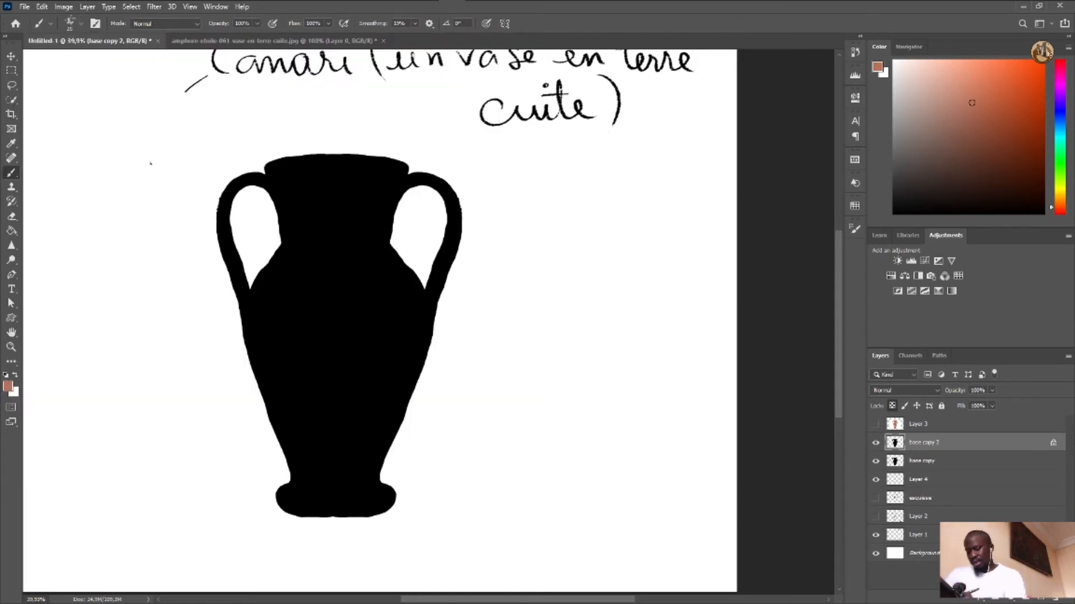
{"action": "left_click", "coordinate": [82, 23]}
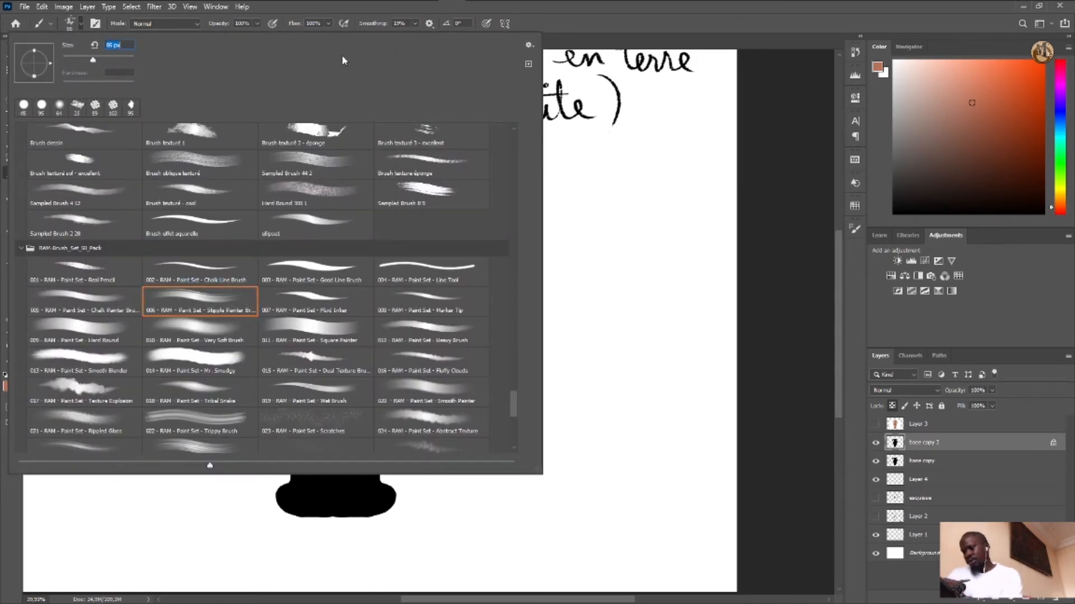
{"action": "left_click", "coordinate": [580, 10]}
Paint the silhouette's body, neck, foot and both handles with terracotta strokes on the base copy 2 layer
{"action": "left_click_drag", "start_coordinate": [472, 347], "coordinate": [351, 359]}
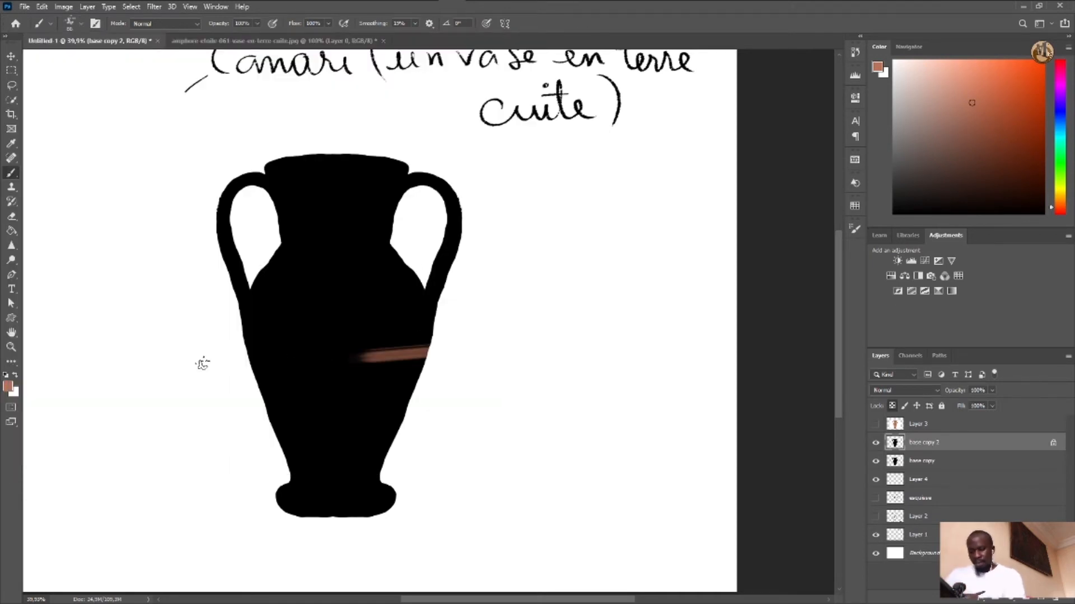
{"action": "mouse_move", "coordinate": [220, 375]}
{"action": "left_mouse_down"}
{"action": "mouse_move", "coordinate": [441, 374]}
{"action": "mouse_move", "coordinate": [472, 384]}
{"action": "mouse_move", "coordinate": [271, 381]}
{"action": "mouse_move", "coordinate": [445, 403]}
{"action": "mouse_move", "coordinate": [309, 397]}
{"action": "mouse_move", "coordinate": [425, 416]}
{"action": "mouse_move", "coordinate": [219, 404]}
{"action": "mouse_move", "coordinate": [453, 430]}
{"action": "mouse_move", "coordinate": [219, 421]}
{"action": "mouse_move", "coordinate": [467, 447]}
{"action": "mouse_move", "coordinate": [425, 465]}
{"action": "mouse_move", "coordinate": [251, 461]}
{"action": "mouse_move", "coordinate": [488, 474]}
{"action": "mouse_move", "coordinate": [258, 476]}
{"action": "mouse_move", "coordinate": [426, 483]}
{"action": "mouse_move", "coordinate": [288, 513]}
{"action": "mouse_move", "coordinate": [462, 506]}
{"action": "mouse_move", "coordinate": [436, 430]}
{"action": "mouse_move", "coordinate": [333, 407]}
{"action": "mouse_move", "coordinate": [340, 379]}
{"action": "mouse_move", "coordinate": [428, 369]}
{"action": "mouse_move", "coordinate": [289, 364]}
{"action": "mouse_move", "coordinate": [466, 356]}
{"action": "mouse_move", "coordinate": [233, 346]}
{"action": "mouse_move", "coordinate": [486, 342]}
{"action": "mouse_move", "coordinate": [219, 323]}
{"action": "mouse_move", "coordinate": [462, 329]}
{"action": "mouse_move", "coordinate": [243, 307]}
{"action": "mouse_move", "coordinate": [496, 320]}
{"action": "mouse_move", "coordinate": [295, 316]}
{"action": "mouse_move", "coordinate": [474, 302]}
{"action": "mouse_move", "coordinate": [298, 288]}
{"action": "mouse_move", "coordinate": [428, 278]}
{"action": "mouse_move", "coordinate": [255, 273]}
{"action": "mouse_move", "coordinate": [391, 270]}
{"action": "mouse_move", "coordinate": [268, 250]}
{"action": "mouse_move", "coordinate": [417, 239]}
{"action": "mouse_move", "coordinate": [260, 230]}
{"action": "mouse_move", "coordinate": [402, 227]}
{"action": "mouse_move", "coordinate": [295, 219]}
{"action": "mouse_move", "coordinate": [427, 213]}
{"action": "mouse_move", "coordinate": [270, 205]}
{"action": "mouse_move", "coordinate": [405, 192]}
{"action": "mouse_move", "coordinate": [245, 180]}
{"action": "mouse_move", "coordinate": [416, 175]}
{"action": "mouse_move", "coordinate": [251, 164]}
{"action": "mouse_move", "coordinate": [441, 155]}
{"action": "mouse_move", "coordinate": [217, 170]}
{"action": "mouse_move", "coordinate": [472, 167]}
{"action": "mouse_move", "coordinate": [298, 172]}
{"action": "mouse_move", "coordinate": [281, 134]}
{"action": "left_mouse_up"}
{"action": "mouse_move", "coordinate": [444, 331]}
{"action": "left_mouse_down"}
{"action": "mouse_move", "coordinate": [359, 341]}
{"action": "mouse_move", "coordinate": [396, 354]}
{"action": "mouse_move", "coordinate": [386, 365]}
{"action": "mouse_move", "coordinate": [278, 376]}
{"action": "mouse_move", "coordinate": [510, 372]}
{"action": "mouse_move", "coordinate": [132, 371]}
{"action": "mouse_move", "coordinate": [435, 391]}
{"action": "mouse_move", "coordinate": [440, 366]}
{"action": "mouse_move", "coordinate": [203, 372]}
{"action": "mouse_move", "coordinate": [463, 382]}
{"action": "mouse_move", "coordinate": [211, 378]}
{"action": "mouse_move", "coordinate": [505, 401]}
{"action": "mouse_move", "coordinate": [221, 411]}
{"action": "mouse_move", "coordinate": [462, 428]}
{"action": "mouse_move", "coordinate": [284, 430]}
{"action": "mouse_move", "coordinate": [424, 445]}
{"action": "mouse_move", "coordinate": [270, 437]}
{"action": "mouse_move", "coordinate": [491, 445]}
{"action": "mouse_move", "coordinate": [226, 431]}
{"action": "mouse_move", "coordinate": [477, 448]}
{"action": "mouse_move", "coordinate": [216, 445]}
{"action": "mouse_move", "coordinate": [469, 467]}
{"action": "mouse_move", "coordinate": [232, 465]}
{"action": "mouse_move", "coordinate": [443, 474]}
{"action": "mouse_move", "coordinate": [249, 484]}
{"action": "mouse_move", "coordinate": [446, 483]}
{"action": "mouse_move", "coordinate": [259, 494]}
{"action": "mouse_move", "coordinate": [457, 490]}
{"action": "mouse_move", "coordinate": [255, 504]}
{"action": "mouse_move", "coordinate": [440, 488]}
{"action": "mouse_move", "coordinate": [240, 494]}
{"action": "left_mouse_up"}
{"action": "mouse_move", "coordinate": [448, 330]}
{"action": "left_mouse_down"}
{"action": "mouse_move", "coordinate": [489, 307]}
{"action": "mouse_move", "coordinate": [480, 331]}
{"action": "mouse_move", "coordinate": [497, 325]}
{"action": "mouse_move", "coordinate": [463, 305]}
{"action": "mouse_move", "coordinate": [482, 305]}
{"action": "mouse_move", "coordinate": [263, 265]}
{"action": "mouse_move", "coordinate": [200, 278]}
{"action": "mouse_move", "coordinate": [250, 230]}
{"action": "mouse_move", "coordinate": [205, 231]}
{"action": "mouse_move", "coordinate": [247, 208]}
{"action": "mouse_move", "coordinate": [225, 195]}
{"action": "mouse_move", "coordinate": [251, 167]}
{"action": "left_mouse_up"}
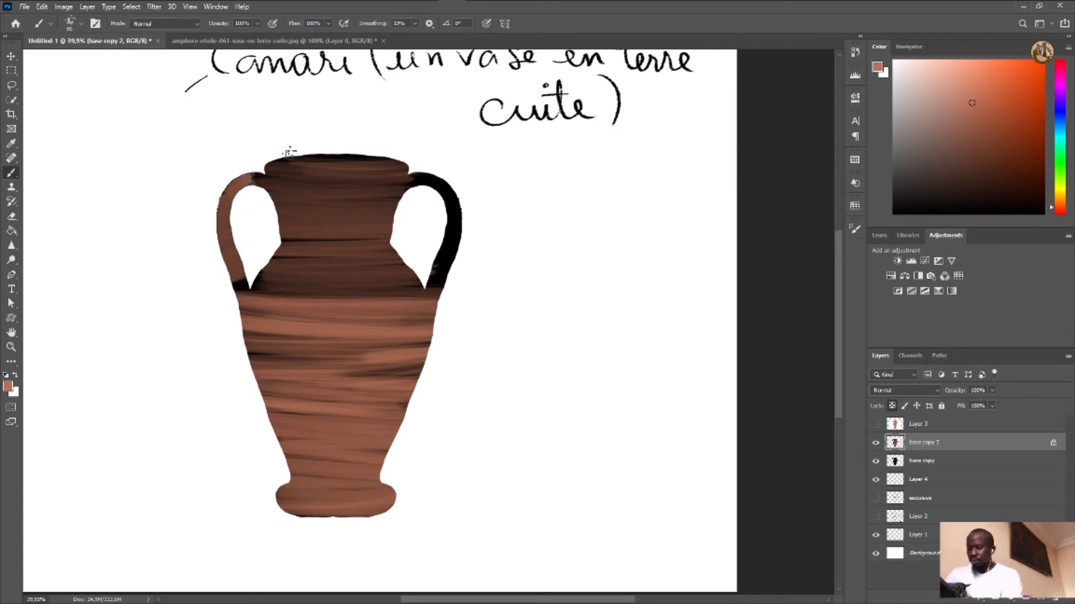
{"action": "mouse_move", "coordinate": [443, 282]}
{"action": "left_mouse_down"}
{"action": "mouse_move", "coordinate": [463, 286]}
{"action": "mouse_move", "coordinate": [431, 266]}
{"action": "left_mouse_up"}
{"action": "mouse_move", "coordinate": [459, 233]}
{"action": "left_mouse_down"}
{"action": "mouse_move", "coordinate": [472, 199]}
{"action": "mouse_move", "coordinate": [440, 206]}
{"action": "mouse_move", "coordinate": [452, 169]}
{"action": "mouse_move", "coordinate": [412, 177]}
{"action": "left_mouse_up"}
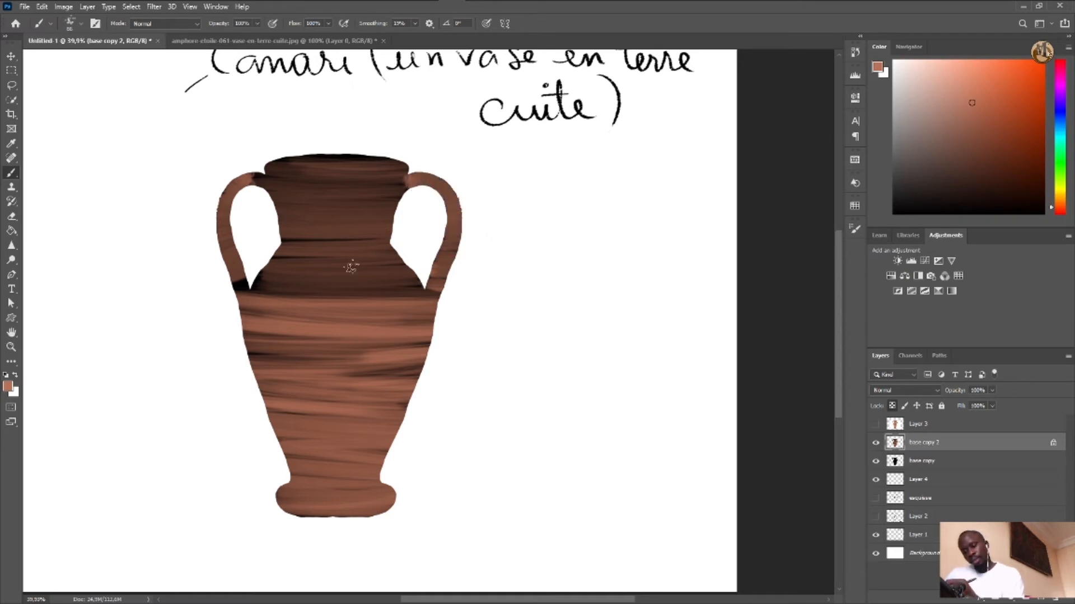
{"action": "mouse_move", "coordinate": [252, 267]}
{"action": "left_mouse_down"}
{"action": "mouse_move", "coordinate": [238, 285]}
{"action": "mouse_move", "coordinate": [250, 290]}
{"action": "left_mouse_up"}
{"action": "mouse_move", "coordinate": [347, 289]}
{"action": "left_mouse_down"}
{"action": "mouse_move", "coordinate": [413, 293]}
{"action": "mouse_move", "coordinate": [287, 287]}
{"action": "mouse_move", "coordinate": [360, 287]}
{"action": "mouse_move", "coordinate": [395, 273]}
{"action": "mouse_move", "coordinate": [247, 253]}
{"action": "mouse_move", "coordinate": [368, 250]}
{"action": "mouse_move", "coordinate": [411, 234]}
{"action": "left_mouse_up"}
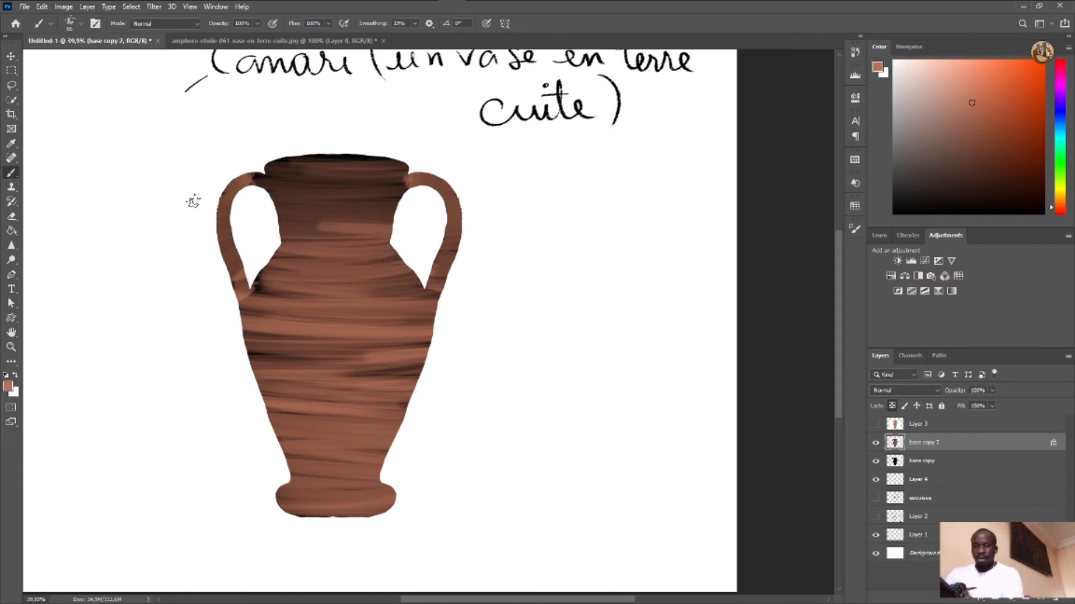
Sample a lighter terracotta from the reference vase's belly and brush it down the middle of the painted vase on base copy 2
{"action": "left_click", "coordinate": [876, 424]}
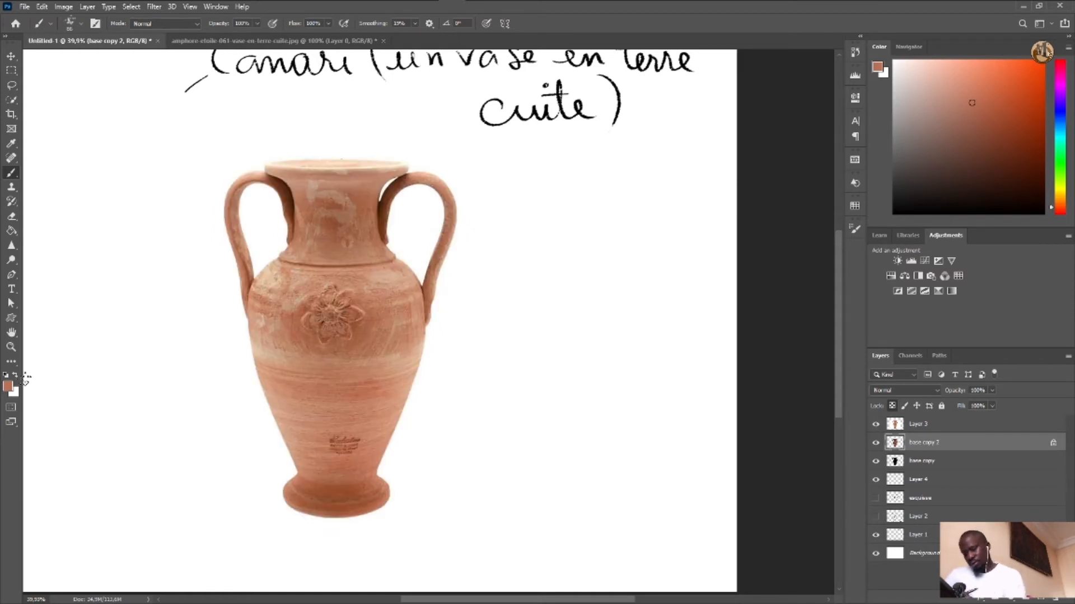
{"action": "left_click", "coordinate": [12, 145]}
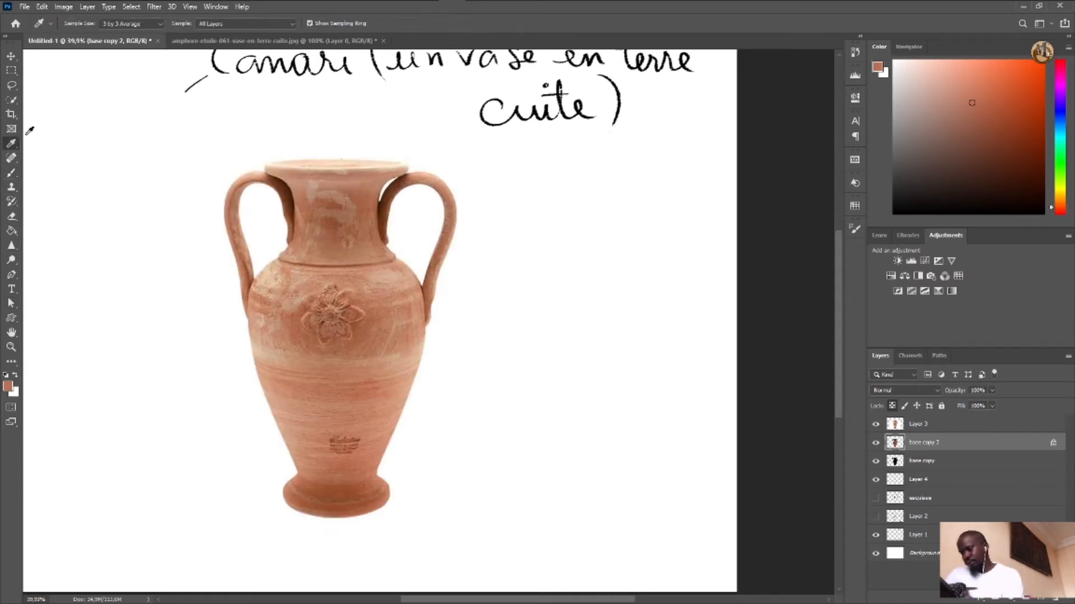
{"action": "left_click", "coordinate": [388, 348]}
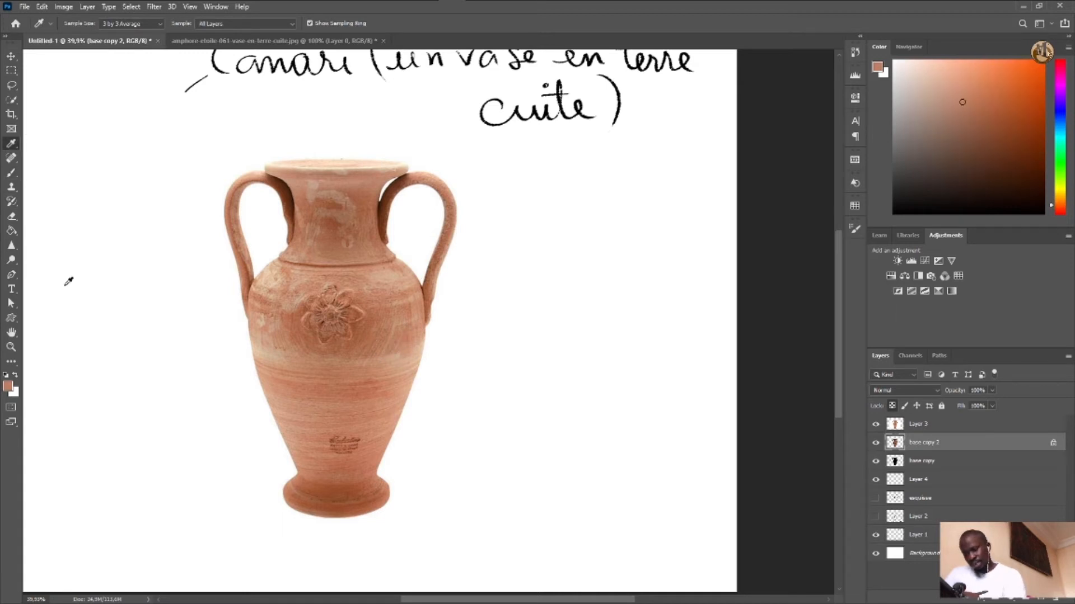
{"action": "left_click", "coordinate": [12, 172]}
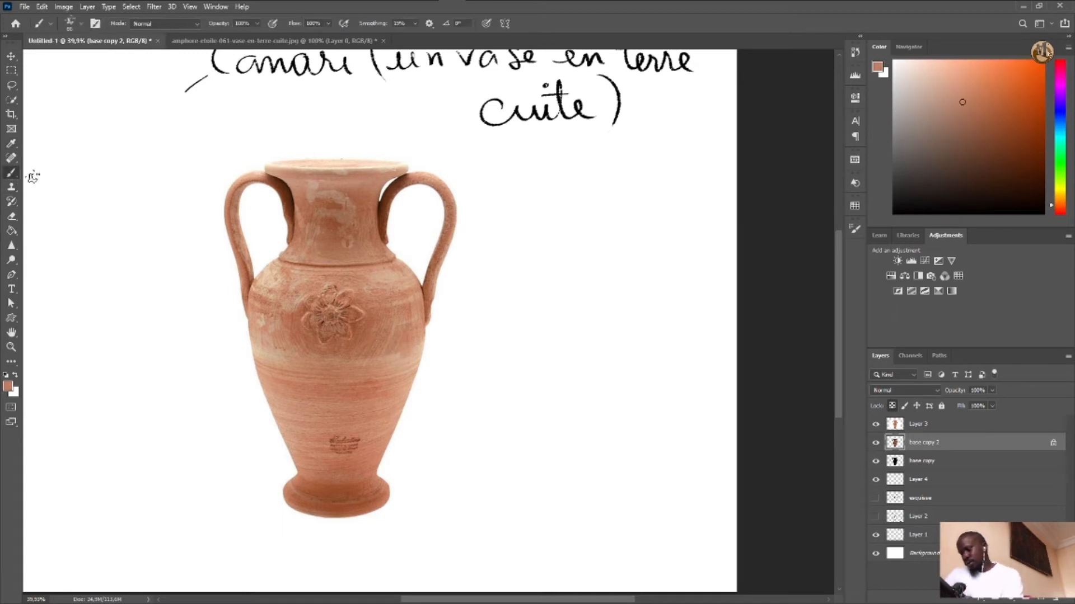
{"action": "left_click", "coordinate": [876, 423]}
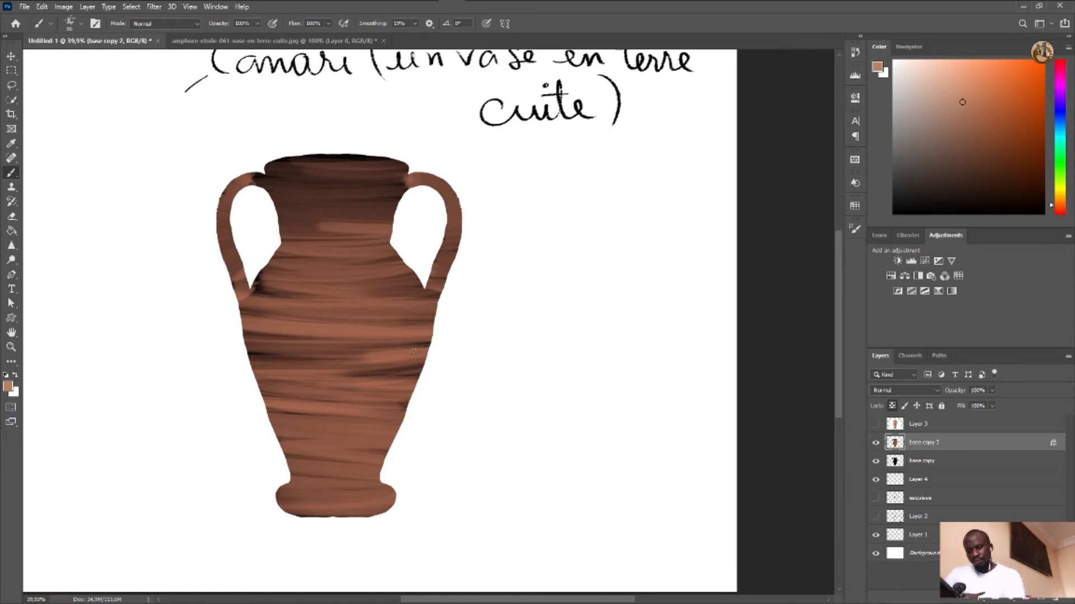
{"action": "mouse_move", "coordinate": [402, 349]}
{"action": "left_mouse_down"}
{"action": "mouse_move", "coordinate": [219, 331]}
{"action": "mouse_move", "coordinate": [451, 349]}
{"action": "mouse_move", "coordinate": [266, 349]}
{"action": "mouse_move", "coordinate": [464, 353]}
{"action": "mouse_move", "coordinate": [244, 348]}
{"action": "mouse_move", "coordinate": [424, 361]}
{"action": "mouse_move", "coordinate": [322, 375]}
{"action": "mouse_move", "coordinate": [430, 400]}
{"action": "mouse_move", "coordinate": [274, 383]}
{"action": "mouse_move", "coordinate": [410, 401]}
{"action": "mouse_move", "coordinate": [410, 414]}
{"action": "mouse_move", "coordinate": [289, 404]}
{"action": "mouse_move", "coordinate": [405, 432]}
{"action": "mouse_move", "coordinate": [282, 426]}
{"action": "mouse_move", "coordinate": [324, 448]}
{"action": "mouse_move", "coordinate": [406, 452]}
{"action": "mouse_move", "coordinate": [295, 470]}
{"action": "mouse_move", "coordinate": [390, 343]}
{"action": "mouse_move", "coordinate": [260, 339]}
{"action": "mouse_move", "coordinate": [422, 326]}
{"action": "mouse_move", "coordinate": [280, 314]}
{"action": "mouse_move", "coordinate": [427, 298]}
{"action": "mouse_move", "coordinate": [290, 287]}
{"action": "mouse_move", "coordinate": [401, 268]}
{"action": "mouse_move", "coordinate": [273, 245]}
{"action": "mouse_move", "coordinate": [367, 224]}
{"action": "mouse_move", "coordinate": [309, 243]}
{"action": "mouse_move", "coordinate": [392, 246]}
{"action": "mouse_move", "coordinate": [296, 214]}
{"action": "mouse_move", "coordinate": [383, 203]}
{"action": "mouse_move", "coordinate": [284, 194]}
{"action": "mouse_move", "coordinate": [390, 189]}
{"action": "mouse_move", "coordinate": [329, 174]}
{"action": "mouse_move", "coordinate": [405, 157]}
{"action": "mouse_move", "coordinate": [282, 165]}
{"action": "mouse_move", "coordinate": [430, 165]}
{"action": "mouse_move", "coordinate": [259, 168]}
{"action": "mouse_move", "coordinate": [395, 180]}
{"action": "left_mouse_up"}
{"action": "mouse_move", "coordinate": [401, 336]}
{"action": "left_mouse_down"}
{"action": "mouse_move", "coordinate": [273, 339]}
{"action": "mouse_move", "coordinate": [423, 325]}
{"action": "mouse_move", "coordinate": [282, 293]}
{"action": "mouse_move", "coordinate": [354, 282]}
{"action": "mouse_move", "coordinate": [308, 265]}
{"action": "left_mouse_up"}
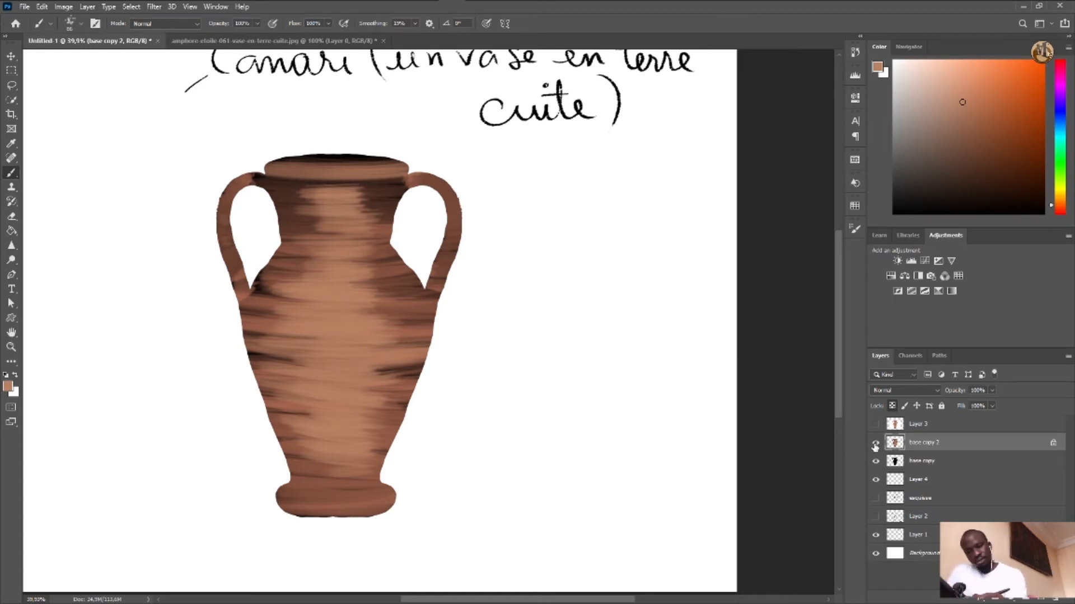
Show the reference photo on Layer 3 and sample a darker reddish brown from the vase's foot
{"action": "left_click", "coordinate": [876, 424]}
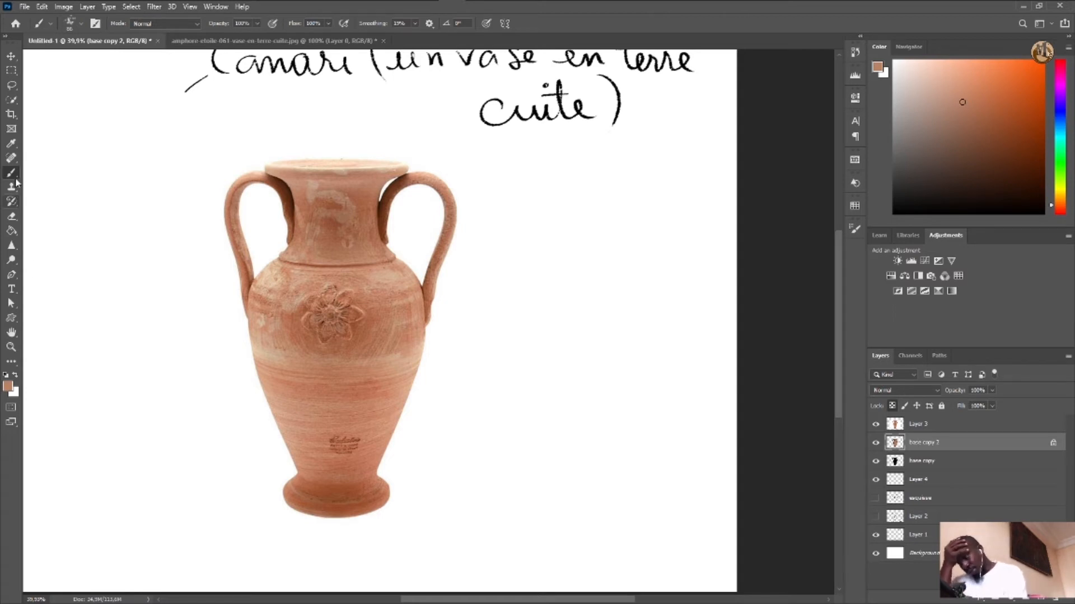
{"action": "left_click", "coordinate": [11, 143]}
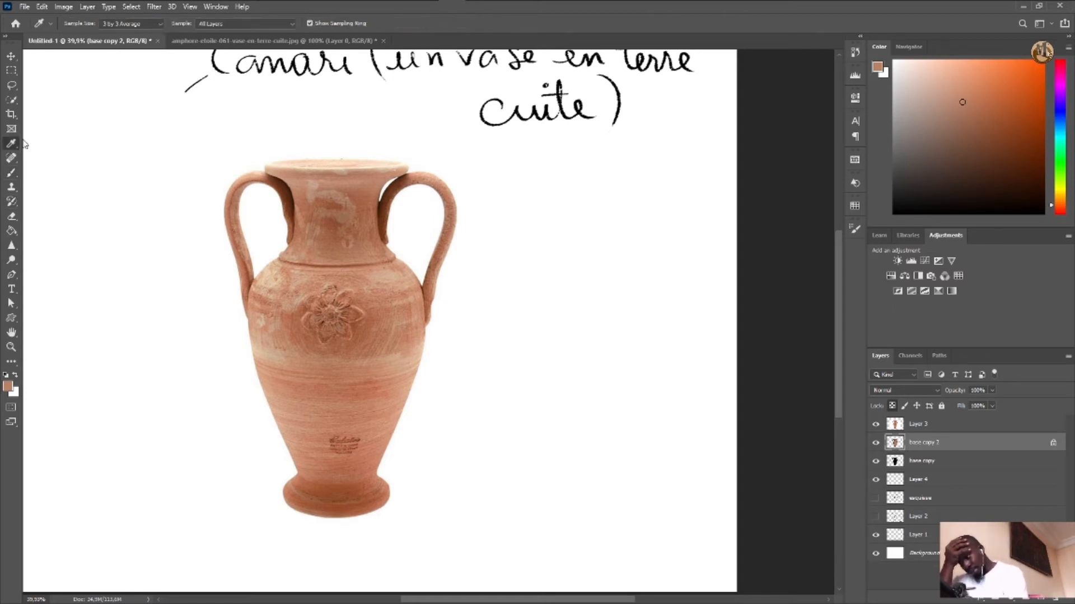
{"action": "left_click", "coordinate": [336, 495]}
{"action": "left_click", "coordinate": [333, 502]}
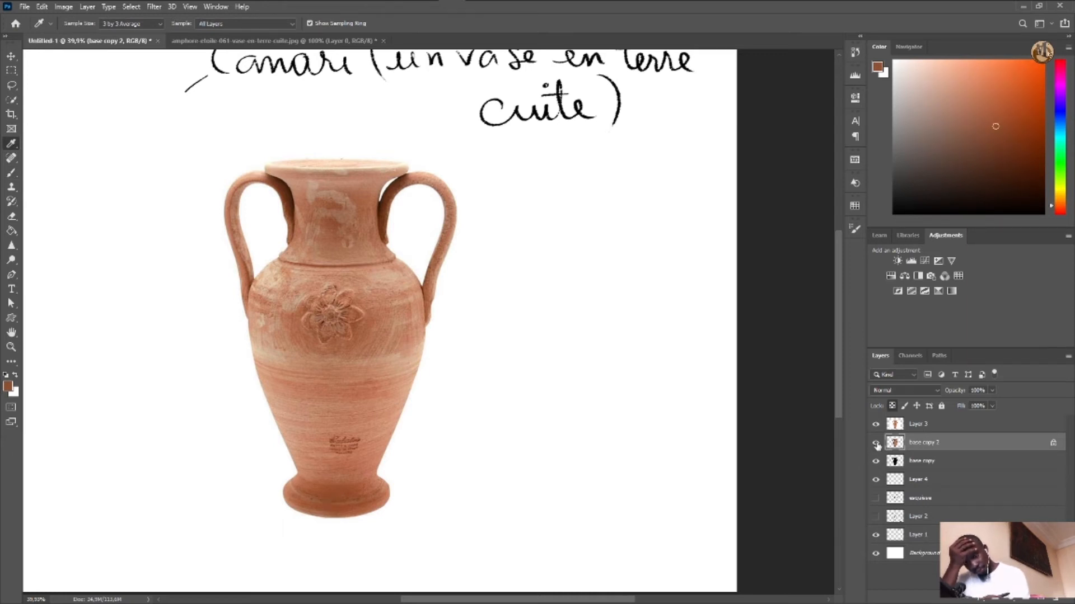
With the reference photo hidden, unlock base copy 2's transparent pixels and dab a reddish-brown swatch on the blank area beside the vase
{"action": "left_click", "coordinate": [876, 443]}
{"action": "left_click", "coordinate": [876, 444]}
{"action": "left_click", "coordinate": [876, 424]}
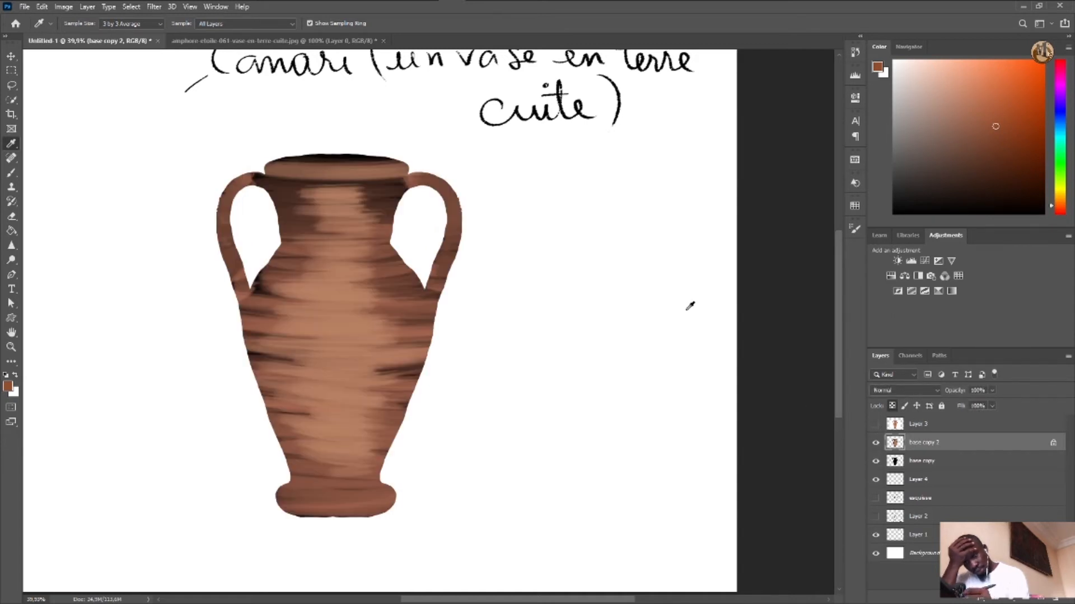
{"action": "left_click", "coordinate": [22, 168]}
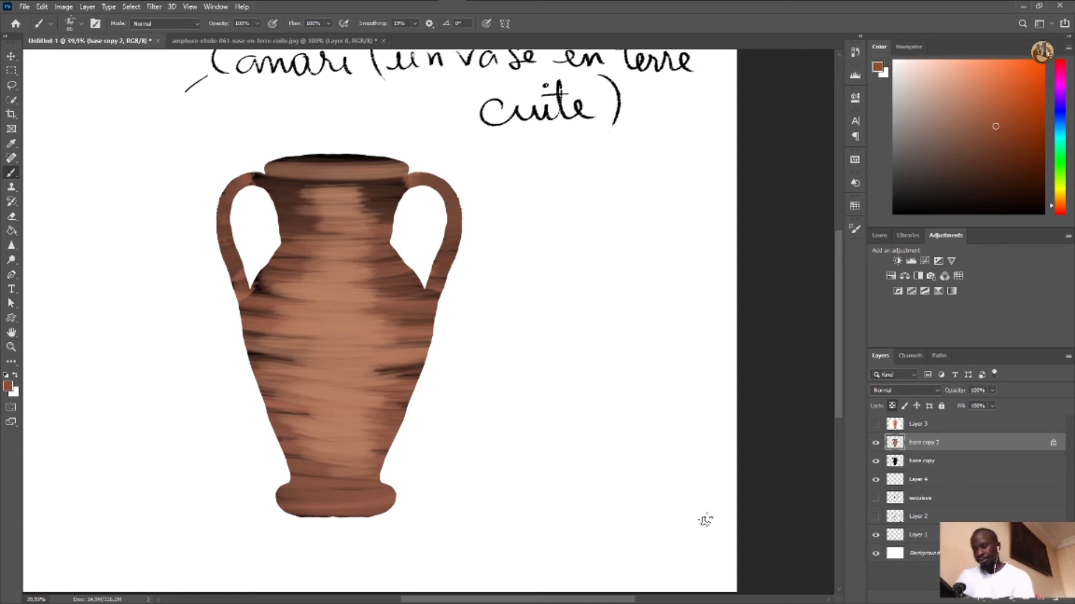
{"action": "left_click", "coordinate": [1052, 443]}
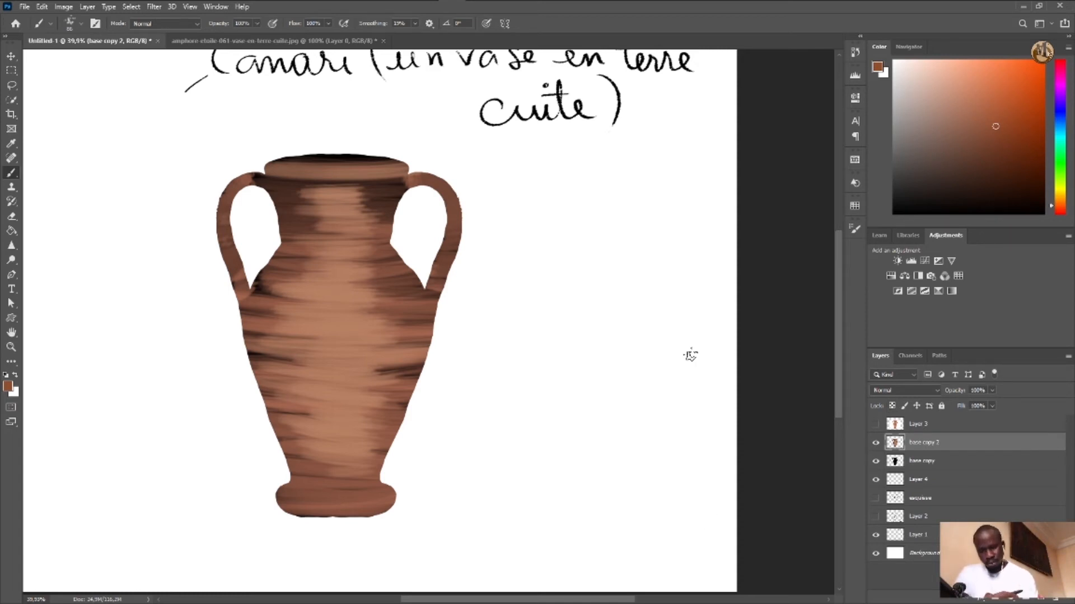
{"action": "left_click", "coordinate": [696, 297]}
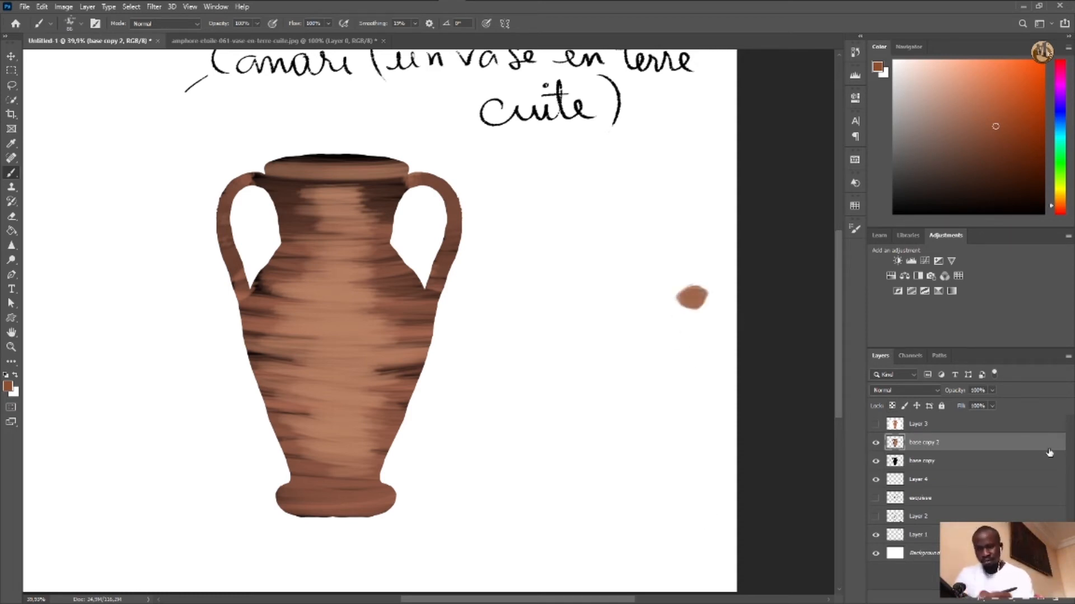
{"action": "left_click", "coordinate": [687, 295]}
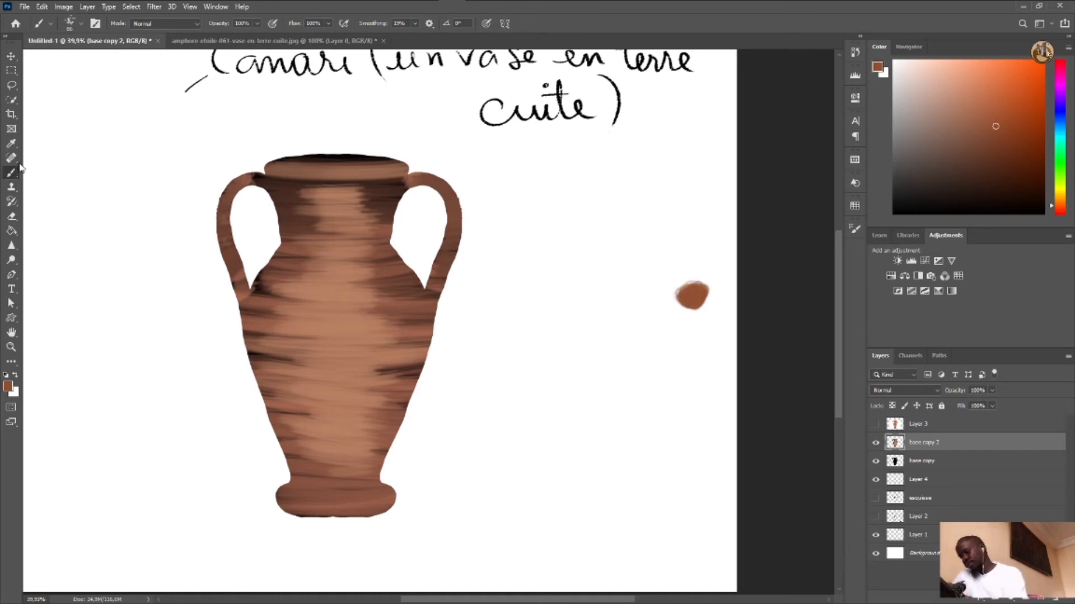
Show Layer 3 again, sample the pale beige band on the vase's belly and paint it as a swatch below the reddish-brown one
{"action": "left_click", "coordinate": [17, 143]}
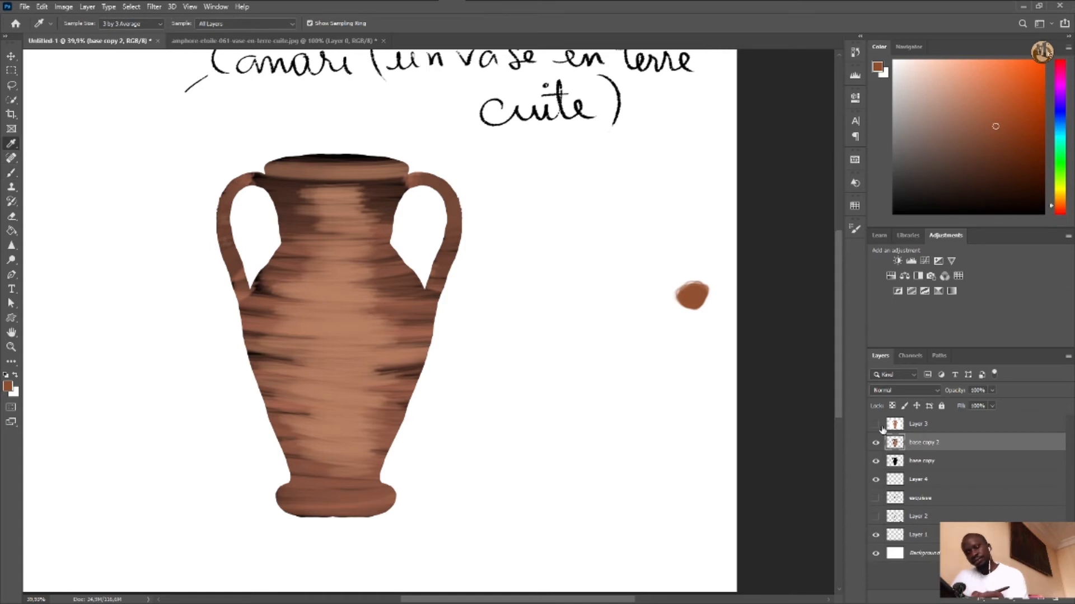
{"action": "left_click", "coordinate": [876, 424]}
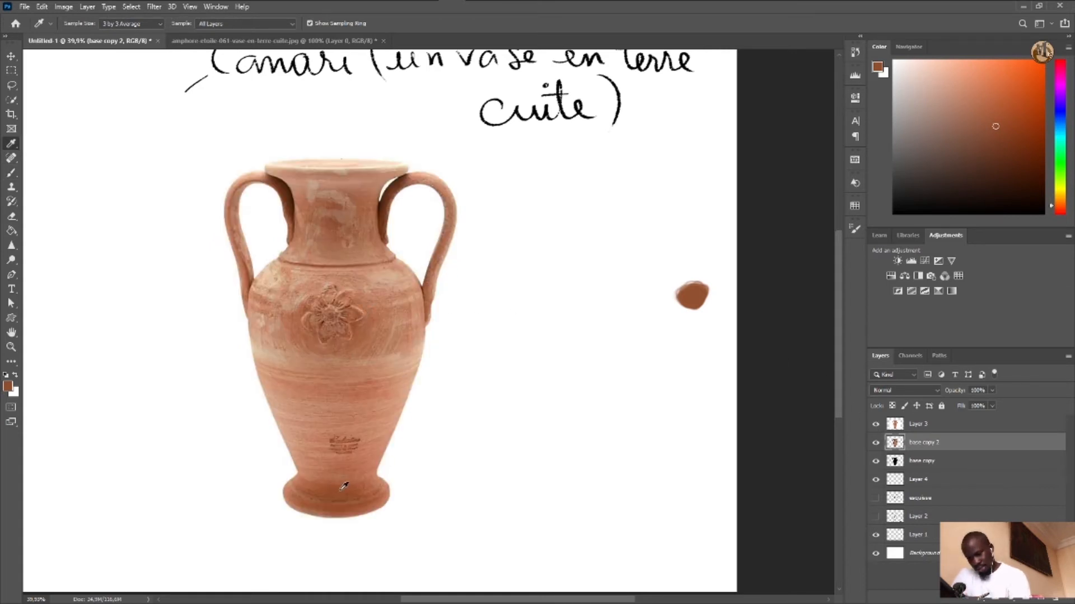
{"action": "left_click", "coordinate": [391, 356]}
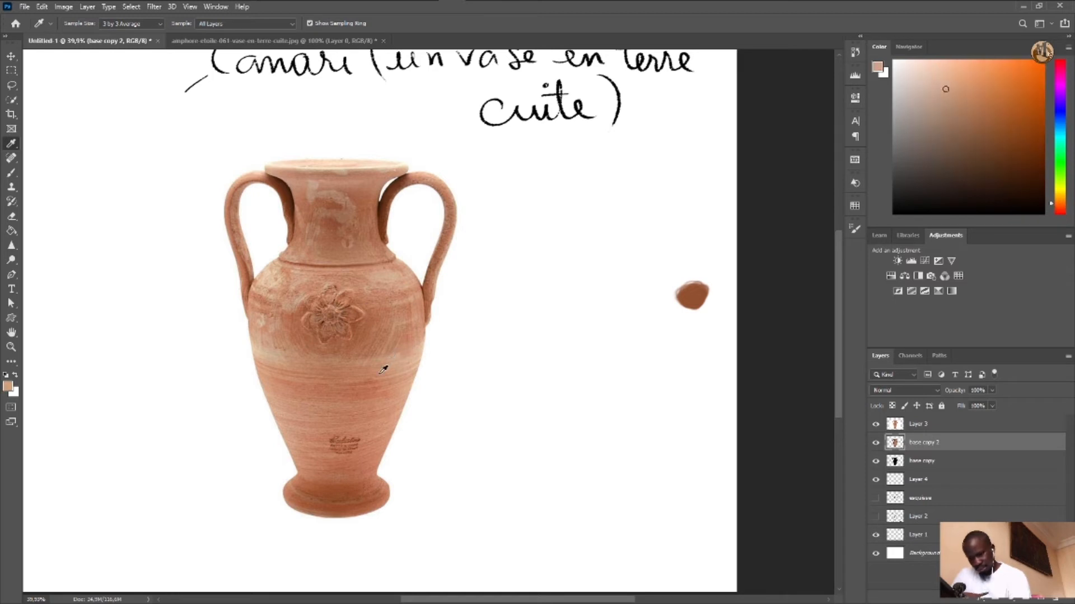
{"action": "left_click", "coordinate": [17, 171]}
{"action": "mouse_move", "coordinate": [697, 343]}
{"action": "left_mouse_down"}
{"action": "mouse_move", "coordinate": [708, 344]}
{"action": "mouse_move", "coordinate": [692, 349]}
{"action": "left_mouse_up"}
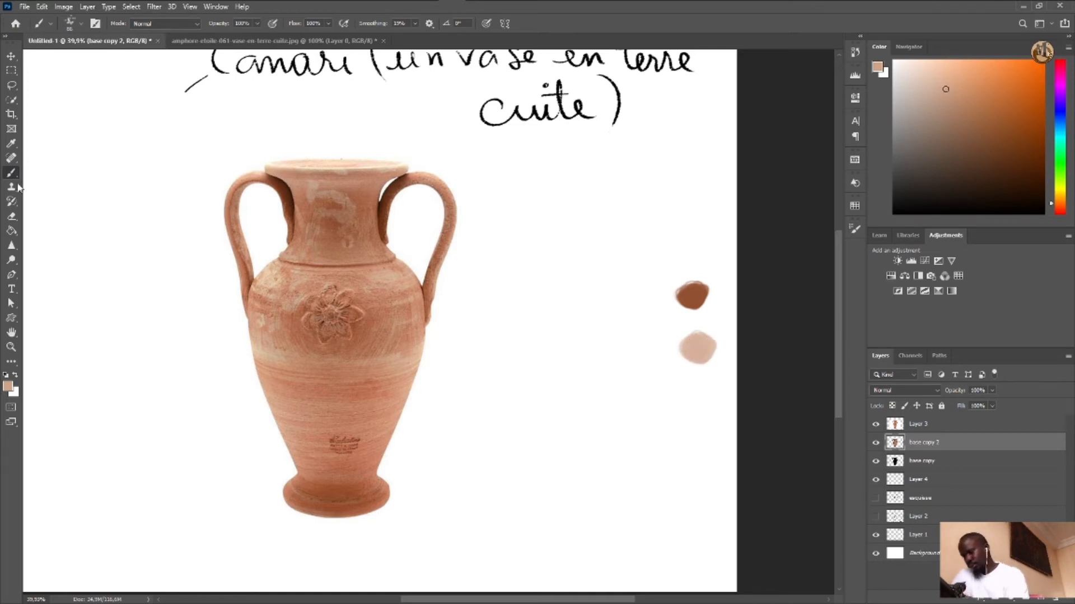
Sample the pinkish tone just under the reference vase's rim and paint it as a swatch below the beige one
{"action": "left_click", "coordinate": [11, 143]}
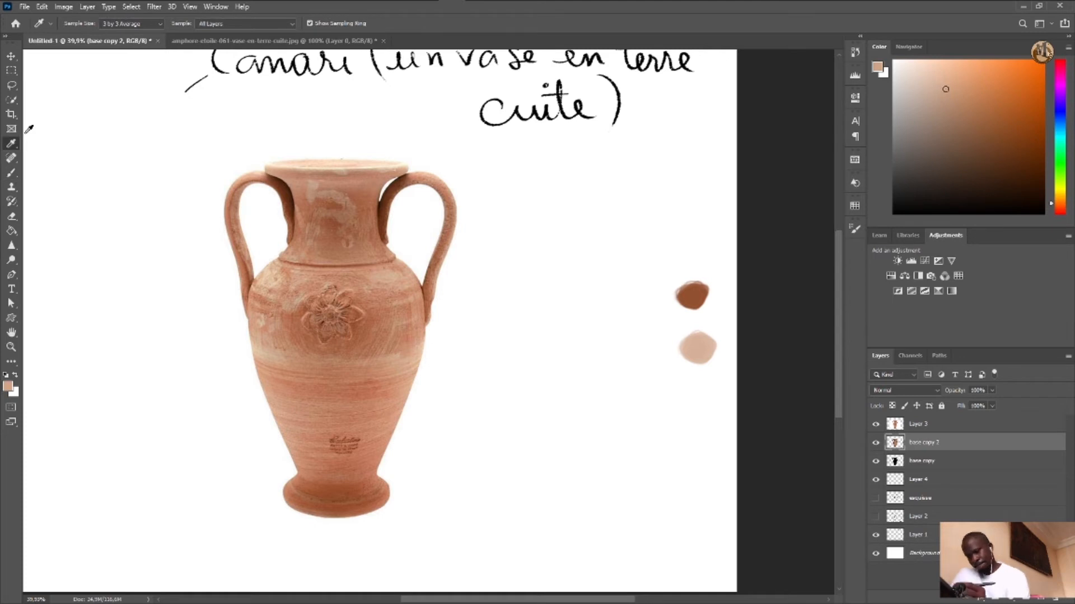
{"action": "left_click", "coordinate": [358, 178]}
{"action": "left_click", "coordinate": [12, 173]}
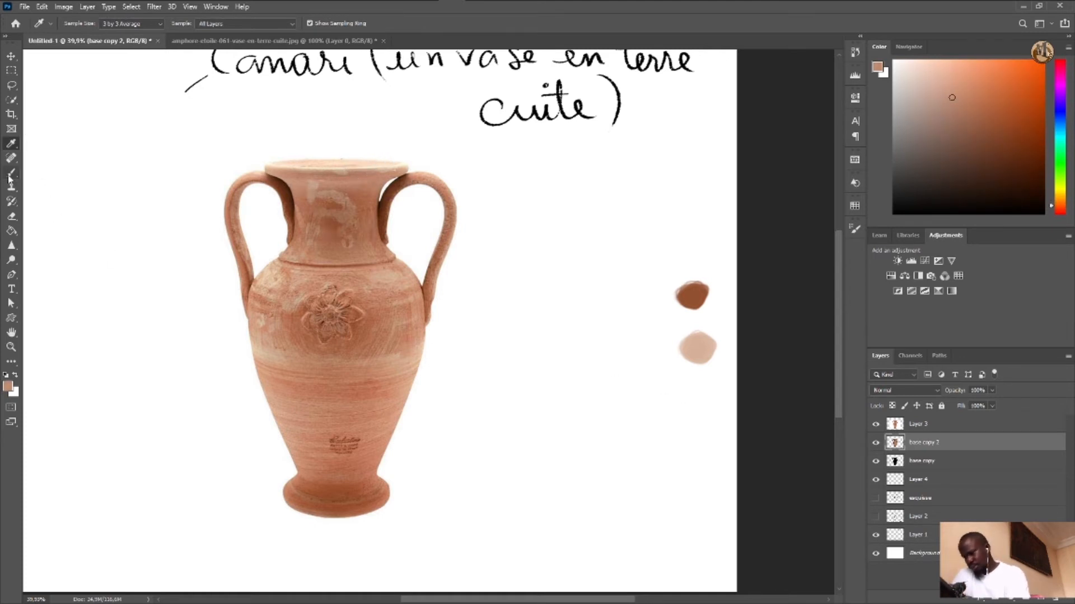
{"action": "left_click_drag", "start_coordinate": [691, 392], "coordinate": [694, 404]}
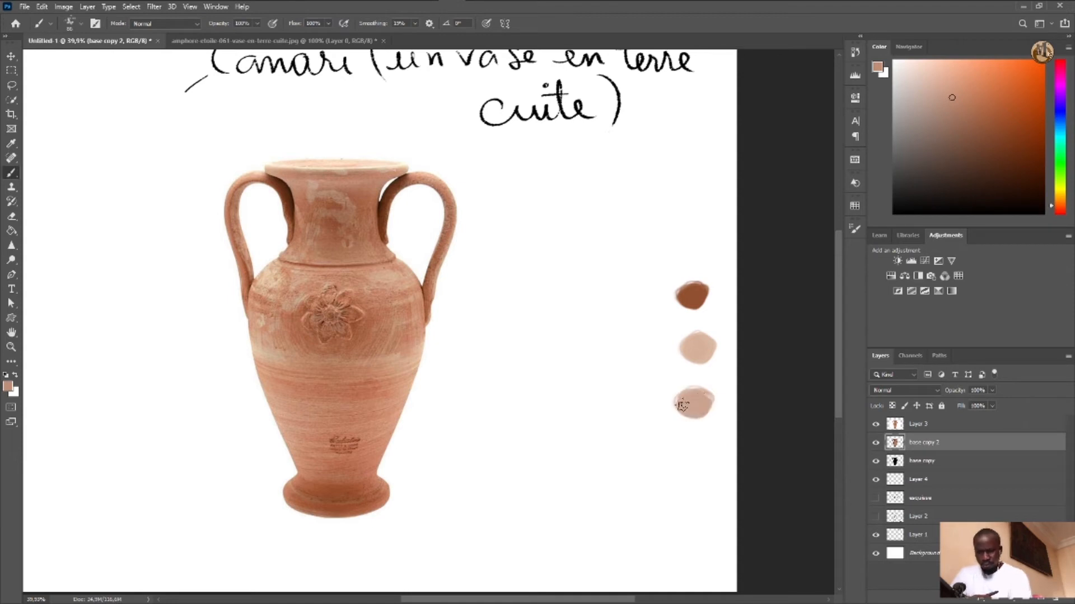
Sample the light cream from the top of the reference vase's rim and add it as the lowest swatch
{"action": "left_click", "coordinate": [12, 143]}
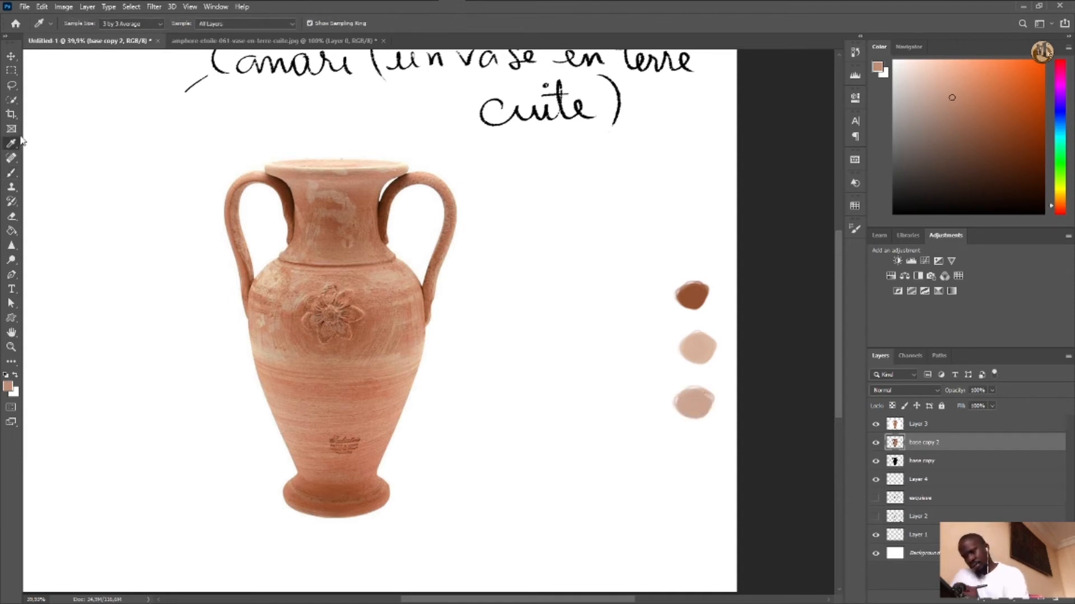
{"action": "left_click", "coordinate": [344, 165]}
{"action": "left_click", "coordinate": [11, 173]}
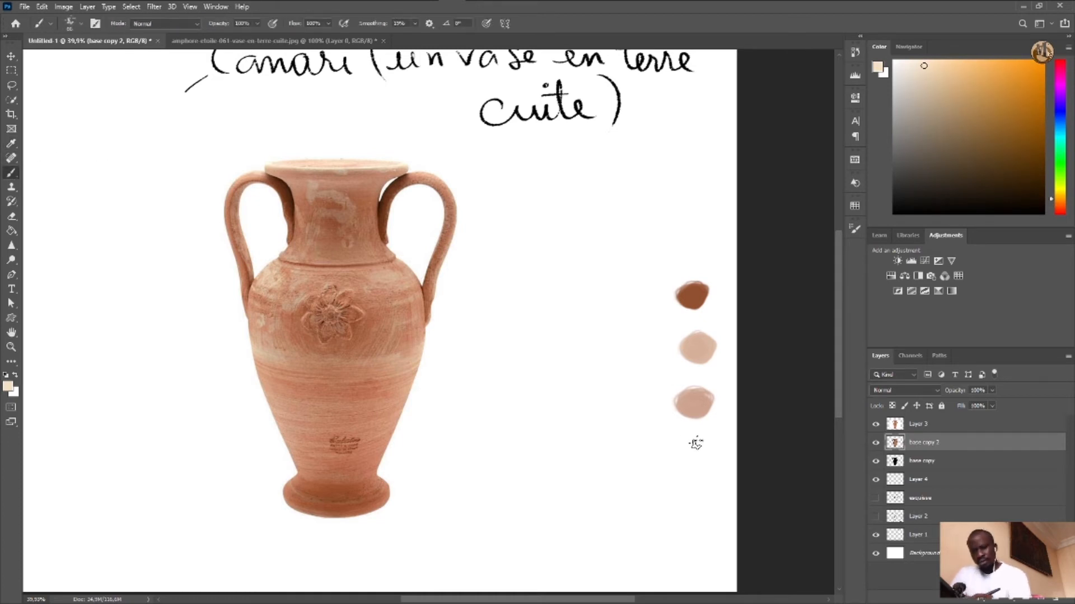
{"action": "left_click_drag", "start_coordinate": [696, 443], "coordinate": [691, 450]}
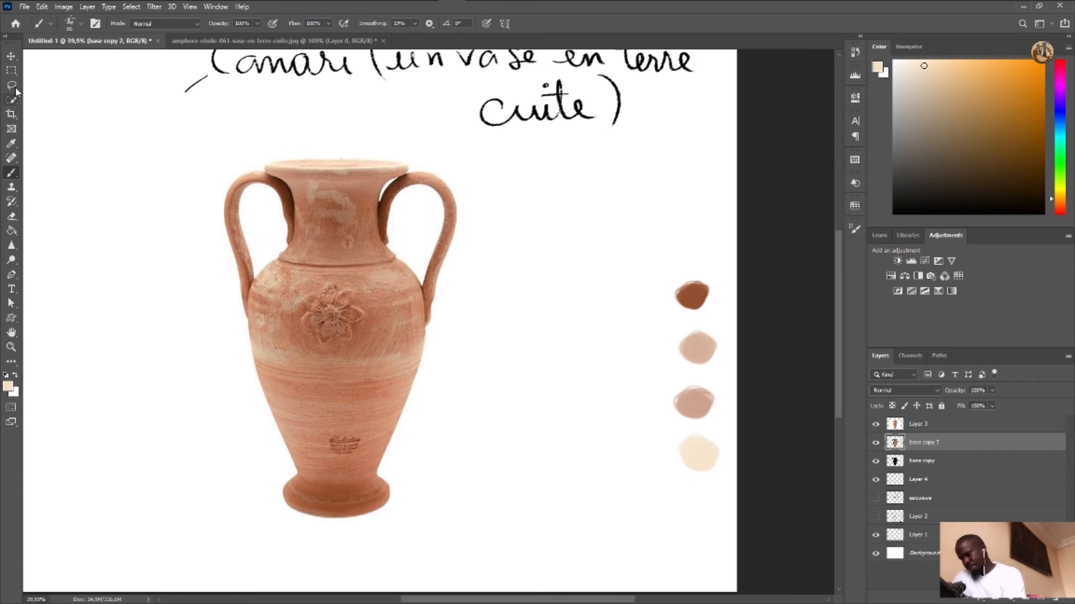
Sample the reddish tone of the stamp on the lower vase and add it as a swatch above the others
{"action": "left_click", "coordinate": [12, 143]}
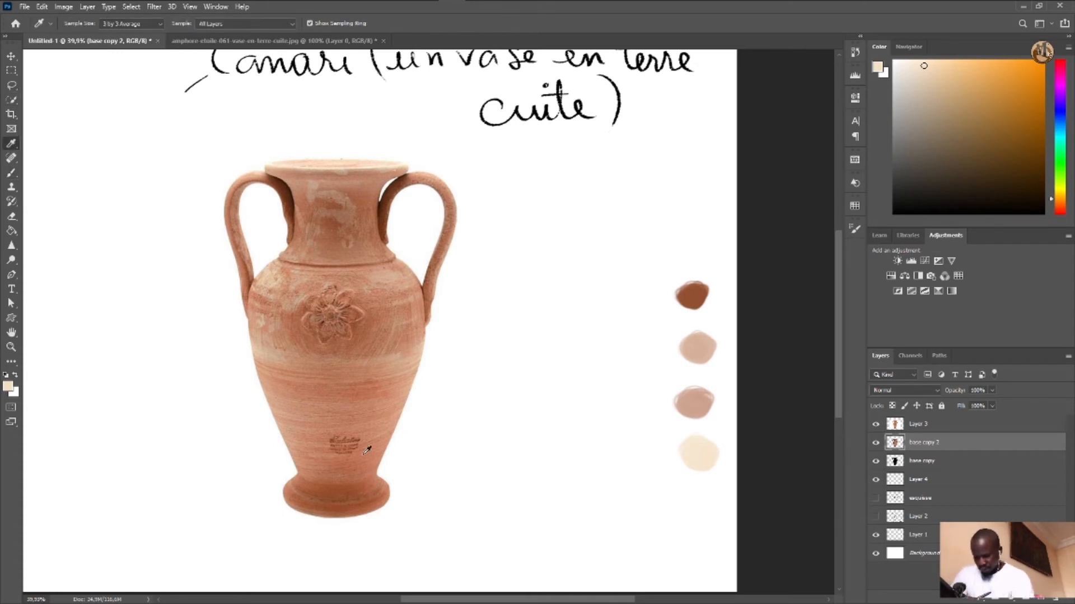
{"action": "left_click", "coordinate": [353, 439]}
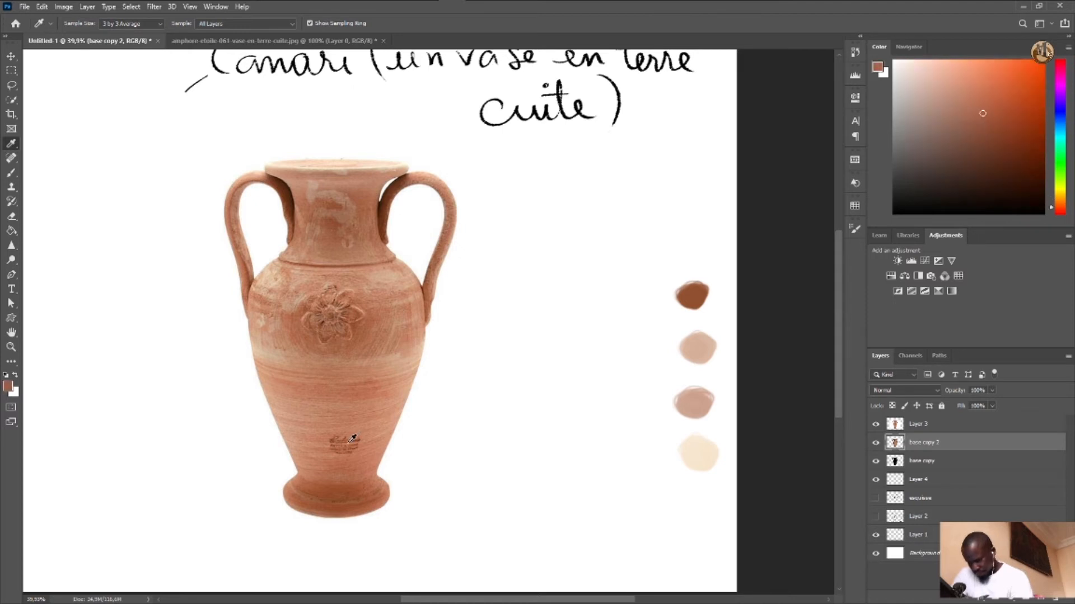
{"action": "left_click", "coordinate": [12, 172]}
{"action": "left_click_drag", "start_coordinate": [696, 245], "coordinate": [687, 256]}
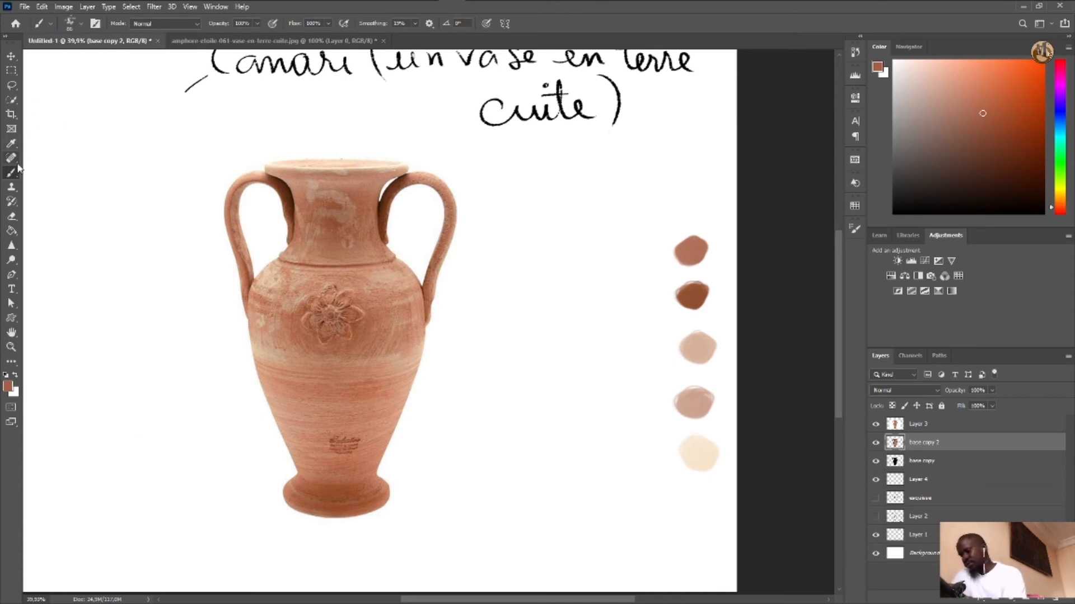
Lock the transparent pixels of the base copy layer, dismissing the Layer Style dialog without changes
{"action": "double_click", "coordinate": [1056, 451]}
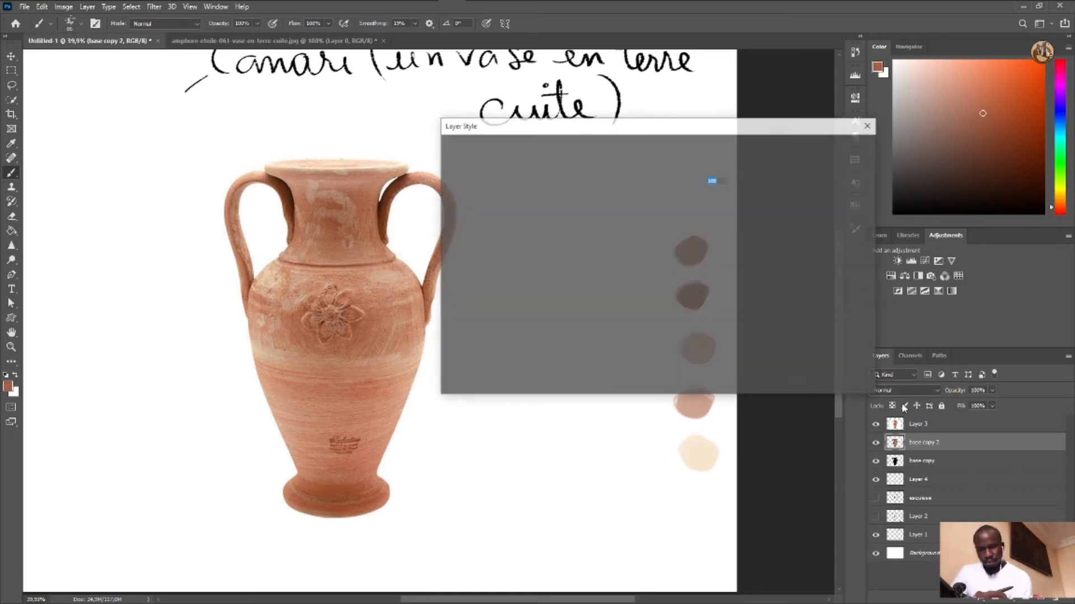
{"action": "left_click", "coordinate": [869, 121]}
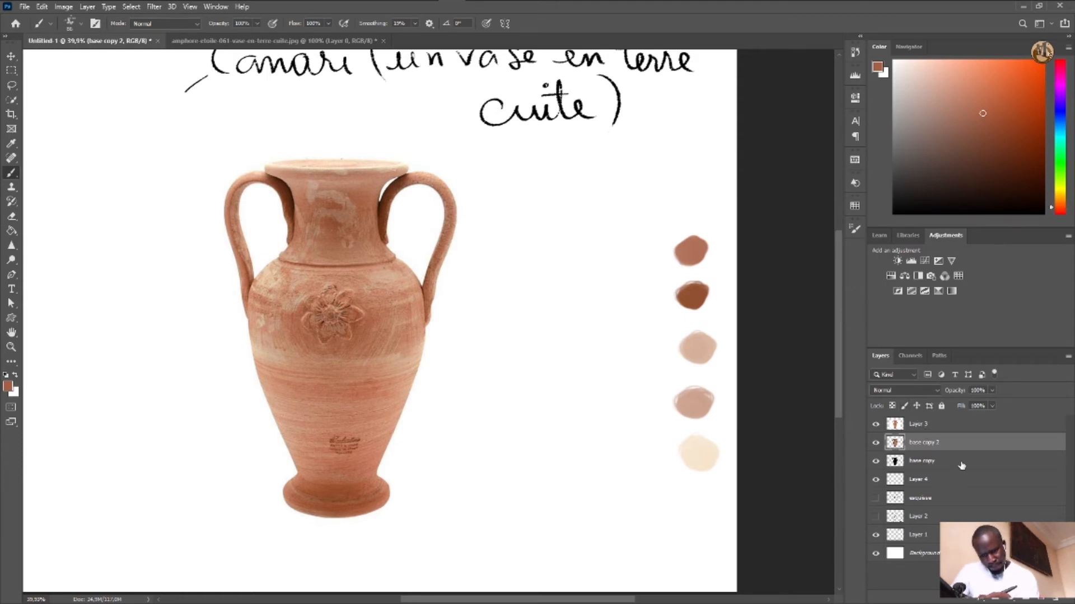
{"action": "double_click", "coordinate": [961, 464]}
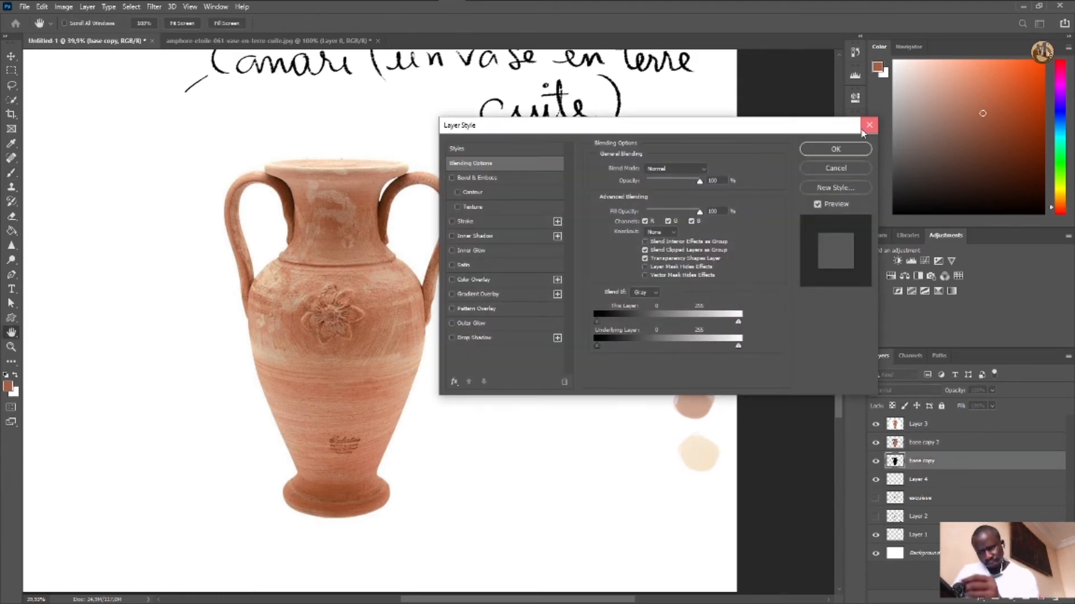
{"action": "left_click", "coordinate": [869, 122]}
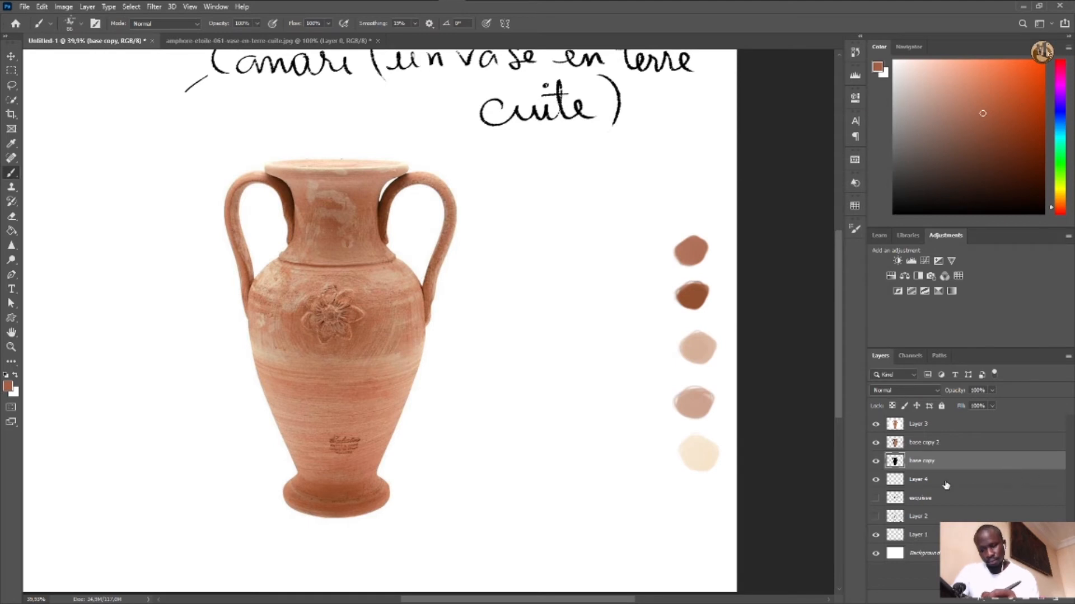
{"action": "left_click", "coordinate": [893, 406]}
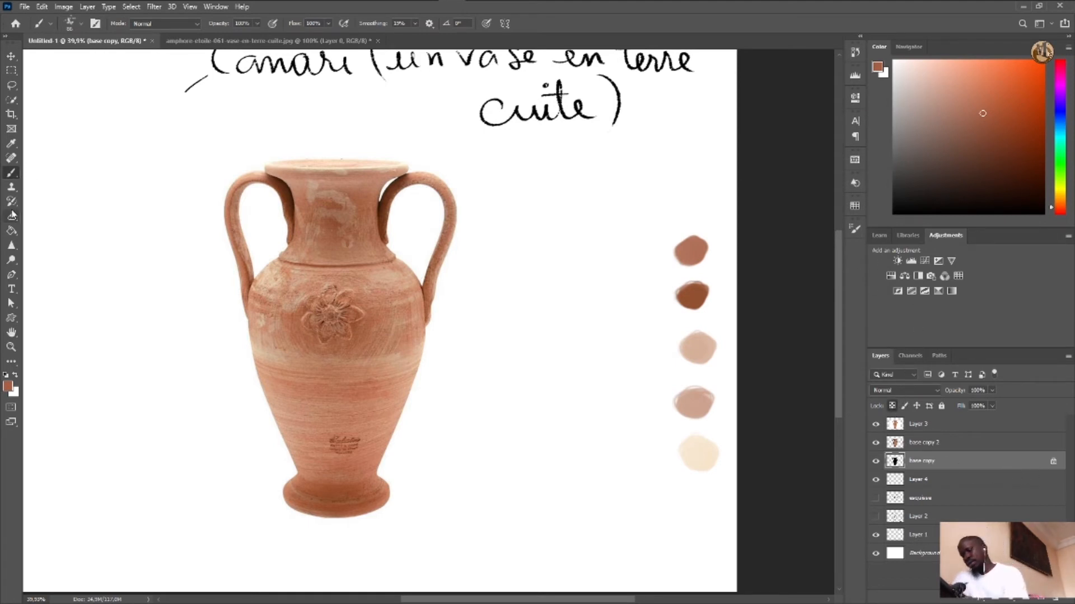
Hide the reference photo and pick up the dark reddish brown from its painted swatch for the Brush tool
{"action": "left_click", "coordinate": [876, 426]}
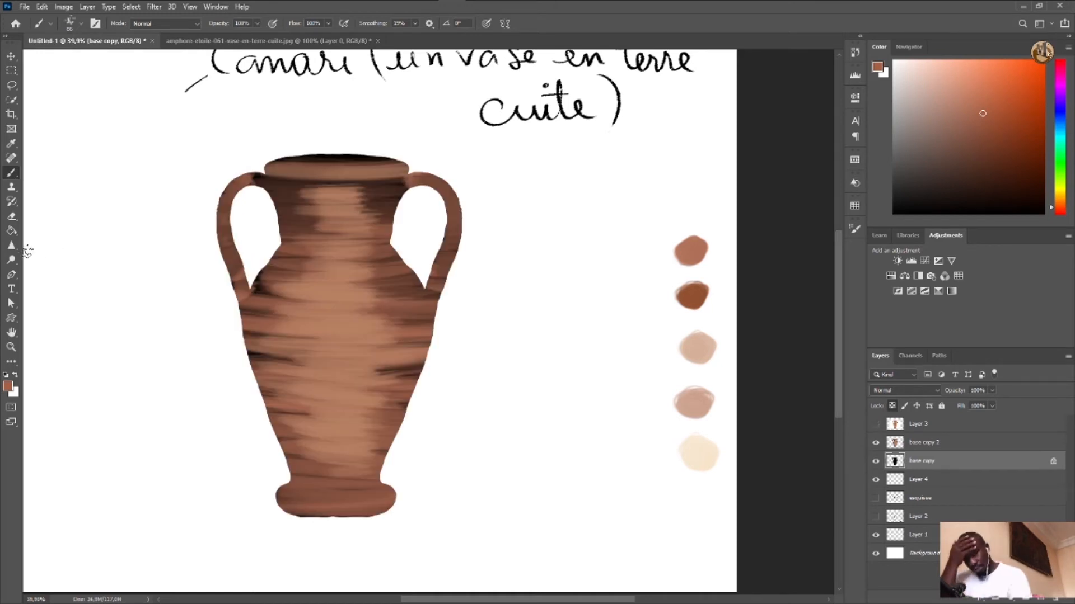
{"action": "left_click", "coordinate": [11, 143]}
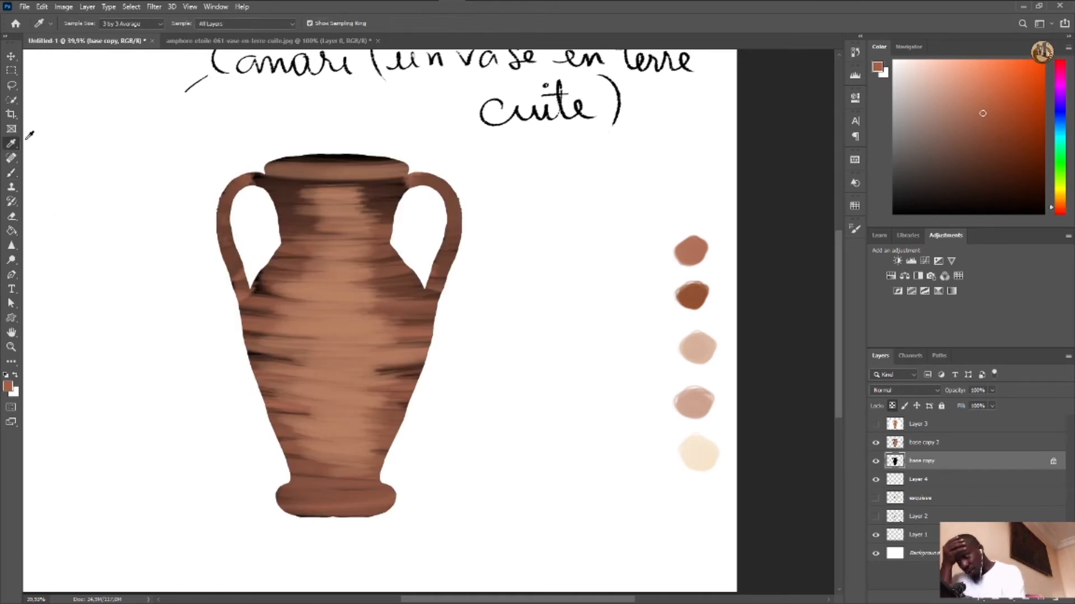
{"action": "left_click", "coordinate": [695, 290]}
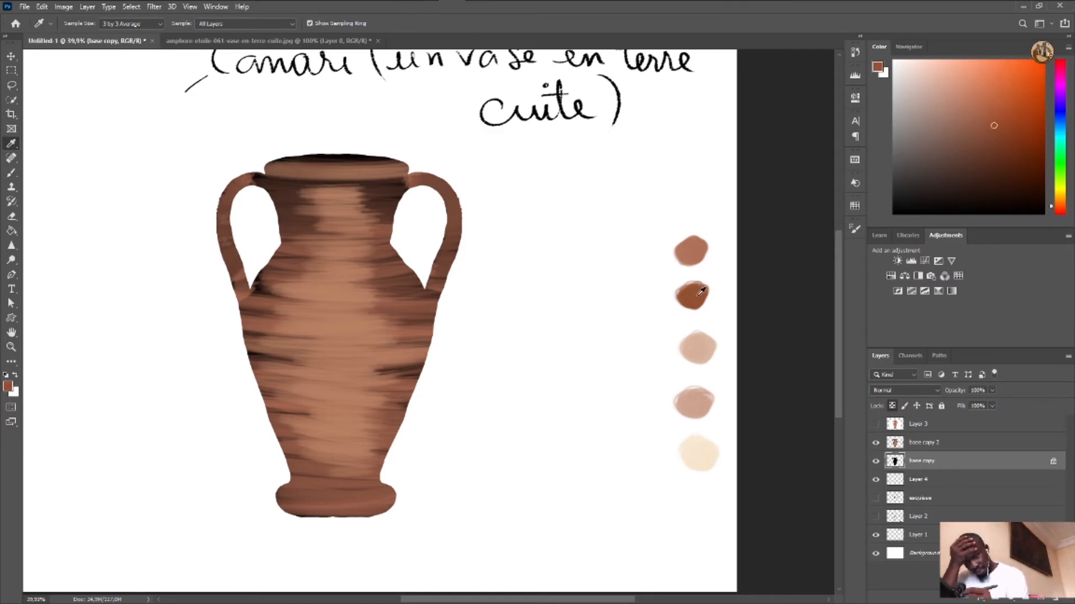
{"action": "left_click", "coordinate": [11, 173]}
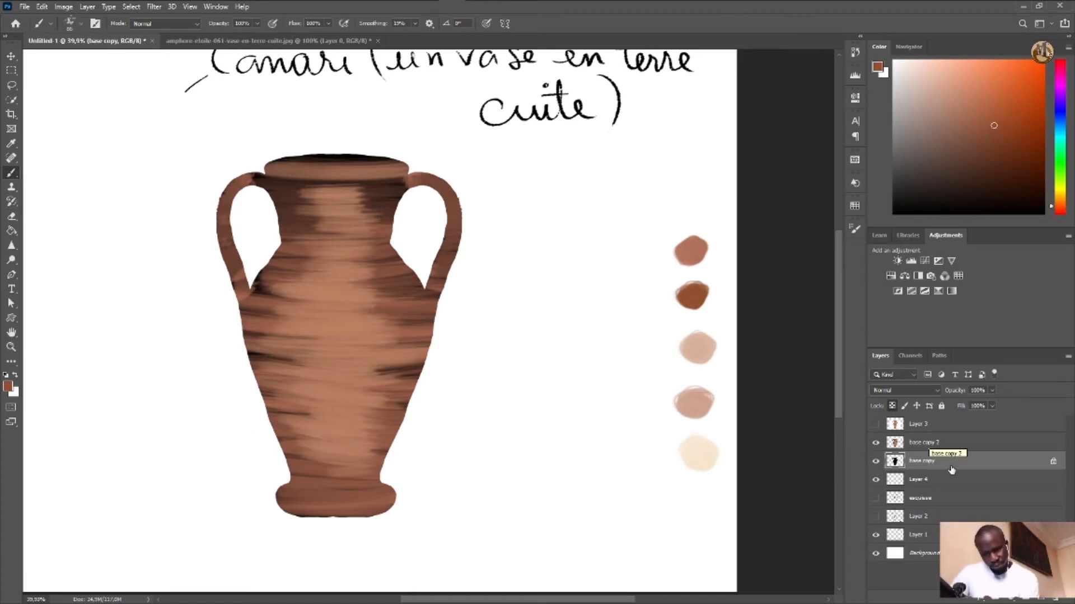
Try a reddish-brown stroke across the lower vase on base copy 2, and undo it
{"action": "left_click", "coordinate": [957, 445]}
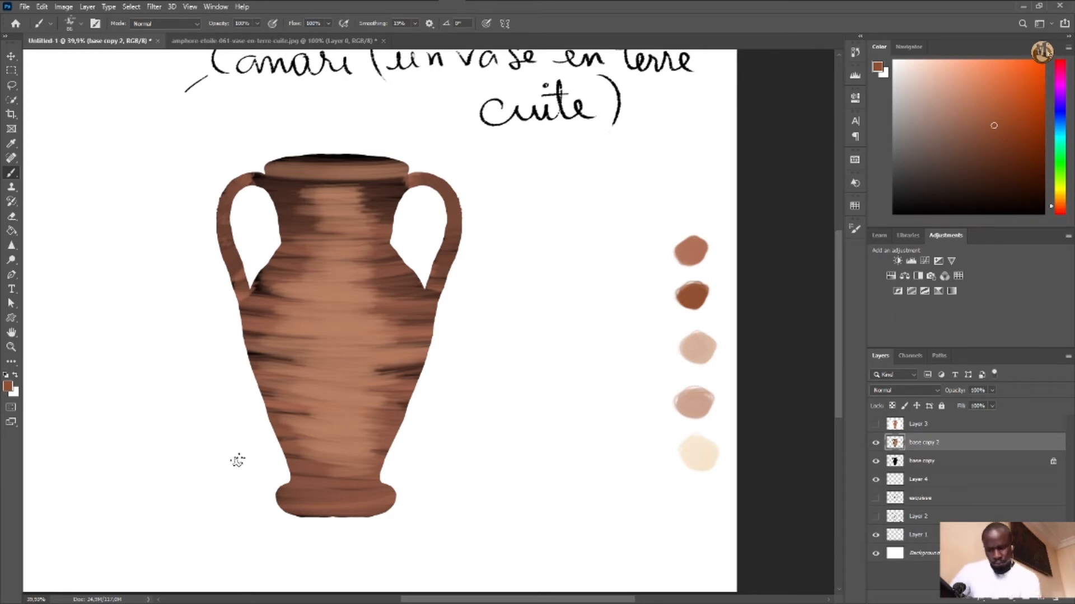
{"action": "mouse_move", "coordinate": [453, 427]}
{"action": "left_mouse_down"}
{"action": "mouse_move", "coordinate": [333, 403]}
{"action": "mouse_move", "coordinate": [318, 420]}
{"action": "left_mouse_up"}
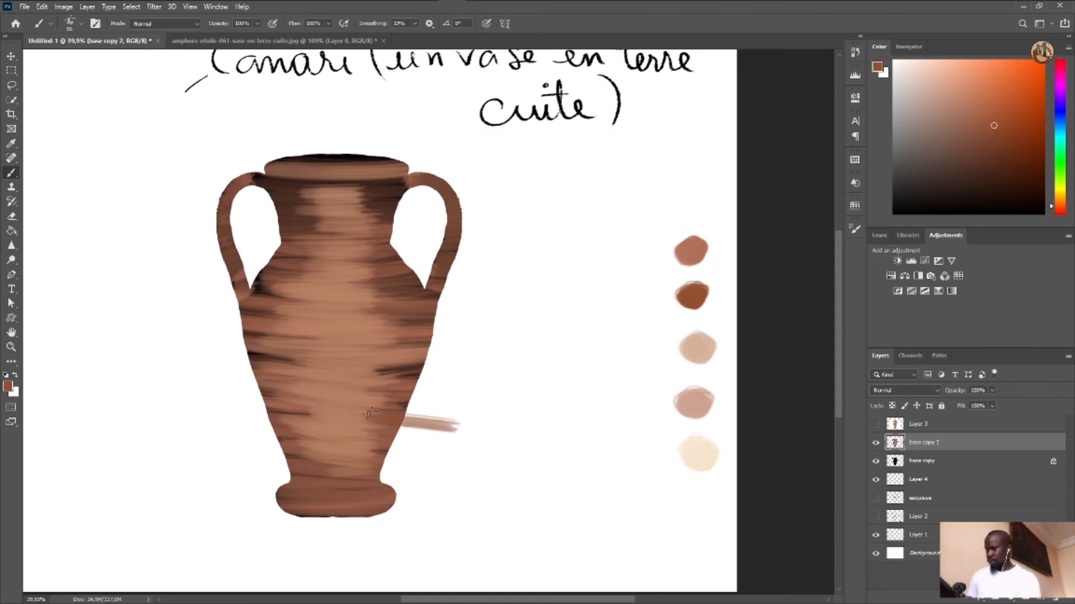
{"action": "key", "text": "ctrl+z"}
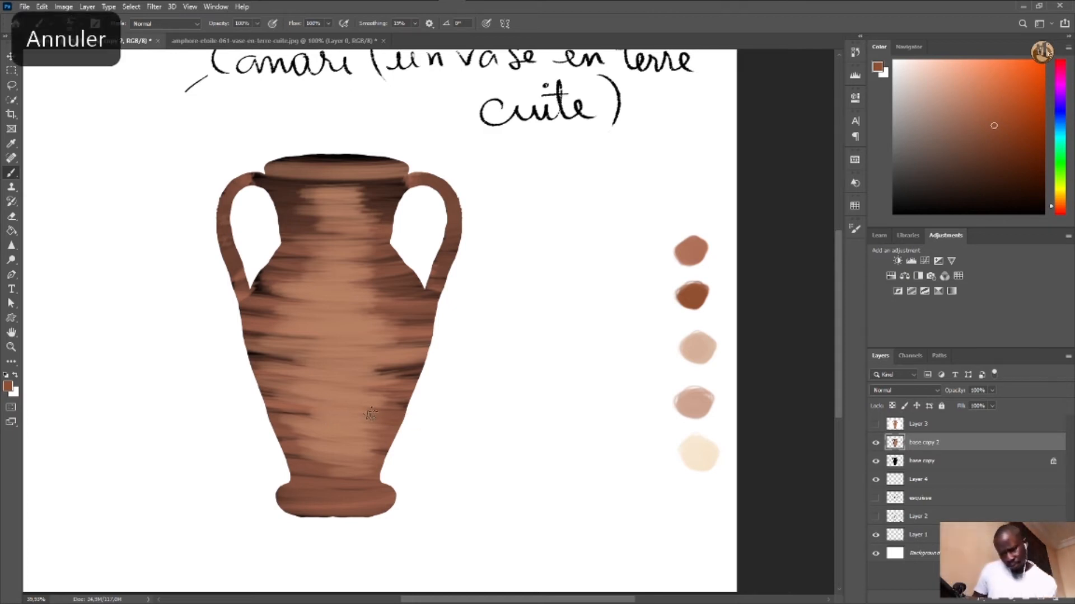
Try a reddish-brown stroke low on the base copy silhouette, check it with base copy 2 hidden, and undo it
{"action": "left_click", "coordinate": [932, 466]}
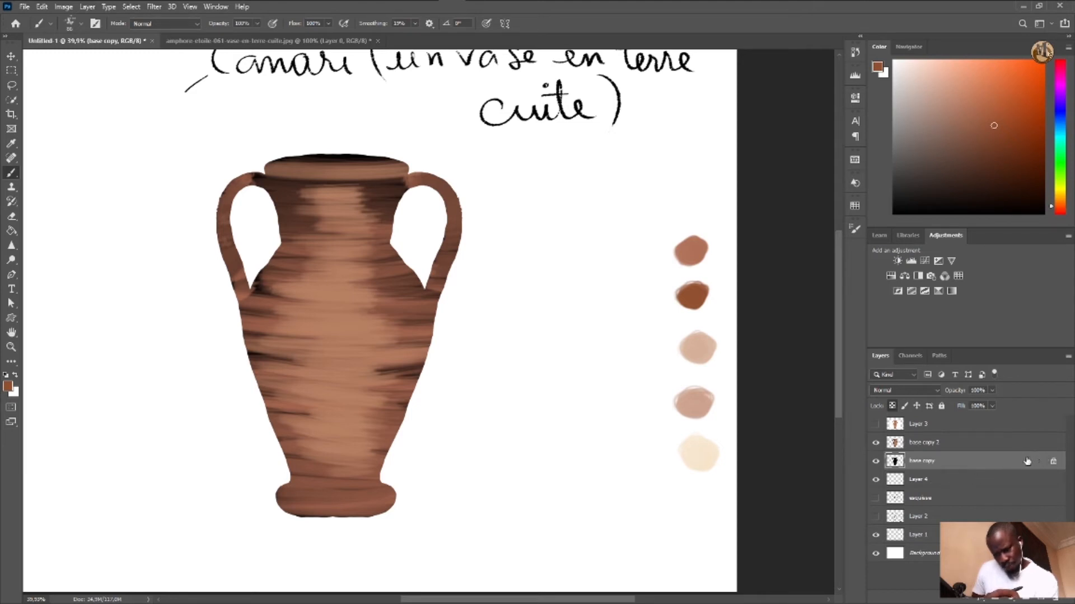
{"action": "left_click", "coordinate": [876, 443]}
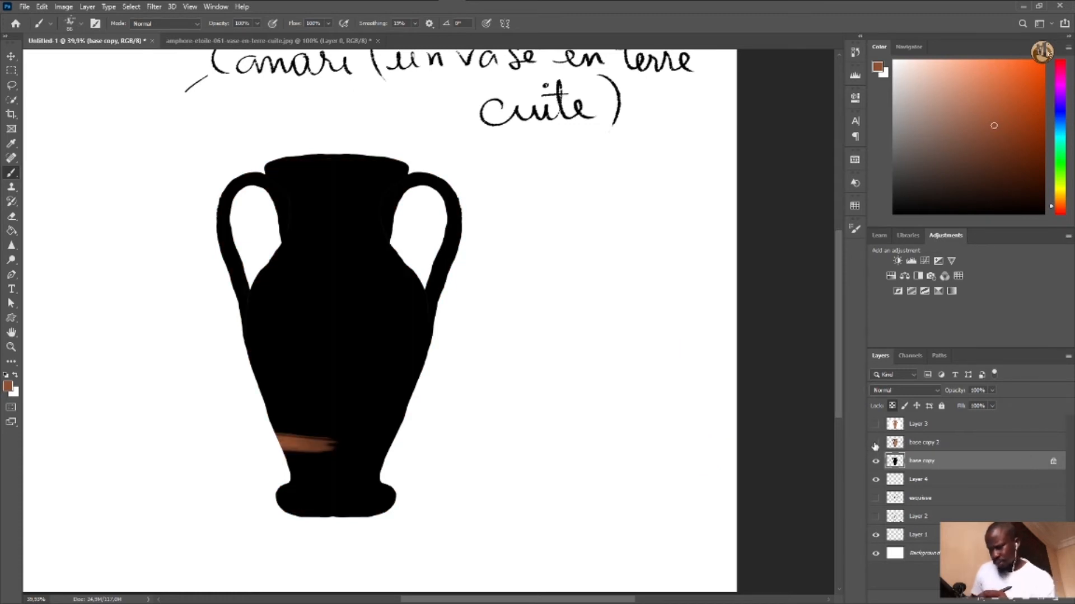
{"action": "key", "text": "ctrl+z"}
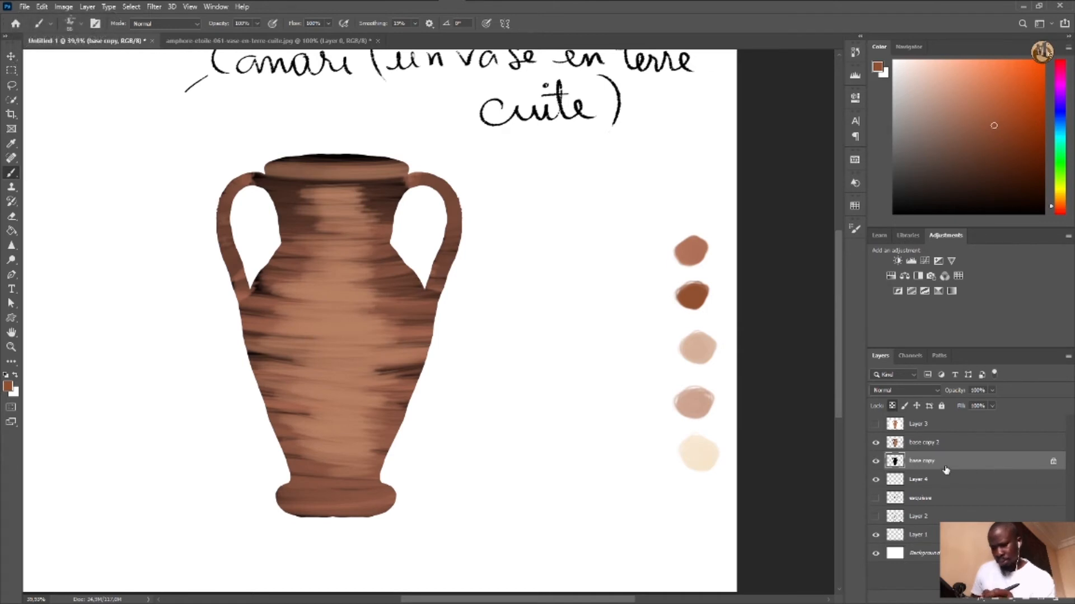
Select the base copy 2 layer and lock its transparent pixels
{"action": "left_click", "coordinate": [1046, 448]}
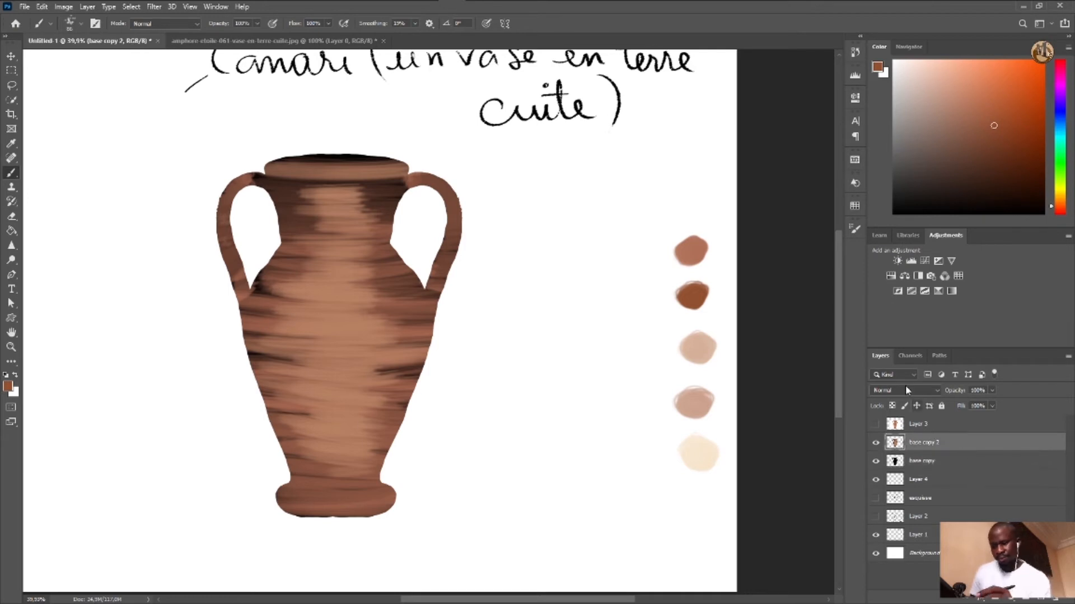
{"action": "left_click", "coordinate": [892, 405]}
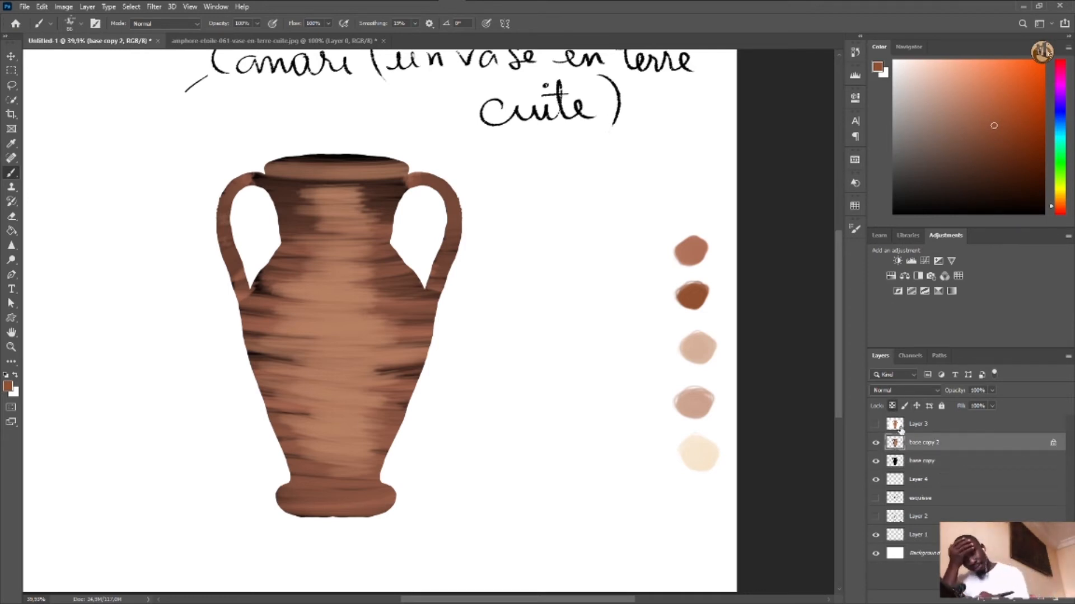
Paint reddish brown over the lower body, then shade the vase's right side and foot with a very dark brown
{"action": "mouse_move", "coordinate": [274, 421]}
{"action": "left_mouse_down"}
{"action": "mouse_move", "coordinate": [350, 425]}
{"action": "mouse_move", "coordinate": [211, 417]}
{"action": "mouse_move", "coordinate": [325, 422]}
{"action": "mouse_move", "coordinate": [326, 435]}
{"action": "mouse_move", "coordinate": [238, 433]}
{"action": "mouse_move", "coordinate": [274, 434]}
{"action": "left_mouse_up"}
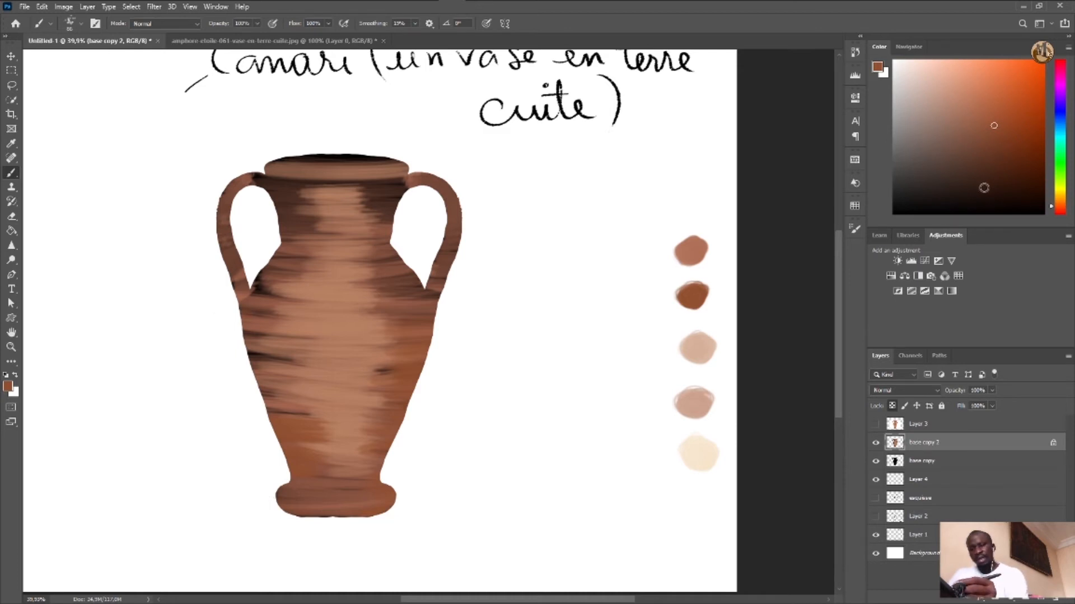
{"action": "left_click", "coordinate": [983, 188]}
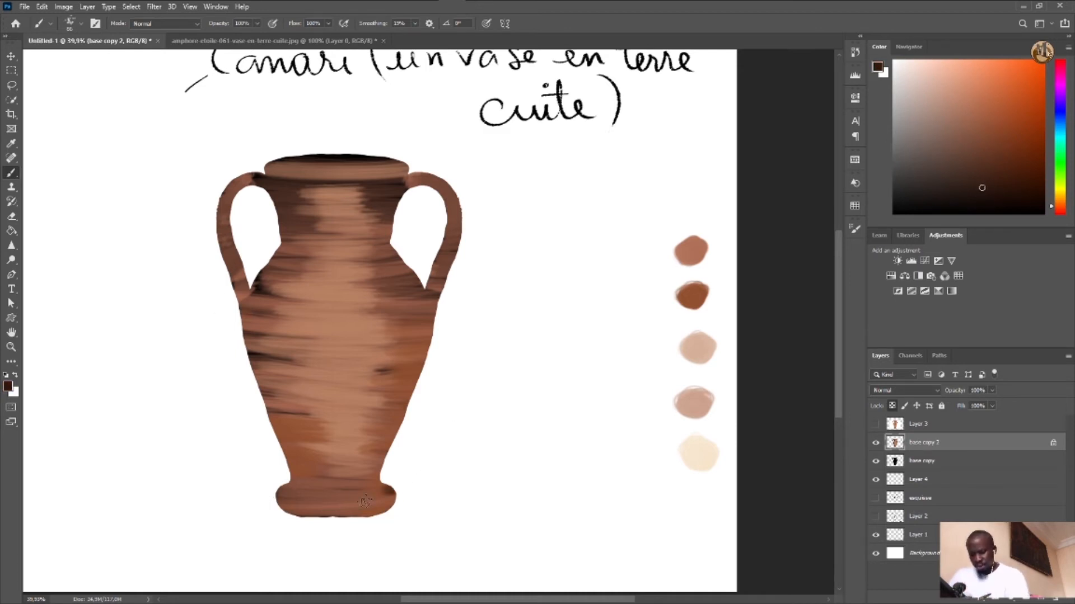
{"action": "left_click_drag", "start_coordinate": [363, 512], "coordinate": [392, 506]}
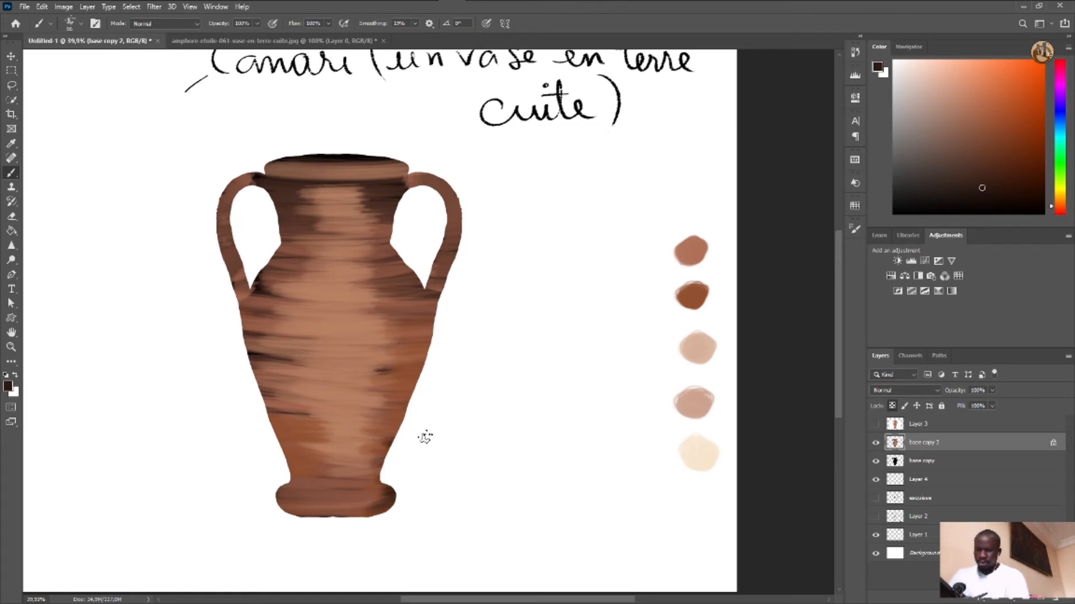
{"action": "mouse_move", "coordinate": [425, 437]}
{"action": "left_mouse_down"}
{"action": "mouse_move", "coordinate": [441, 403]}
{"action": "mouse_move", "coordinate": [367, 393]}
{"action": "mouse_move", "coordinate": [367, 377]}
{"action": "mouse_move", "coordinate": [429, 359]}
{"action": "mouse_move", "coordinate": [378, 365]}
{"action": "mouse_move", "coordinate": [443, 353]}
{"action": "mouse_move", "coordinate": [448, 343]}
{"action": "mouse_move", "coordinate": [389, 342]}
{"action": "mouse_move", "coordinate": [408, 319]}
{"action": "mouse_move", "coordinate": [432, 385]}
{"action": "mouse_move", "coordinate": [374, 397]}
{"action": "mouse_move", "coordinate": [338, 432]}
{"action": "mouse_move", "coordinate": [341, 448]}
{"action": "mouse_move", "coordinate": [398, 454]}
{"action": "mouse_move", "coordinate": [413, 475]}
{"action": "mouse_move", "coordinate": [260, 489]}
{"action": "mouse_move", "coordinate": [301, 487]}
{"action": "mouse_move", "coordinate": [324, 509]}
{"action": "mouse_move", "coordinate": [273, 495]}
{"action": "left_mouse_up"}
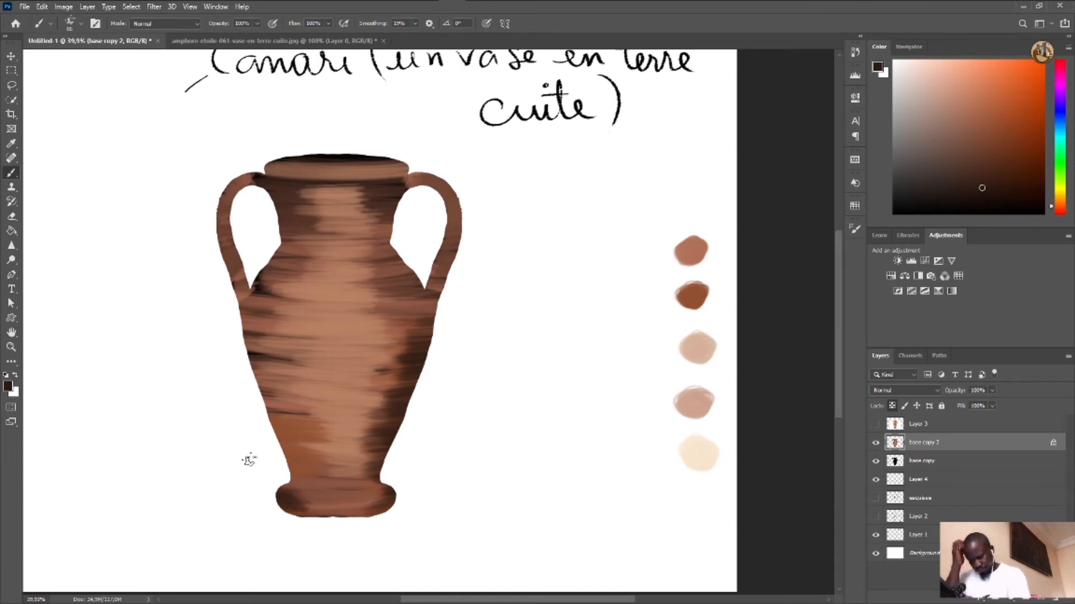
{"action": "mouse_move", "coordinate": [249, 460]}
{"action": "left_mouse_down"}
{"action": "mouse_move", "coordinate": [308, 482]}
{"action": "mouse_move", "coordinate": [241, 464]}
{"action": "mouse_move", "coordinate": [335, 492]}
{"action": "mouse_move", "coordinate": [269, 511]}
{"action": "mouse_move", "coordinate": [301, 496]}
{"action": "mouse_move", "coordinate": [291, 492]}
{"action": "mouse_move", "coordinate": [290, 517]}
{"action": "left_mouse_up"}
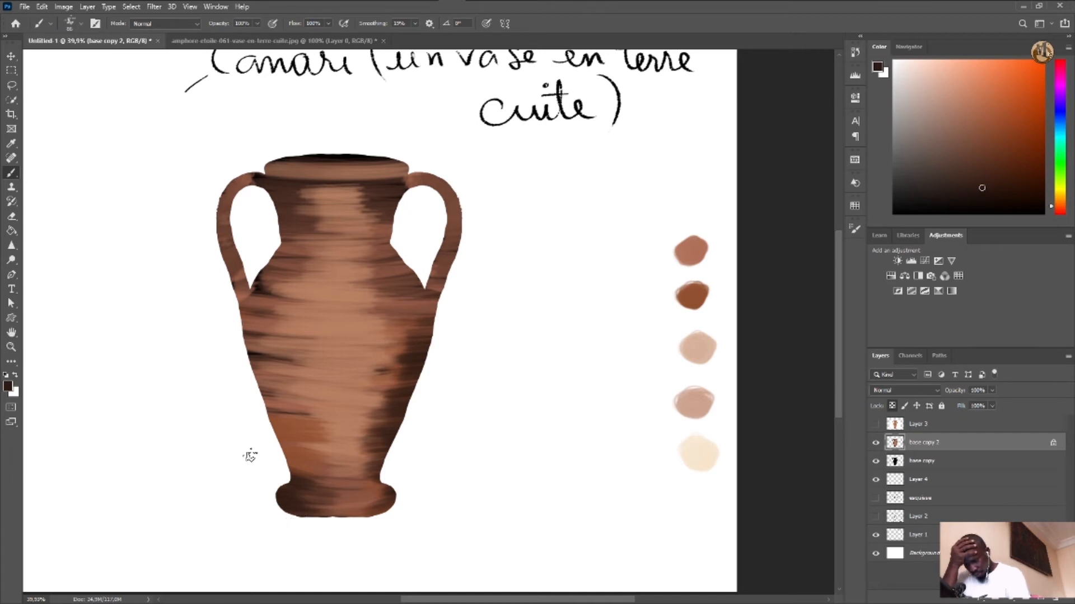
Shade the vase body's left side with dark brown strokes and extend the dark shading across the right shoulder
{"action": "mouse_move", "coordinate": [250, 456]}
{"action": "left_mouse_down"}
{"action": "mouse_move", "coordinate": [331, 471]}
{"action": "mouse_move", "coordinate": [320, 460]}
{"action": "left_mouse_up"}
{"action": "left_click_drag", "start_coordinate": [250, 435], "coordinate": [304, 452]}
{"action": "mouse_move", "coordinate": [245, 409]}
{"action": "left_mouse_down"}
{"action": "mouse_move", "coordinate": [375, 442]}
{"action": "mouse_move", "coordinate": [233, 412]}
{"action": "mouse_move", "coordinate": [250, 403]}
{"action": "mouse_move", "coordinate": [354, 419]}
{"action": "mouse_move", "coordinate": [233, 393]}
{"action": "mouse_move", "coordinate": [274, 376]}
{"action": "mouse_move", "coordinate": [345, 403]}
{"action": "mouse_move", "coordinate": [287, 388]}
{"action": "mouse_move", "coordinate": [233, 355]}
{"action": "mouse_move", "coordinate": [291, 350]}
{"action": "mouse_move", "coordinate": [329, 373]}
{"action": "mouse_move", "coordinate": [222, 330]}
{"action": "mouse_move", "coordinate": [261, 317]}
{"action": "mouse_move", "coordinate": [335, 343]}
{"action": "mouse_move", "coordinate": [219, 314]}
{"action": "mouse_move", "coordinate": [229, 301]}
{"action": "mouse_move", "coordinate": [294, 292]}
{"action": "left_mouse_up"}
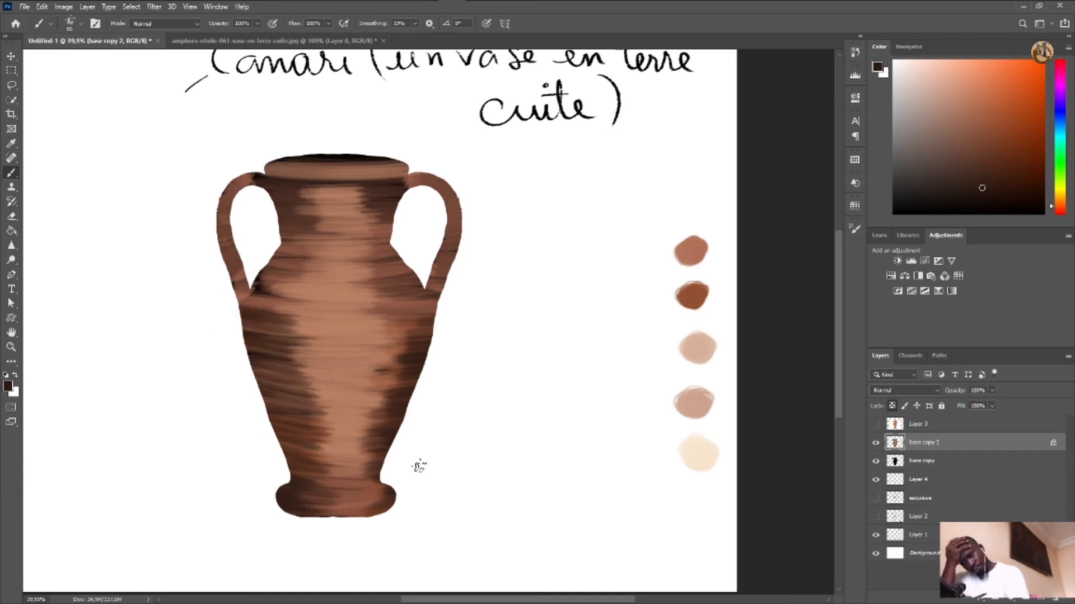
{"action": "mouse_move", "coordinate": [419, 466]}
{"action": "left_mouse_down"}
{"action": "mouse_move", "coordinate": [412, 506]}
{"action": "mouse_move", "coordinate": [253, 502]}
{"action": "left_mouse_up"}
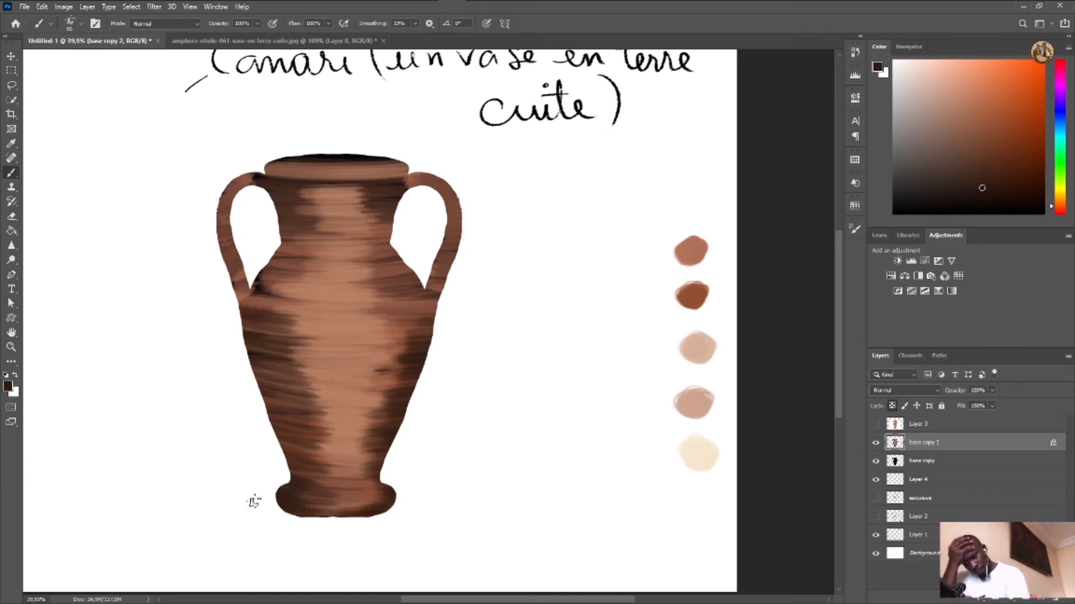
{"action": "left_click_drag", "start_coordinate": [467, 332], "coordinate": [383, 330]}
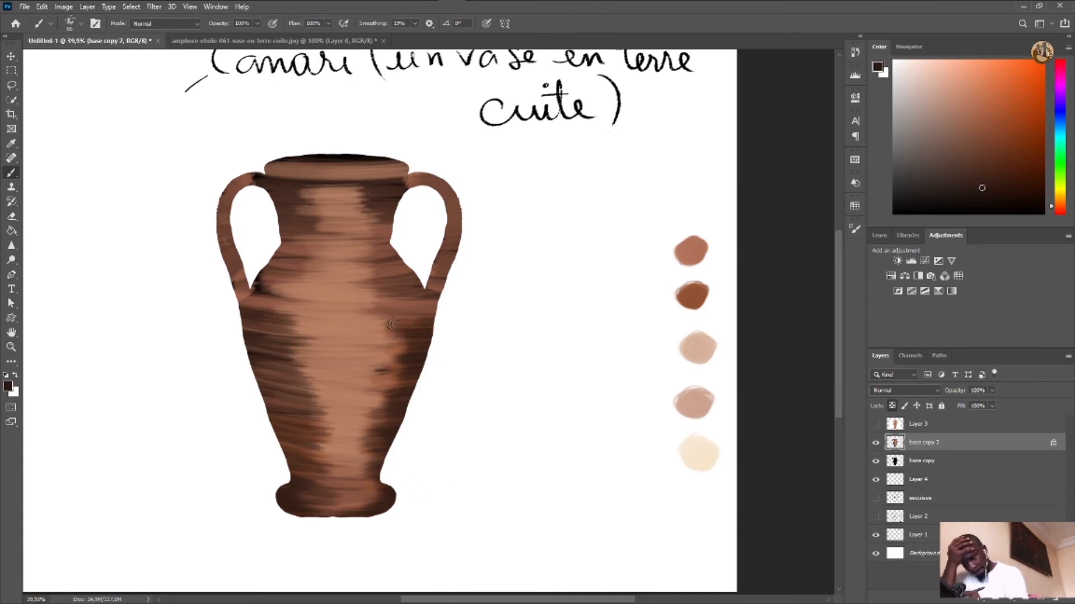
{"action": "mouse_move", "coordinate": [492, 317]}
{"action": "left_mouse_down"}
{"action": "mouse_move", "coordinate": [395, 315]}
{"action": "mouse_move", "coordinate": [370, 303]}
{"action": "left_mouse_up"}
{"action": "left_click_drag", "start_coordinate": [464, 353], "coordinate": [343, 344]}
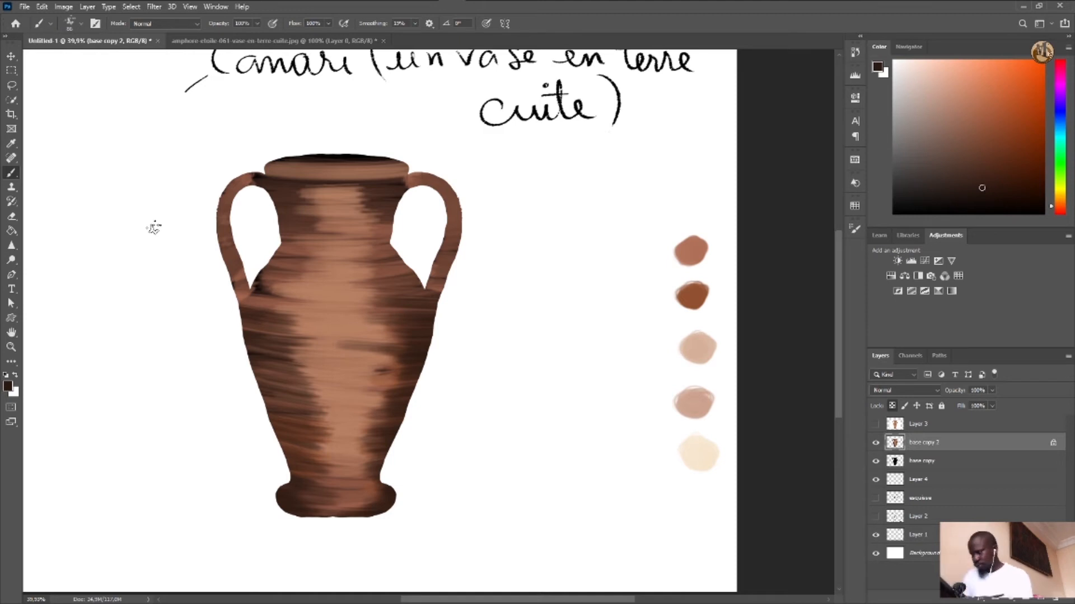
Sample the dark reddish-brown swatch and brush it over the middle of the neck, body and foot
{"action": "key", "text": "i"}
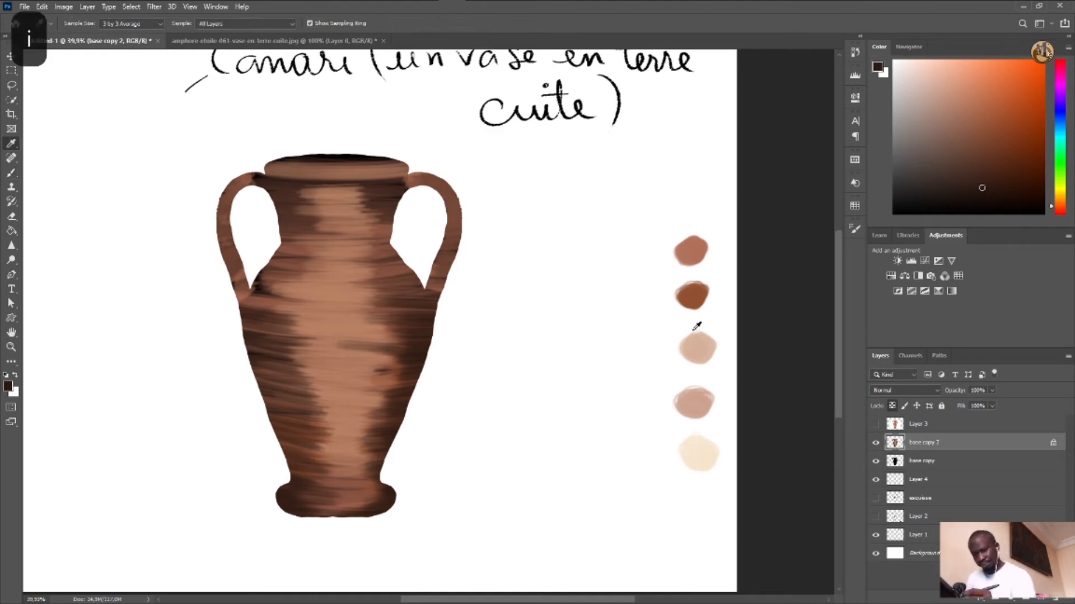
{"action": "left_click", "coordinate": [694, 292]}
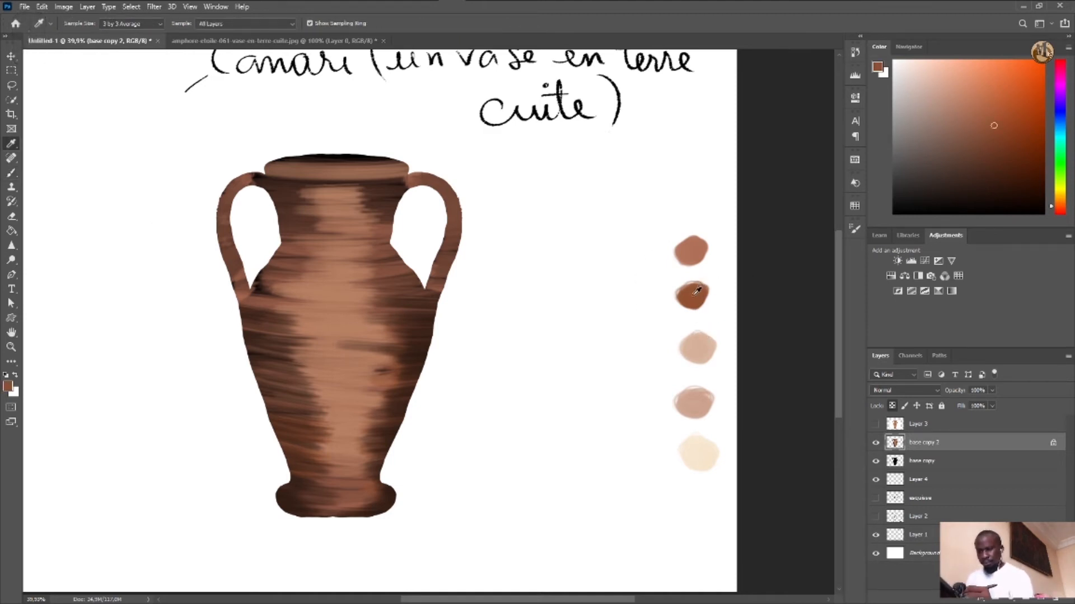
{"action": "key", "text": "b"}
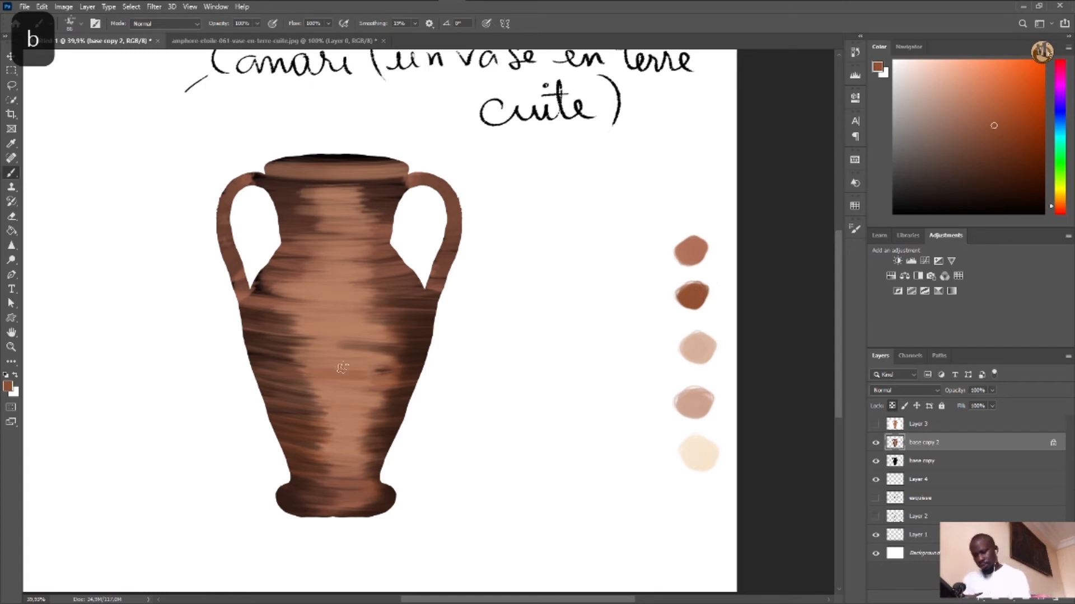
{"action": "mouse_move", "coordinate": [335, 335]}
{"action": "left_mouse_down"}
{"action": "mouse_move", "coordinate": [277, 298]}
{"action": "mouse_move", "coordinate": [331, 292]}
{"action": "left_mouse_up"}
{"action": "mouse_move", "coordinate": [344, 369]}
{"action": "left_mouse_down"}
{"action": "mouse_move", "coordinate": [295, 384]}
{"action": "mouse_move", "coordinate": [332, 411]}
{"action": "mouse_move", "coordinate": [314, 428]}
{"action": "mouse_move", "coordinate": [357, 436]}
{"action": "mouse_move", "coordinate": [312, 453]}
{"action": "mouse_move", "coordinate": [340, 477]}
{"action": "mouse_move", "coordinate": [317, 482]}
{"action": "mouse_move", "coordinate": [368, 497]}
{"action": "mouse_move", "coordinate": [307, 502]}
{"action": "mouse_move", "coordinate": [356, 508]}
{"action": "mouse_move", "coordinate": [330, 509]}
{"action": "mouse_move", "coordinate": [336, 476]}
{"action": "mouse_move", "coordinate": [378, 431]}
{"action": "mouse_move", "coordinate": [364, 408]}
{"action": "mouse_move", "coordinate": [412, 343]}
{"action": "mouse_move", "coordinate": [363, 319]}
{"action": "mouse_move", "coordinate": [402, 306]}
{"action": "mouse_move", "coordinate": [393, 297]}
{"action": "mouse_move", "coordinate": [343, 286]}
{"action": "mouse_move", "coordinate": [378, 258]}
{"action": "mouse_move", "coordinate": [339, 246]}
{"action": "mouse_move", "coordinate": [380, 213]}
{"action": "mouse_move", "coordinate": [376, 199]}
{"action": "mouse_move", "coordinate": [347, 198]}
{"action": "mouse_move", "coordinate": [378, 191]}
{"action": "mouse_move", "coordinate": [294, 183]}
{"action": "mouse_move", "coordinate": [322, 191]}
{"action": "mouse_move", "coordinate": [292, 187]}
{"action": "mouse_move", "coordinate": [311, 200]}
{"action": "mouse_move", "coordinate": [290, 198]}
{"action": "mouse_move", "coordinate": [325, 213]}
{"action": "mouse_move", "coordinate": [298, 226]}
{"action": "mouse_move", "coordinate": [336, 238]}
{"action": "mouse_move", "coordinate": [334, 248]}
{"action": "mouse_move", "coordinate": [271, 278]}
{"action": "mouse_move", "coordinate": [345, 286]}
{"action": "mouse_move", "coordinate": [319, 317]}
{"action": "left_mouse_up"}
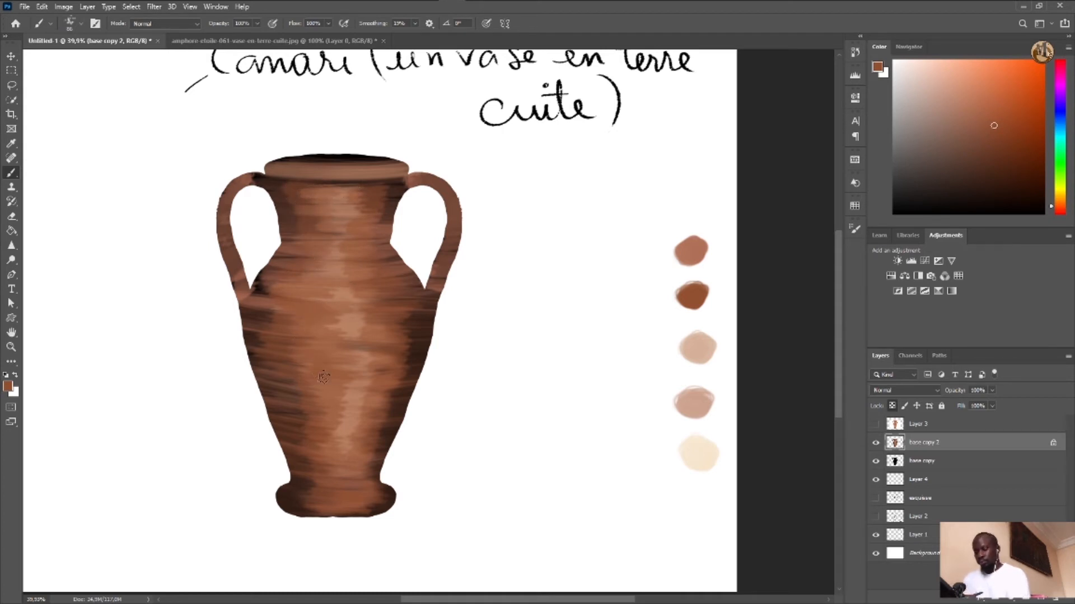
{"action": "mouse_move", "coordinate": [292, 388]}
{"action": "left_mouse_down"}
{"action": "mouse_move", "coordinate": [318, 479]}
{"action": "mouse_move", "coordinate": [285, 498]}
{"action": "mouse_move", "coordinate": [345, 507]}
{"action": "left_mouse_up"}
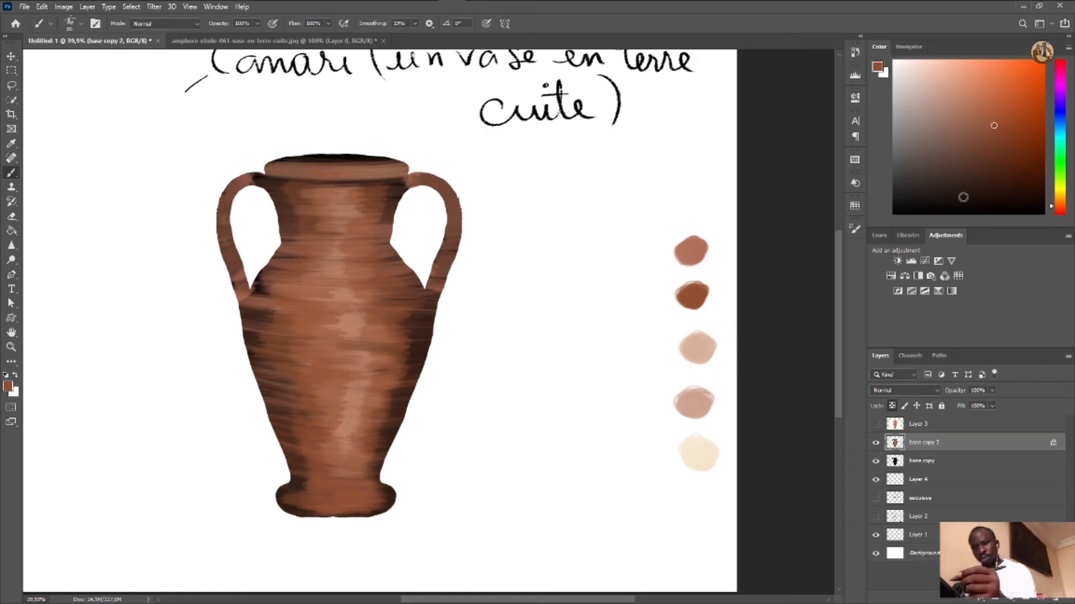
Unlock the transparent pixels of base copy 2 and paint a near-black swatch above the terracotta one
{"action": "left_click", "coordinate": [1033, 205]}
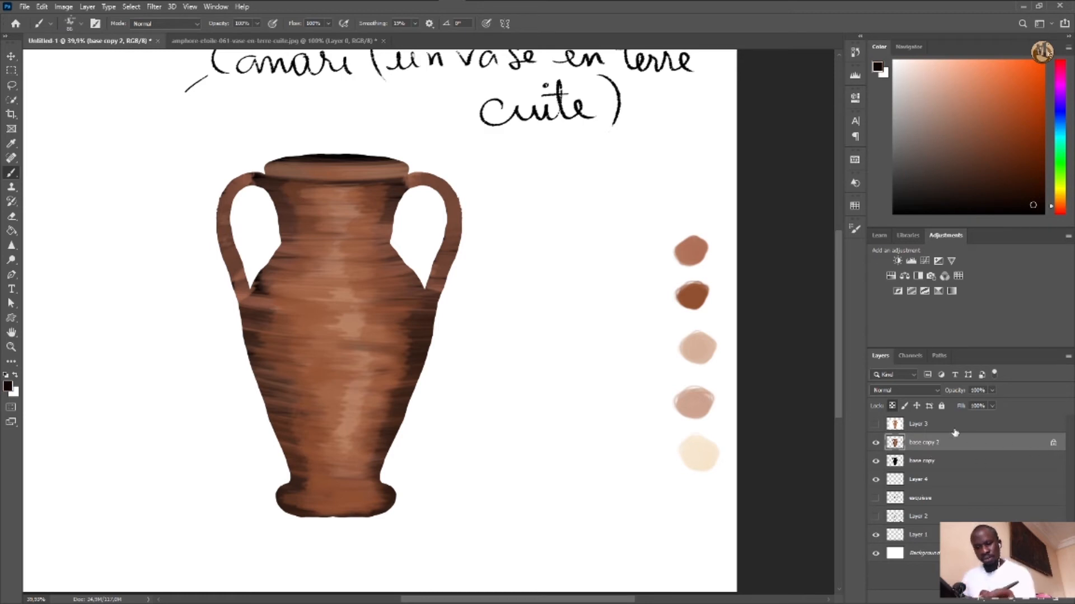
{"action": "left_click", "coordinate": [892, 406]}
{"action": "mouse_move", "coordinate": [693, 216]}
{"action": "left_mouse_down"}
{"action": "mouse_move", "coordinate": [692, 194]}
{"action": "mouse_move", "coordinate": [684, 206]}
{"action": "left_mouse_up"}
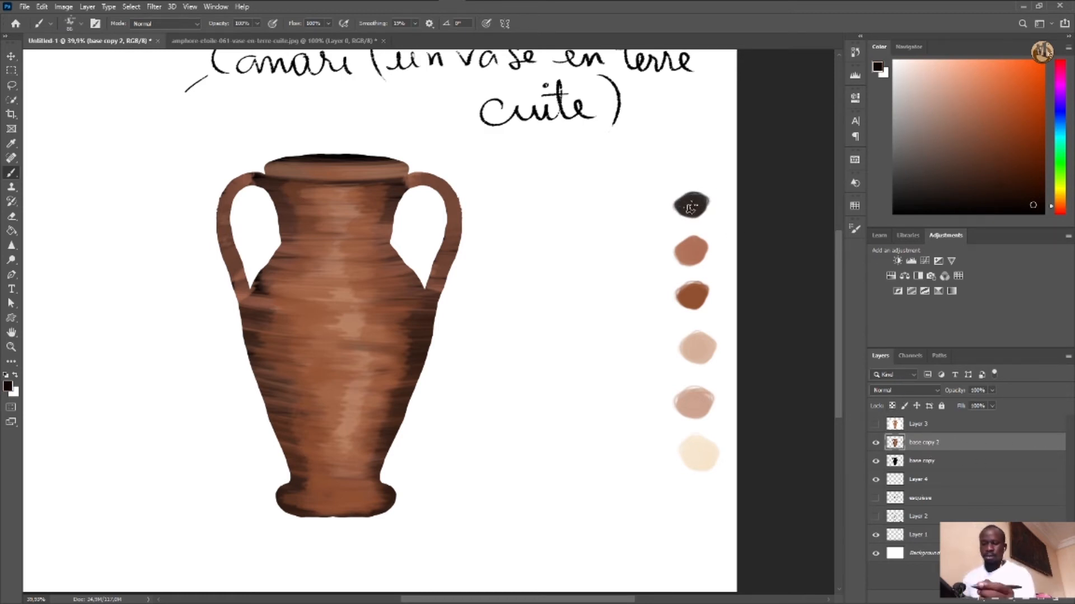
Ready the Brush with near-black, undo the stray stroke beside the lower vase, and relock base copy 2's transparent pixels
{"action": "left_click", "coordinate": [12, 144]}
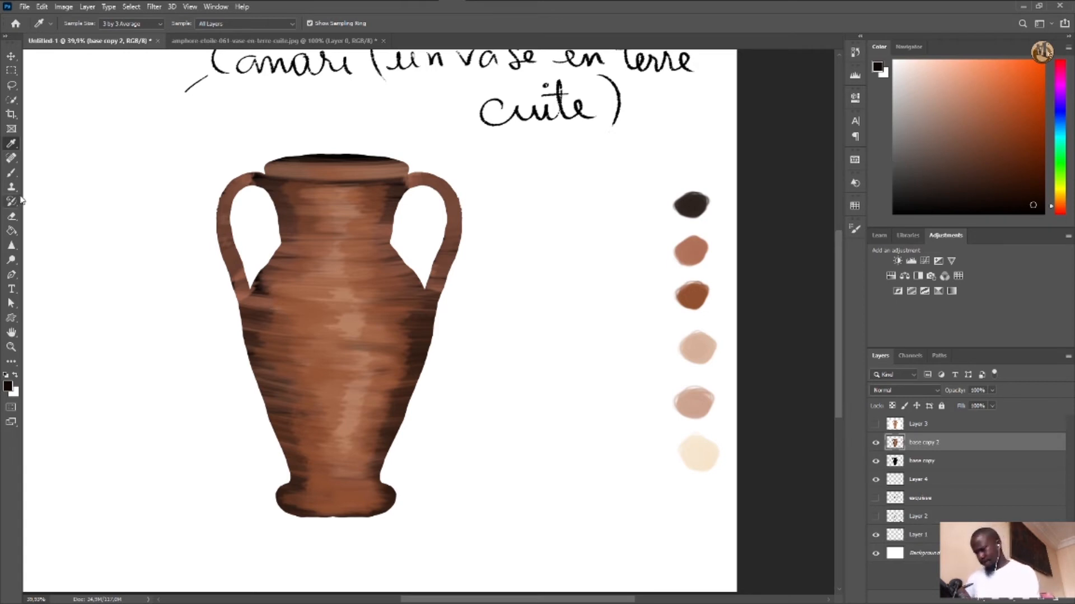
{"action": "left_click", "coordinate": [11, 173]}
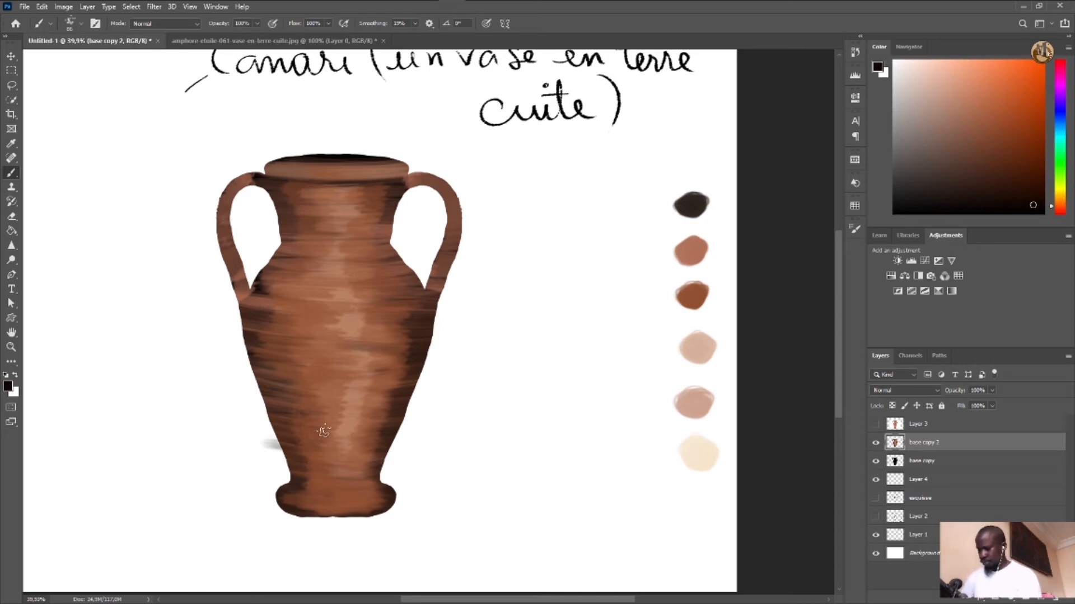
{"action": "key", "text": "ctrl+z"}
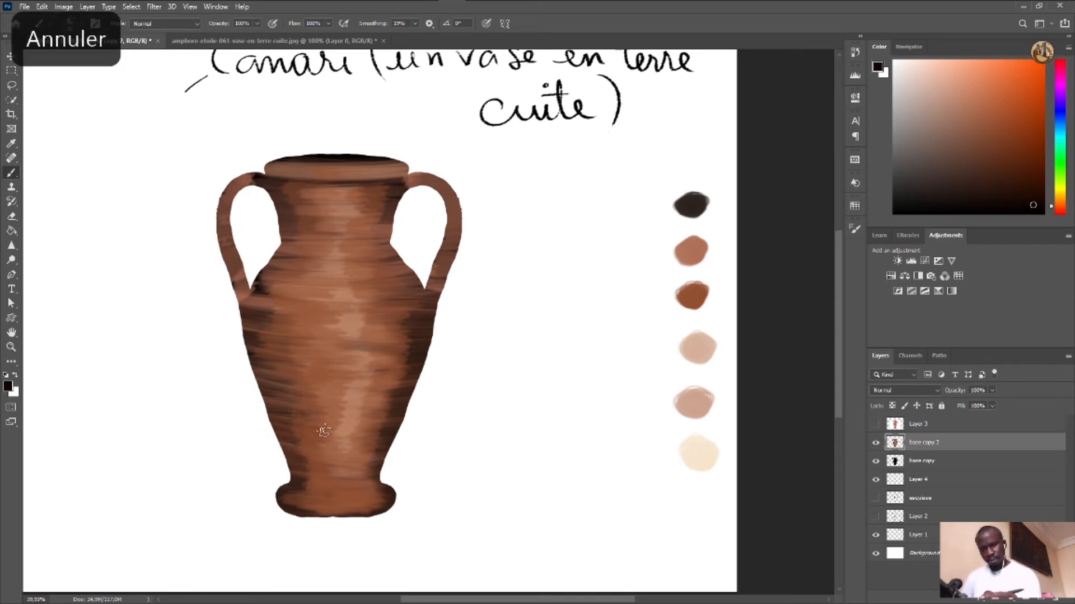
{"action": "left_click", "coordinate": [892, 406]}
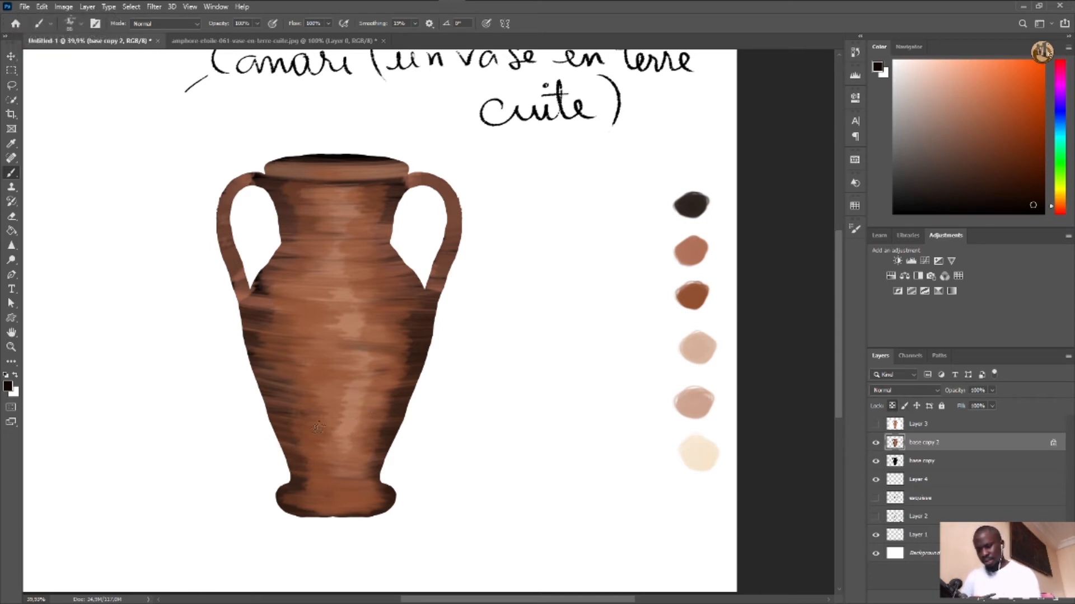
Shade the foot and both outer edges of the vase body with near-black strokes
{"action": "mouse_move", "coordinate": [274, 437]}
{"action": "left_mouse_down"}
{"action": "mouse_move", "coordinate": [325, 444]}
{"action": "mouse_move", "coordinate": [266, 444]}
{"action": "mouse_move", "coordinate": [352, 461]}
{"action": "mouse_move", "coordinate": [276, 460]}
{"action": "mouse_move", "coordinate": [320, 475]}
{"action": "mouse_move", "coordinate": [280, 474]}
{"action": "mouse_move", "coordinate": [276, 497]}
{"action": "mouse_move", "coordinate": [262, 489]}
{"action": "mouse_move", "coordinate": [365, 504]}
{"action": "mouse_move", "coordinate": [280, 492]}
{"action": "mouse_move", "coordinate": [405, 480]}
{"action": "mouse_move", "coordinate": [281, 483]}
{"action": "mouse_move", "coordinate": [403, 488]}
{"action": "mouse_move", "coordinate": [291, 490]}
{"action": "mouse_move", "coordinate": [389, 494]}
{"action": "mouse_move", "coordinate": [281, 485]}
{"action": "mouse_move", "coordinate": [396, 496]}
{"action": "mouse_move", "coordinate": [275, 491]}
{"action": "mouse_move", "coordinate": [417, 500]}
{"action": "mouse_move", "coordinate": [382, 511]}
{"action": "mouse_move", "coordinate": [405, 512]}
{"action": "mouse_move", "coordinate": [317, 520]}
{"action": "mouse_move", "coordinate": [402, 516]}
{"action": "mouse_move", "coordinate": [269, 511]}
{"action": "mouse_move", "coordinate": [428, 503]}
{"action": "left_mouse_up"}
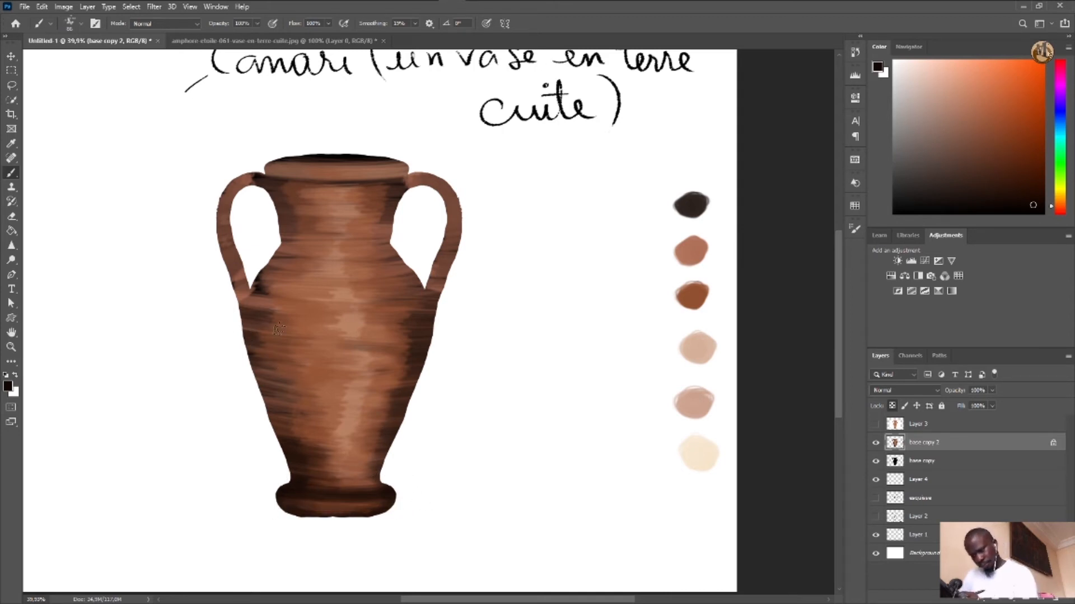
{"action": "mouse_move", "coordinate": [284, 253]}
{"action": "left_mouse_down"}
{"action": "mouse_move", "coordinate": [249, 302]}
{"action": "mouse_move", "coordinate": [257, 280]}
{"action": "mouse_move", "coordinate": [249, 350]}
{"action": "mouse_move", "coordinate": [276, 432]}
{"action": "left_mouse_up"}
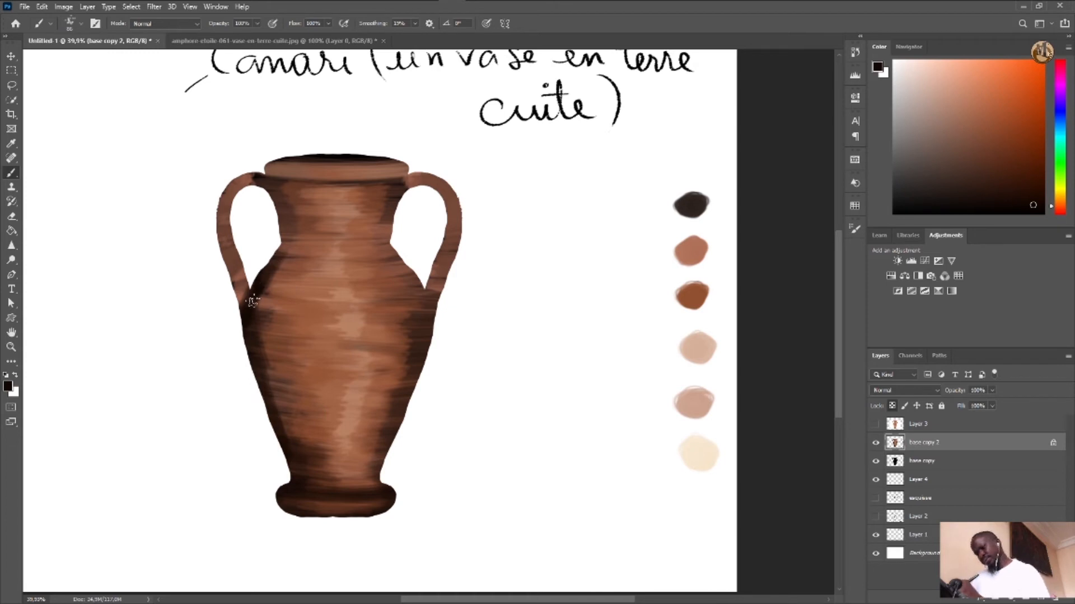
{"action": "mouse_move", "coordinate": [253, 300]}
{"action": "left_mouse_down"}
{"action": "mouse_move", "coordinate": [271, 249]}
{"action": "mouse_move", "coordinate": [250, 338]}
{"action": "mouse_move", "coordinate": [268, 392]}
{"action": "left_mouse_up"}
{"action": "mouse_move", "coordinate": [444, 286]}
{"action": "left_mouse_down"}
{"action": "mouse_move", "coordinate": [427, 303]}
{"action": "mouse_move", "coordinate": [387, 485]}
{"action": "left_mouse_up"}
{"action": "mouse_move", "coordinate": [406, 396]}
{"action": "left_mouse_down"}
{"action": "mouse_move", "coordinate": [427, 306]}
{"action": "mouse_move", "coordinate": [396, 255]}
{"action": "mouse_move", "coordinate": [395, 207]}
{"action": "mouse_move", "coordinate": [398, 247]}
{"action": "mouse_move", "coordinate": [392, 240]}
{"action": "mouse_move", "coordinate": [419, 335]}
{"action": "mouse_move", "coordinate": [412, 417]}
{"action": "left_mouse_up"}
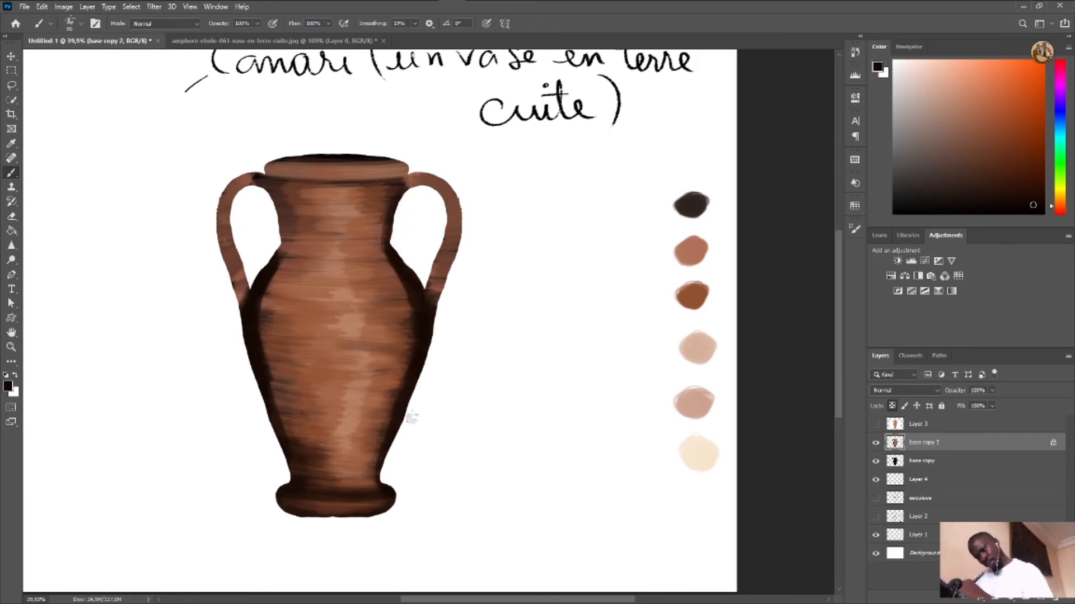
Deepen the near-black shadow down the left side of the neck and onto the left shoulder
{"action": "mouse_move", "coordinate": [274, 196]}
{"action": "left_mouse_down"}
{"action": "mouse_move", "coordinate": [271, 265]}
{"action": "mouse_move", "coordinate": [242, 320]}
{"action": "left_mouse_up"}
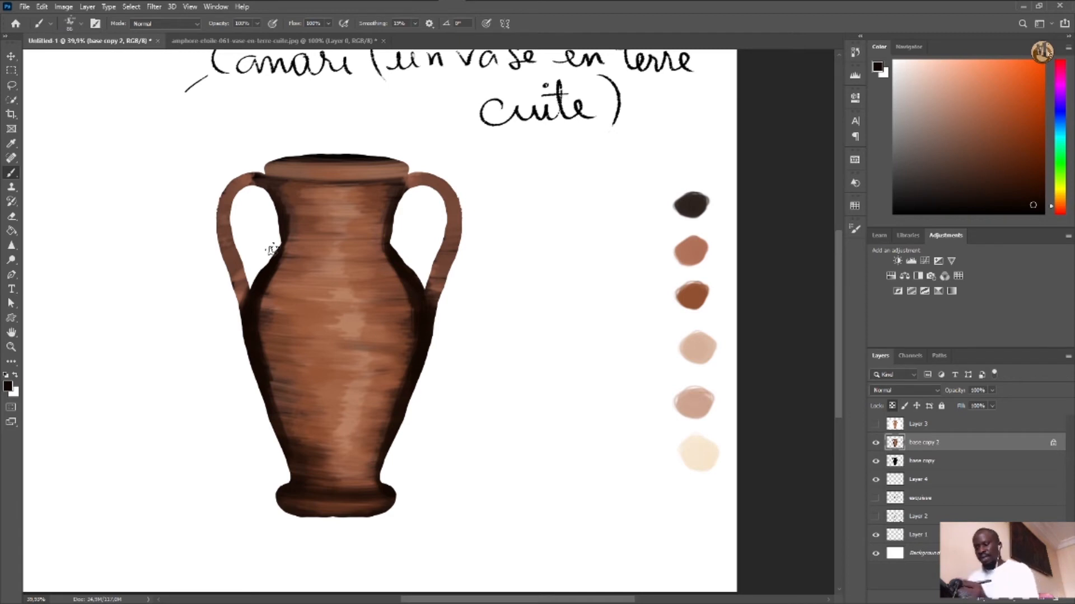
{"action": "mouse_move", "coordinate": [268, 181]}
{"action": "left_mouse_down"}
{"action": "mouse_move", "coordinate": [338, 186]}
{"action": "mouse_move", "coordinate": [286, 187]}
{"action": "mouse_move", "coordinate": [300, 189]}
{"action": "mouse_move", "coordinate": [287, 205]}
{"action": "mouse_move", "coordinate": [285, 188]}
{"action": "mouse_move", "coordinate": [302, 189]}
{"action": "mouse_move", "coordinate": [295, 234]}
{"action": "mouse_move", "coordinate": [316, 188]}
{"action": "mouse_move", "coordinate": [295, 196]}
{"action": "mouse_move", "coordinate": [337, 201]}
{"action": "mouse_move", "coordinate": [299, 209]}
{"action": "mouse_move", "coordinate": [292, 226]}
{"action": "mouse_move", "coordinate": [315, 223]}
{"action": "mouse_move", "coordinate": [298, 218]}
{"action": "mouse_move", "coordinate": [310, 225]}
{"action": "mouse_move", "coordinate": [292, 234]}
{"action": "mouse_move", "coordinate": [315, 237]}
{"action": "mouse_move", "coordinate": [276, 258]}
{"action": "mouse_move", "coordinate": [291, 267]}
{"action": "mouse_move", "coordinate": [275, 294]}
{"action": "left_mouse_up"}
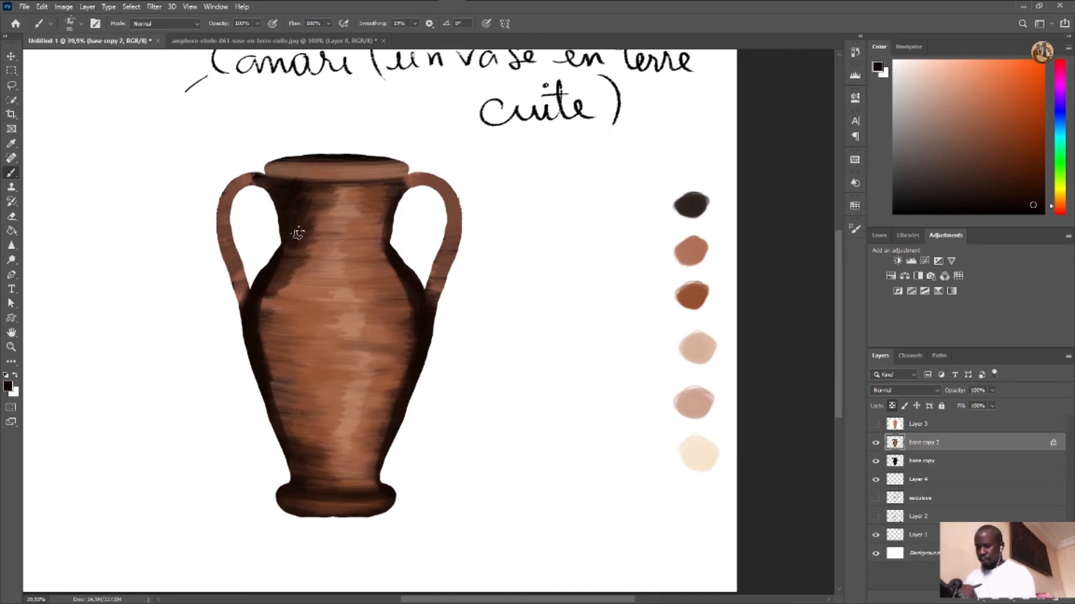
{"action": "mouse_move", "coordinate": [298, 234]}
{"action": "left_mouse_down"}
{"action": "mouse_move", "coordinate": [258, 311]}
{"action": "mouse_move", "coordinate": [271, 305]}
{"action": "mouse_move", "coordinate": [255, 316]}
{"action": "left_mouse_up"}
Darken the edges of both handles and fill the mouth opening inside the rim with near-black
{"action": "mouse_move", "coordinate": [258, 180]}
{"action": "left_mouse_down"}
{"action": "mouse_move", "coordinate": [221, 197]}
{"action": "mouse_move", "coordinate": [240, 168]}
{"action": "mouse_move", "coordinate": [217, 197]}
{"action": "left_mouse_up"}
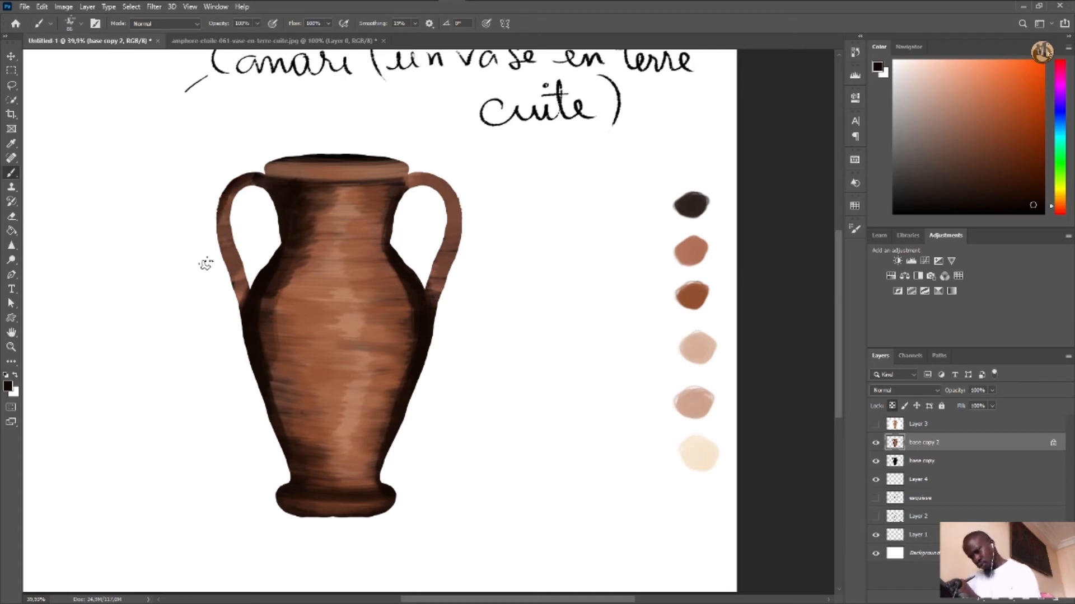
{"action": "left_click_drag", "start_coordinate": [218, 235], "coordinate": [224, 273]}
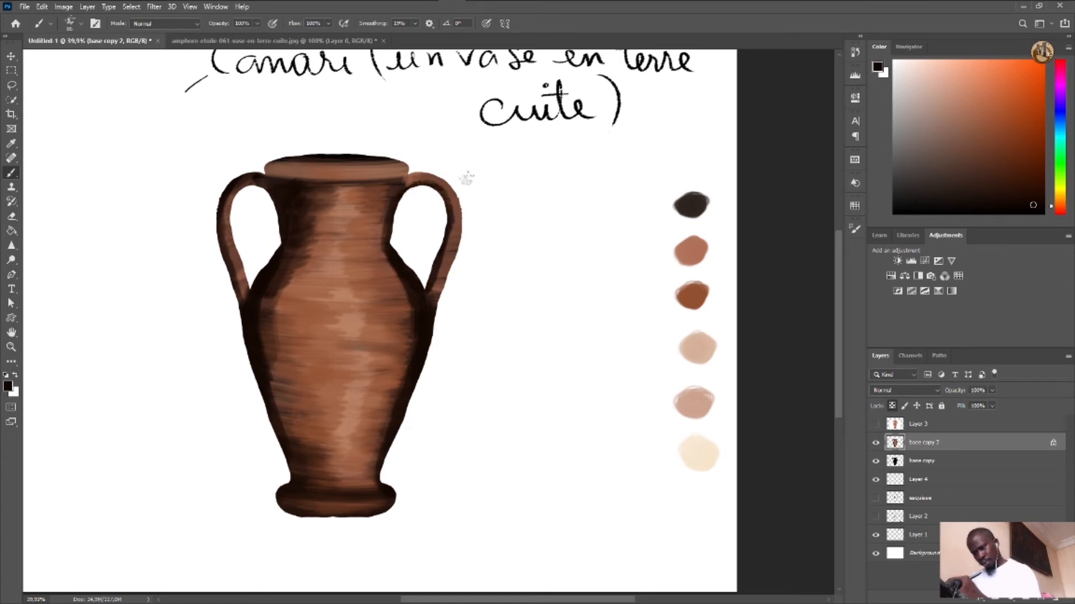
{"action": "left_click_drag", "start_coordinate": [462, 189], "coordinate": [448, 271]}
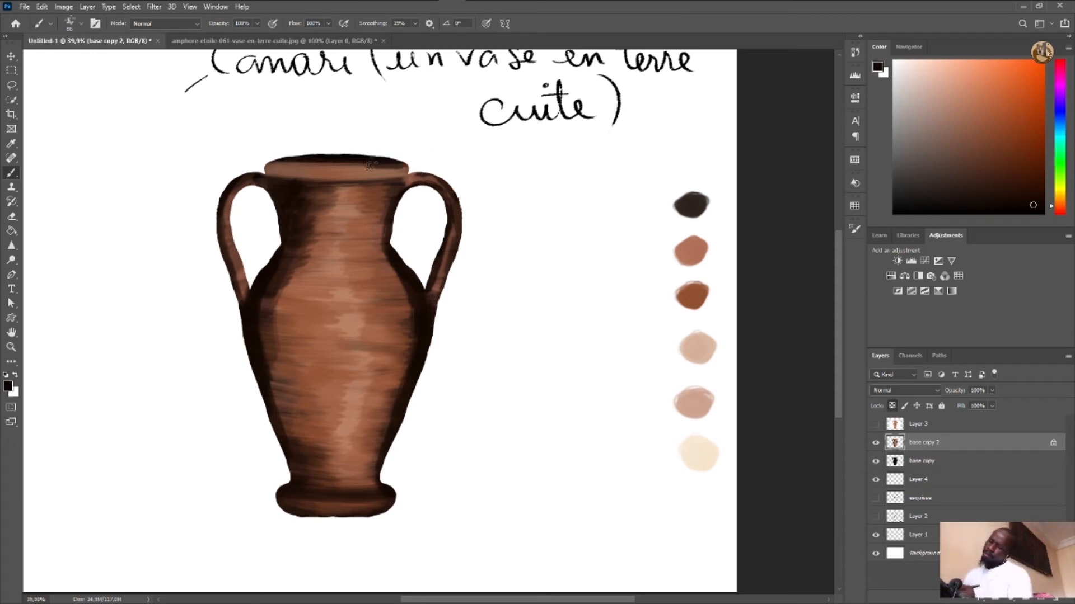
{"action": "left_click_drag", "start_coordinate": [410, 157], "coordinate": [361, 163]}
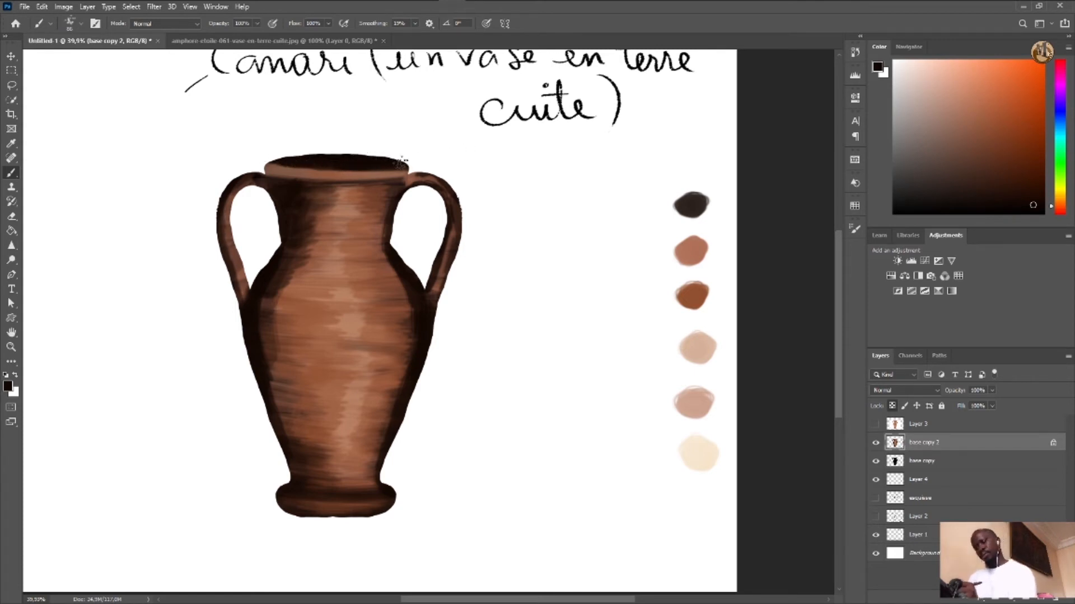
Choose the 005 - RAM - Paint Set - Chalk Painter brush and load it with the terracotta swatch color
{"action": "left_click", "coordinate": [82, 27]}
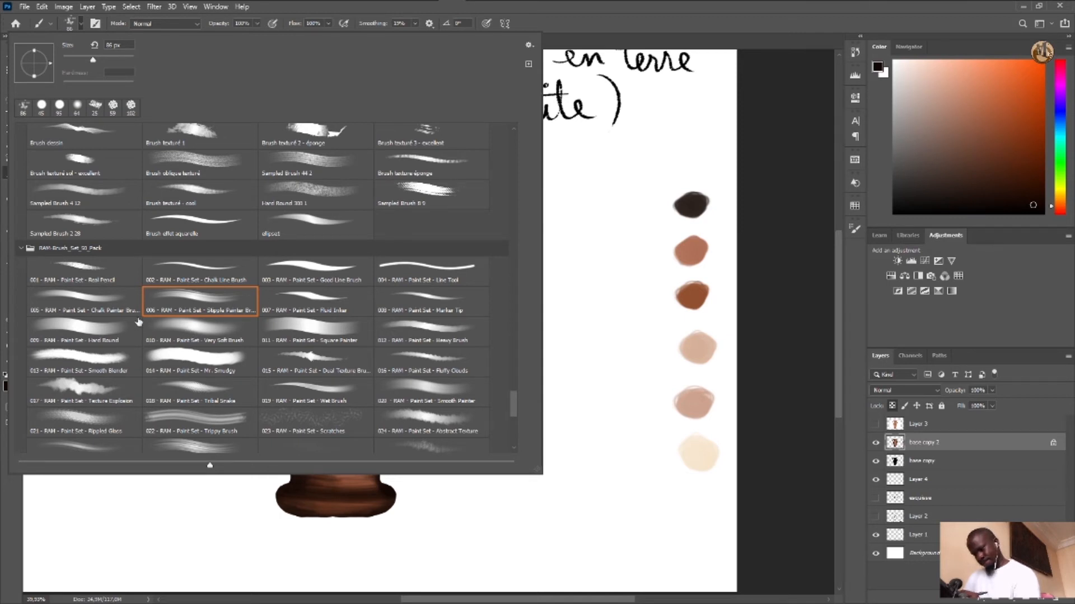
{"action": "left_click", "coordinate": [101, 294]}
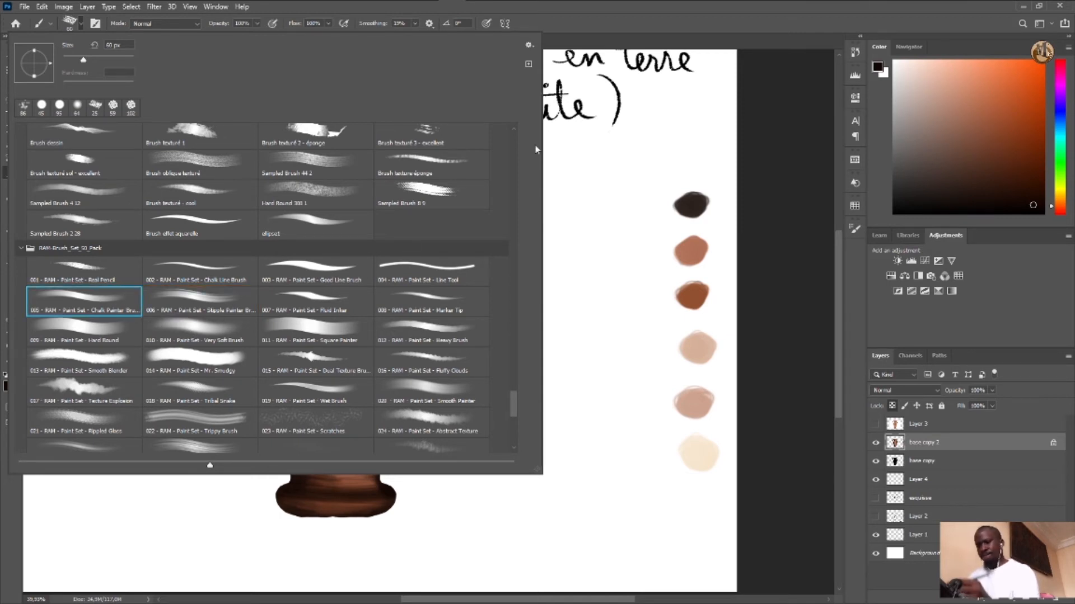
{"action": "left_click", "coordinate": [641, 22]}
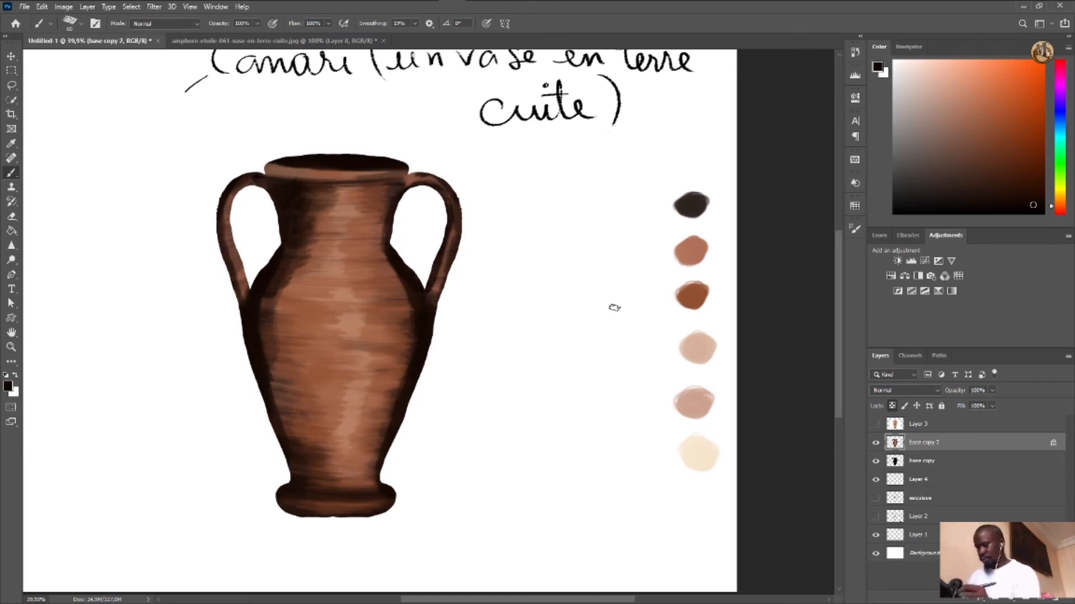
{"action": "key", "text": "b"}
{"action": "key", "text": "i"}
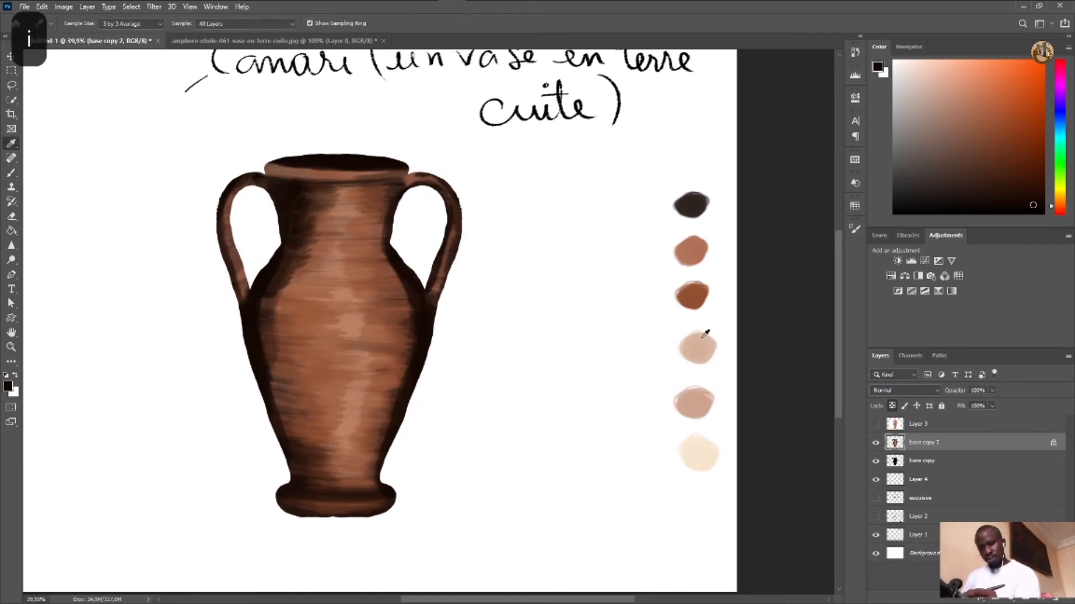
{"action": "left_click", "coordinate": [696, 247]}
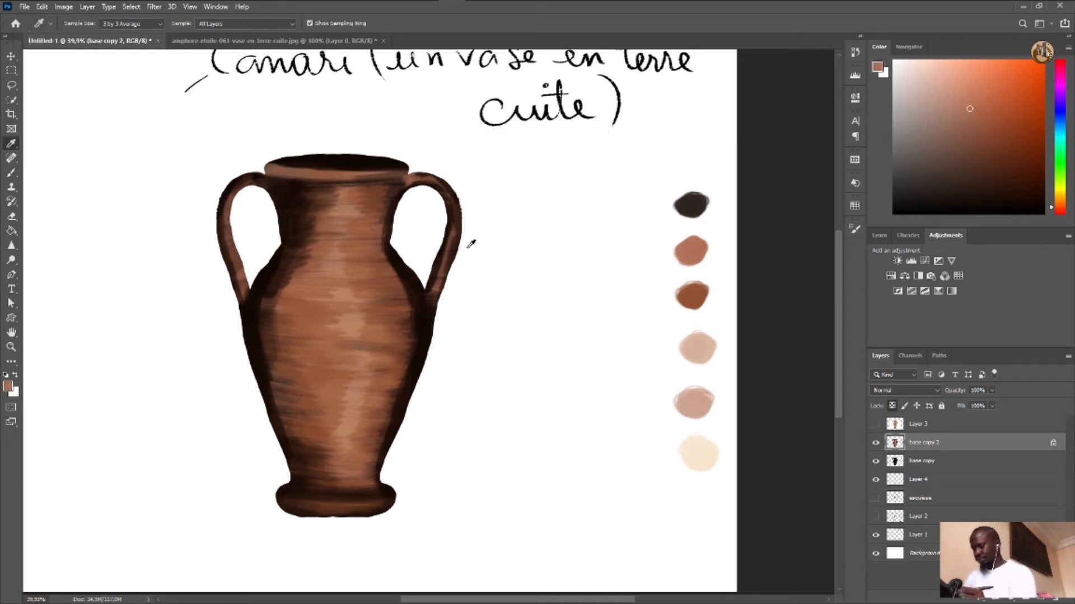
{"action": "key", "text": "b"}
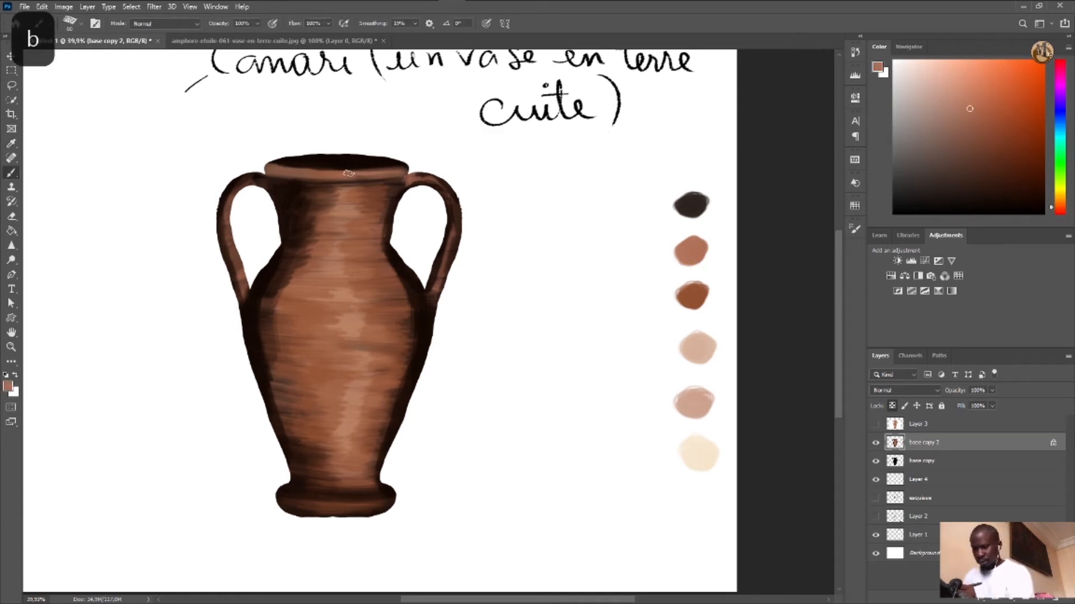
Paint the vase's rim with terracotta strokes around its back edge and both ends
{"action": "left_click_drag", "start_coordinate": [407, 166], "coordinate": [287, 159]}
{"action": "left_click_drag", "start_coordinate": [354, 155], "coordinate": [263, 163]}
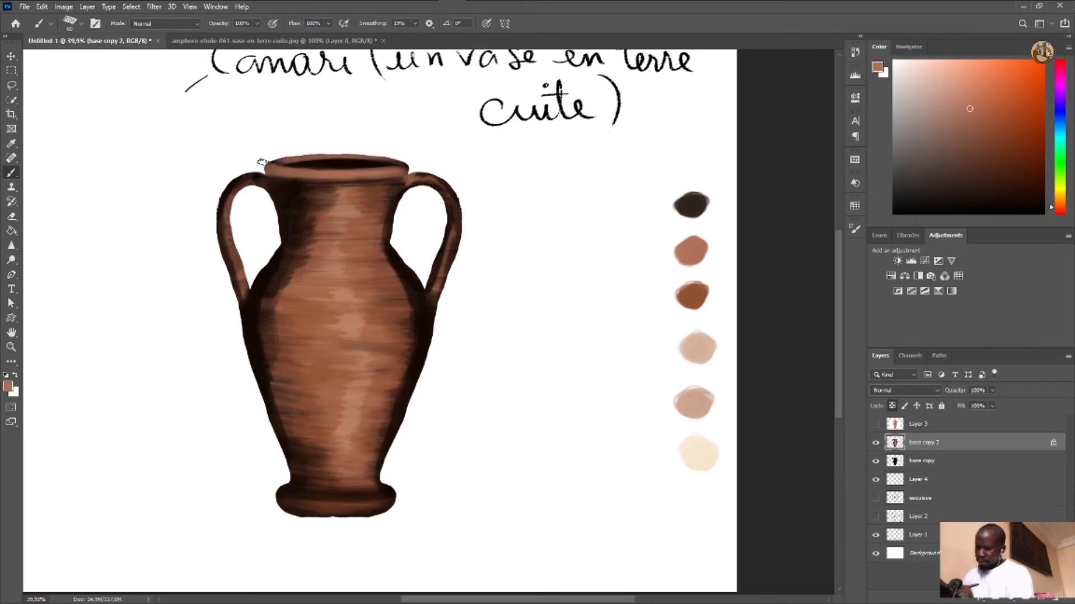
{"action": "left_click_drag", "start_coordinate": [378, 155], "coordinate": [416, 165]}
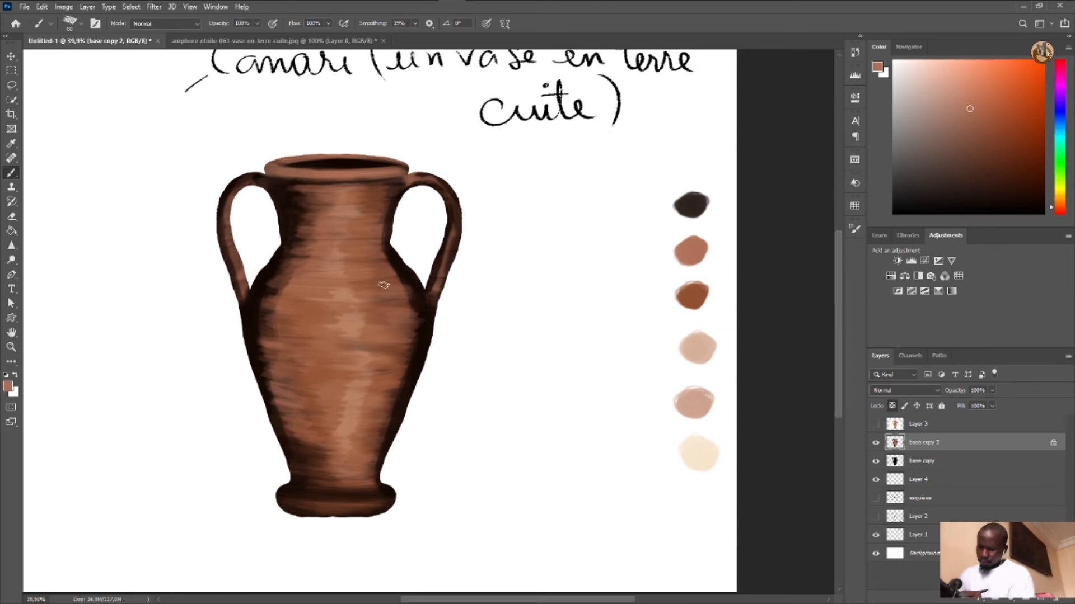
Lower the brush opacity to 50% and blend terracotta over the right shoulder and the right side of the neck
{"action": "left_click", "coordinate": [257, 24]}
{"action": "left_click", "coordinate": [392, 275]}
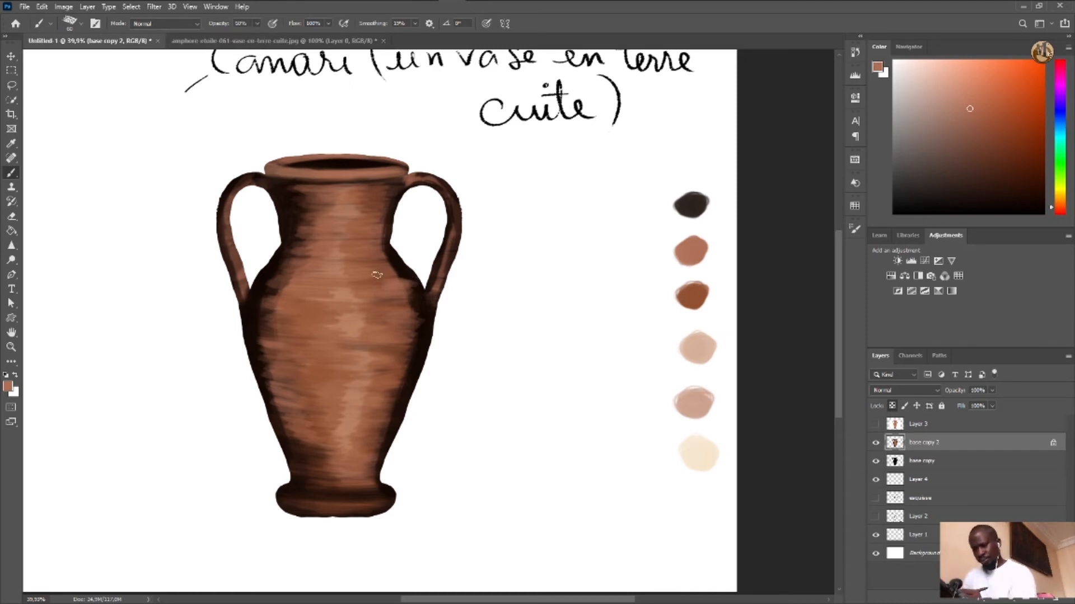
{"action": "left_click_drag", "start_coordinate": [400, 271], "coordinate": [367, 273]}
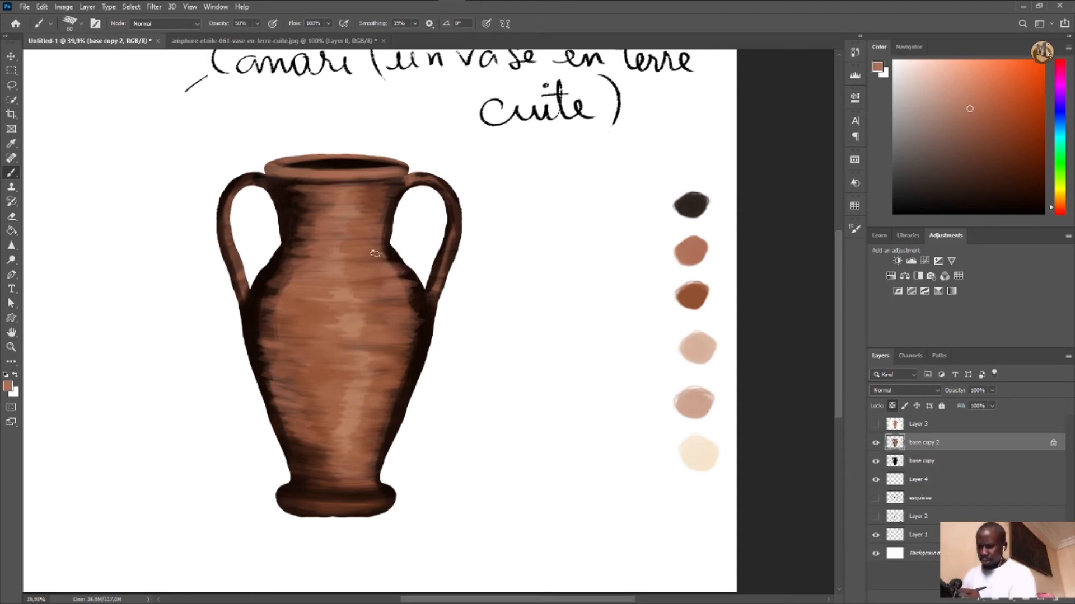
{"action": "left_click_drag", "start_coordinate": [390, 233], "coordinate": [367, 229]}
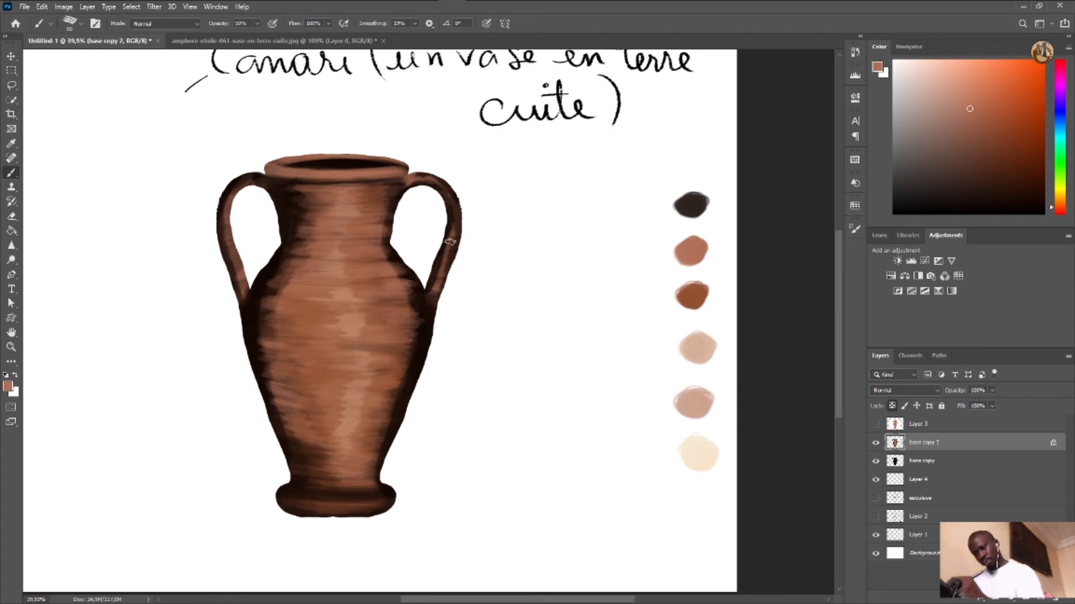
Reduce the brush size to 36 px and thicken the back inner edge of the rim with terracotta, narrowing the mouth opening
{"action": "left_click", "coordinate": [81, 26]}
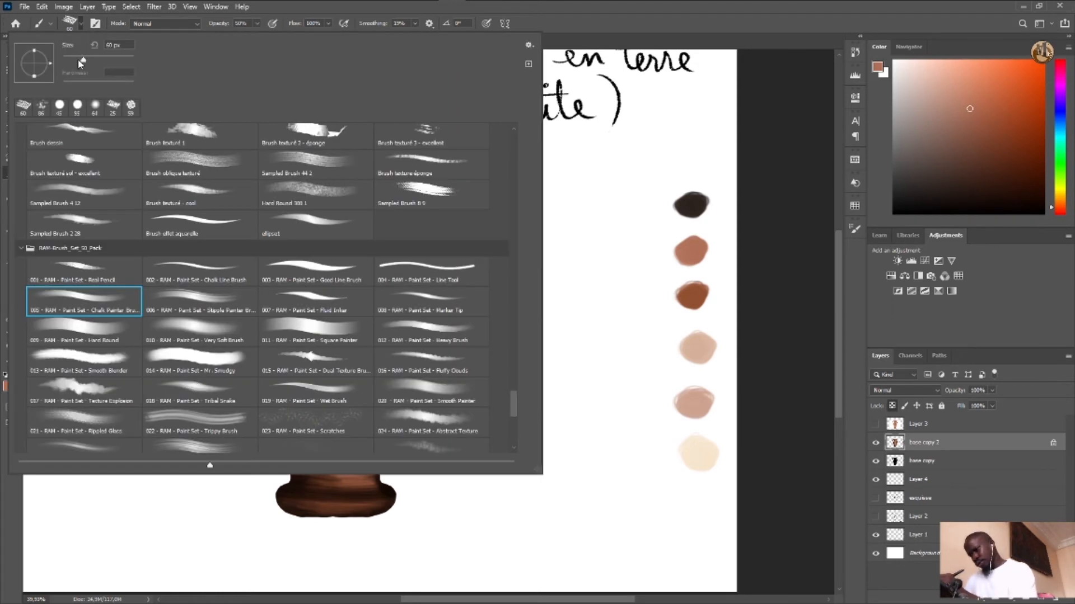
{"action": "left_click", "coordinate": [561, 10]}
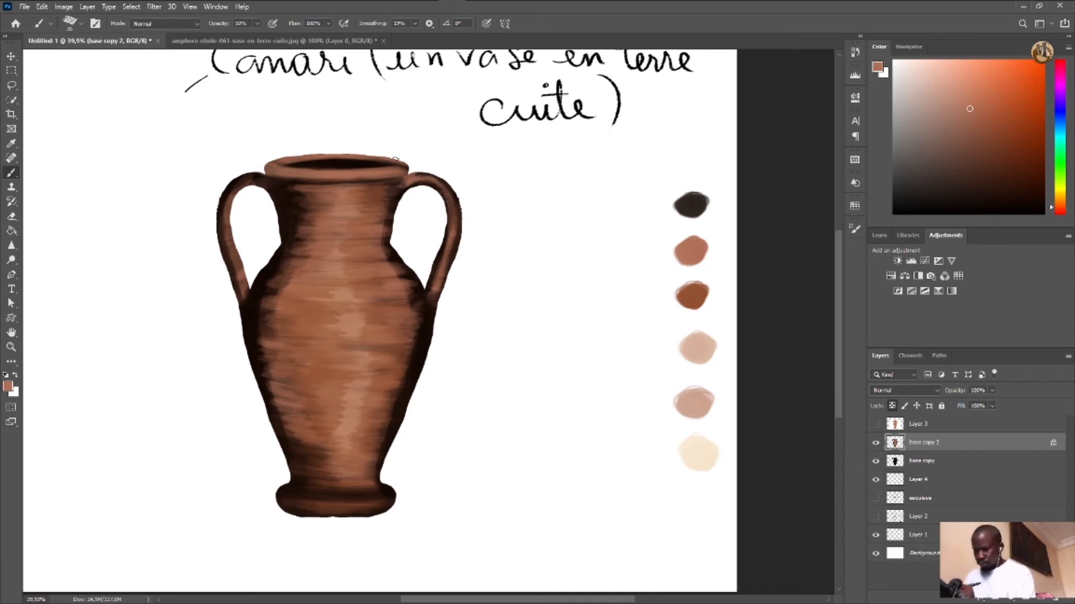
{"action": "left_click_drag", "start_coordinate": [395, 159], "coordinate": [297, 162]}
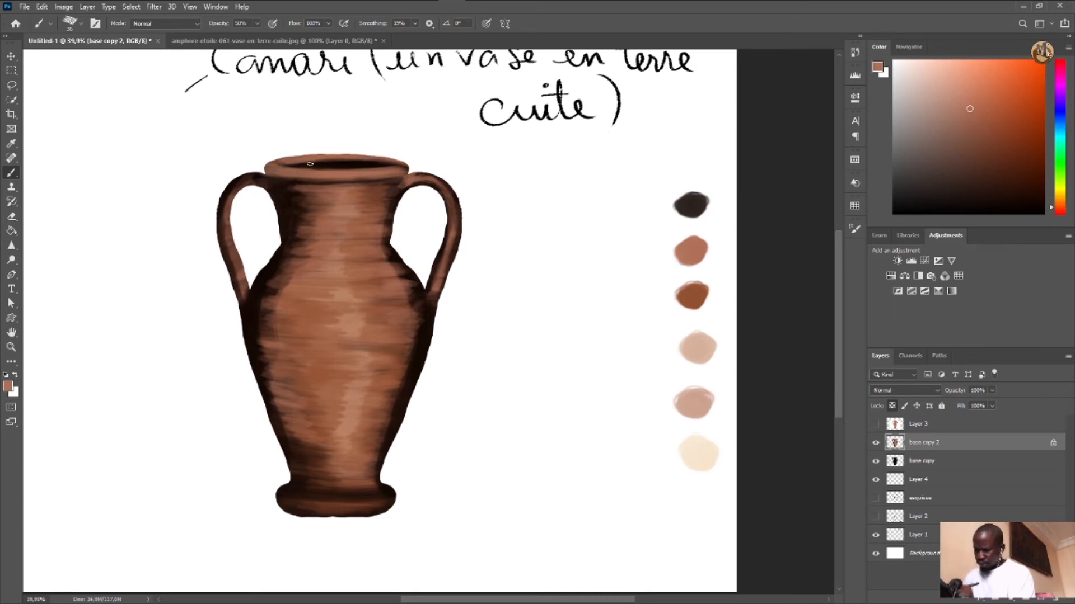
{"action": "left_click_drag", "start_coordinate": [393, 159], "coordinate": [319, 161]}
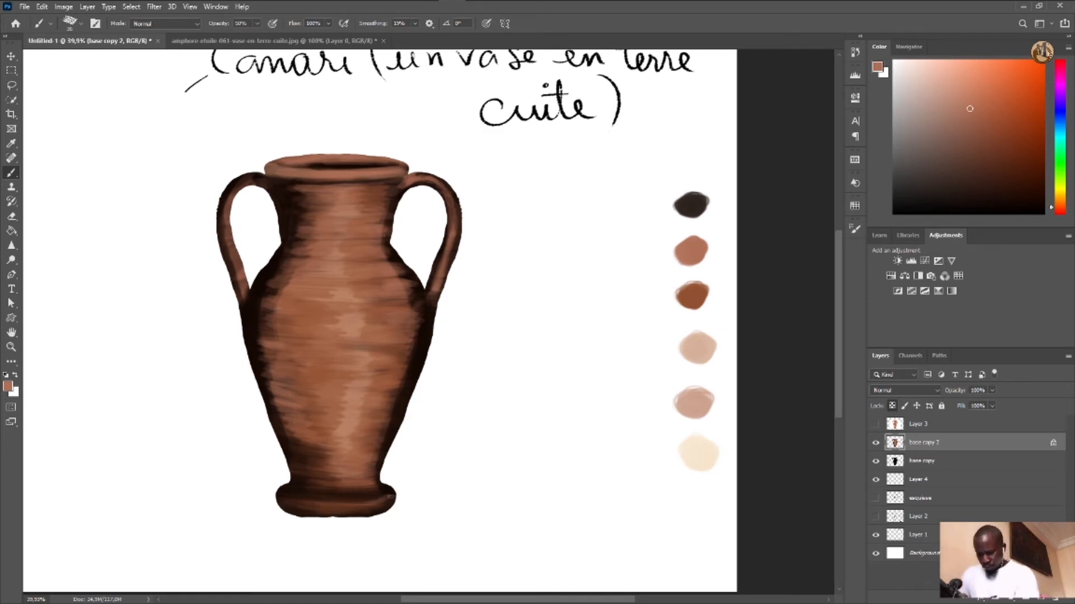
Brighten the foot and the base of the vase body with terracotta strokes
{"action": "left_click_drag", "start_coordinate": [391, 496], "coordinate": [287, 498]}
{"action": "left_click_drag", "start_coordinate": [385, 506], "coordinate": [336, 506]}
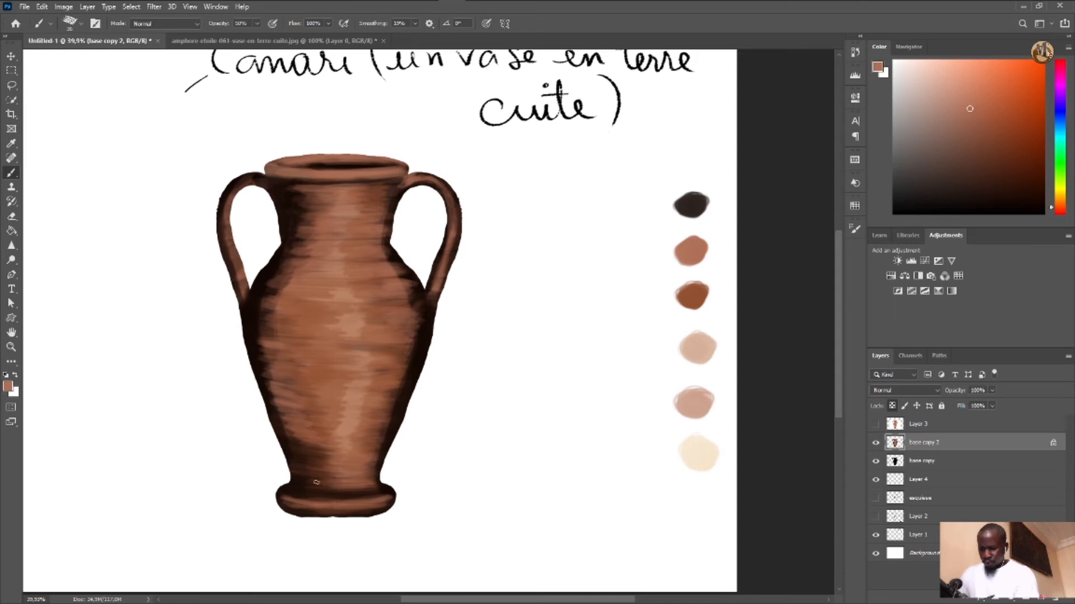
{"action": "left_click_drag", "start_coordinate": [316, 482], "coordinate": [344, 483]}
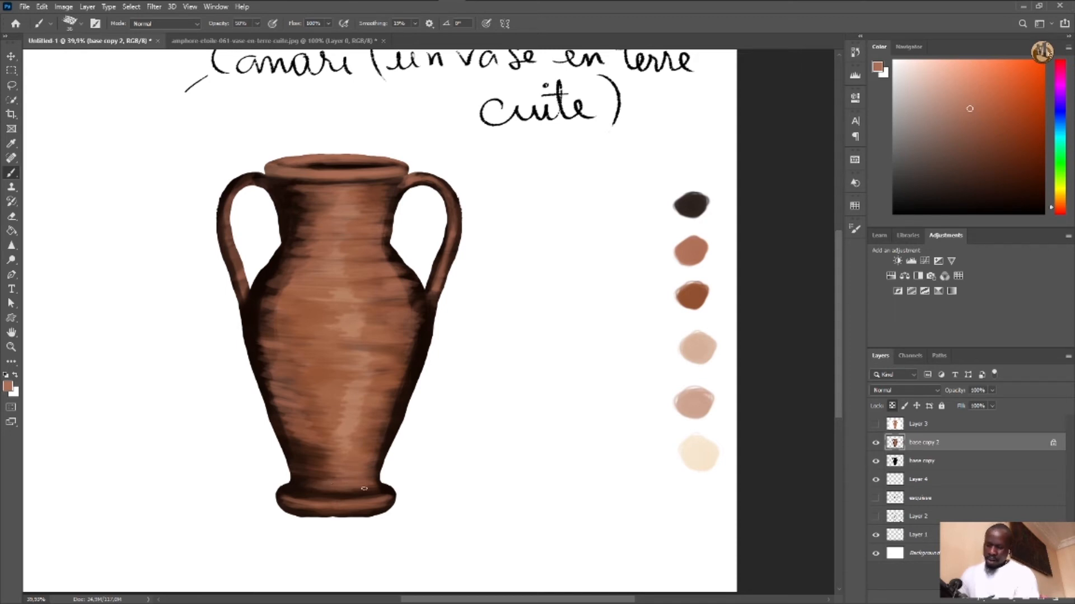
{"action": "left_click_drag", "start_coordinate": [379, 490], "coordinate": [362, 493]}
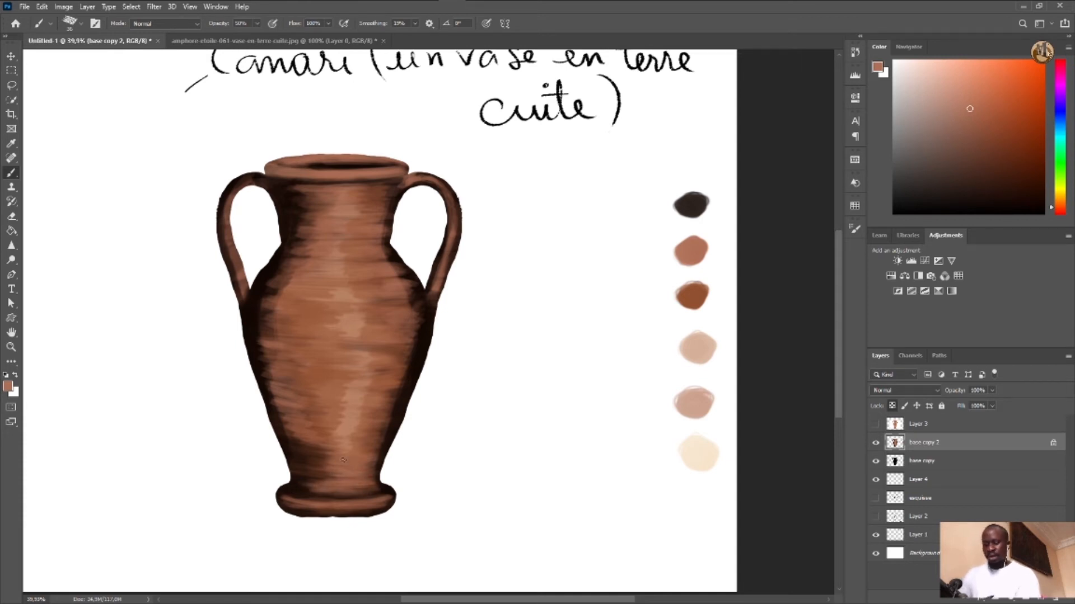
{"action": "mouse_move", "coordinate": [314, 461]}
{"action": "left_mouse_down"}
{"action": "mouse_move", "coordinate": [347, 480]}
{"action": "mouse_move", "coordinate": [320, 455]}
{"action": "mouse_move", "coordinate": [331, 452]}
{"action": "mouse_move", "coordinate": [305, 447]}
{"action": "mouse_move", "coordinate": [324, 451]}
{"action": "mouse_move", "coordinate": [304, 466]}
{"action": "left_mouse_up"}
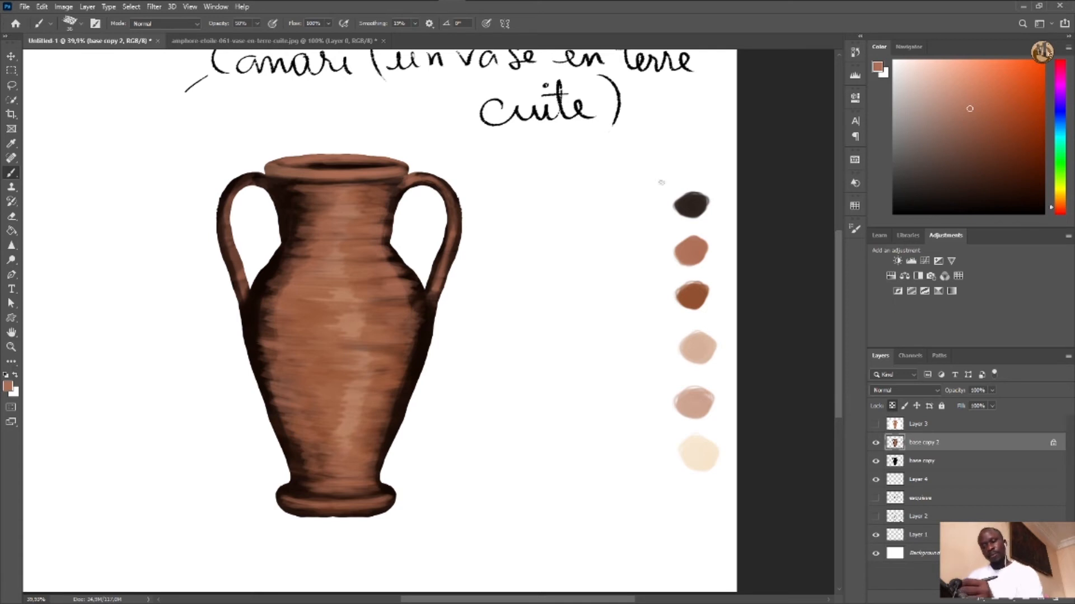
Sample the near-black swatch, enlarge the brush to 81 px and darken the sides of the body and the neck with horizontal strokes
{"action": "key", "text": "b"}
{"action": "left_click", "coordinate": [692, 204], "text": "alt"}
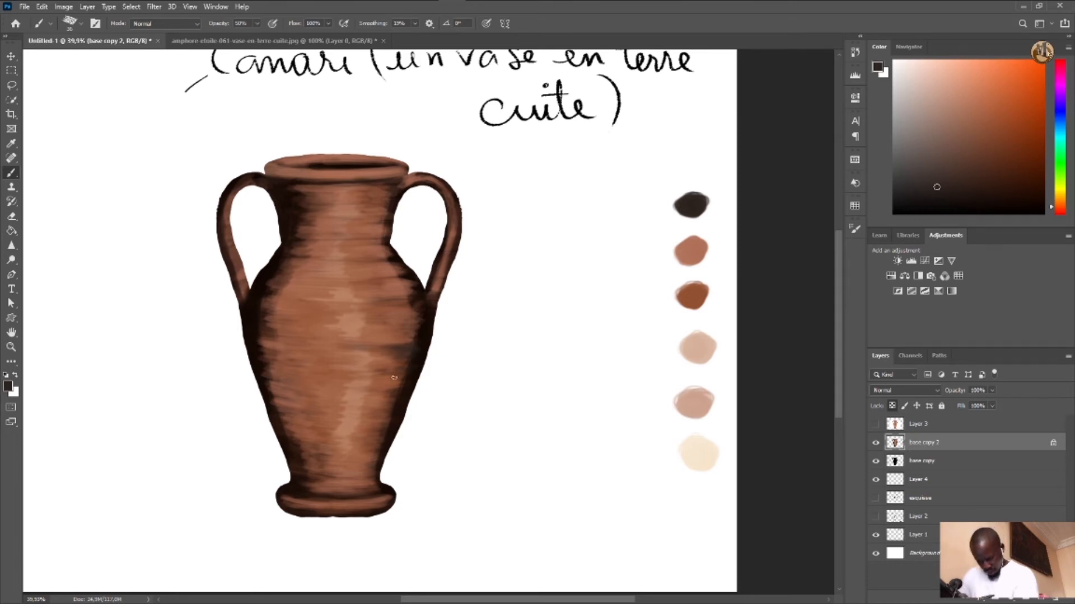
{"action": "left_click", "coordinate": [81, 25]}
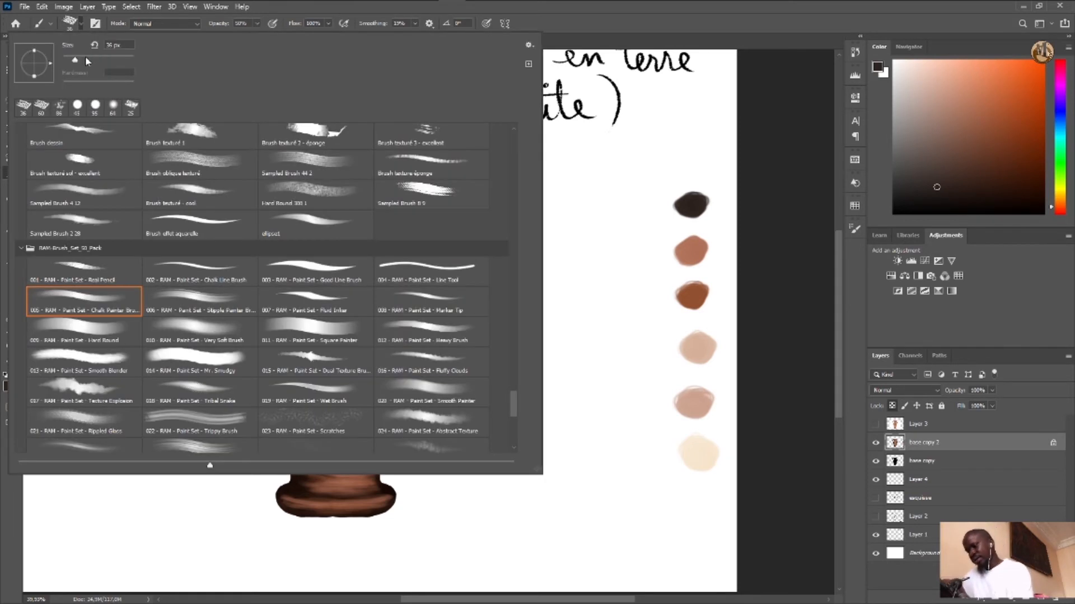
{"action": "left_click", "coordinate": [603, 9]}
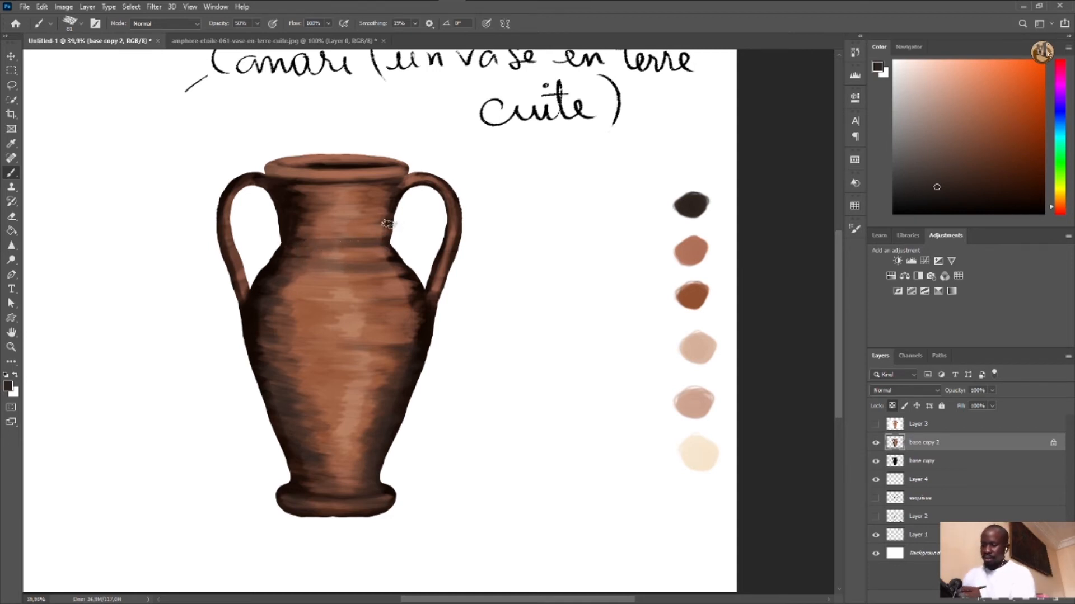
{"action": "mouse_move", "coordinate": [389, 224]}
{"action": "left_mouse_down"}
{"action": "mouse_move", "coordinate": [287, 220]}
{"action": "mouse_move", "coordinate": [313, 228]}
{"action": "mouse_move", "coordinate": [296, 233]}
{"action": "mouse_move", "coordinate": [296, 202]}
{"action": "mouse_move", "coordinate": [384, 189]}
{"action": "mouse_move", "coordinate": [299, 193]}
{"action": "mouse_move", "coordinate": [377, 187]}
{"action": "mouse_move", "coordinate": [297, 191]}
{"action": "mouse_move", "coordinate": [337, 193]}
{"action": "mouse_move", "coordinate": [309, 207]}
{"action": "left_mouse_up"}
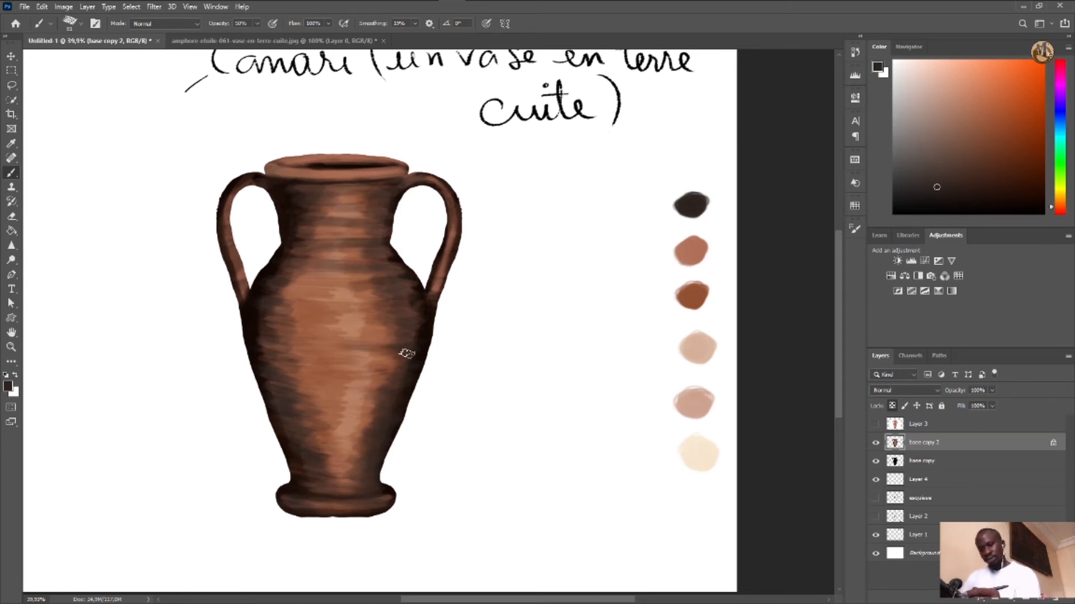
Sample the darker brown swatch and warm the middle of the body, neck and foot with it
{"action": "left_click", "coordinate": [696, 291], "text": "alt"}
{"action": "key", "text": "b"}
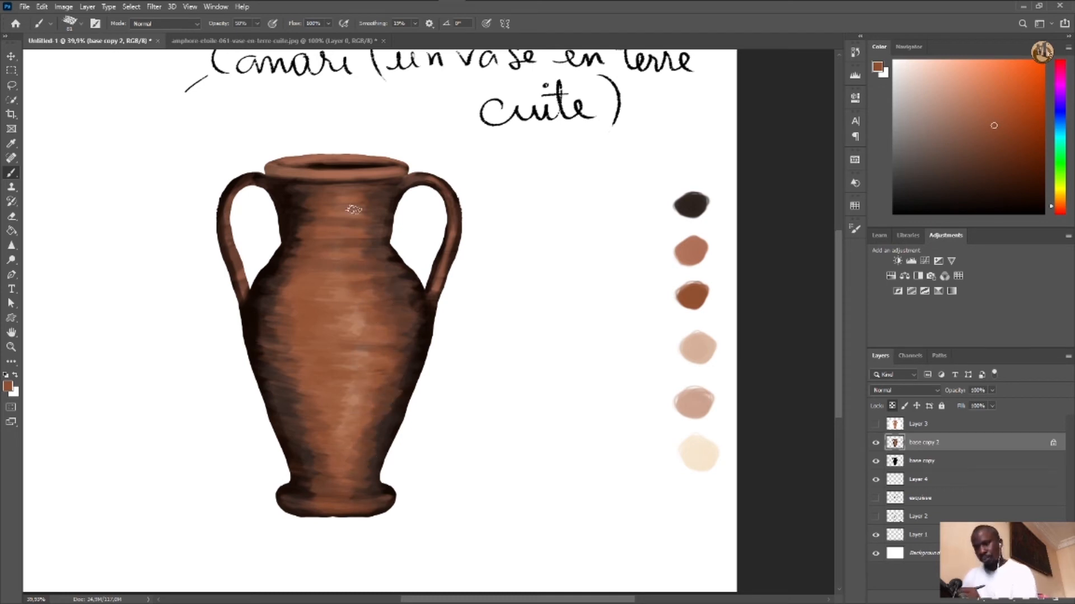
Sample the cream swatch and paint soft highlights down the center of the vase's lower body
{"action": "key", "text": "i"}
{"action": "left_click", "coordinate": [702, 344]}
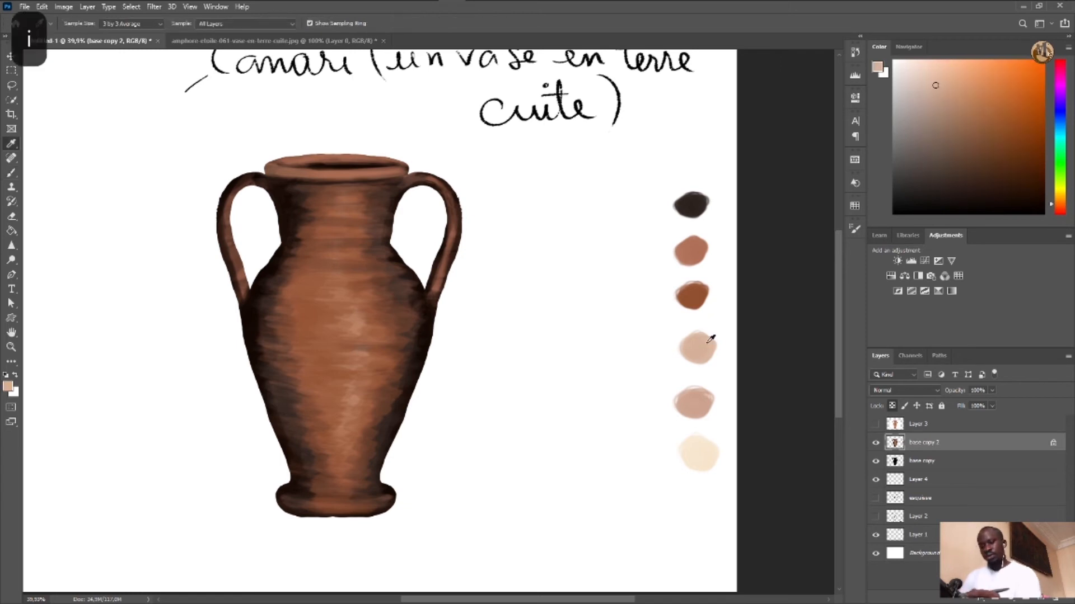
{"action": "left_click", "coordinate": [700, 450]}
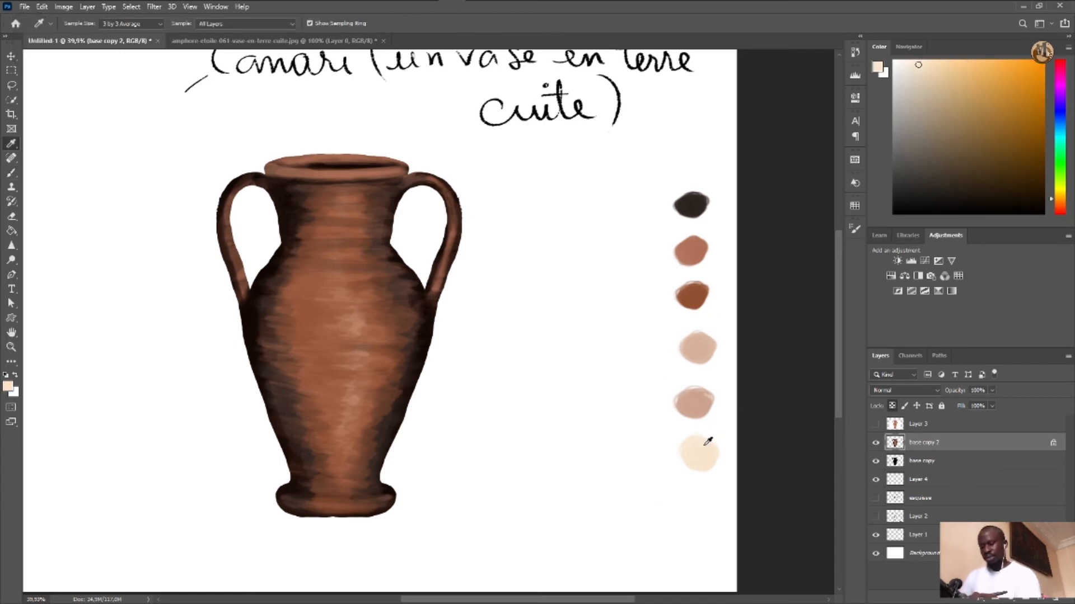
{"action": "key", "text": "b"}
{"action": "mouse_move", "coordinate": [367, 359]}
{"action": "left_mouse_down"}
{"action": "mouse_move", "coordinate": [281, 352]}
{"action": "mouse_move", "coordinate": [396, 363]}
{"action": "mouse_move", "coordinate": [292, 363]}
{"action": "mouse_move", "coordinate": [409, 361]}
{"action": "mouse_move", "coordinate": [285, 365]}
{"action": "mouse_move", "coordinate": [399, 366]}
{"action": "mouse_move", "coordinate": [311, 386]}
{"action": "mouse_move", "coordinate": [375, 396]}
{"action": "mouse_move", "coordinate": [317, 395]}
{"action": "mouse_move", "coordinate": [360, 402]}
{"action": "mouse_move", "coordinate": [341, 426]}
{"action": "mouse_move", "coordinate": [376, 436]}
{"action": "mouse_move", "coordinate": [350, 458]}
{"action": "left_mouse_up"}
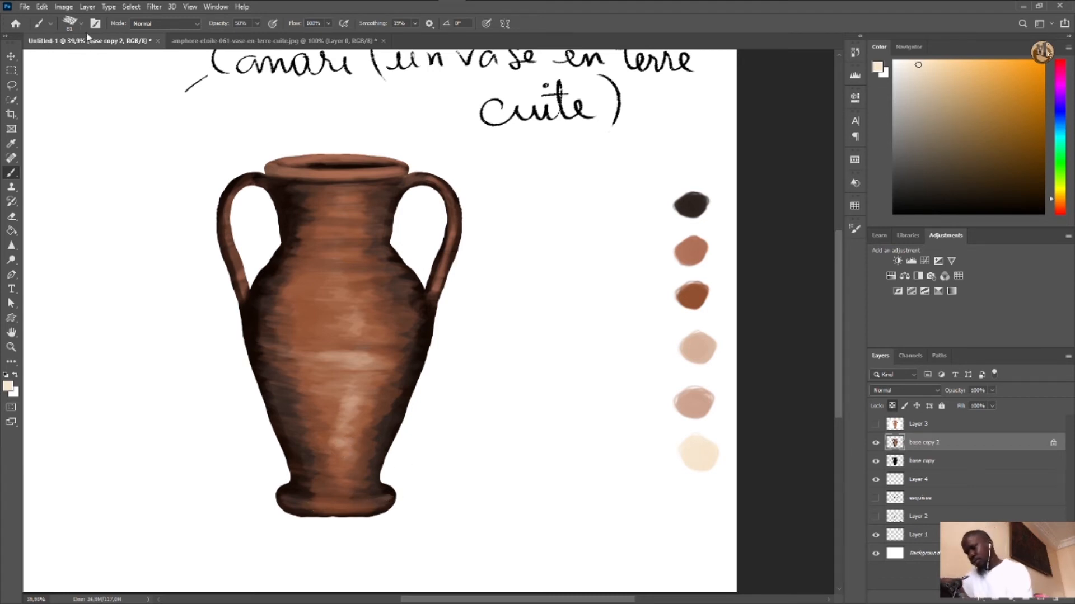
Reduce the brush size to 39 px and add cream highlight strokes across the foot
{"action": "left_click", "coordinate": [73, 24]}
{"action": "left_click_drag", "start_coordinate": [91, 60], "coordinate": [76, 59]}
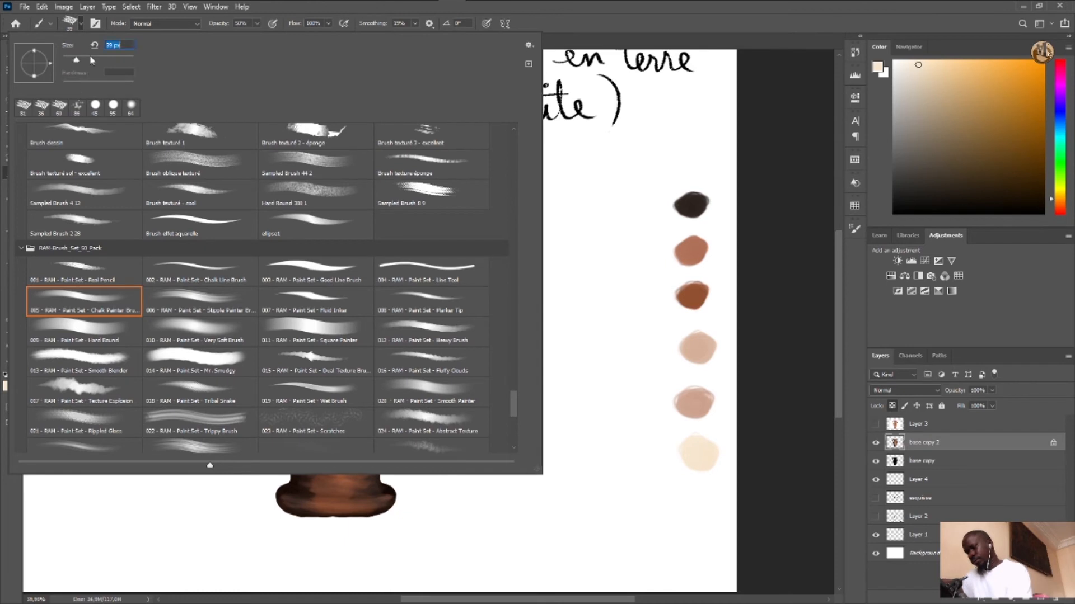
{"action": "left_click", "coordinate": [616, 25]}
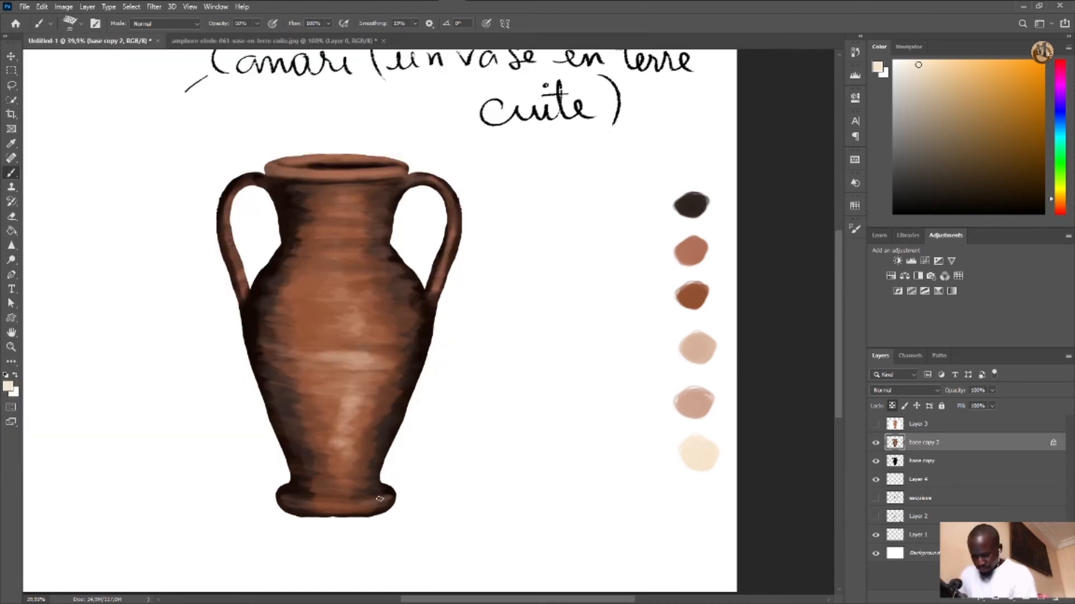
{"action": "left_click_drag", "start_coordinate": [380, 498], "coordinate": [295, 501]}
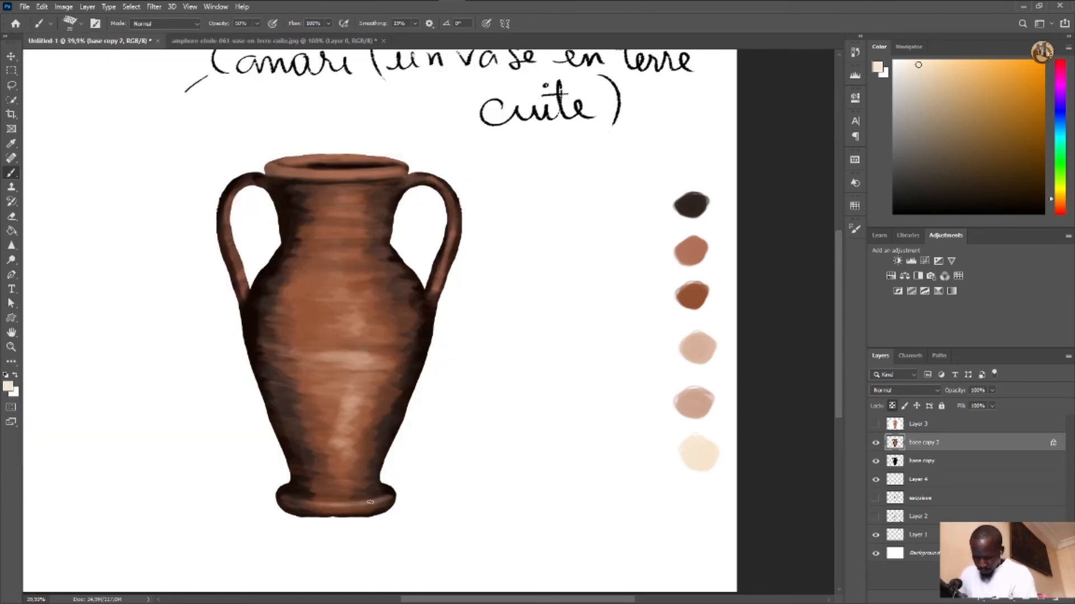
{"action": "left_click_drag", "start_coordinate": [370, 502], "coordinate": [356, 508]}
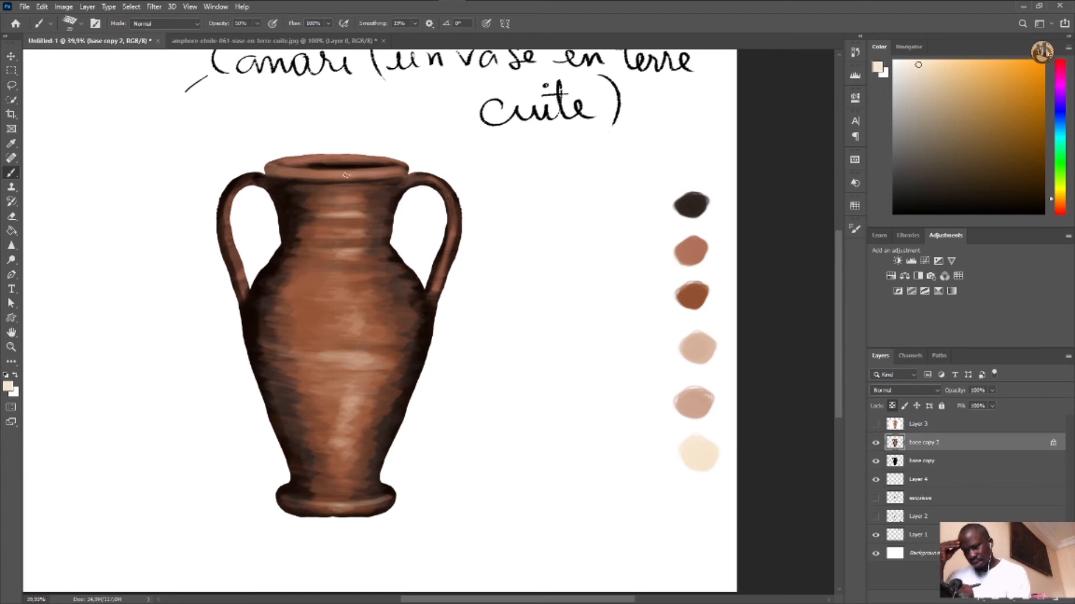
Add cream highlights along the rim and in horizontal bands across the middle of the neck
{"action": "mouse_move", "coordinate": [370, 177]}
{"action": "left_mouse_down"}
{"action": "mouse_move", "coordinate": [311, 175]}
{"action": "mouse_move", "coordinate": [397, 170]}
{"action": "mouse_move", "coordinate": [300, 175]}
{"action": "mouse_move", "coordinate": [370, 159]}
{"action": "mouse_move", "coordinate": [326, 160]}
{"action": "mouse_move", "coordinate": [373, 160]}
{"action": "mouse_move", "coordinate": [301, 162]}
{"action": "mouse_move", "coordinate": [364, 160]}
{"action": "left_mouse_up"}
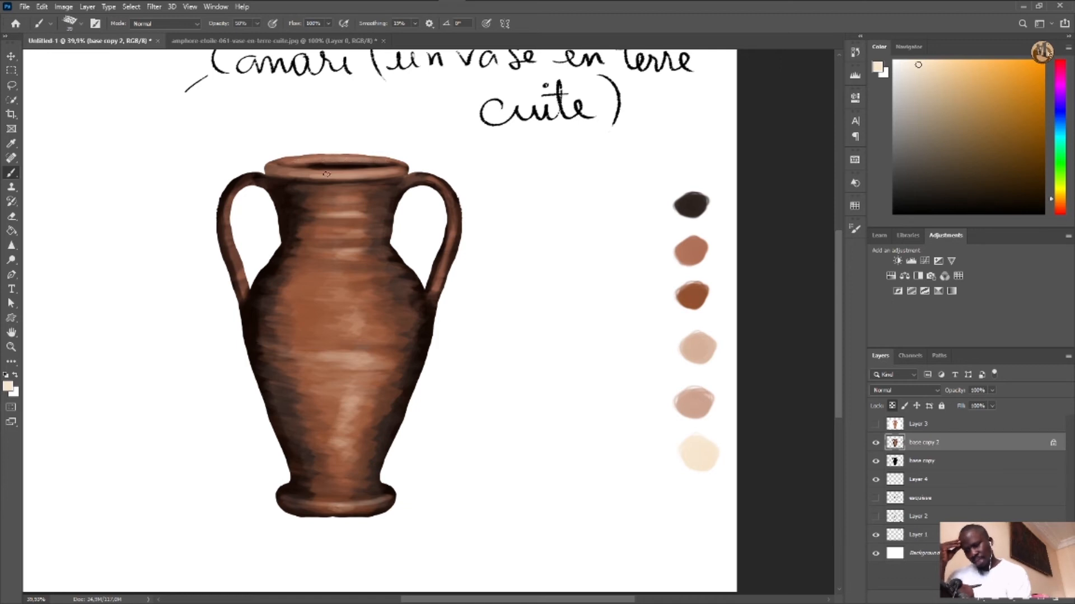
{"action": "mouse_move", "coordinate": [324, 174]}
{"action": "left_mouse_down"}
{"action": "mouse_move", "coordinate": [315, 175]}
{"action": "mouse_move", "coordinate": [354, 176]}
{"action": "mouse_move", "coordinate": [341, 177]}
{"action": "left_mouse_up"}
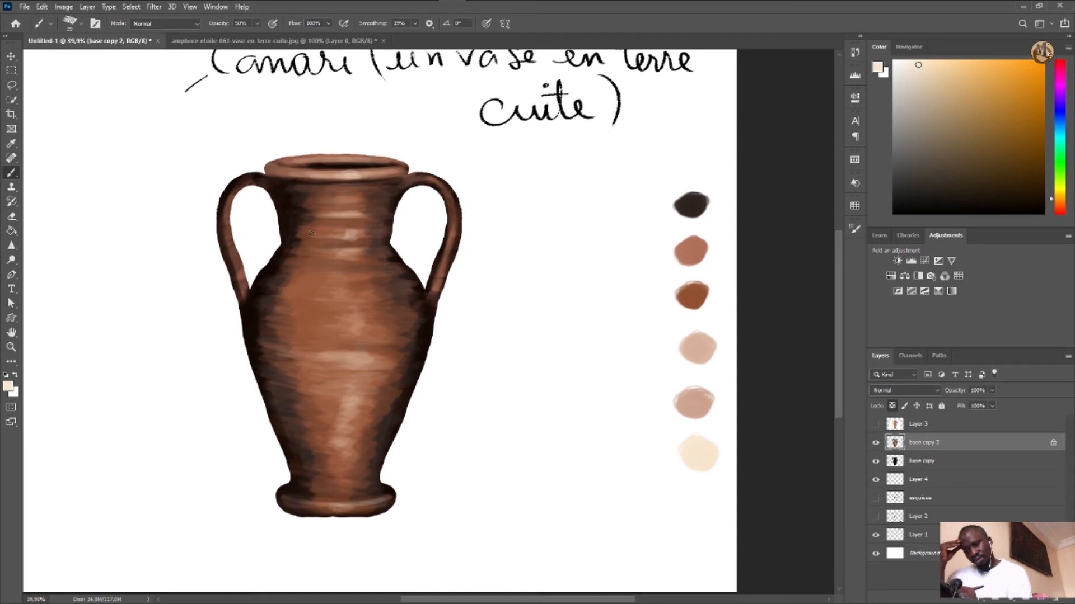
{"action": "mouse_move", "coordinate": [353, 201]}
{"action": "left_mouse_down"}
{"action": "mouse_move", "coordinate": [334, 200]}
{"action": "mouse_move", "coordinate": [391, 198]}
{"action": "left_mouse_up"}
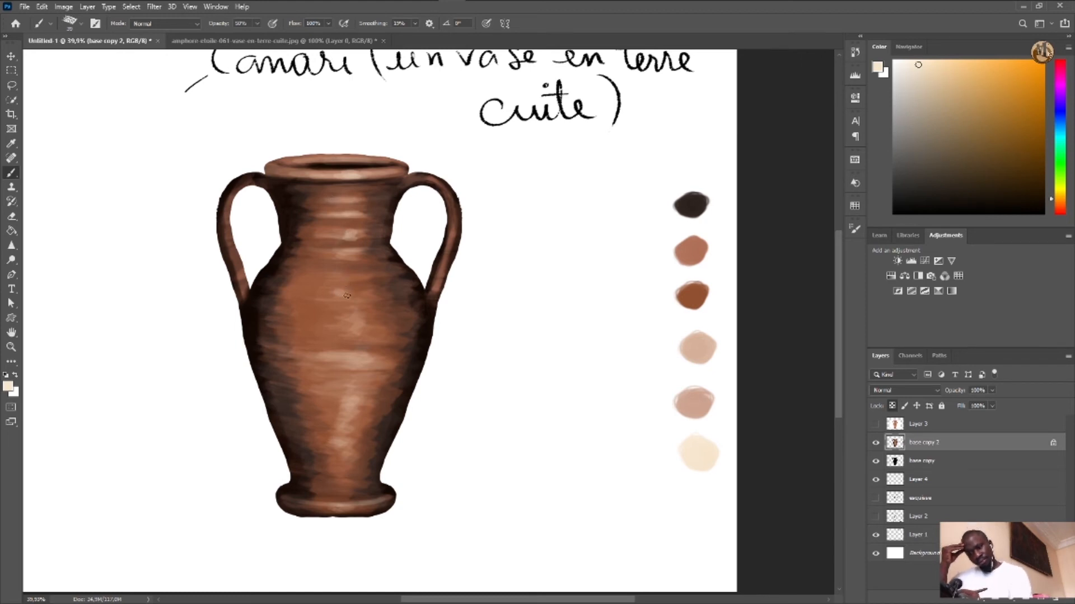
Paint cream highlight bands down the center of the body, and highlight the handles and the rim
{"action": "mouse_move", "coordinate": [347, 296]}
{"action": "left_mouse_down"}
{"action": "mouse_move", "coordinate": [316, 298]}
{"action": "mouse_move", "coordinate": [380, 292]}
{"action": "mouse_move", "coordinate": [318, 292]}
{"action": "mouse_move", "coordinate": [374, 299]}
{"action": "mouse_move", "coordinate": [328, 290]}
{"action": "mouse_move", "coordinate": [350, 275]}
{"action": "mouse_move", "coordinate": [335, 275]}
{"action": "mouse_move", "coordinate": [377, 279]}
{"action": "mouse_move", "coordinate": [314, 275]}
{"action": "left_mouse_up"}
{"action": "left_click_drag", "start_coordinate": [356, 330], "coordinate": [341, 323]}
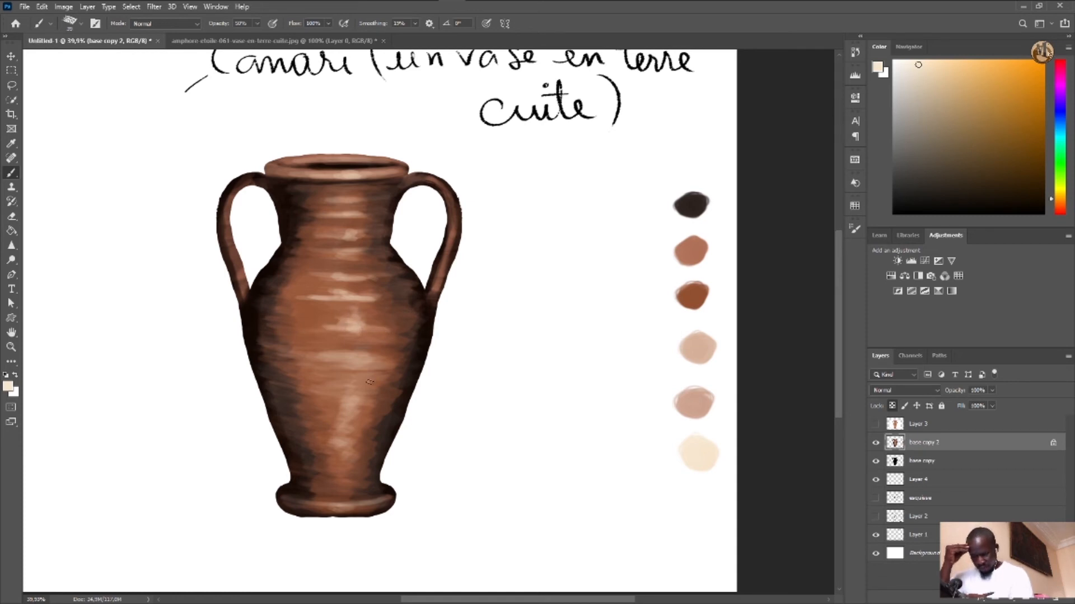
{"action": "mouse_move", "coordinate": [370, 382]}
{"action": "left_mouse_down"}
{"action": "mouse_move", "coordinate": [309, 381]}
{"action": "mouse_move", "coordinate": [342, 401]}
{"action": "left_mouse_up"}
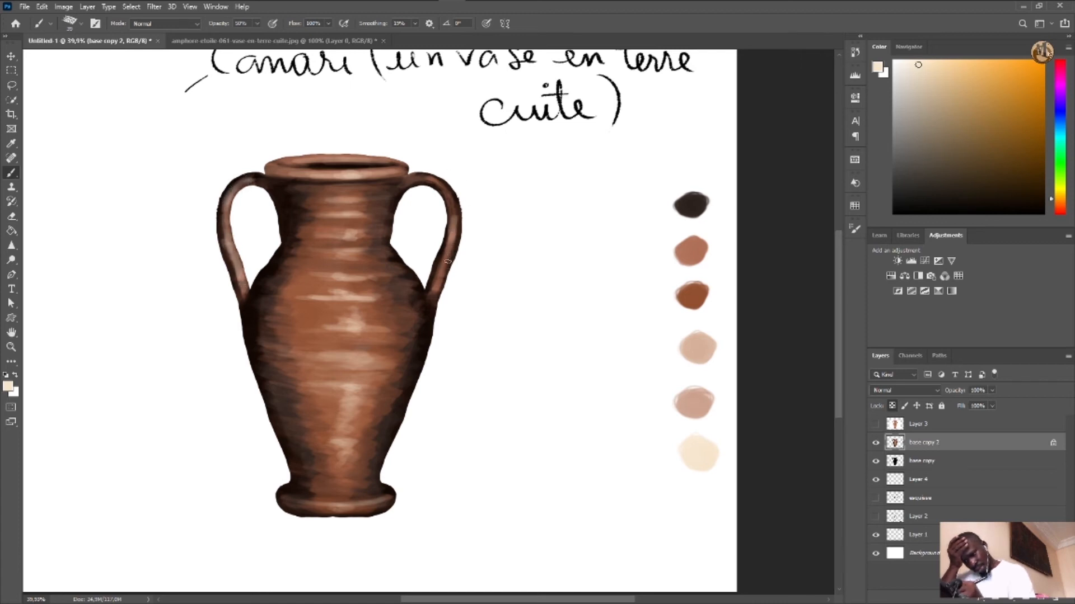
{"action": "left_click_drag", "start_coordinate": [443, 274], "coordinate": [455, 200]}
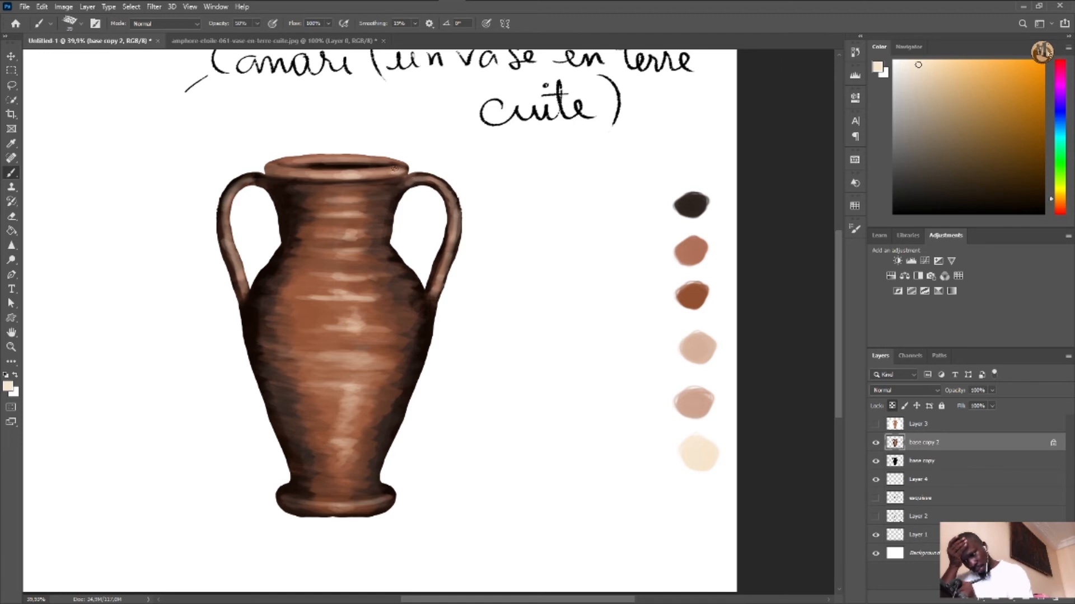
{"action": "left_click_drag", "start_coordinate": [394, 168], "coordinate": [361, 178]}
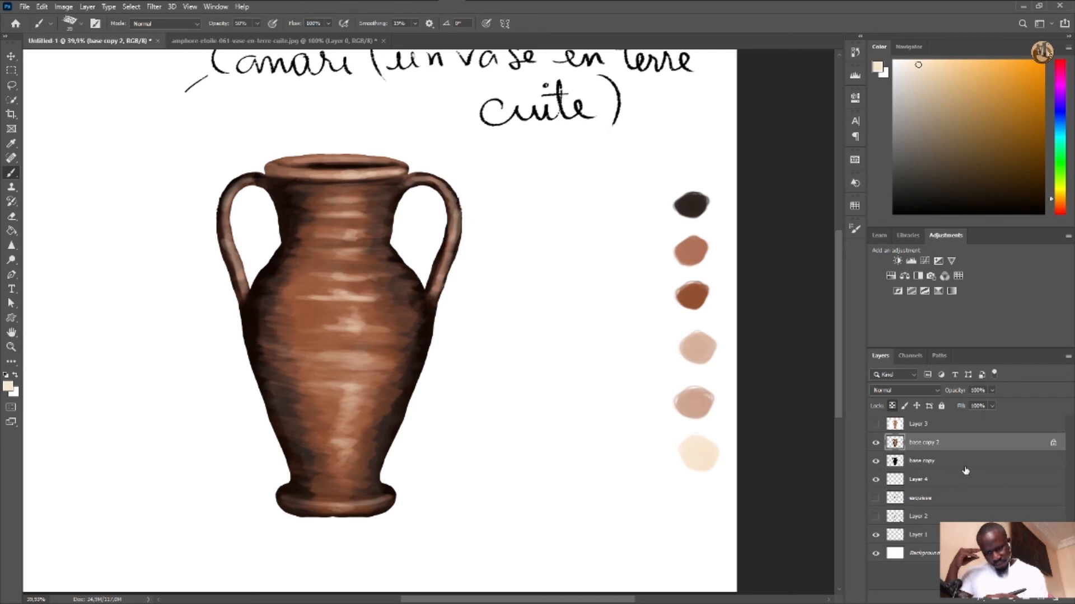
Show the esquisse sketch layer and move it to the top of the layer stack, above Layer 3
{"action": "left_click", "coordinate": [876, 498]}
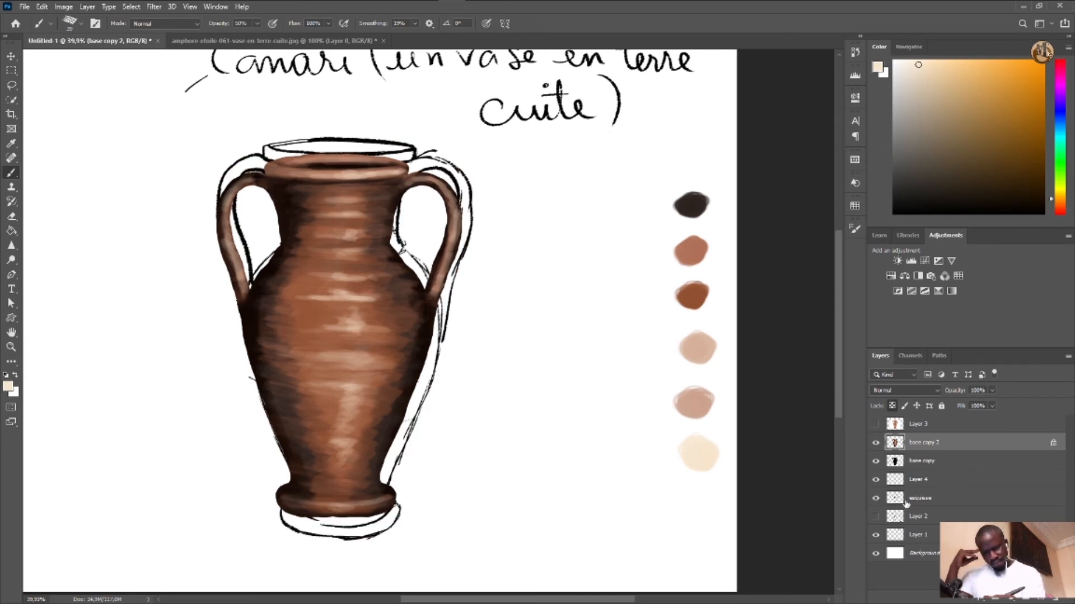
{"action": "left_click_drag", "start_coordinate": [918, 503], "coordinate": [915, 421]}
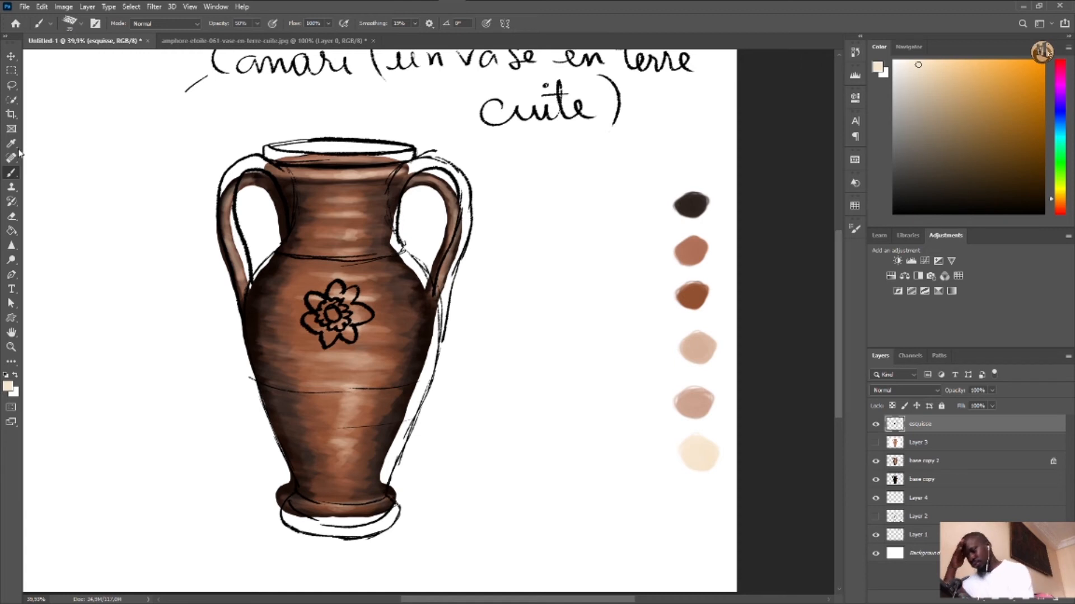
Trace the sketched flower ornament in black on the base copy 2 layer with the Chalk Line Brush, and hide the esquisse layer
{"action": "left_click", "coordinate": [81, 25]}
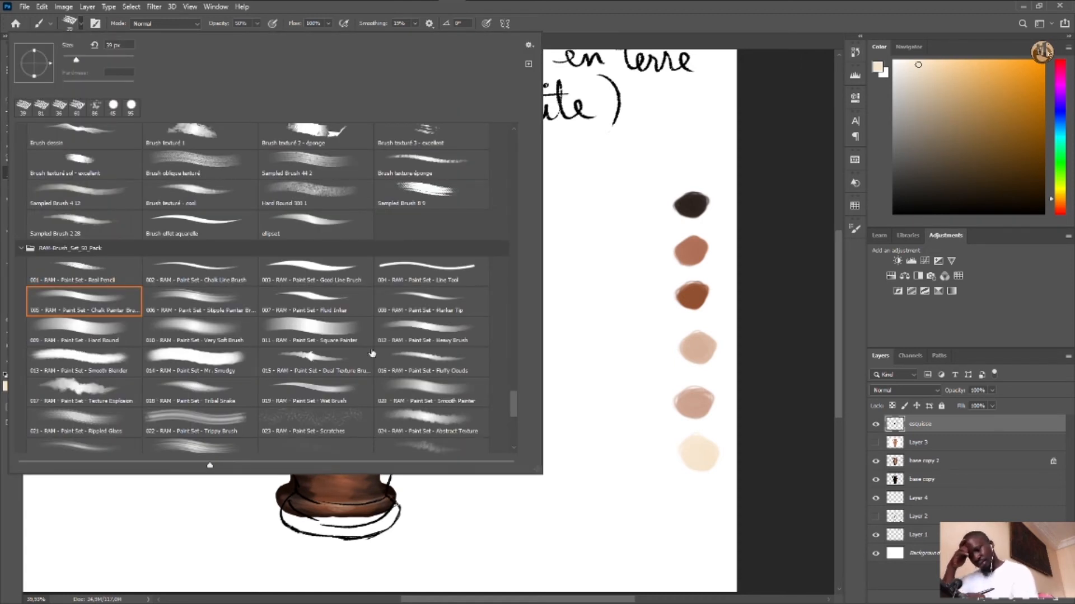
{"action": "left_click", "coordinate": [205, 267]}
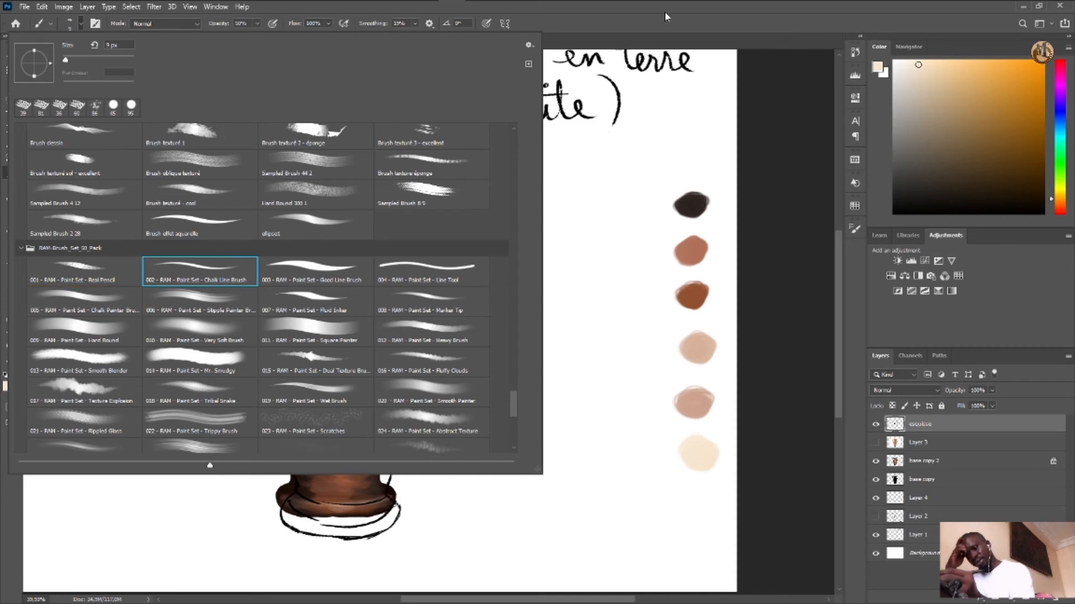
{"action": "left_click", "coordinate": [694, 197]}
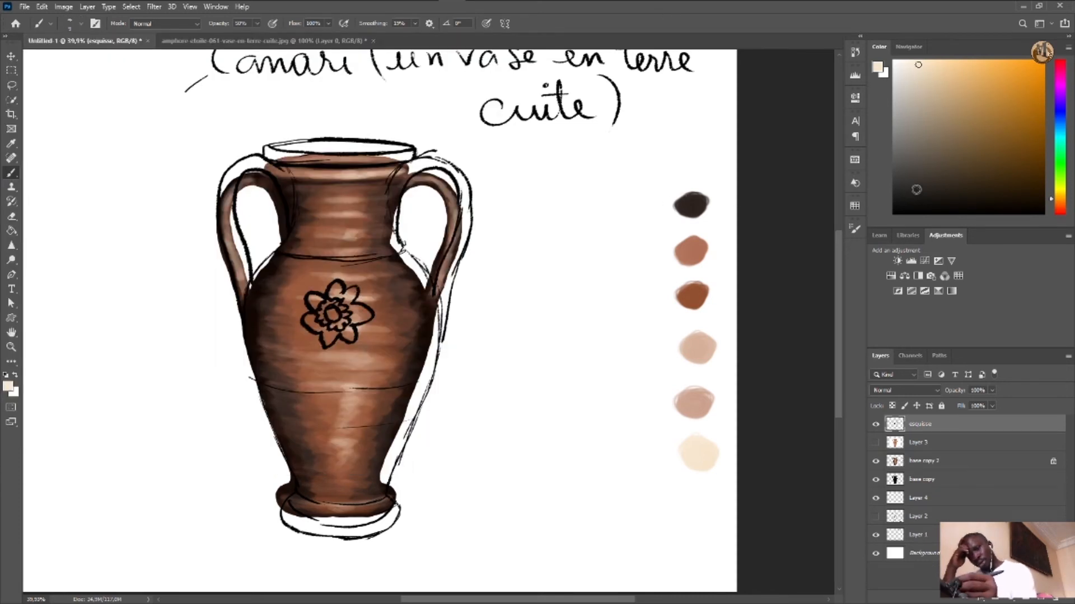
{"action": "key", "text": "d"}
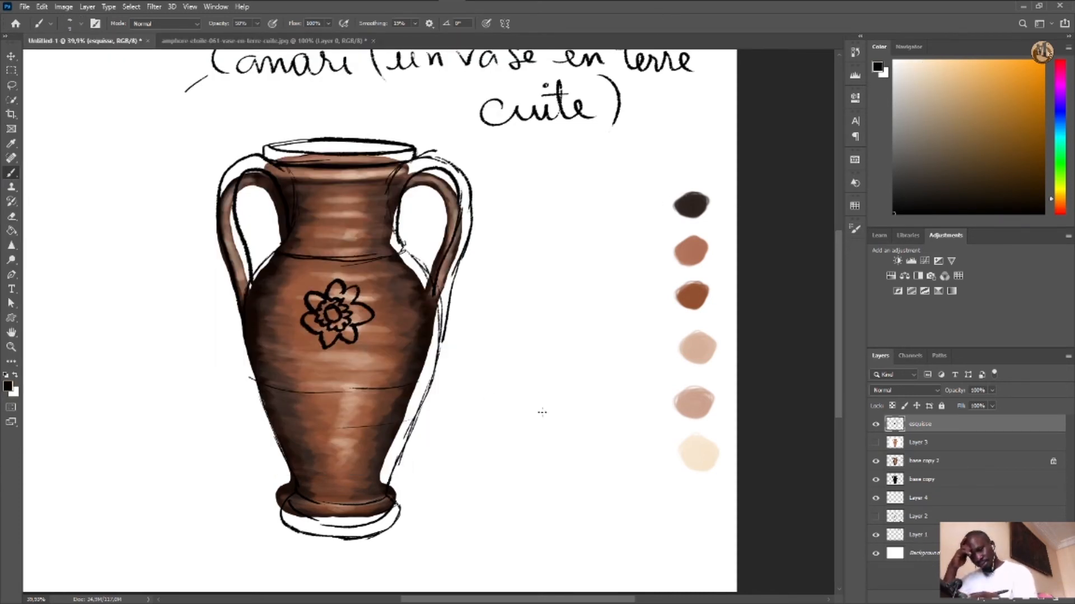
{"action": "left_click", "coordinate": [938, 462]}
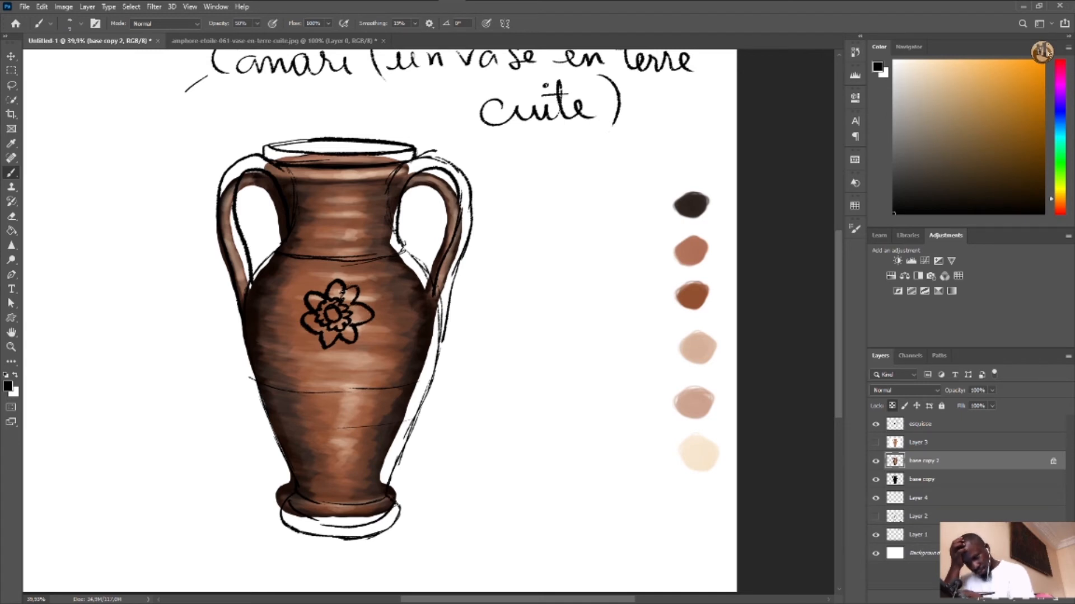
{"action": "left_click", "coordinate": [878, 425]}
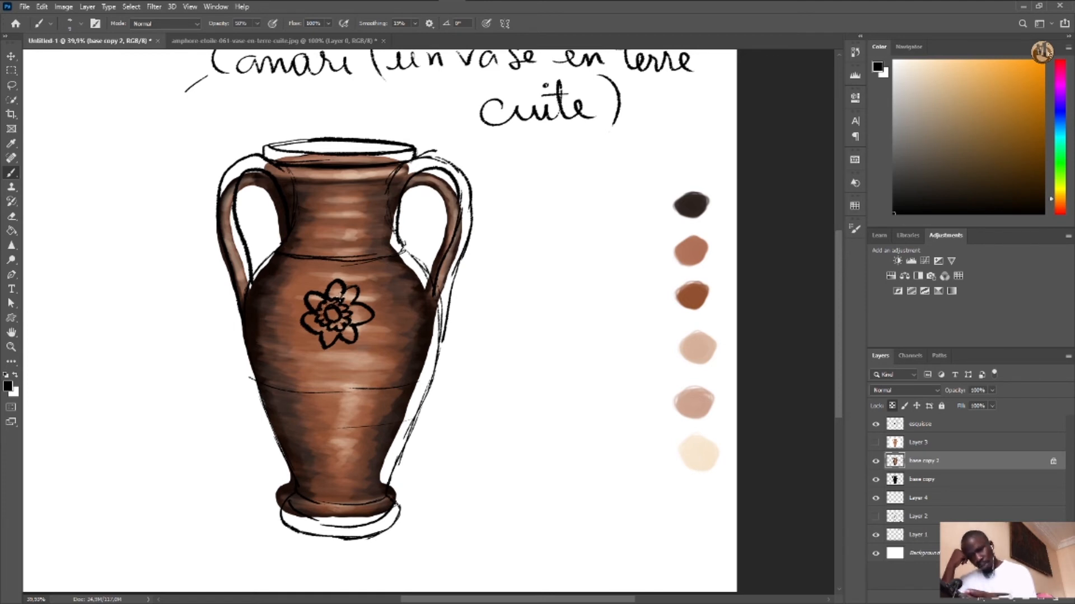
{"action": "left_click", "coordinate": [874, 423]}
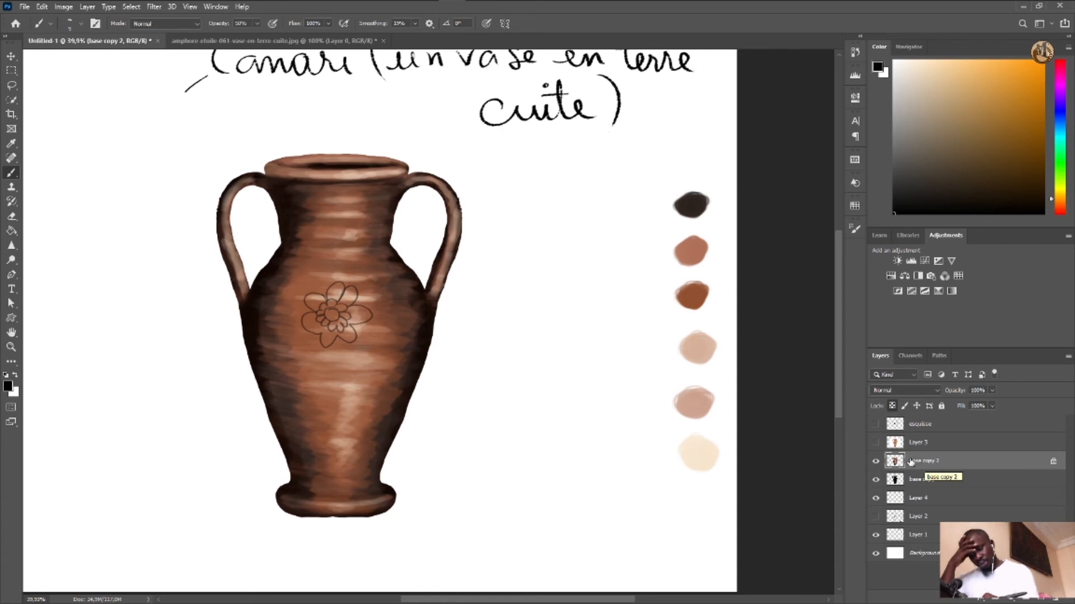
Thicken the outlines of the flower's petals and center in black with the 10 px Fluid Inker brush
{"action": "left_click", "coordinate": [81, 26]}
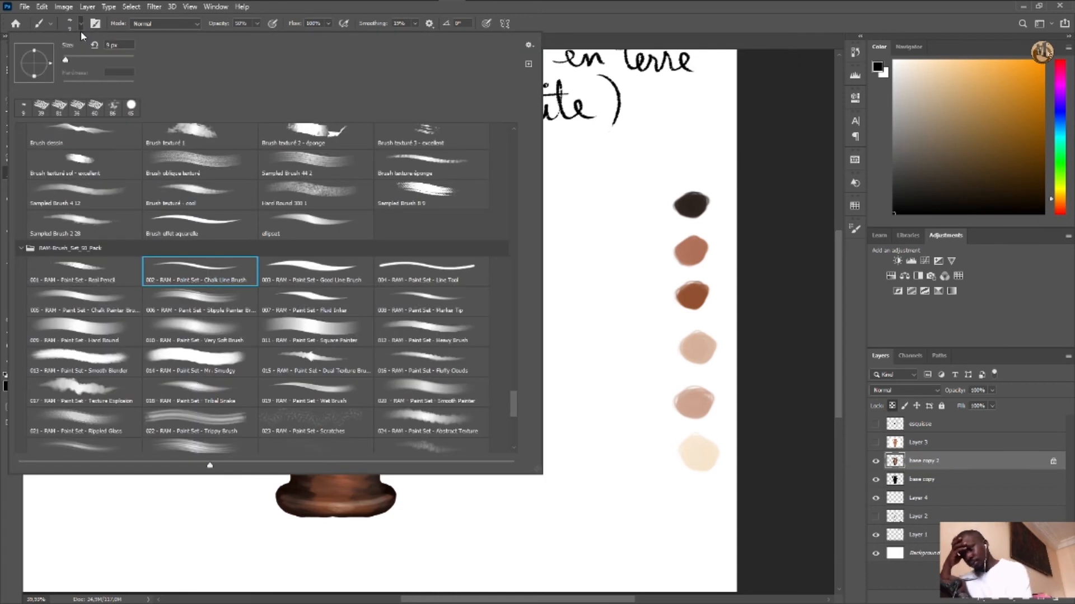
{"action": "left_click", "coordinate": [299, 299]}
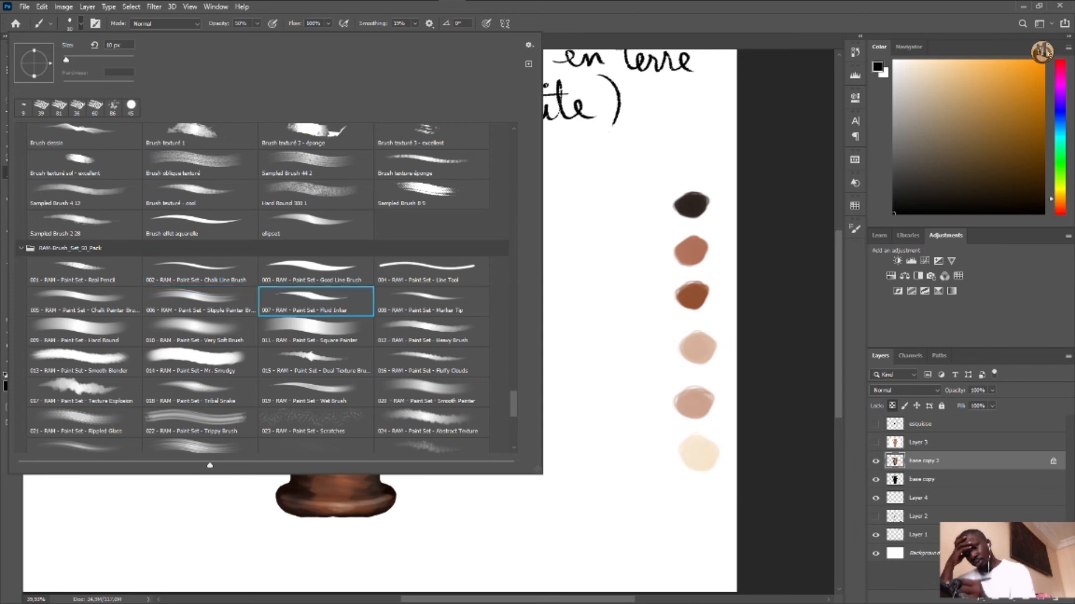
{"action": "left_click", "coordinate": [634, 9]}
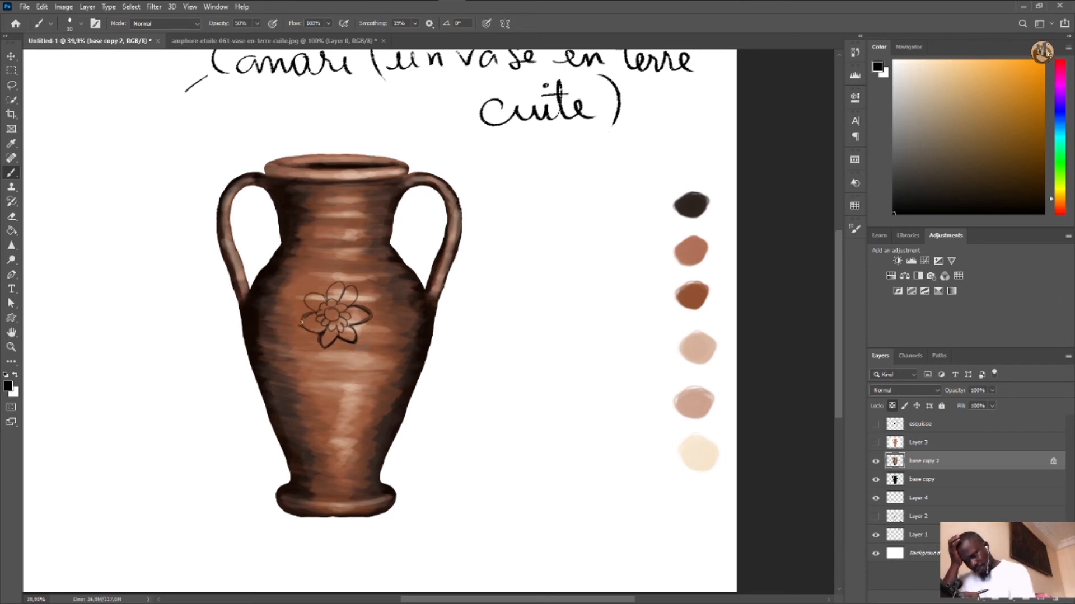
{"action": "left_click_drag", "start_coordinate": [299, 325], "coordinate": [317, 332]}
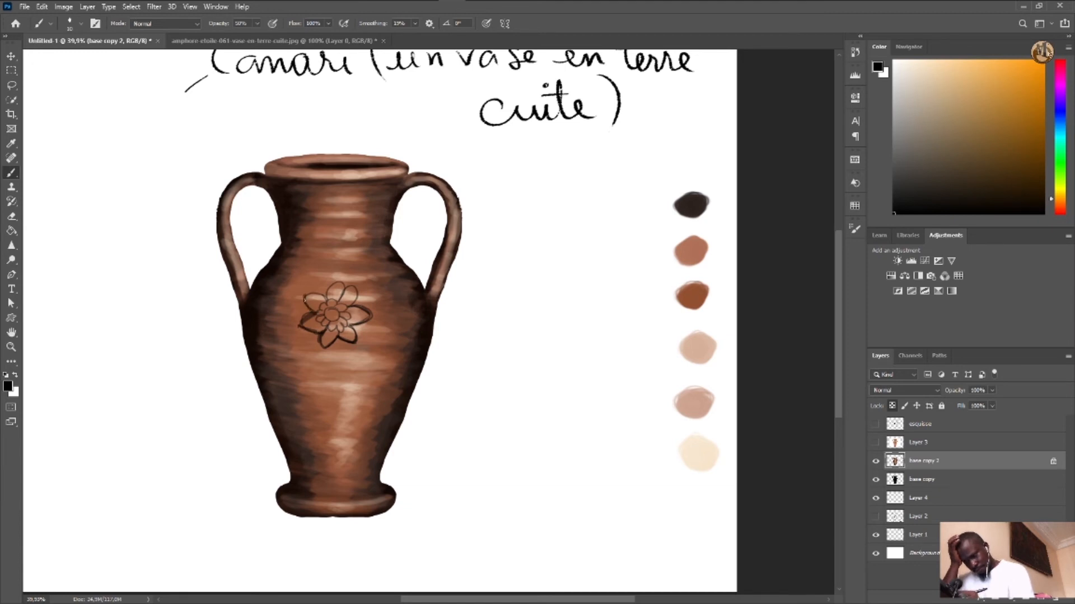
{"action": "mouse_move", "coordinate": [327, 302]}
{"action": "left_mouse_down"}
{"action": "mouse_move", "coordinate": [308, 295]}
{"action": "mouse_move", "coordinate": [342, 299]}
{"action": "left_mouse_up"}
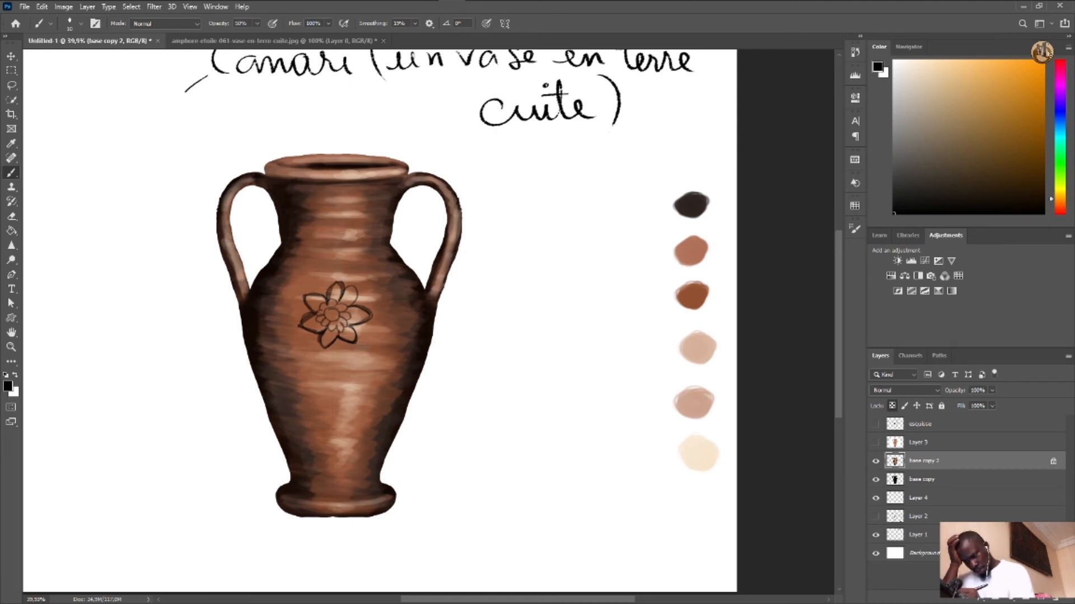
{"action": "left_click_drag", "start_coordinate": [357, 288], "coordinate": [339, 319]}
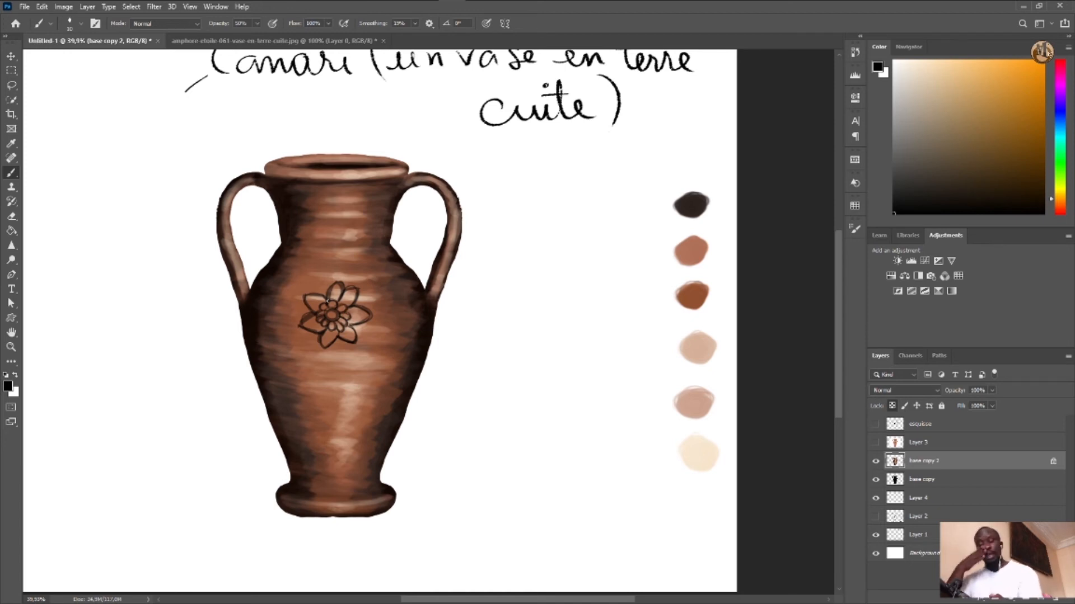
Check the reference photo on Layer 3, hide it again, and sample the orange-brown swatch as the painting color
{"action": "left_click", "coordinate": [875, 443]}
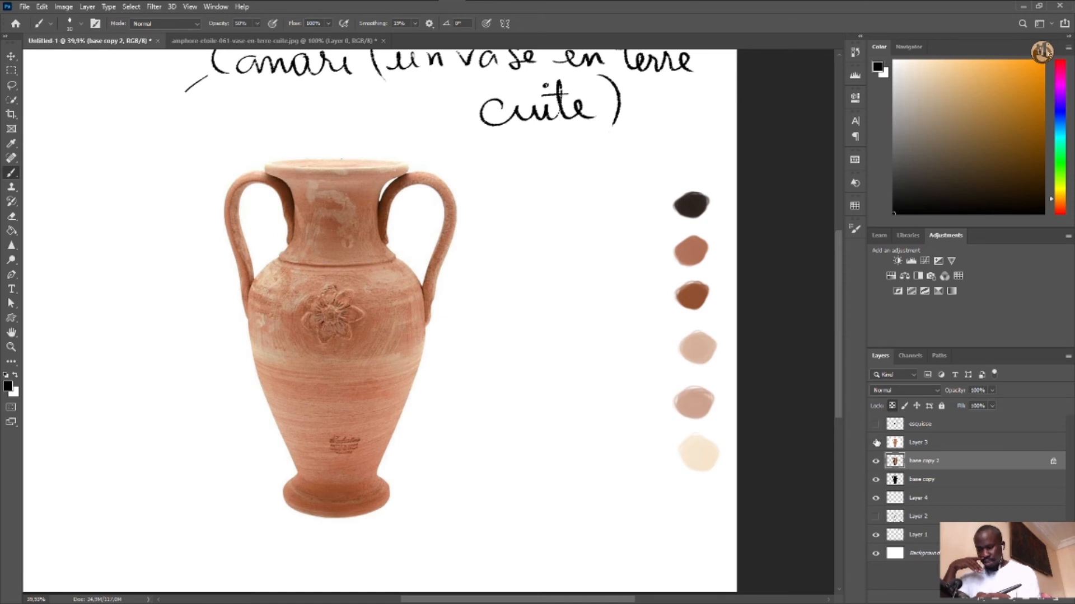
{"action": "left_click", "coordinate": [875, 443]}
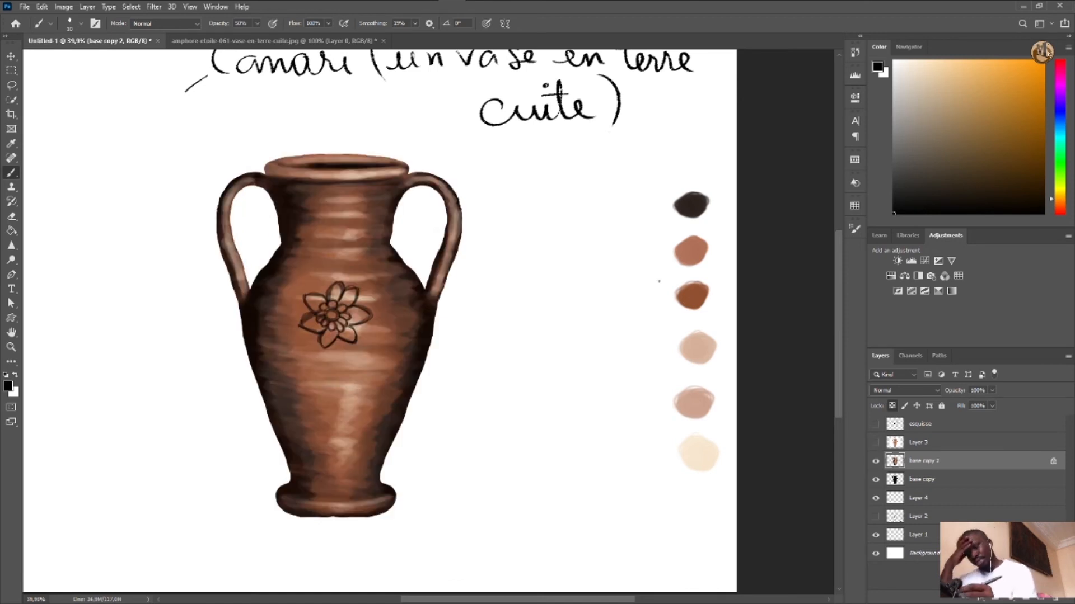
{"action": "key", "text": "i"}
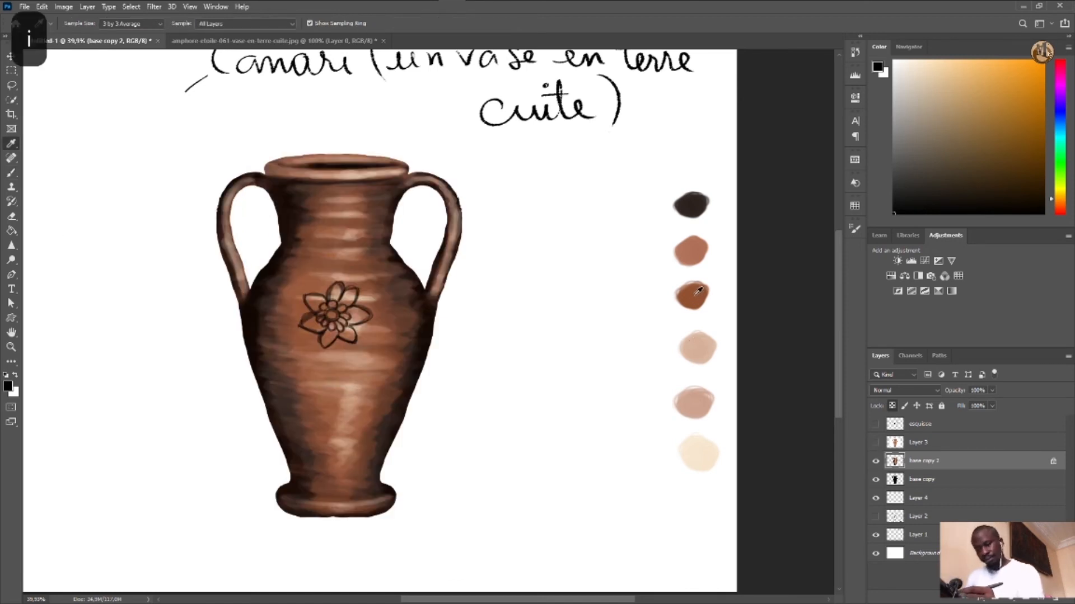
{"action": "left_click", "coordinate": [693, 295]}
{"action": "key", "text": "b"}
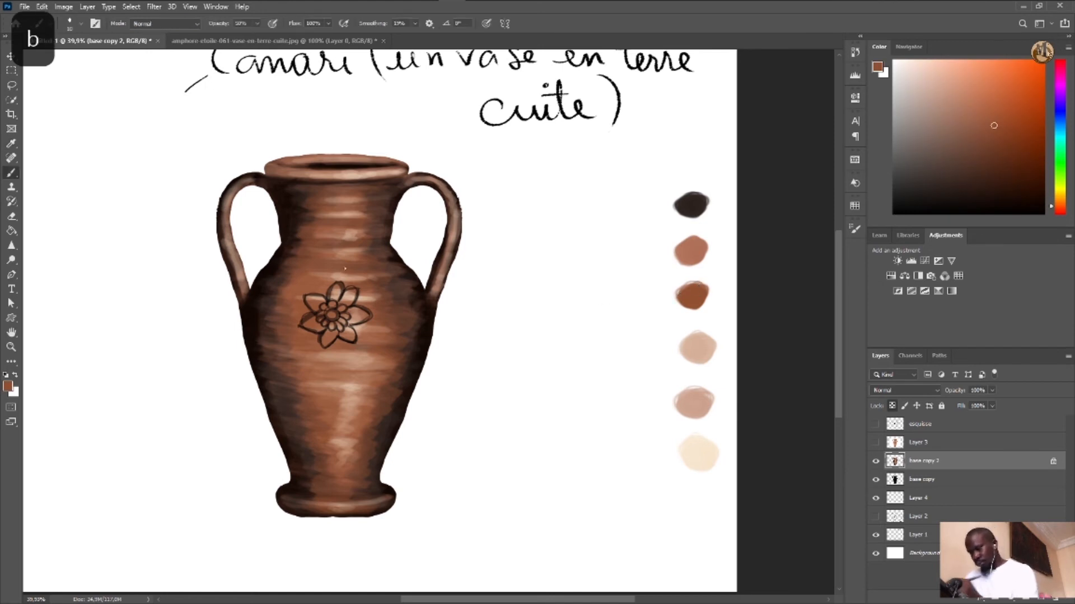
Switch to the Chalk Painter Brush and reduce its size for painting the small flower details
{"action": "left_click", "coordinate": [80, 24]}
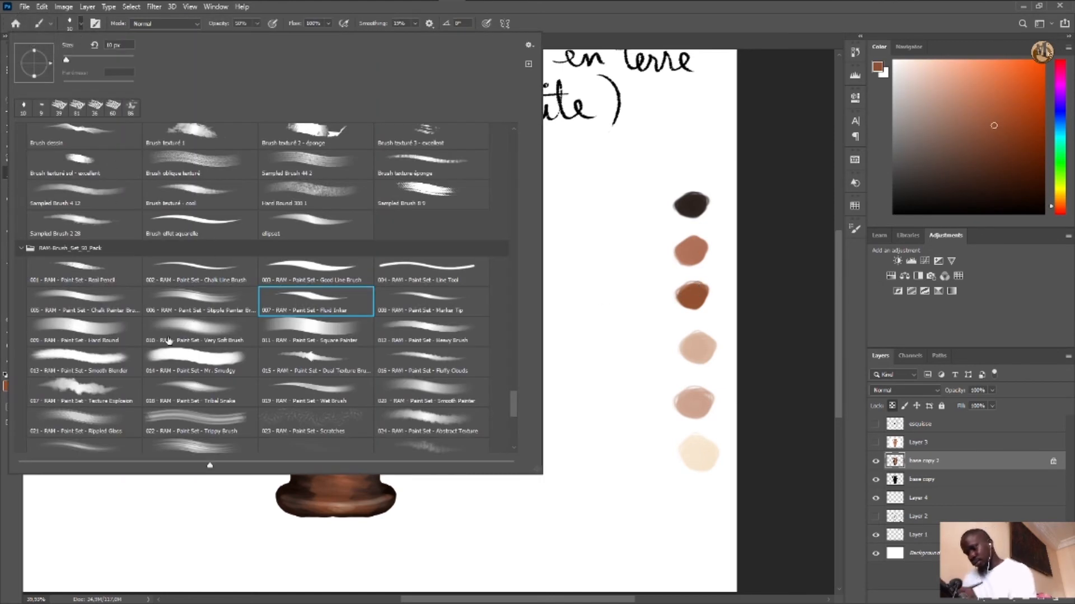
{"action": "left_click", "coordinate": [70, 302]}
{"action": "key", "text": "Return"}
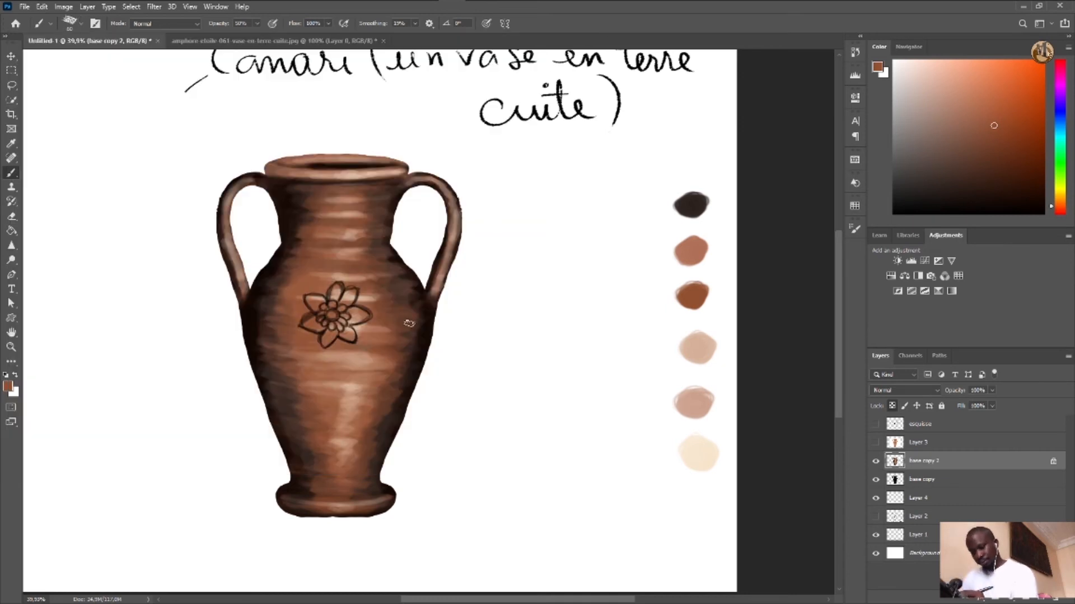
{"action": "left_click", "coordinate": [82, 25]}
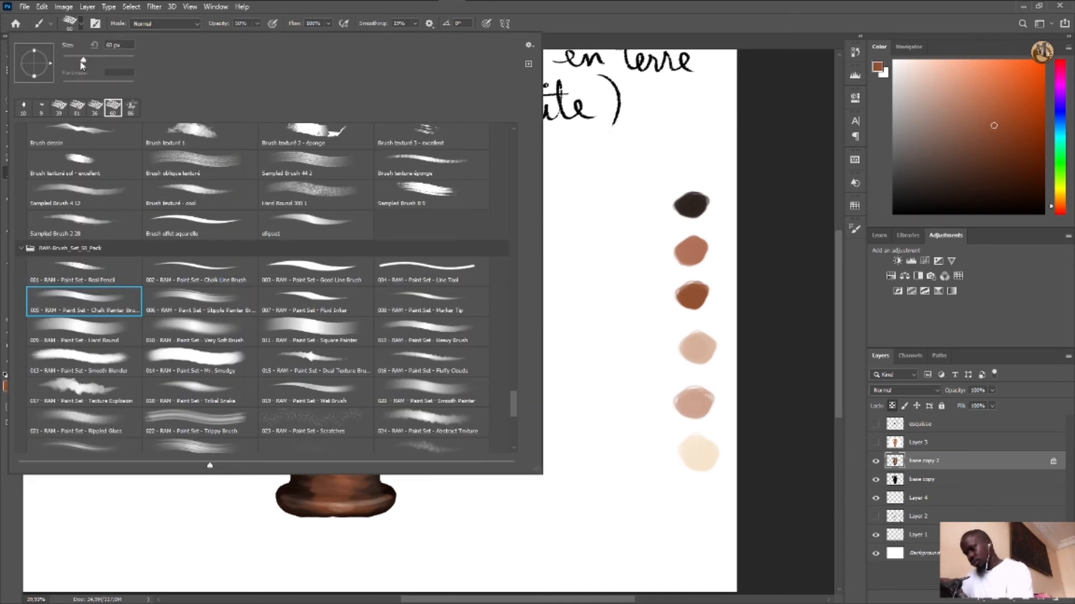
{"action": "left_click_drag", "start_coordinate": [83, 61], "coordinate": [74, 61]}
{"action": "left_click", "coordinate": [574, 23]}
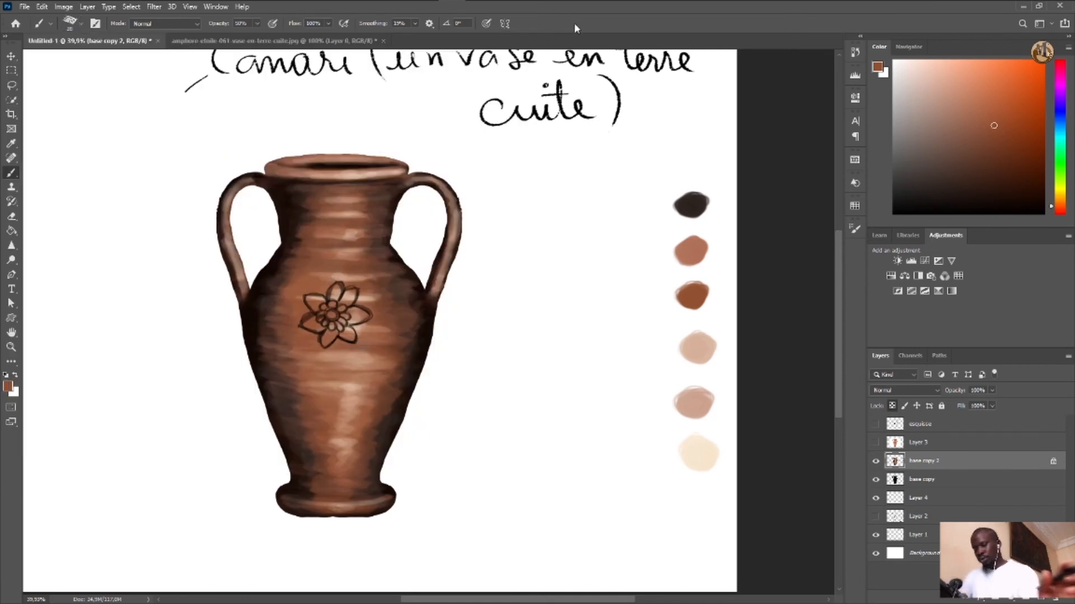
Set the brush opacity to 100% and fill the flower's outer petals, inner petals and center with the orange-brown
{"action": "mouse_move", "coordinate": [672, 1]}
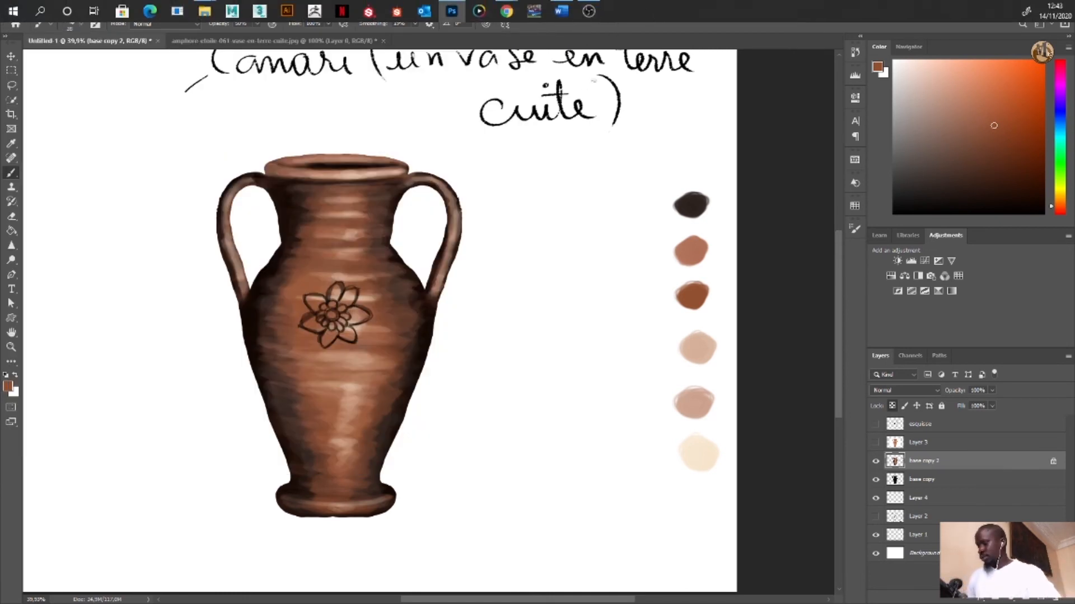
{"action": "scroll", "coordinate": [292, 339], "scroll_direction": "up", "scroll_amount": 1}
{"action": "scroll", "coordinate": [292, 340], "scroll_direction": "up", "scroll_amount": 4}
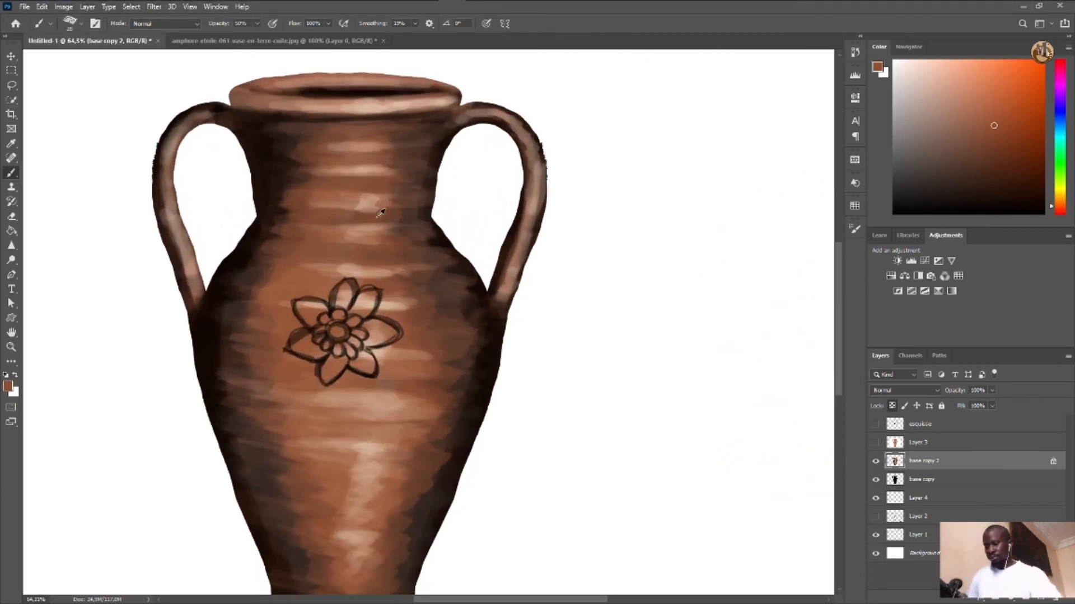
{"action": "scroll", "coordinate": [421, 253], "scroll_direction": "down", "scroll_amount": 1}
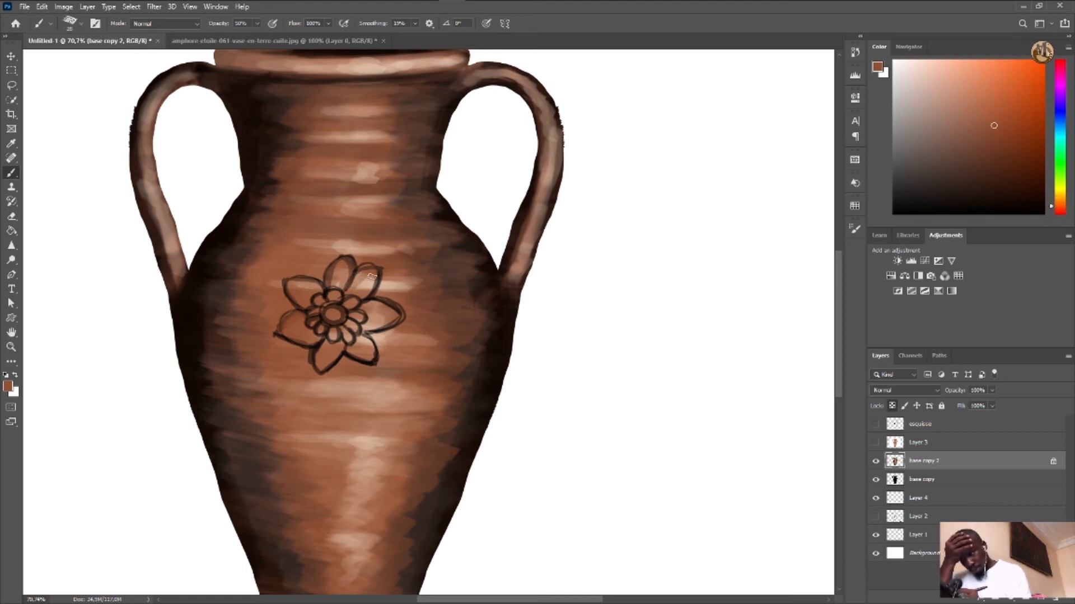
{"action": "left_click", "coordinate": [257, 24]}
{"action": "left_click_drag", "start_coordinate": [257, 37], "coordinate": [297, 39]}
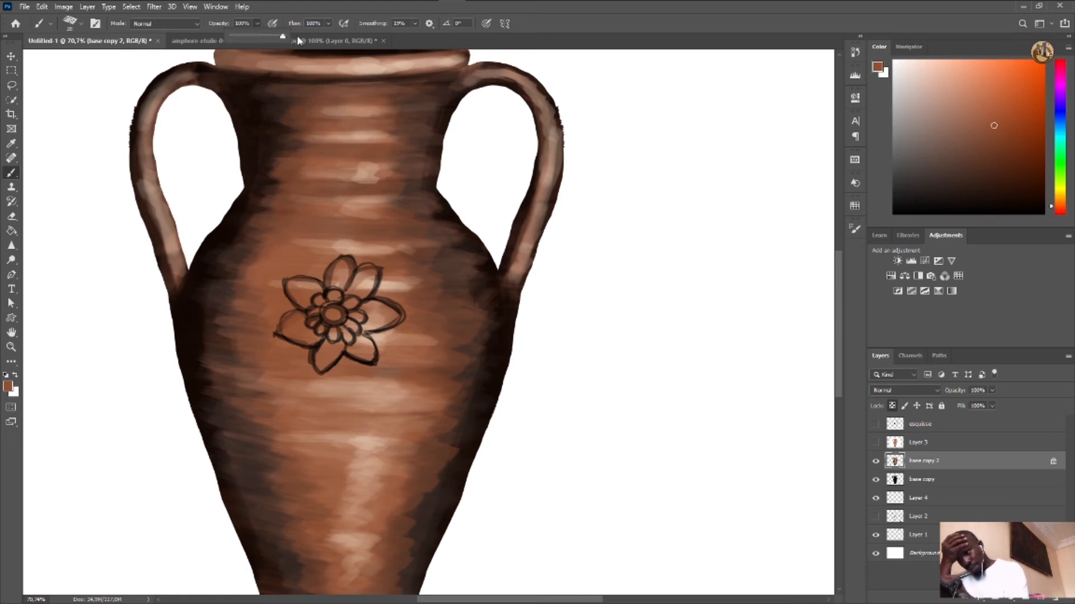
{"action": "mouse_move", "coordinate": [362, 271]}
{"action": "left_mouse_down"}
{"action": "mouse_move", "coordinate": [357, 299]}
{"action": "mouse_move", "coordinate": [373, 272]}
{"action": "mouse_move", "coordinate": [349, 262]}
{"action": "mouse_move", "coordinate": [349, 279]}
{"action": "mouse_move", "coordinate": [345, 257]}
{"action": "mouse_move", "coordinate": [326, 293]}
{"action": "mouse_move", "coordinate": [289, 281]}
{"action": "mouse_move", "coordinate": [305, 315]}
{"action": "mouse_move", "coordinate": [286, 333]}
{"action": "mouse_move", "coordinate": [333, 333]}
{"action": "mouse_move", "coordinate": [316, 362]}
{"action": "mouse_move", "coordinate": [339, 345]}
{"action": "mouse_move", "coordinate": [322, 368]}
{"action": "mouse_move", "coordinate": [323, 349]}
{"action": "mouse_move", "coordinate": [333, 371]}
{"action": "mouse_move", "coordinate": [362, 356]}
{"action": "mouse_move", "coordinate": [351, 349]}
{"action": "mouse_move", "coordinate": [373, 361]}
{"action": "mouse_move", "coordinate": [350, 349]}
{"action": "mouse_move", "coordinate": [374, 361]}
{"action": "mouse_move", "coordinate": [363, 337]}
{"action": "mouse_move", "coordinate": [371, 358]}
{"action": "mouse_move", "coordinate": [381, 308]}
{"action": "mouse_move", "coordinate": [400, 317]}
{"action": "mouse_move", "coordinate": [365, 330]}
{"action": "mouse_move", "coordinate": [383, 304]}
{"action": "left_mouse_up"}
{"action": "left_click", "coordinate": [358, 317], "text": "alt"}
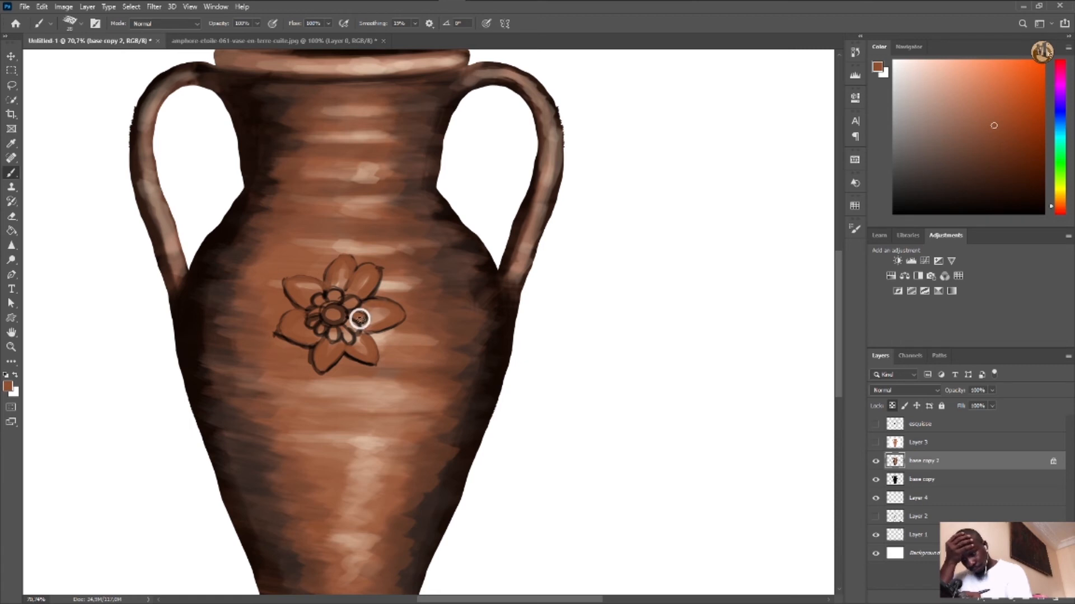
{"action": "left_click_drag", "start_coordinate": [354, 318], "coordinate": [357, 330]}
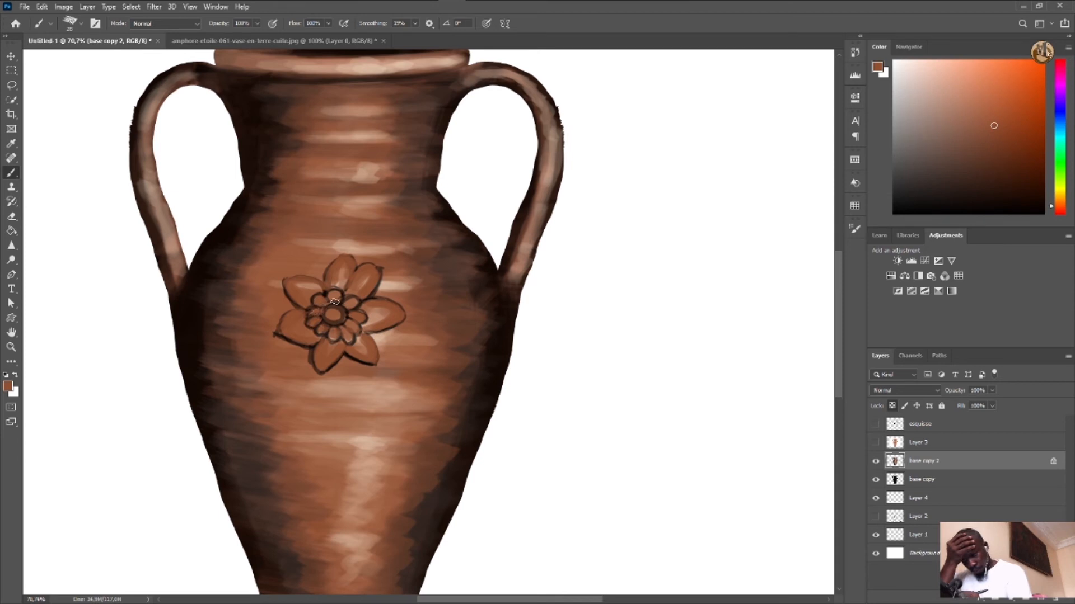
{"action": "left_click_drag", "start_coordinate": [330, 300], "coordinate": [333, 296]}
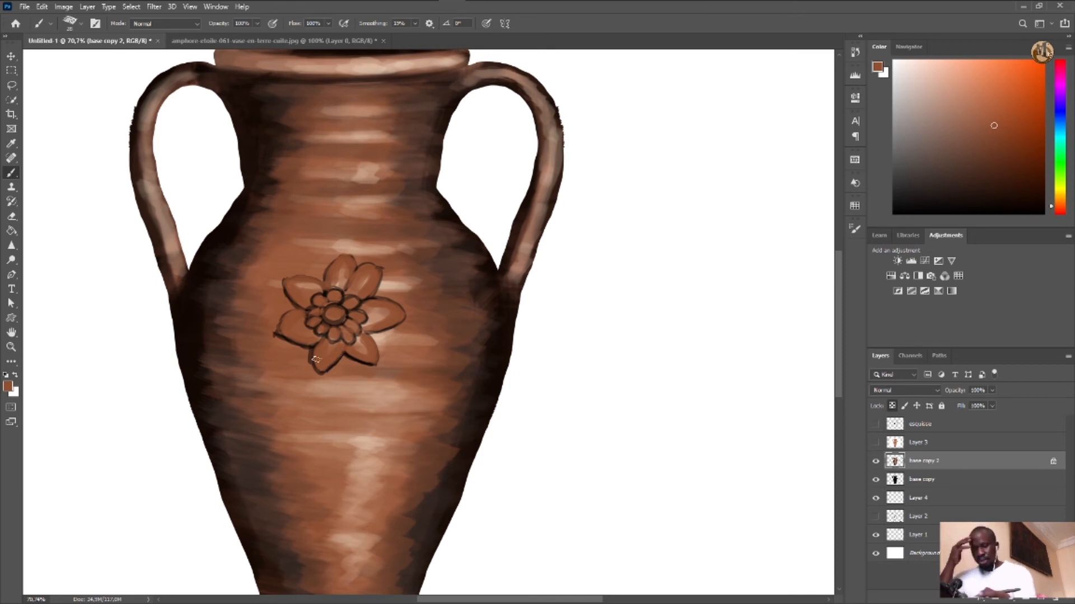
Sample the dusty pink-beige swatch and paint soft highlights on the flower's petals and center
{"action": "scroll", "coordinate": [589, 301], "scroll_direction": "down", "scroll_amount": 1}
{"action": "scroll", "coordinate": [589, 300], "scroll_direction": "down", "scroll_amount": 1}
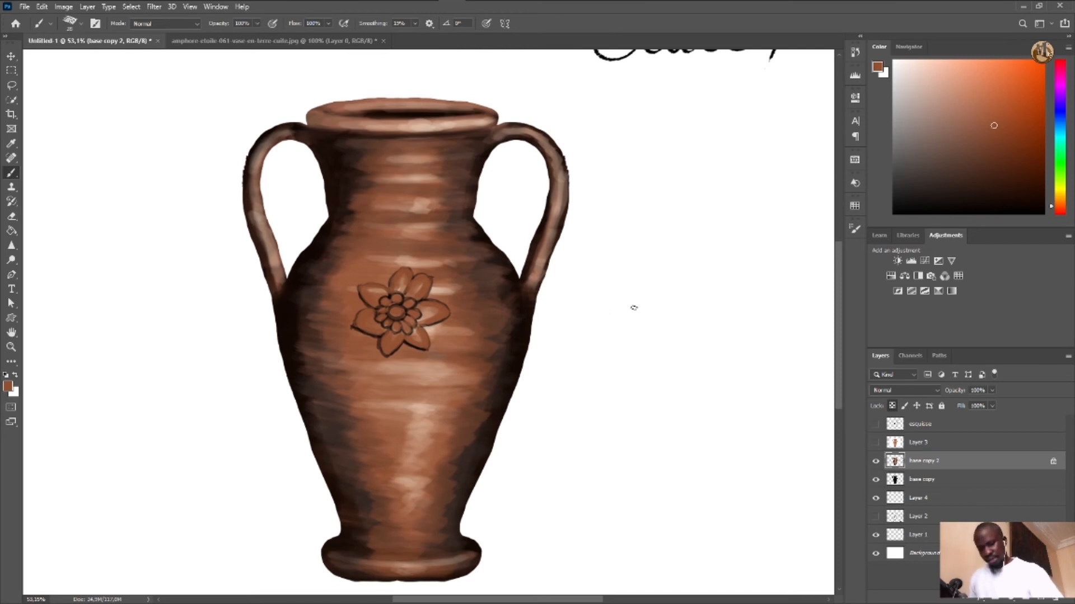
{"action": "scroll", "coordinate": [634, 308], "scroll_direction": "down", "scroll_amount": 1}
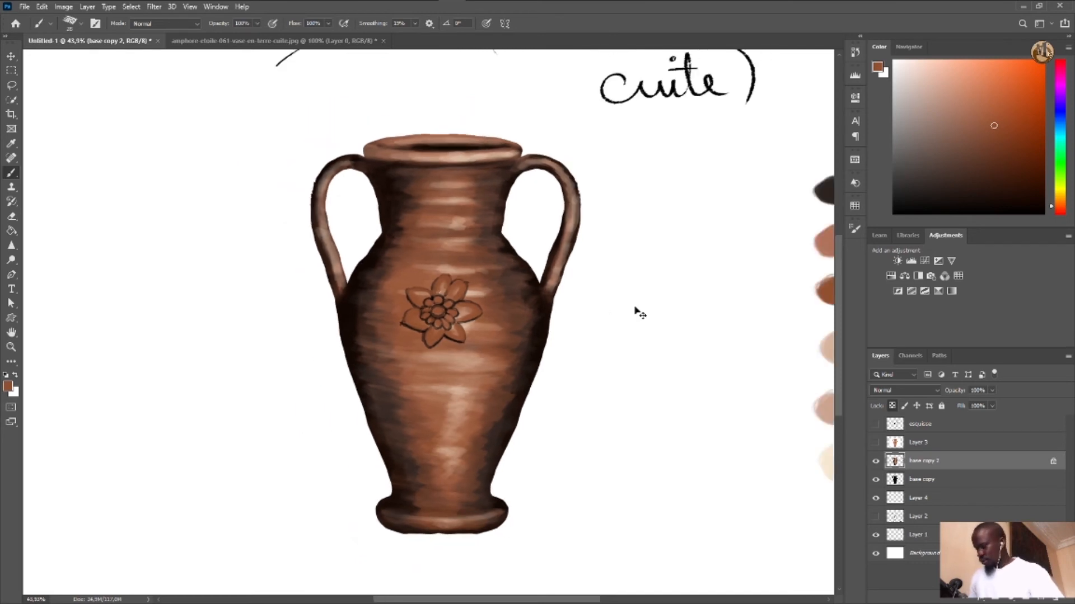
{"action": "scroll", "coordinate": [638, 306], "scroll_direction": "right", "scroll_amount": 2}
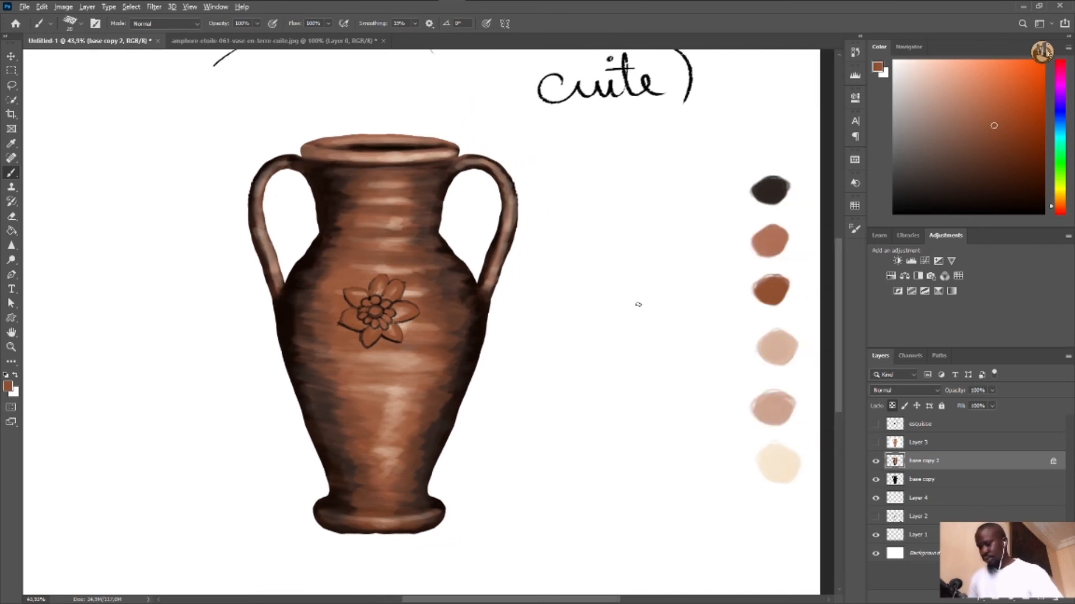
{"action": "scroll", "coordinate": [638, 305], "scroll_direction": "up", "scroll_amount": 1}
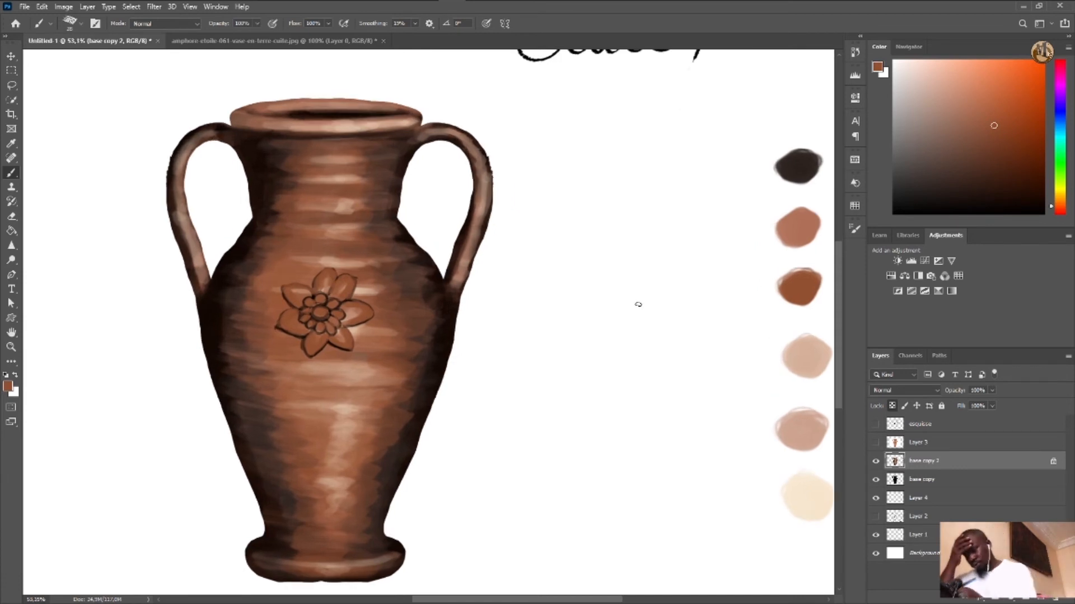
{"action": "left_click", "coordinate": [12, 143]}
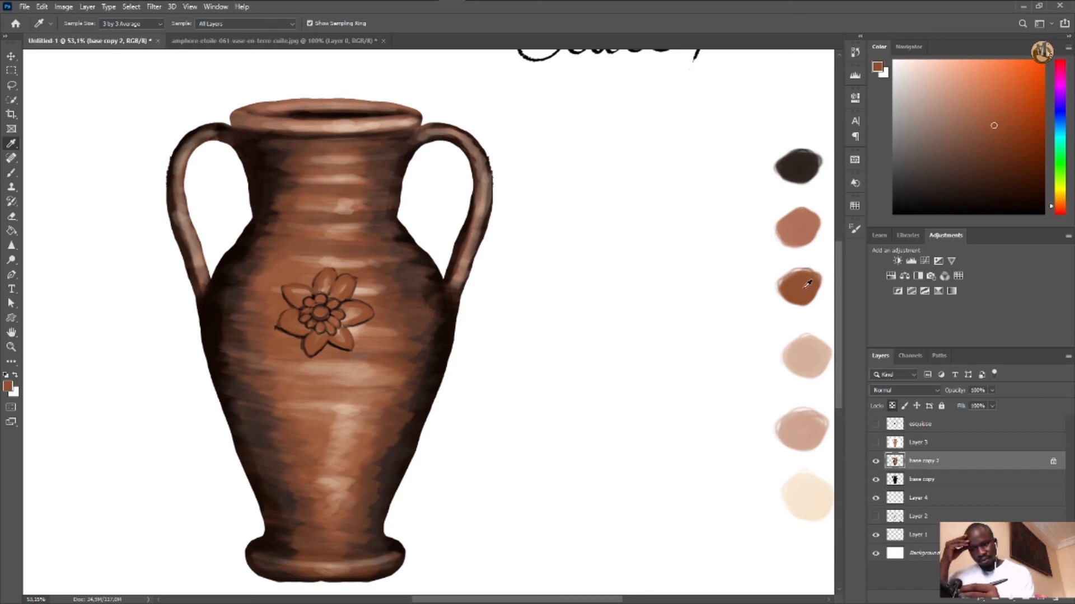
{"action": "left_click", "coordinate": [807, 224]}
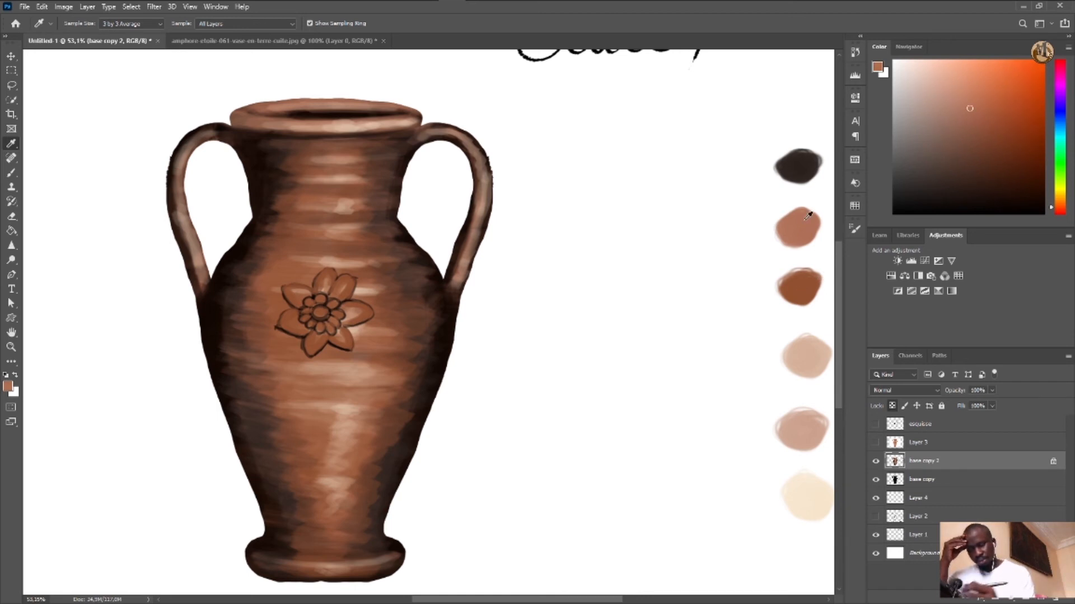
{"action": "left_click", "coordinate": [801, 411]}
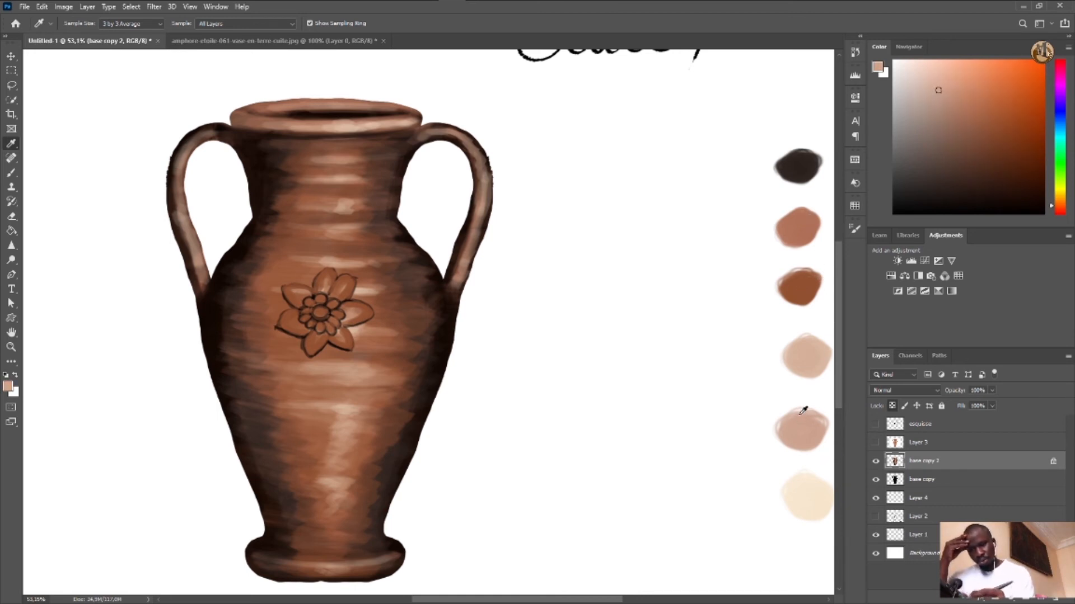
{"action": "key", "text": "b"}
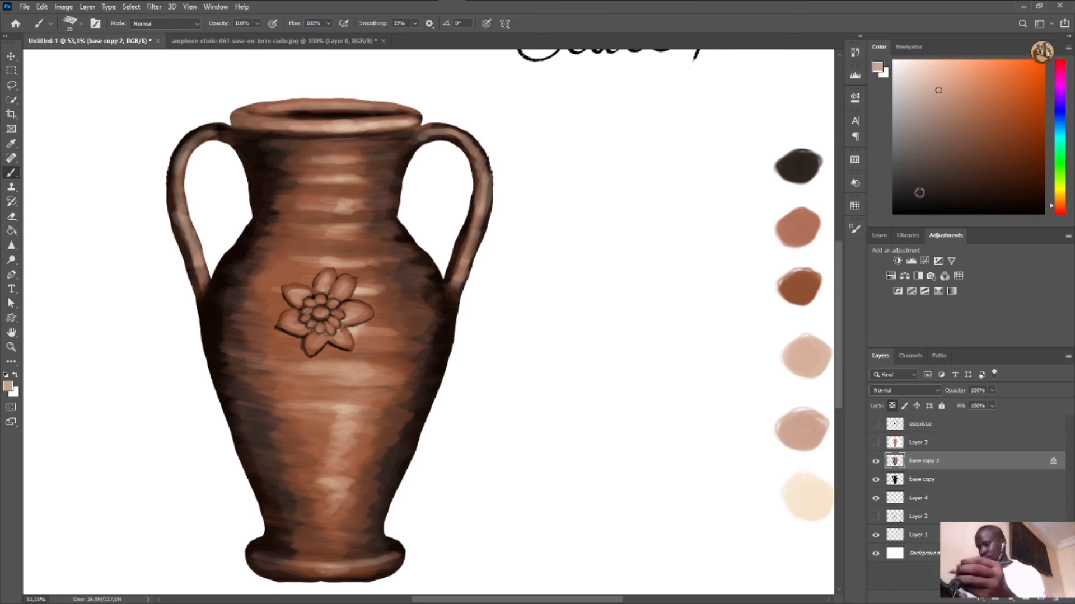
Sample the near-black swatch, reduce the brush opacity, and paint a soft shadow around the flower's outer petals
{"action": "left_click", "coordinate": [790, 172], "text": "alt"}
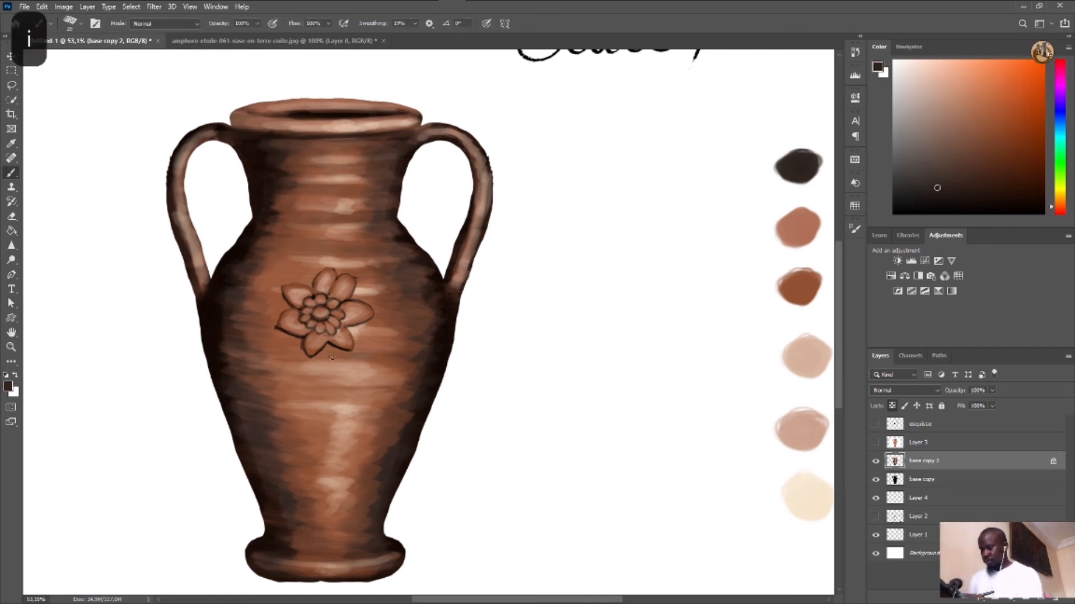
{"action": "left_click", "coordinate": [257, 23]}
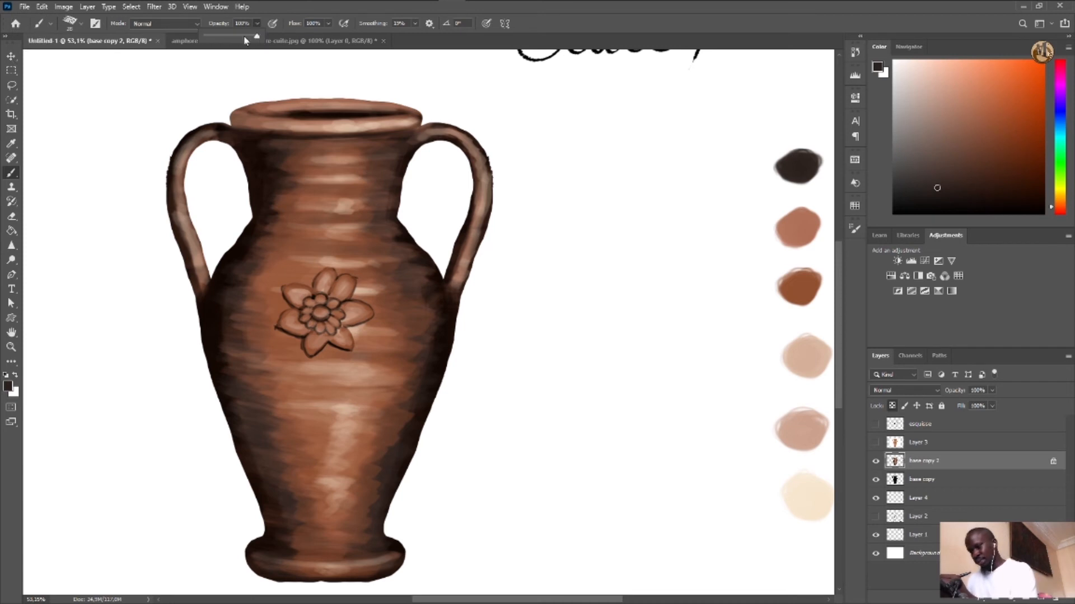
{"action": "left_click_drag", "start_coordinate": [244, 40], "coordinate": [231, 32]}
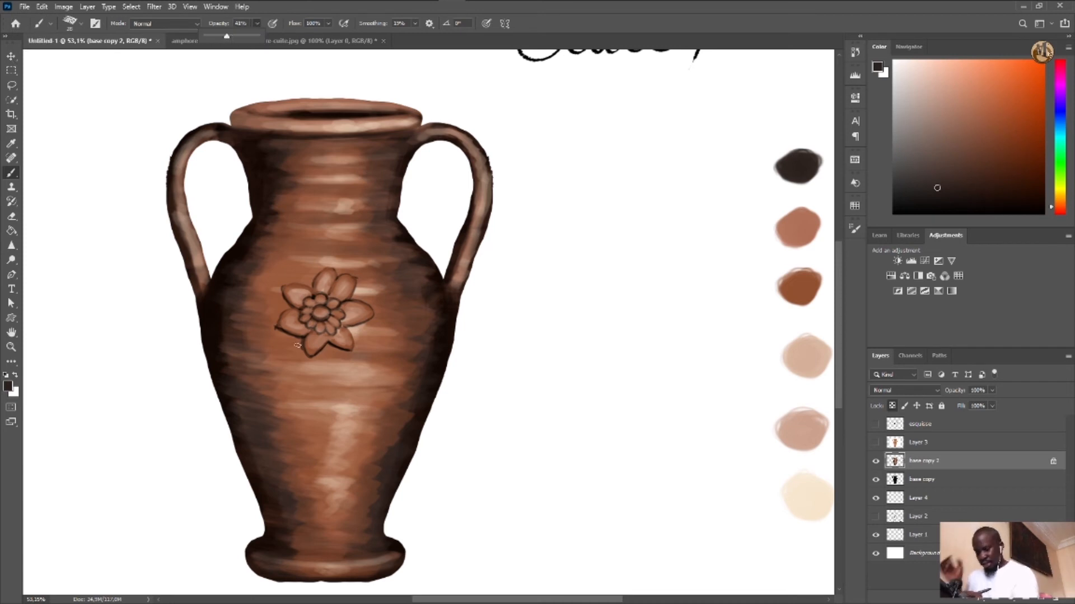
{"action": "mouse_move", "coordinate": [303, 339]}
{"action": "left_mouse_down"}
{"action": "mouse_move", "coordinate": [300, 348]}
{"action": "mouse_move", "coordinate": [277, 328]}
{"action": "mouse_move", "coordinate": [302, 347]}
{"action": "left_mouse_up"}
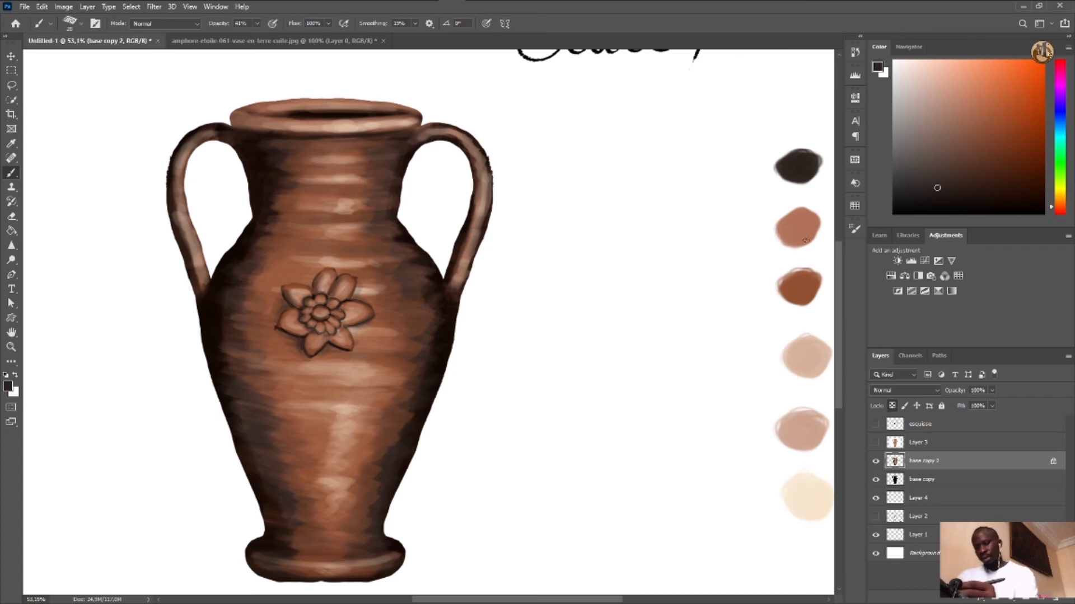
Sample the orange-brown swatch and blend it softly into the shading of the vase's body
{"action": "key", "text": "i"}
{"action": "left_click", "coordinate": [806, 283]}
{"action": "key", "text": "b"}
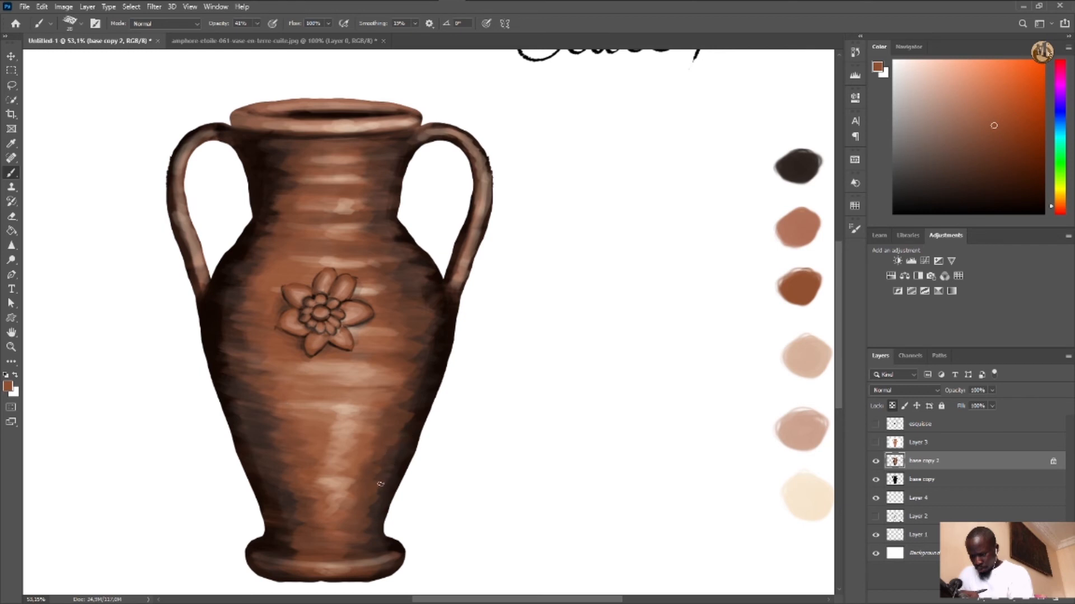
Set the painting color to pure black and unlock the transparent pixels of the base copy 2 layer
{"action": "scroll", "coordinate": [391, 426], "scroll_direction": "right", "scroll_amount": 2}
{"action": "key", "text": "ctrl+minus"}
{"action": "key", "text": "ctrl+minus"}
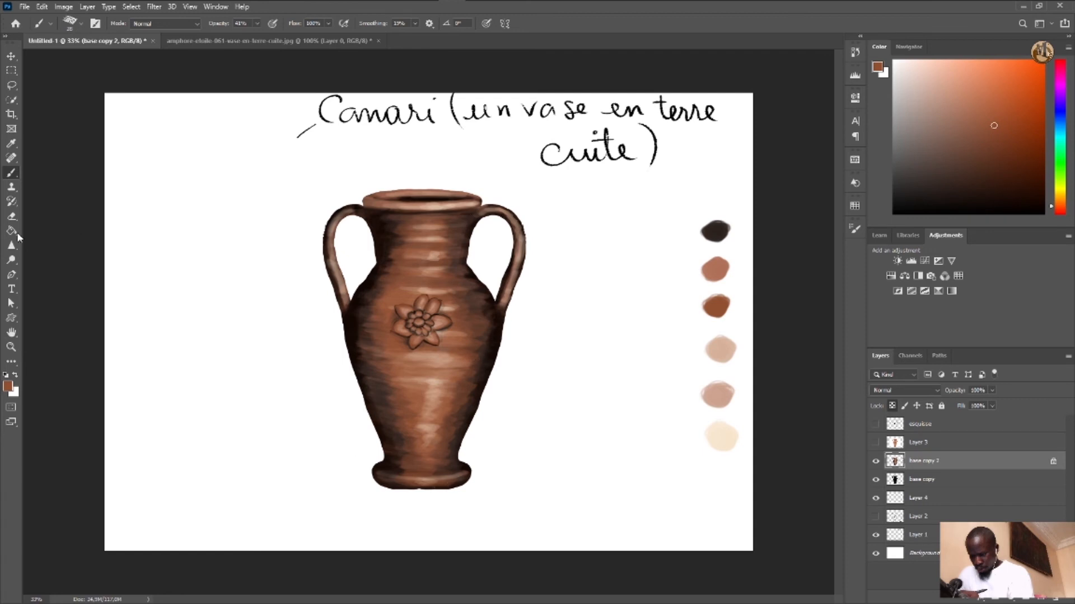
{"action": "left_click", "coordinate": [894, 212]}
{"action": "left_click", "coordinate": [1053, 463]}
{"action": "double_click", "coordinate": [1053, 469]}
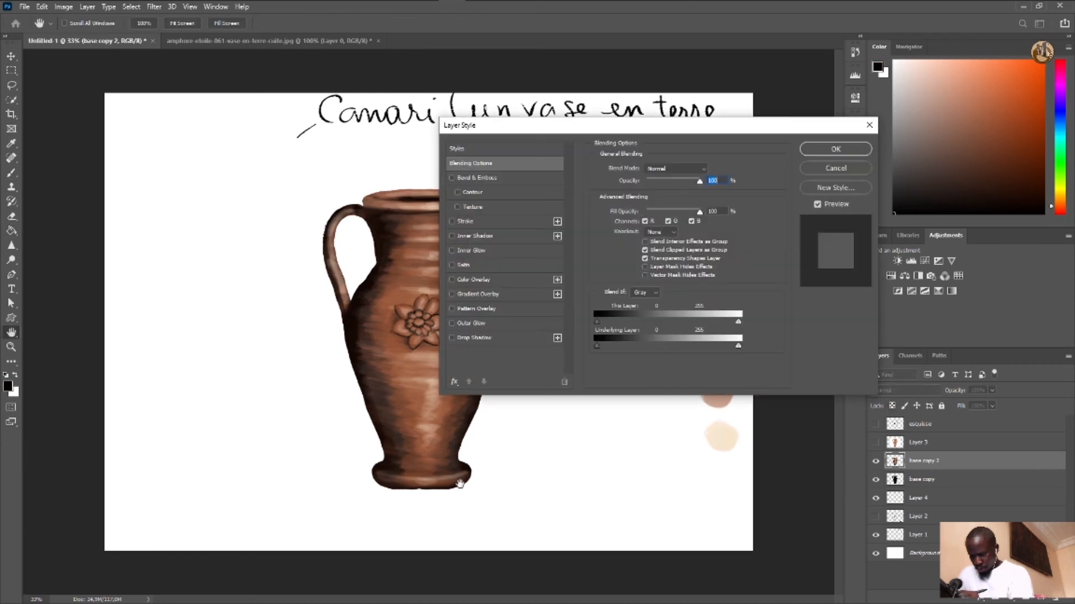
{"action": "left_click", "coordinate": [869, 125]}
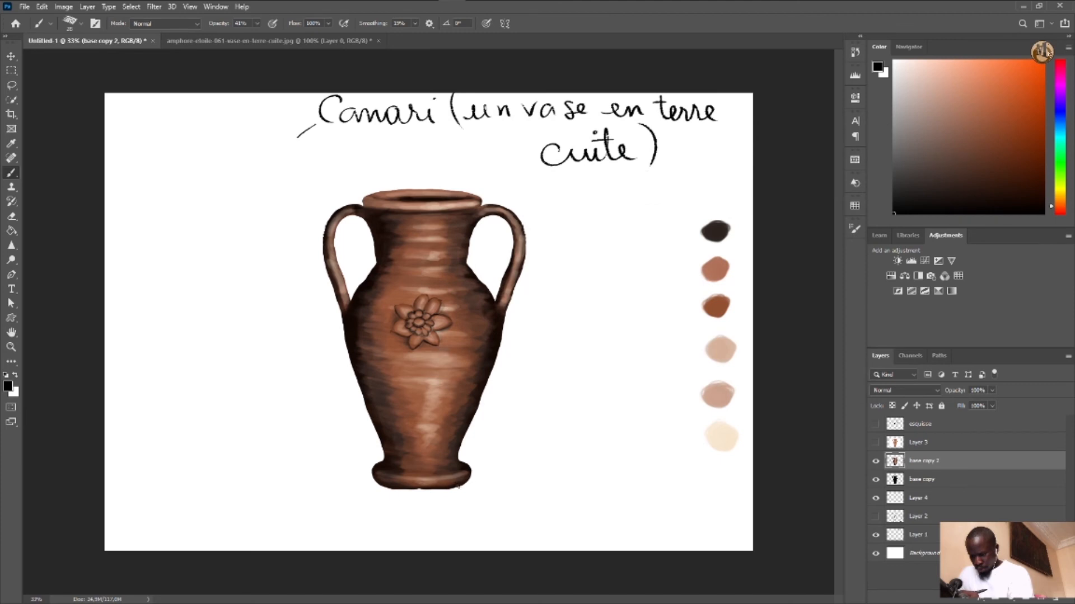
Raise the brush opacity to 100% and paint black along the base's lower edge and both handles' outer edges
{"action": "mouse_move", "coordinate": [459, 486]}
{"action": "left_mouse_down"}
{"action": "mouse_move", "coordinate": [429, 491]}
{"action": "mouse_move", "coordinate": [427, 471]}
{"action": "left_mouse_up"}
{"action": "key", "text": "0"}
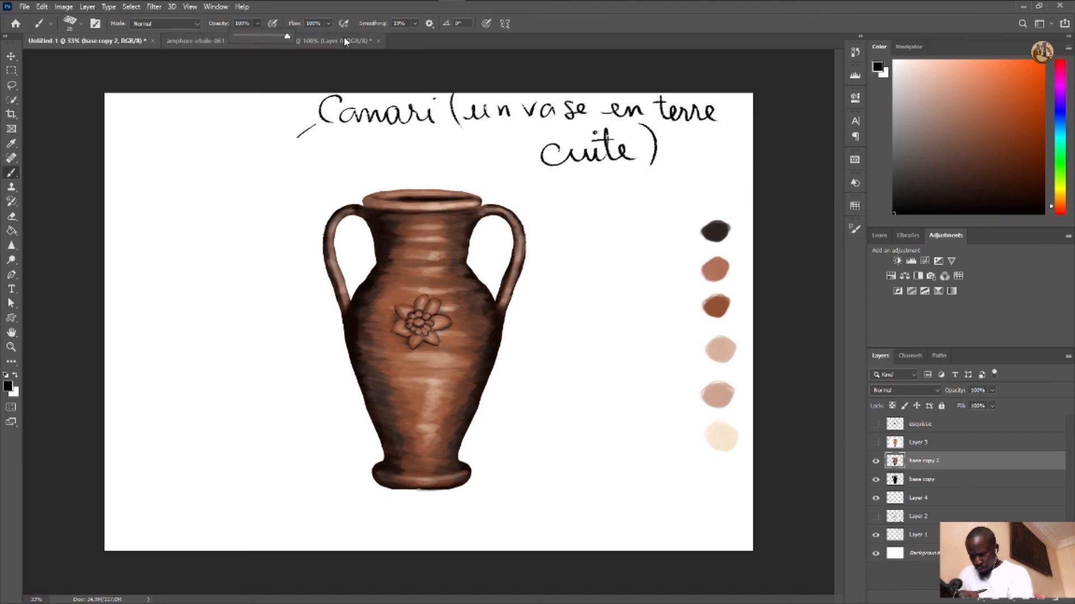
{"action": "left_click", "coordinate": [449, 477]}
{"action": "left_click_drag", "start_coordinate": [460, 486], "coordinate": [432, 490]}
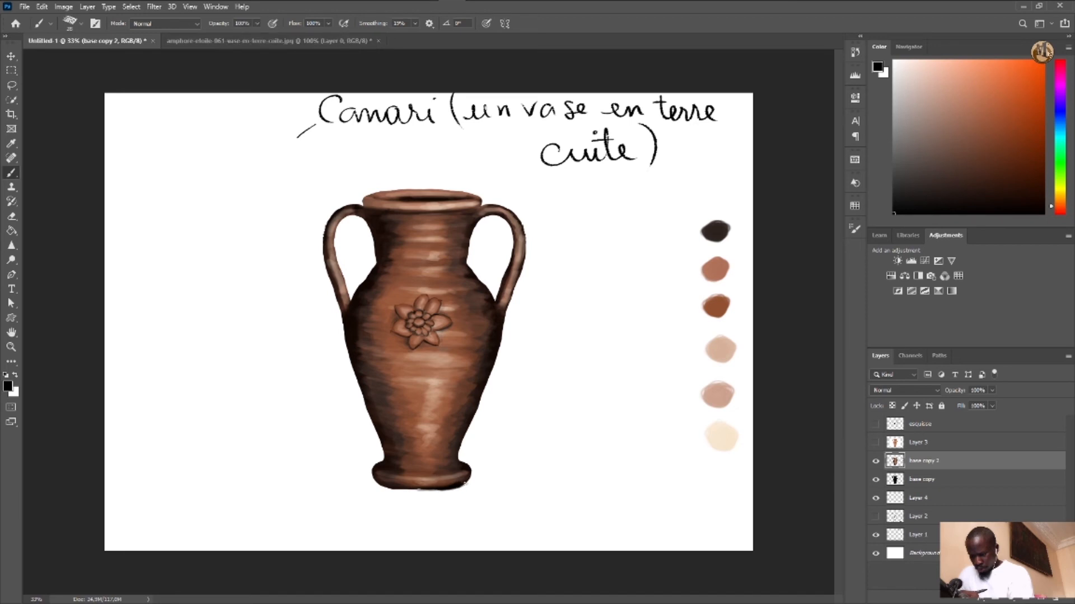
{"action": "left_click_drag", "start_coordinate": [458, 486], "coordinate": [384, 487]}
{"action": "mouse_move", "coordinate": [449, 486]}
{"action": "left_mouse_down"}
{"action": "mouse_move", "coordinate": [411, 488]}
{"action": "mouse_move", "coordinate": [409, 469]}
{"action": "mouse_move", "coordinate": [444, 468]}
{"action": "mouse_move", "coordinate": [431, 491]}
{"action": "mouse_move", "coordinate": [377, 480]}
{"action": "left_mouse_up"}
{"action": "mouse_move", "coordinate": [341, 211]}
{"action": "left_mouse_down"}
{"action": "mouse_move", "coordinate": [325, 235]}
{"action": "mouse_move", "coordinate": [329, 225]}
{"action": "mouse_move", "coordinate": [327, 262]}
{"action": "mouse_move", "coordinate": [326, 228]}
{"action": "mouse_move", "coordinate": [324, 250]}
{"action": "left_mouse_up"}
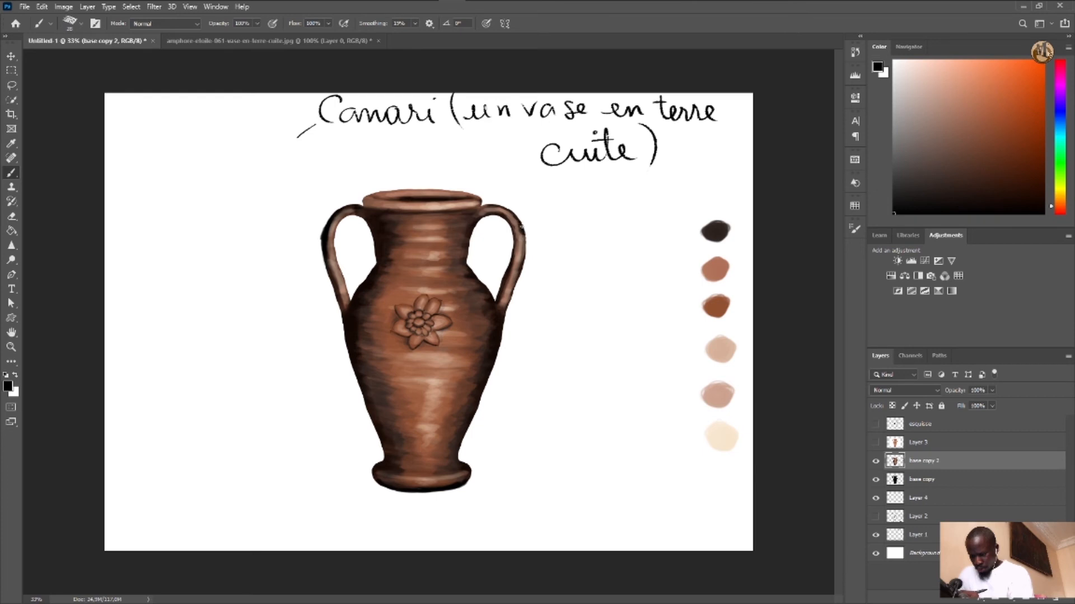
{"action": "left_click_drag", "start_coordinate": [522, 231], "coordinate": [523, 250]}
Lock the layer's transparent pixels again and paint thin black horizontal grooves across the vase's neck and body
{"action": "left_click", "coordinate": [892, 406]}
{"action": "left_click_drag", "start_coordinate": [399, 263], "coordinate": [419, 264]}
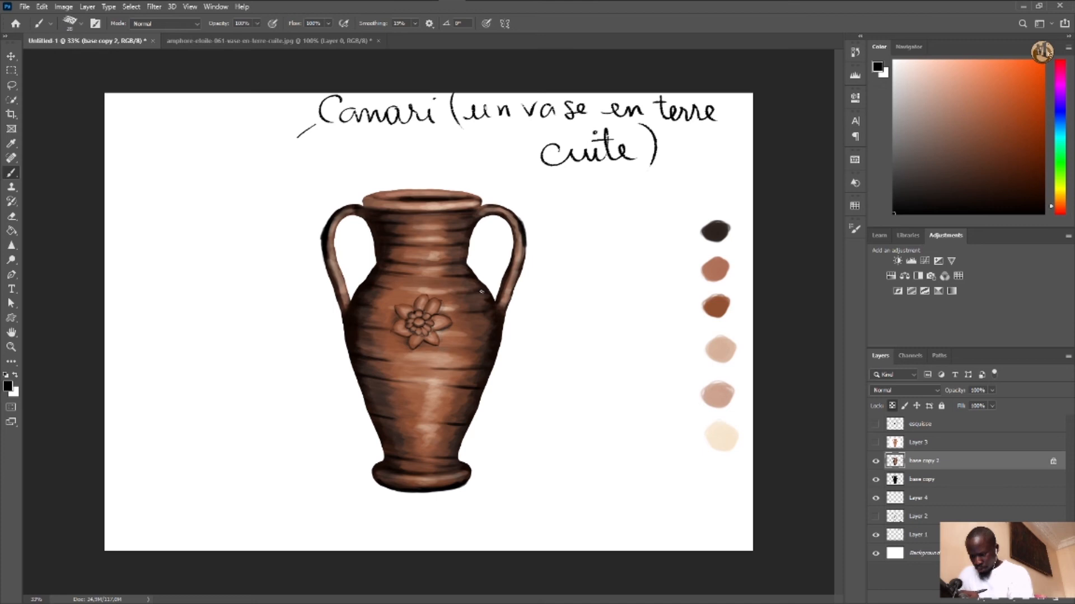
Enlarge the Chalk Painter Brush, lower its opacity, and soften and widen the dark grooves across the vase
{"action": "left_click", "coordinate": [82, 25]}
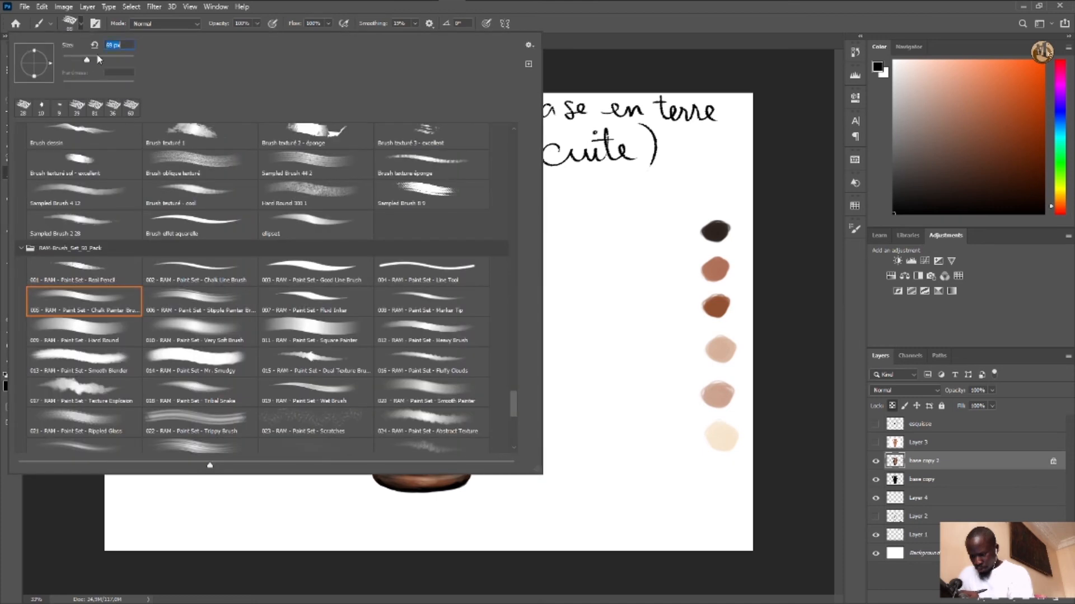
{"action": "left_click", "coordinate": [585, 29]}
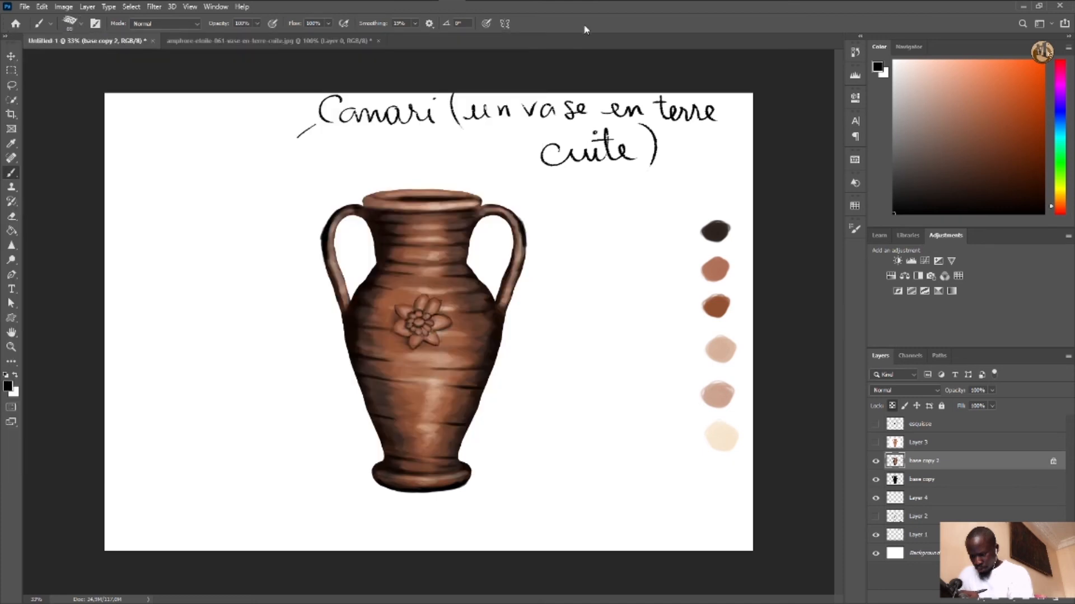
{"action": "left_click", "coordinate": [257, 24]}
{"action": "left_click_drag", "start_coordinate": [258, 36], "coordinate": [225, 36]}
{"action": "left_click", "coordinate": [484, 371]}
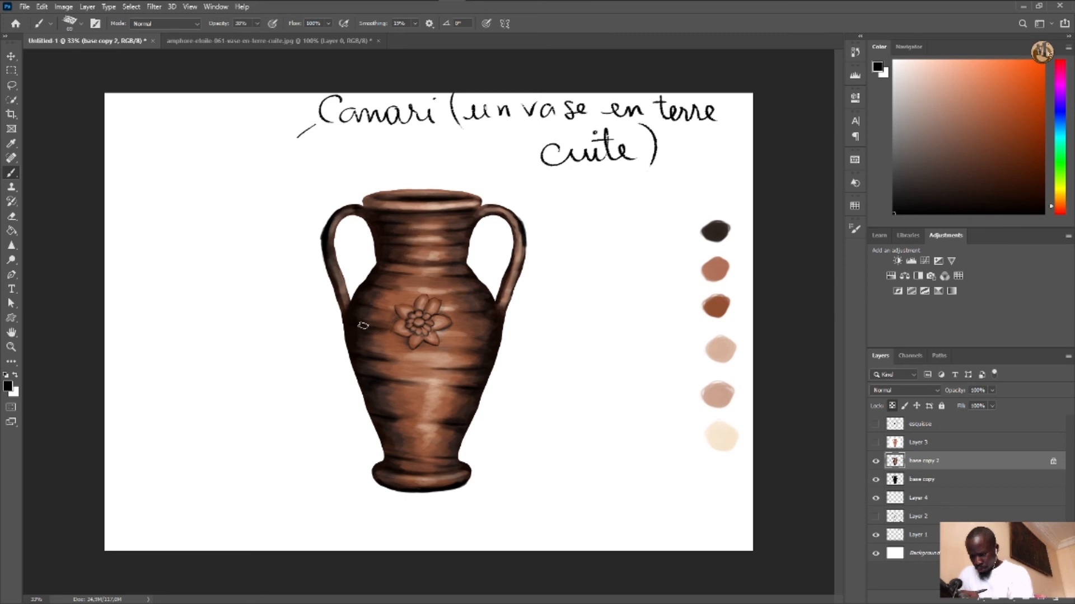
Sample the orange-brown swatch and blend it between the dark grooves on the neck and body
{"action": "key", "text": "i"}
{"action": "left_click", "coordinate": [717, 305]}
{"action": "key", "text": "b"}
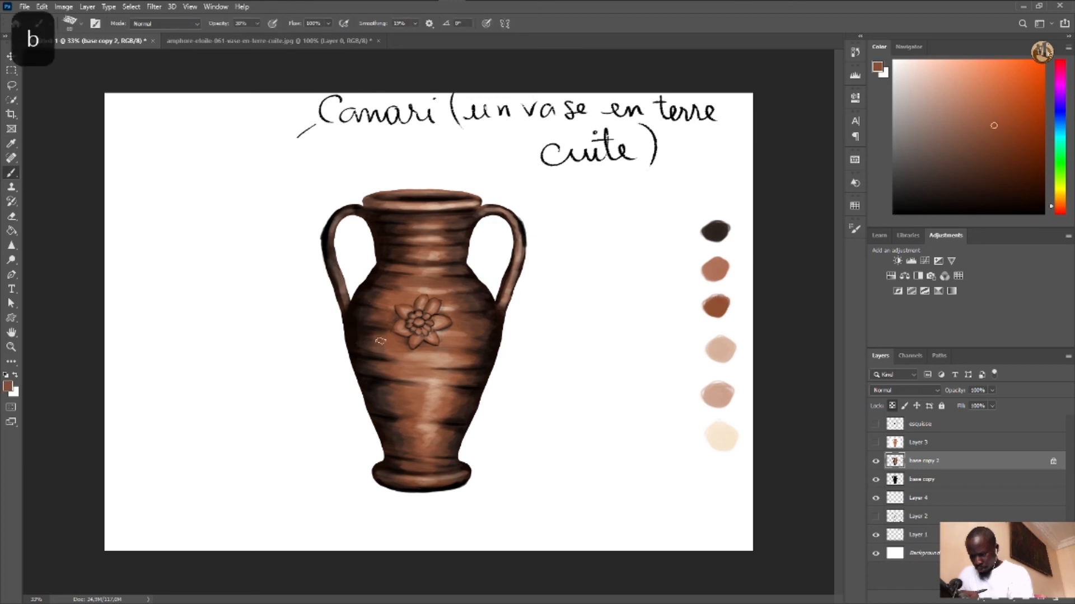
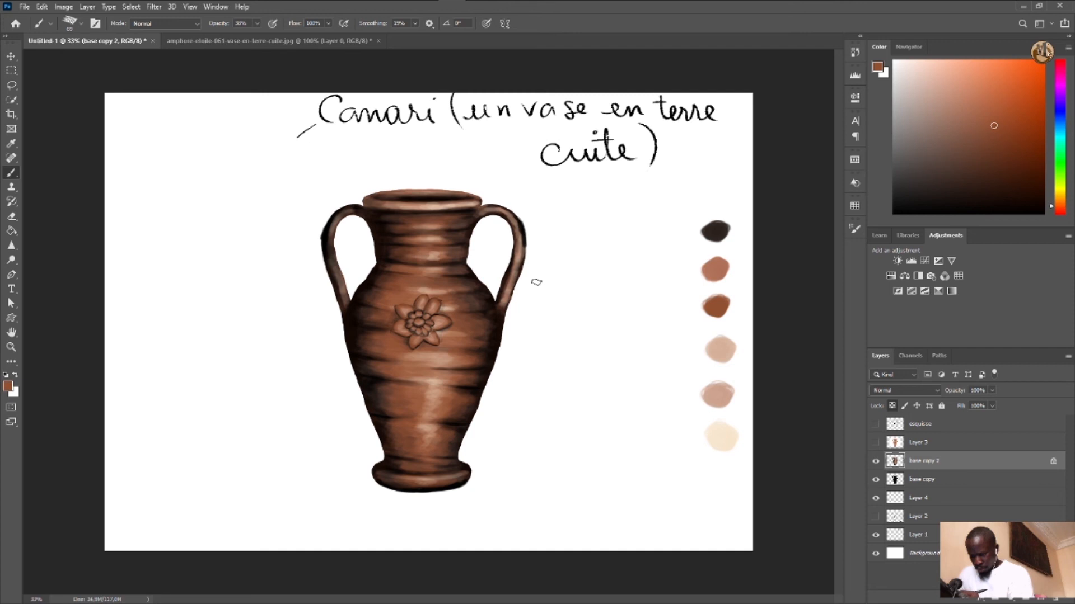
Sample the light beige swatch and paint soft highlights between the grooves down the vase
{"action": "left_click", "coordinate": [17, 143]}
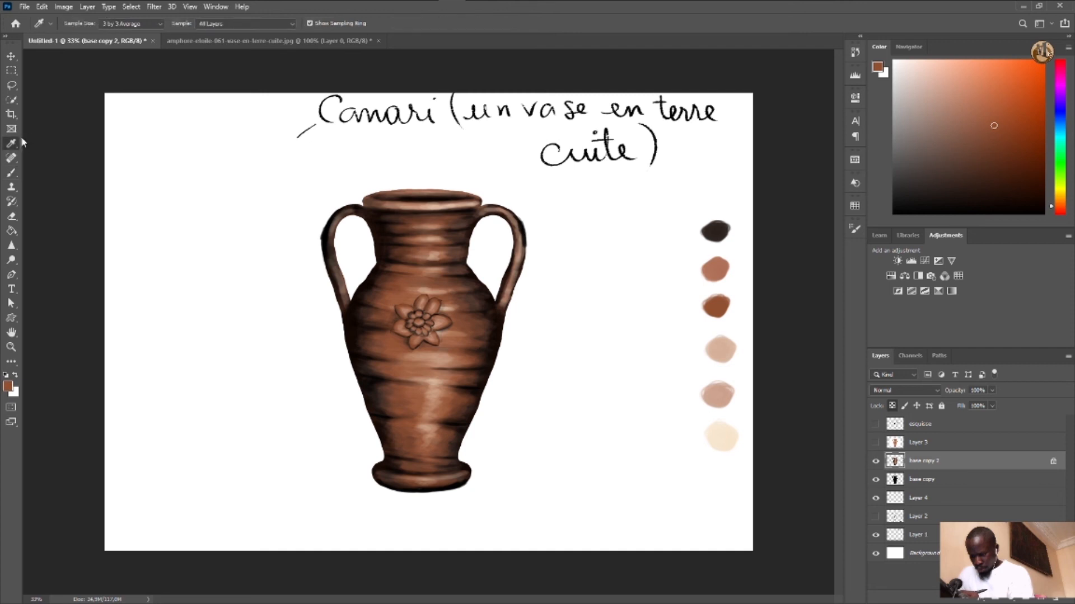
{"action": "left_click", "coordinate": [725, 343]}
{"action": "key", "text": "b"}
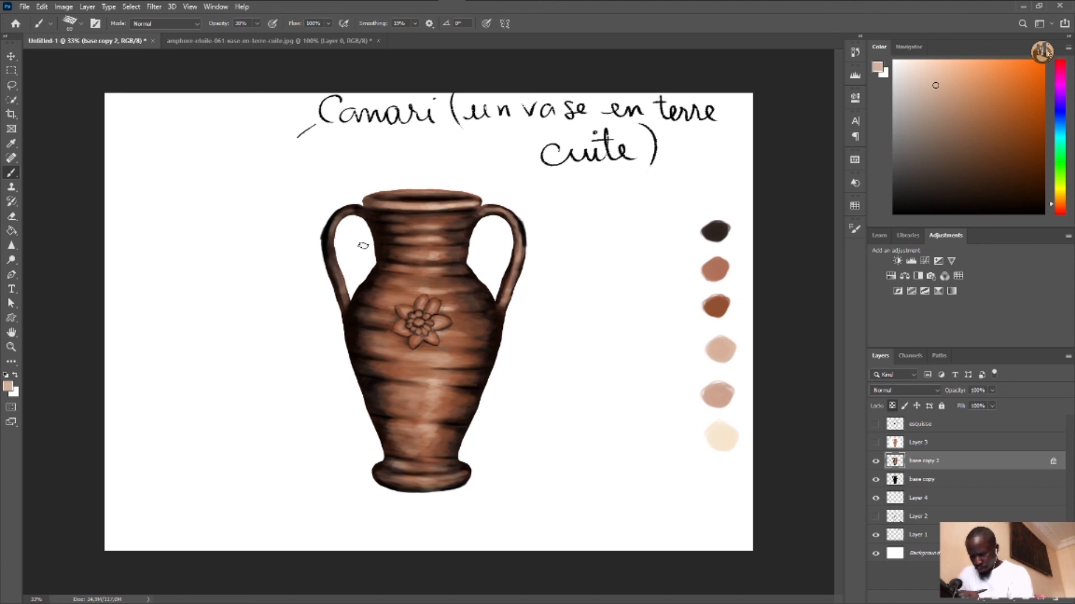
Reduce the Chalk Painter Brush size and paint a light beige stroke on the upper left handle
{"action": "scroll", "coordinate": [340, 251], "scroll_direction": "up", "scroll_amount": 5}
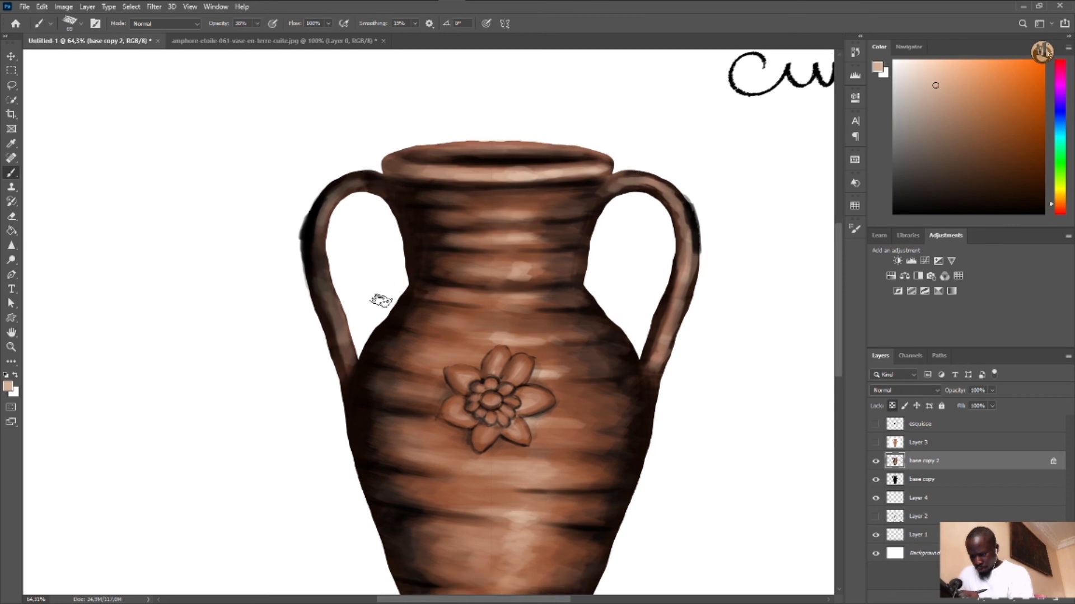
{"action": "left_click", "coordinate": [81, 24]}
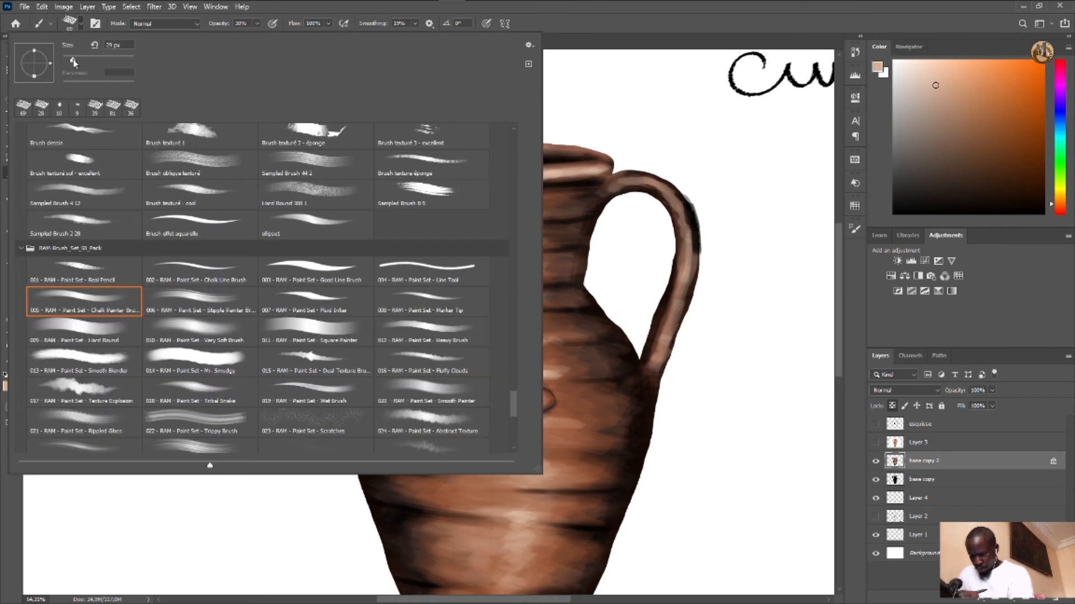
{"action": "left_click", "coordinate": [590, 33]}
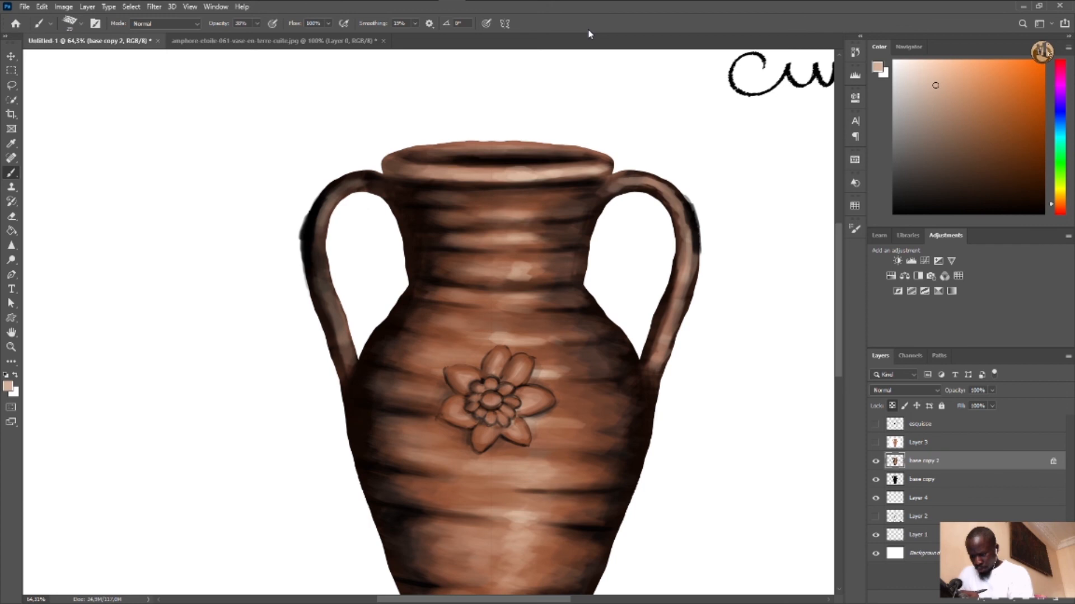
{"action": "left_click_drag", "start_coordinate": [337, 189], "coordinate": [315, 226]}
Sample the orange-brown swatch and blend it down the left handle over the black edge shading
{"action": "left_click_drag", "start_coordinate": [495, 600], "coordinate": [595, 600]}
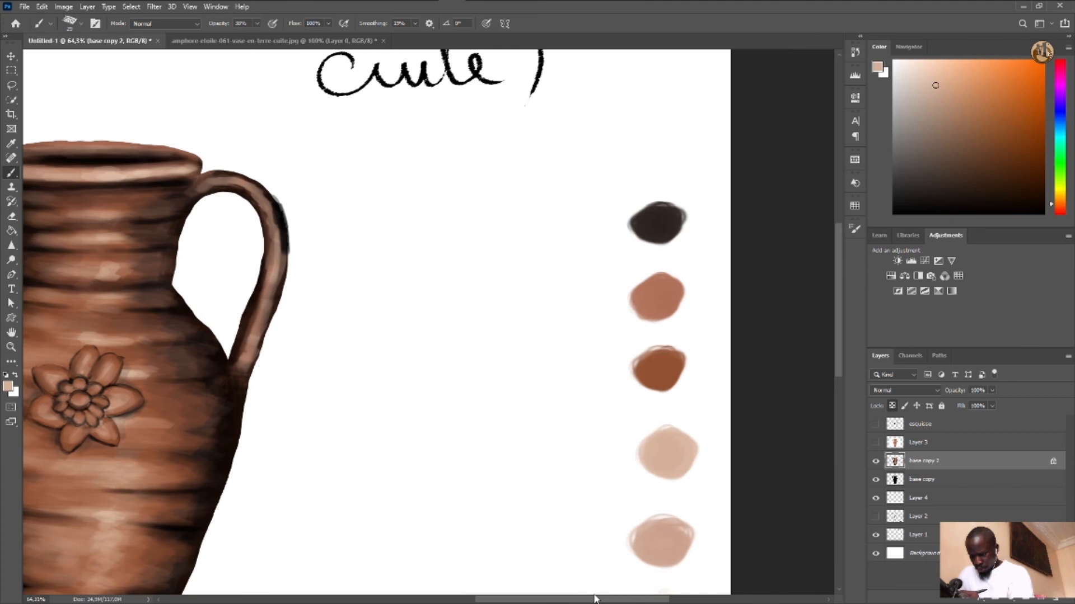
{"action": "key", "text": "i"}
{"action": "left_click", "coordinate": [666, 366]}
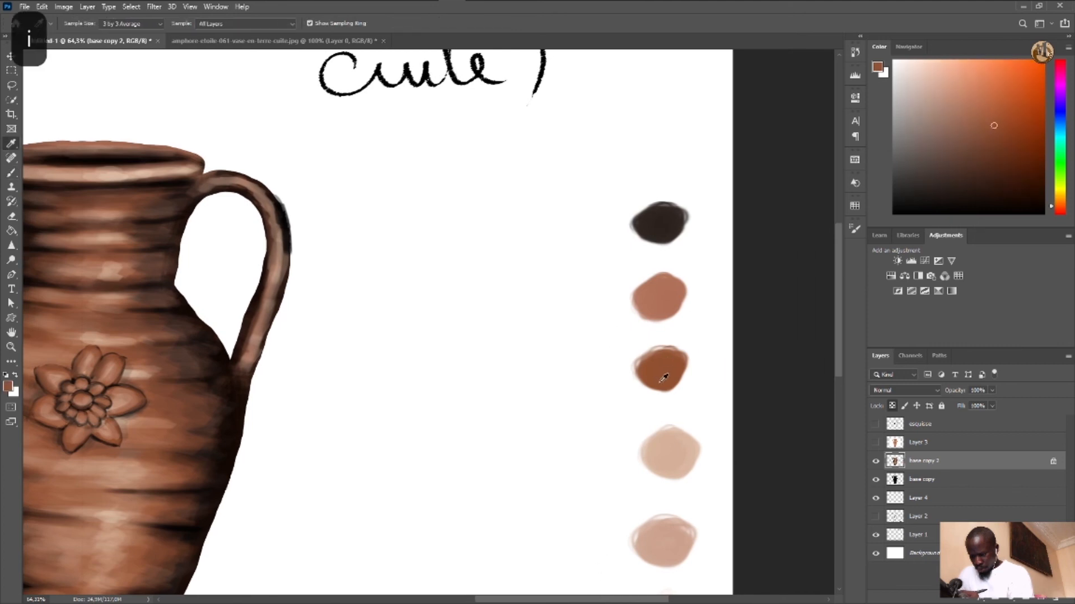
{"action": "key", "text": "b"}
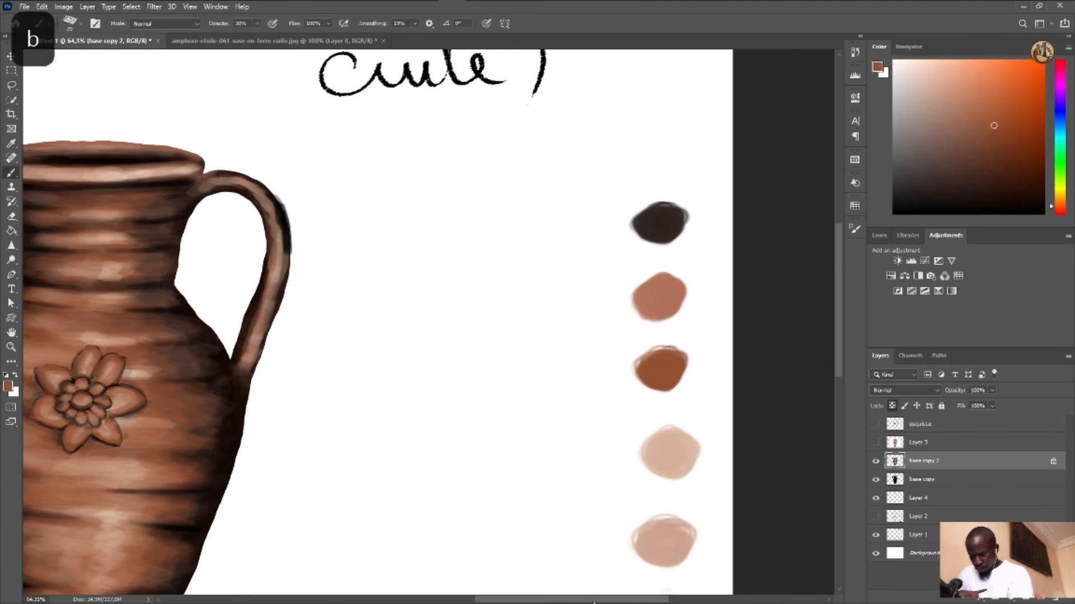
{"action": "left_click_drag", "start_coordinate": [593, 600], "coordinate": [498, 600]}
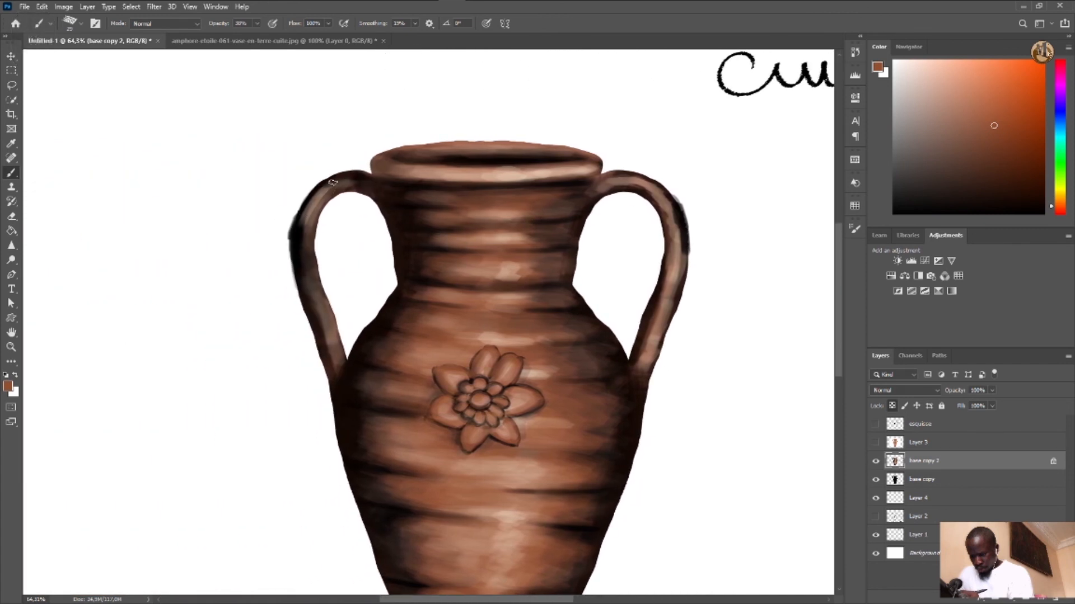
{"action": "mouse_move", "coordinate": [333, 182]}
{"action": "left_mouse_down"}
{"action": "mouse_move", "coordinate": [305, 206]}
{"action": "mouse_move", "coordinate": [300, 244]}
{"action": "mouse_move", "coordinate": [311, 265]}
{"action": "left_mouse_up"}
{"action": "left_click_drag", "start_coordinate": [309, 224], "coordinate": [329, 357]}
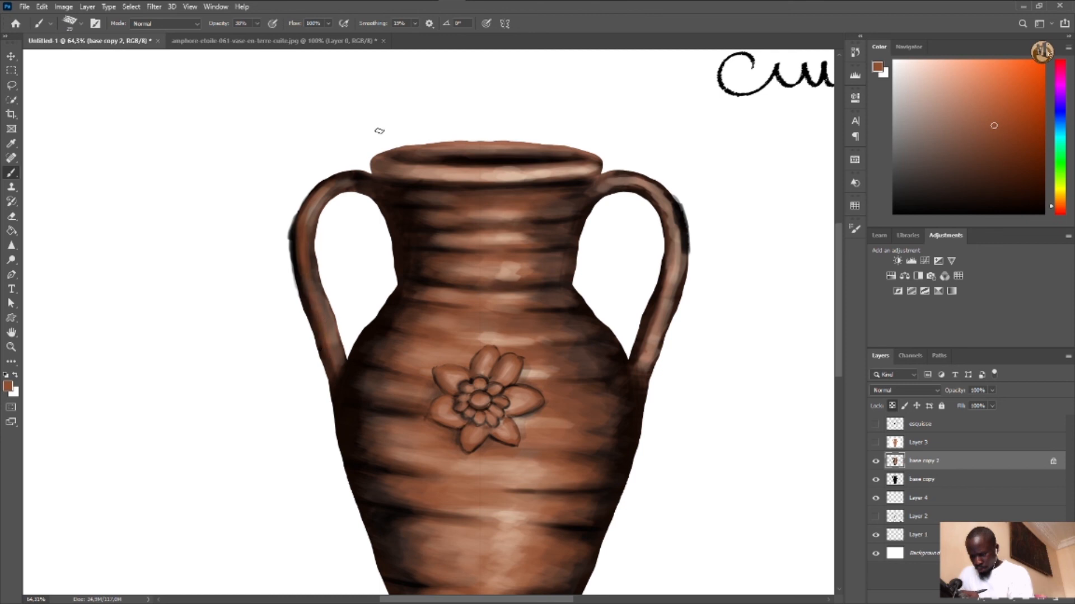
Set the brush opacity to 100% and blend the orange-brown along the left handle's outer edge and upper curve
{"action": "left_click_drag", "start_coordinate": [257, 23], "coordinate": [314, 42]}
{"action": "left_click_drag", "start_coordinate": [302, 222], "coordinate": [297, 234]}
{"action": "left_click_drag", "start_coordinate": [321, 331], "coordinate": [329, 367]}
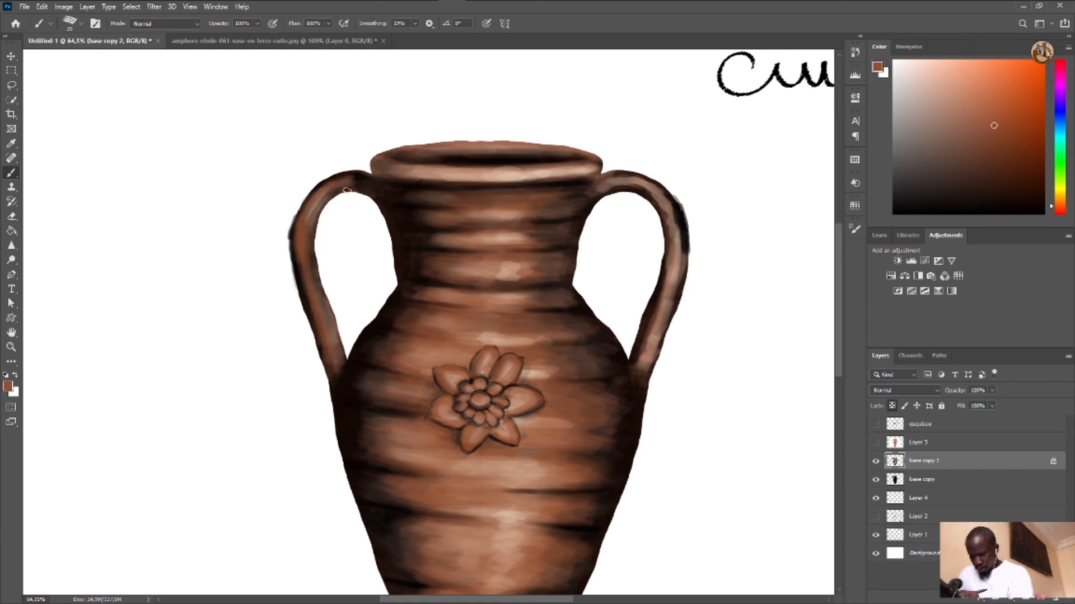
{"action": "left_click_drag", "start_coordinate": [357, 189], "coordinate": [337, 181]}
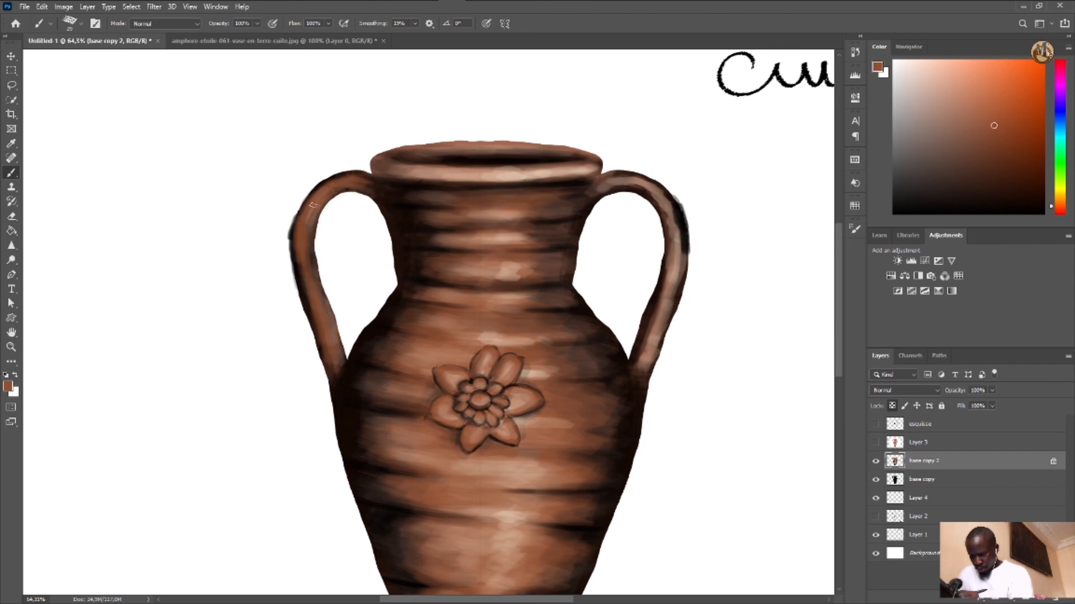
Sample the near-black shade from the neck's left edge and paint shading along the left handle's upper curve
{"action": "left_click", "coordinate": [399, 213], "text": "alt"}
{"action": "key", "text": "b"}
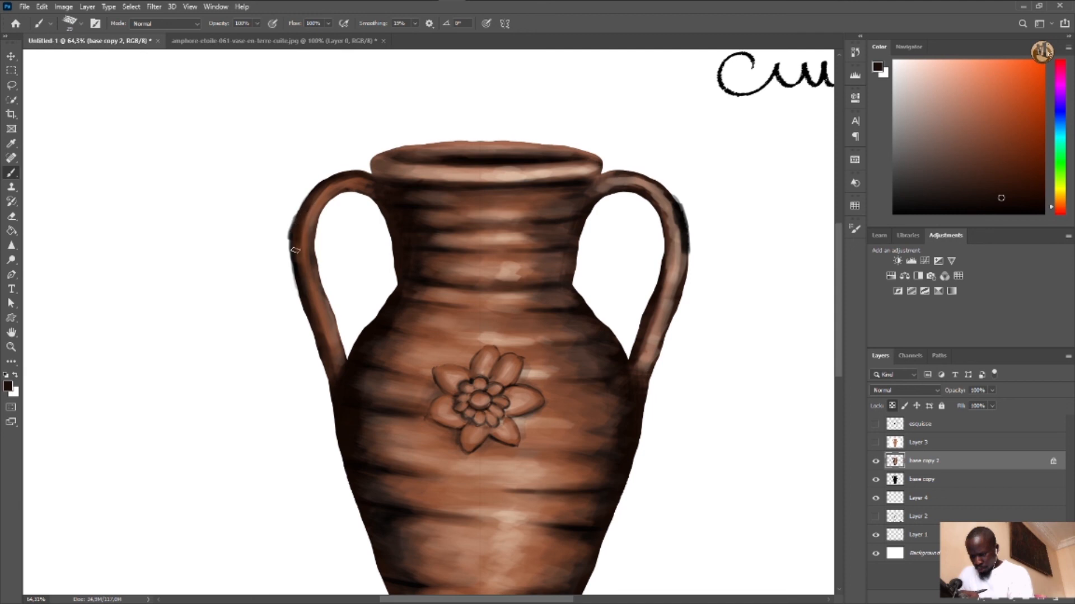
{"action": "mouse_move", "coordinate": [373, 180]}
{"action": "left_mouse_down"}
{"action": "mouse_move", "coordinate": [317, 195]}
{"action": "mouse_move", "coordinate": [389, 183]}
{"action": "mouse_move", "coordinate": [378, 197]}
{"action": "mouse_move", "coordinate": [321, 199]}
{"action": "left_mouse_up"}
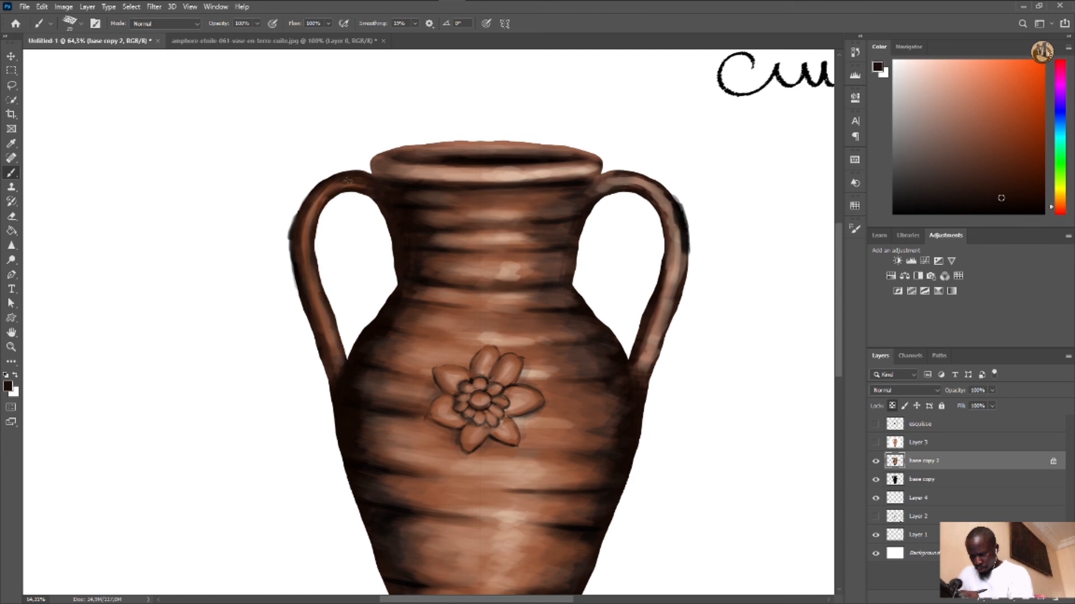
Sample brown tones from the left handle and the neck and blend them over the left handle's dark shading
{"action": "key", "text": "i"}
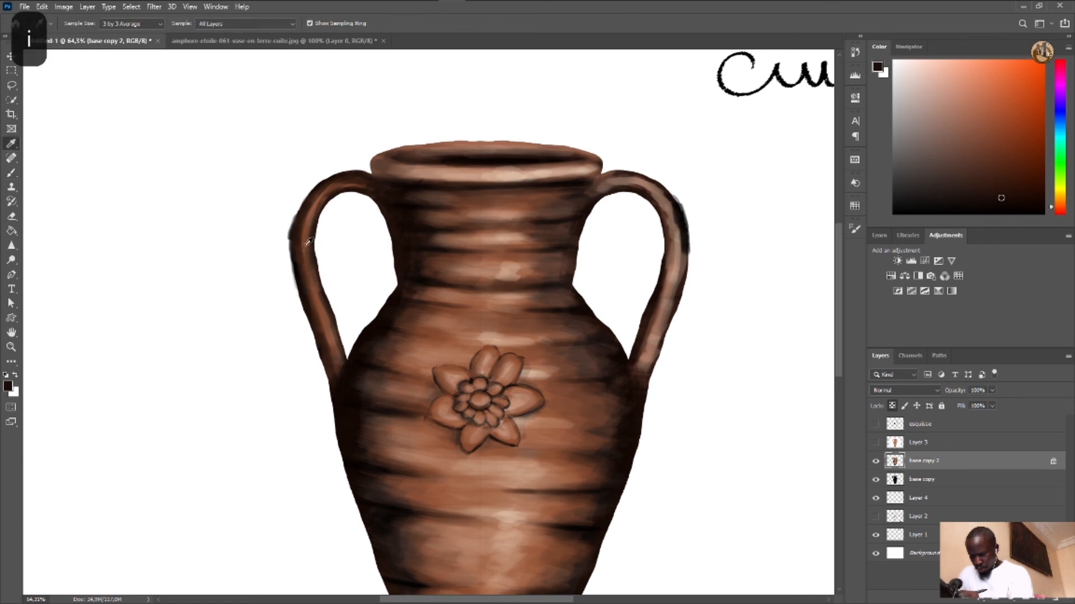
{"action": "left_click", "coordinate": [307, 241]}
{"action": "key", "text": "b"}
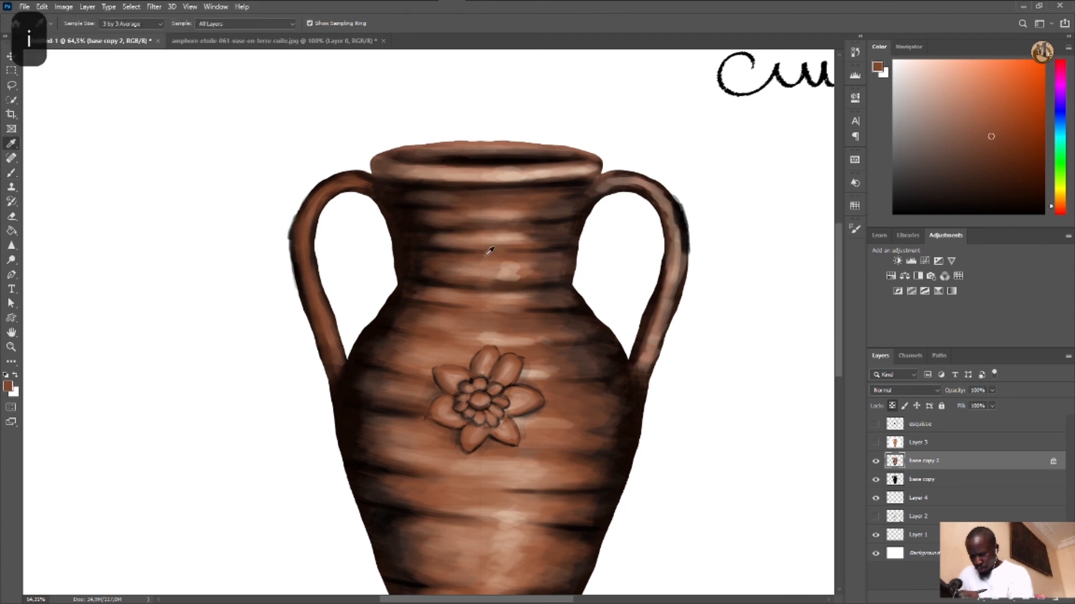
{"action": "left_click", "coordinate": [457, 266], "text": "alt"}
{"action": "key", "text": "b"}
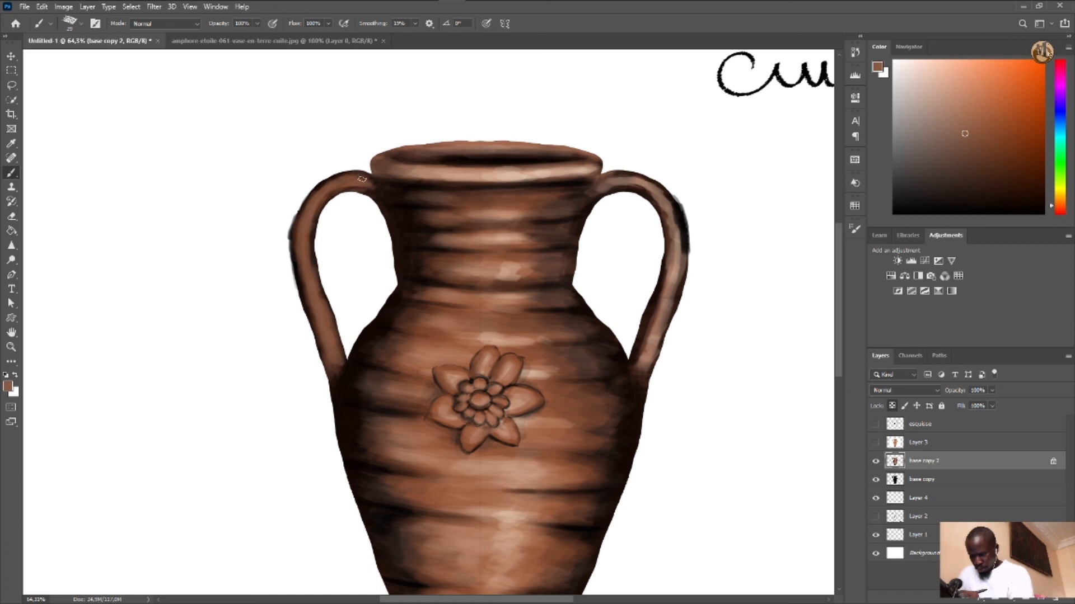
Sample light beige from the rim, set the brush size to 15 px, and paint highlights down the left handle's full length
{"action": "key", "text": "i"}
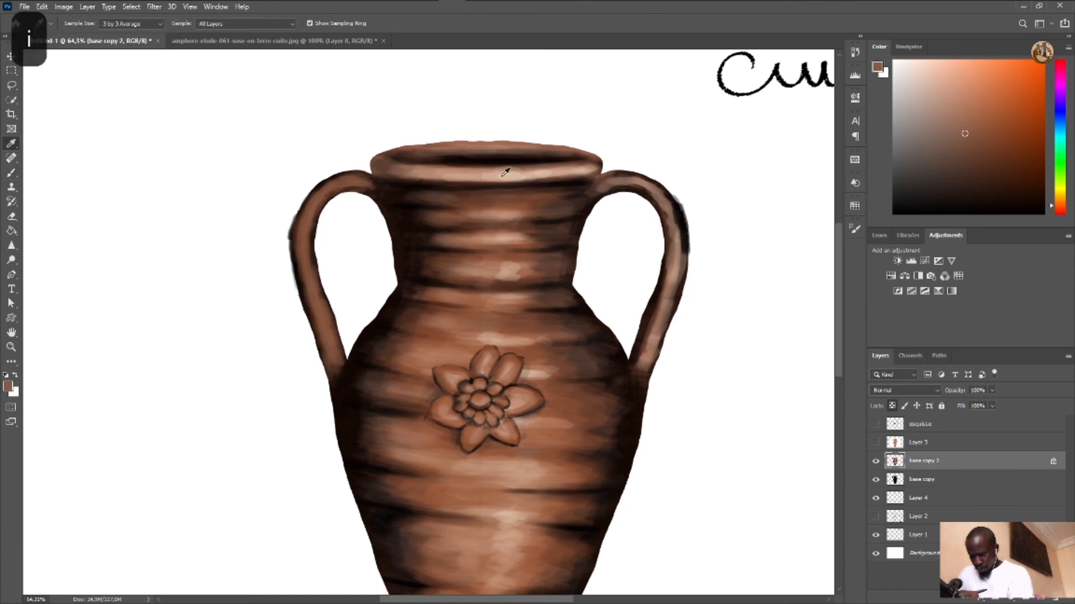
{"action": "left_click", "coordinate": [507, 173]}
{"action": "key", "text": "b"}
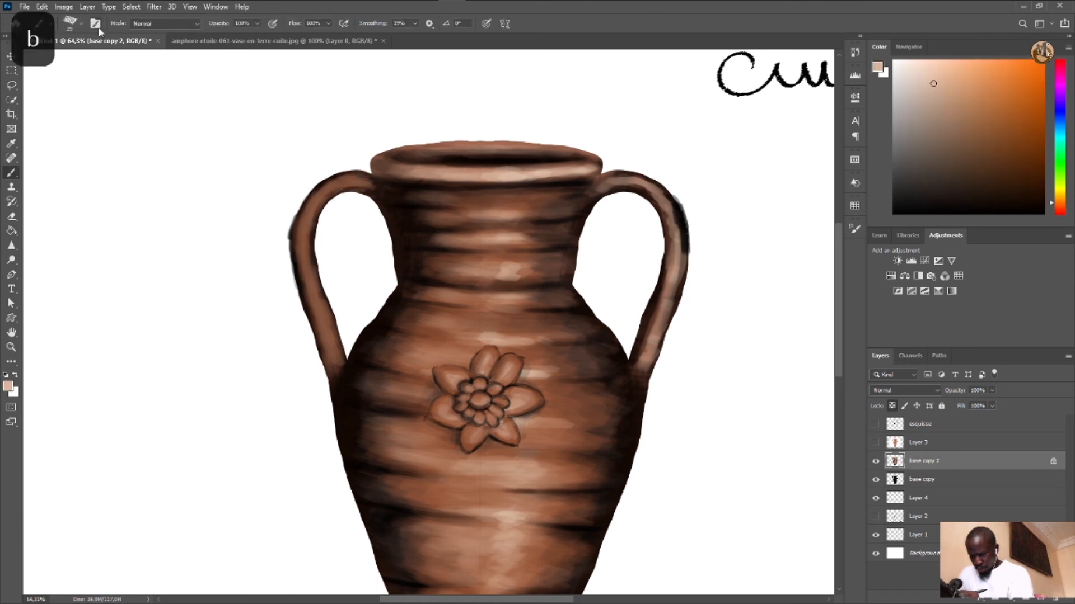
{"action": "left_click", "coordinate": [79, 25]}
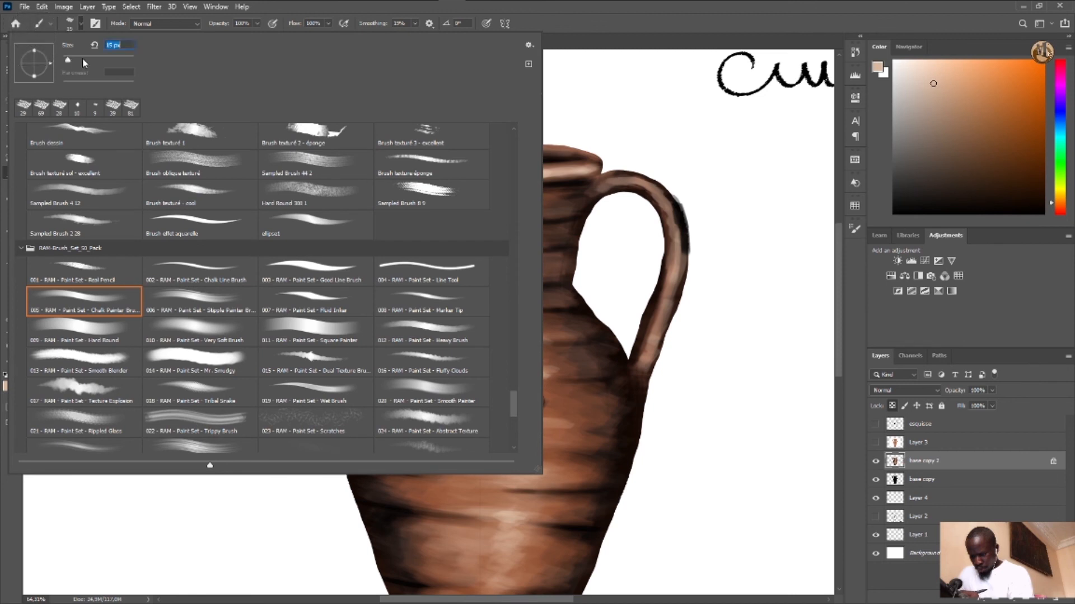
{"action": "left_click", "coordinate": [584, 18]}
{"action": "mouse_move", "coordinate": [362, 185]}
{"action": "left_mouse_down"}
{"action": "mouse_move", "coordinate": [312, 207]}
{"action": "mouse_move", "coordinate": [333, 185]}
{"action": "mouse_move", "coordinate": [302, 224]}
{"action": "mouse_move", "coordinate": [311, 215]}
{"action": "mouse_move", "coordinate": [302, 262]}
{"action": "mouse_move", "coordinate": [303, 225]}
{"action": "mouse_move", "coordinate": [335, 371]}
{"action": "left_mouse_up"}
{"action": "left_click_drag", "start_coordinate": [306, 258], "coordinate": [330, 361]}
{"action": "mouse_move", "coordinate": [328, 191]}
{"action": "left_mouse_down"}
{"action": "mouse_move", "coordinate": [301, 246]}
{"action": "mouse_move", "coordinate": [308, 212]}
{"action": "left_mouse_up"}
{"action": "mouse_move", "coordinate": [362, 183]}
{"action": "left_mouse_down"}
{"action": "mouse_move", "coordinate": [346, 185]}
{"action": "mouse_move", "coordinate": [314, 258]}
{"action": "left_mouse_up"}
{"action": "left_click_drag", "start_coordinate": [318, 324], "coordinate": [311, 309]}
{"action": "left_click_drag", "start_coordinate": [329, 360], "coordinate": [327, 339]}
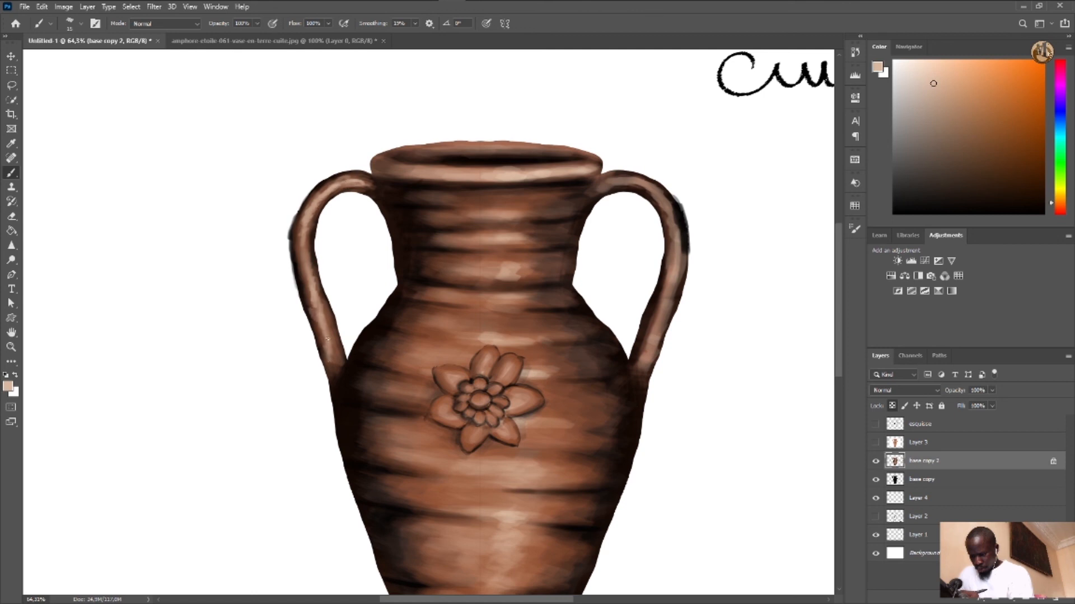
Sample brown from the vase's shoulder and soften the beige highlight on the lower part of the left handle
{"action": "key", "text": "i"}
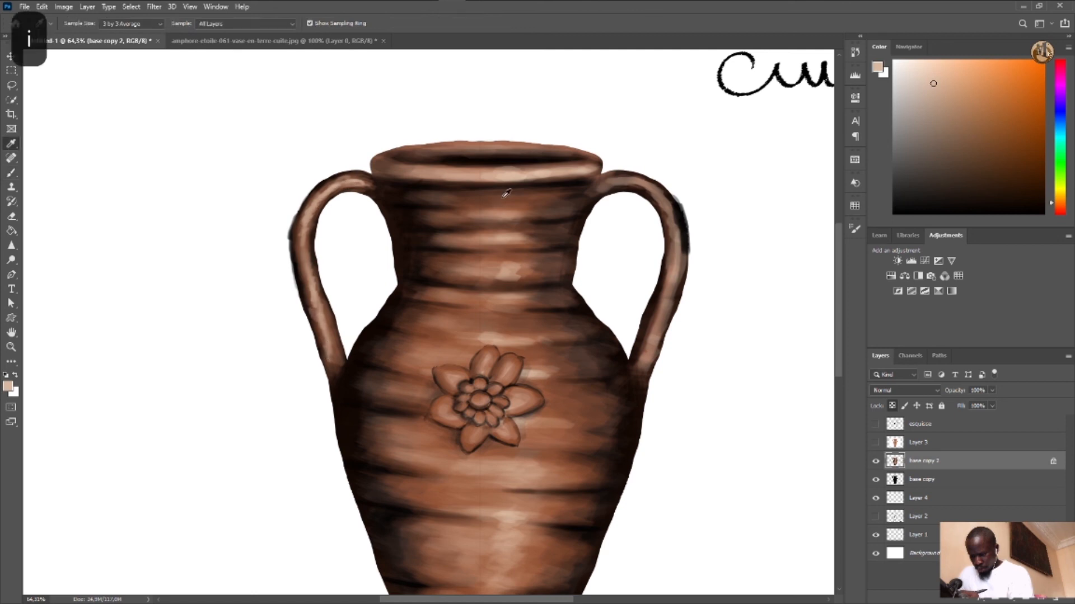
{"action": "left_click", "coordinate": [458, 310]}
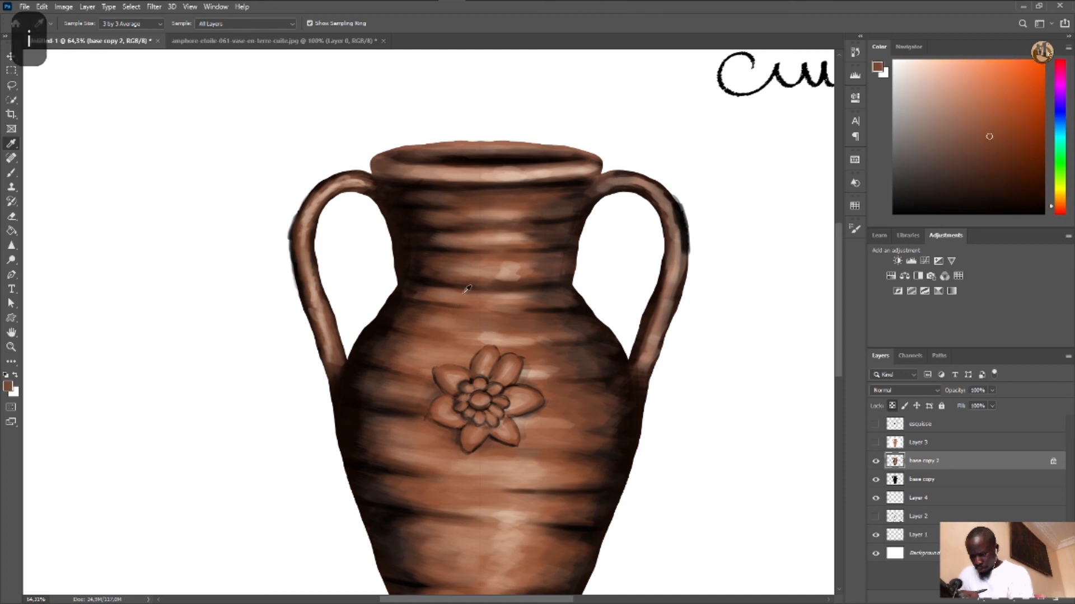
{"action": "key", "text": "b"}
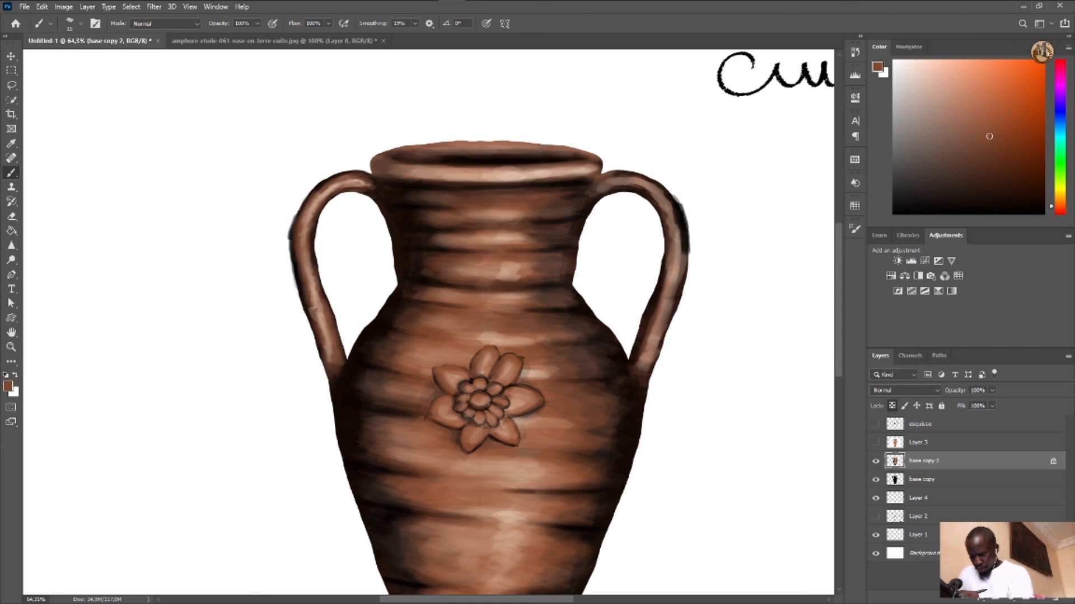
{"action": "left_click_drag", "start_coordinate": [309, 309], "coordinate": [314, 324]}
{"action": "scroll", "coordinate": [603, 271], "scroll_direction": "down", "scroll_amount": 3}
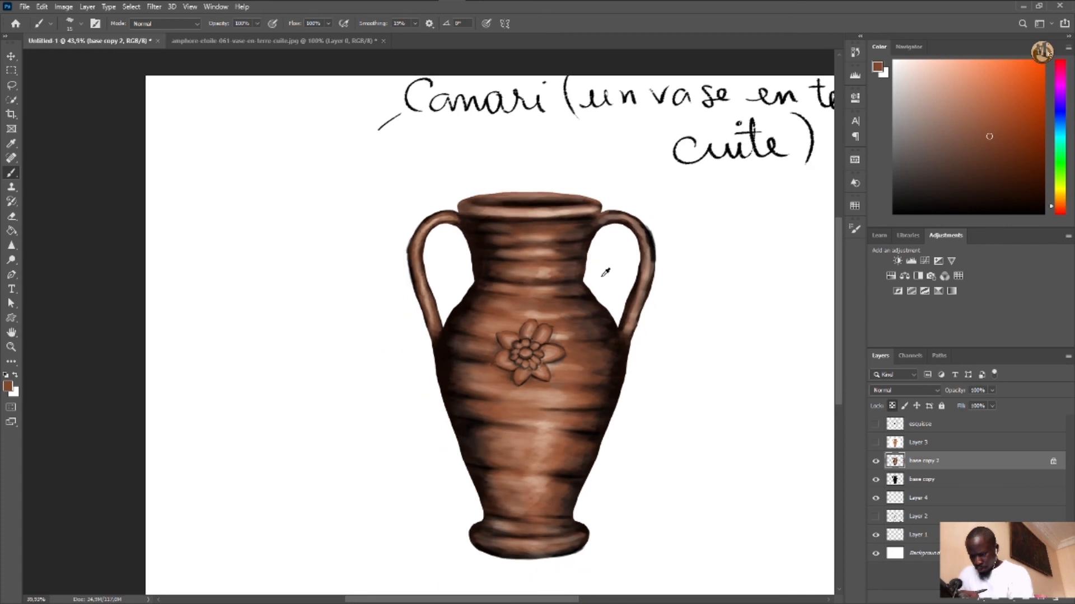
Unlock the base copy 2 layer and make a rectangular selection around the vase's left half, ending at its vertical centre line
{"action": "scroll", "coordinate": [602, 277], "scroll_direction": "down", "scroll_amount": 1}
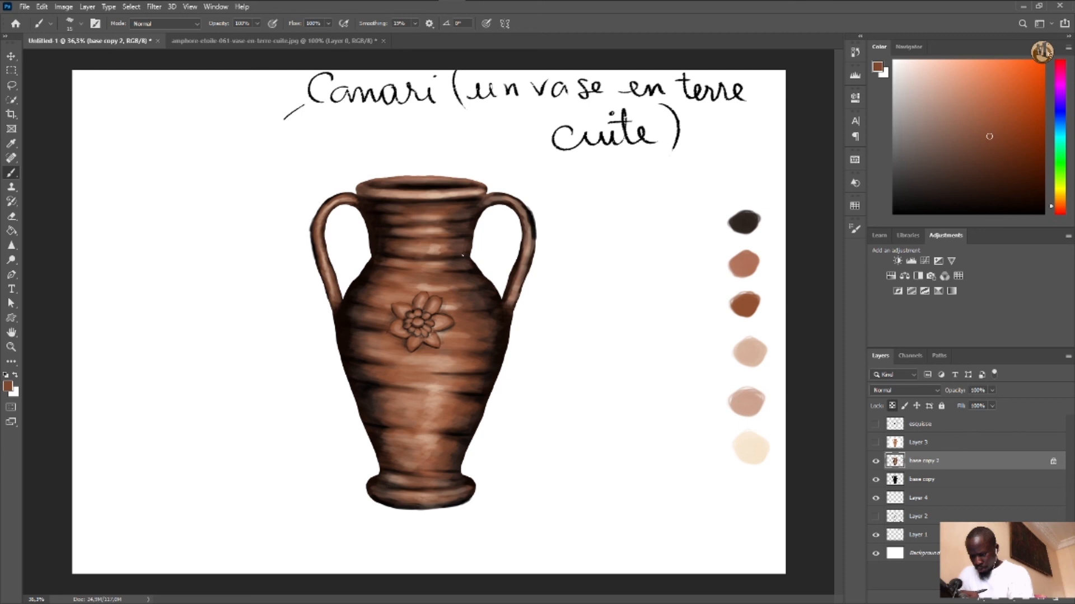
{"action": "left_click", "coordinate": [1054, 464]}
{"action": "left_click", "coordinate": [15, 80]}
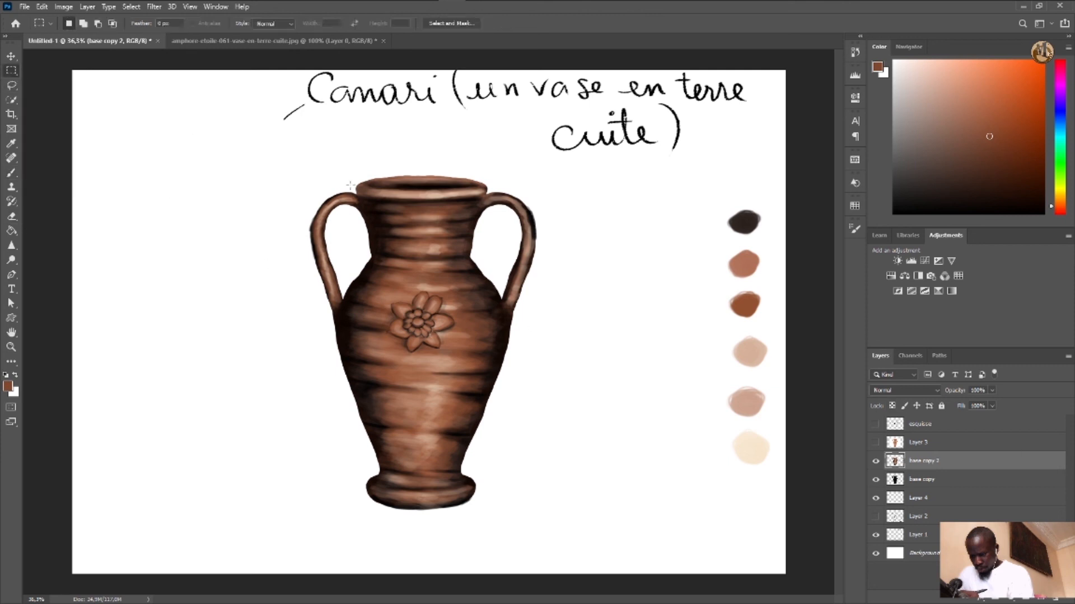
{"action": "mouse_move", "coordinate": [265, 148]}
{"action": "left_mouse_down"}
{"action": "mouse_move", "coordinate": [422, 427]}
{"action": "mouse_move", "coordinate": [418, 543]}
{"action": "left_mouse_up"}
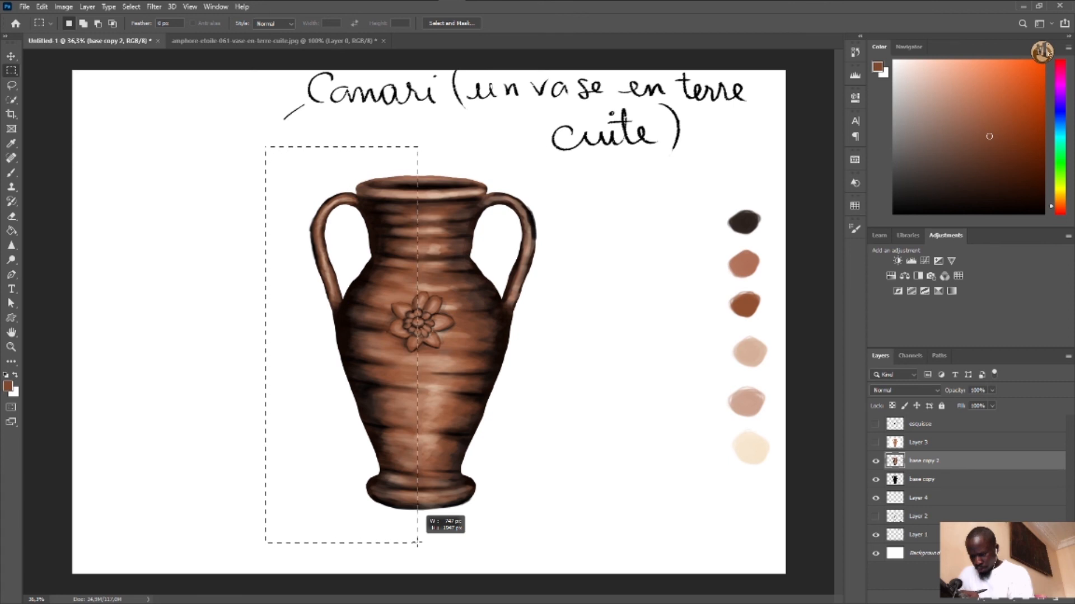
{"action": "left_click_drag", "start_coordinate": [417, 542], "coordinate": [420, 541]}
{"action": "left_click", "coordinate": [420, 540]}
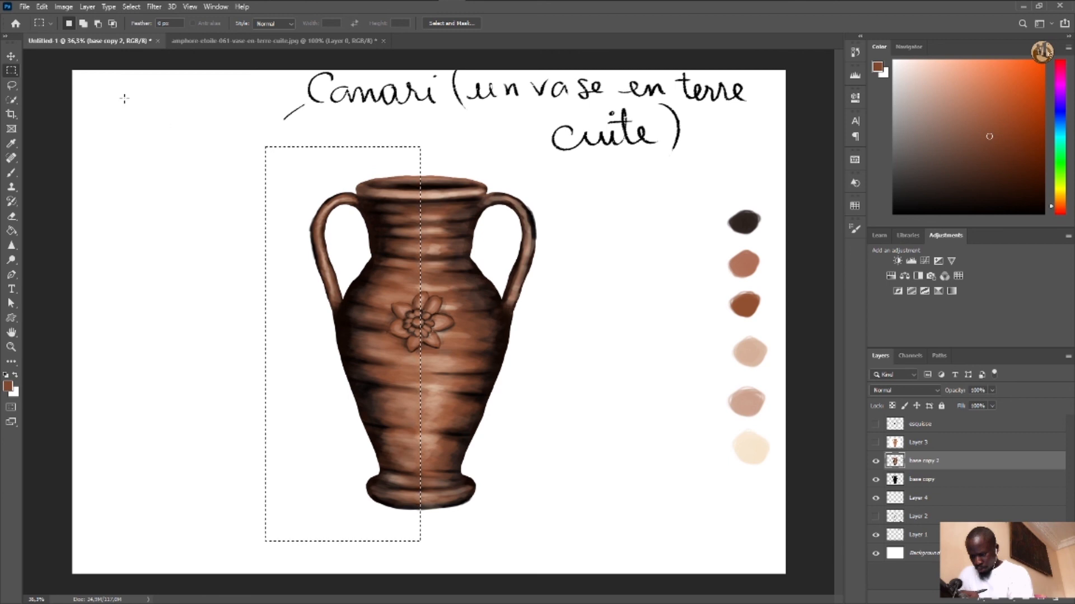
Invert the selection, delete the right half of the painted vase on base copy 2, and deselect
{"action": "left_click", "coordinate": [131, 7]}
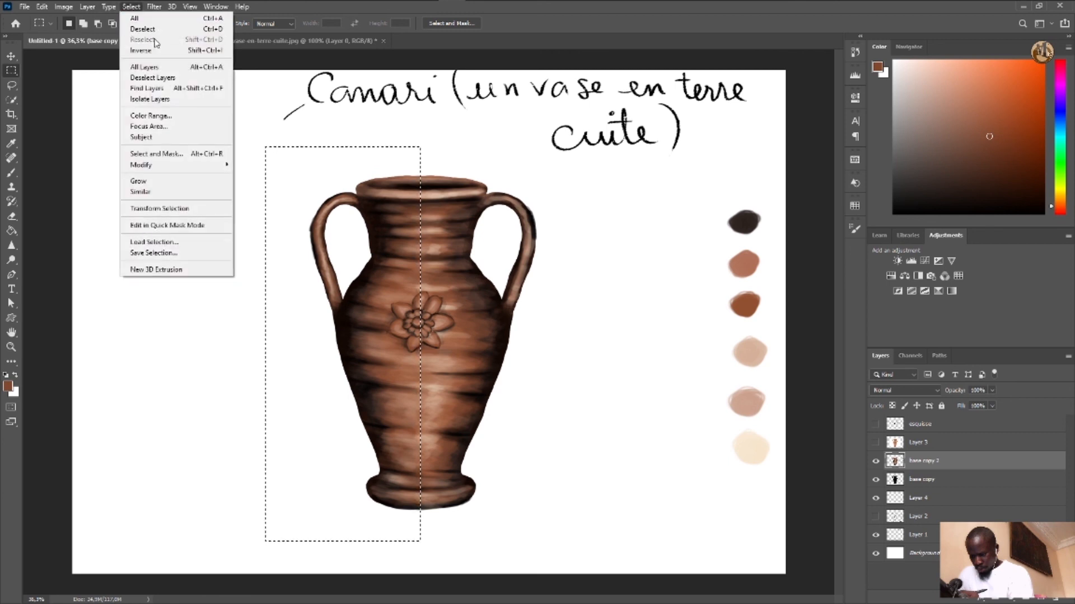
{"action": "left_click", "coordinate": [168, 52]}
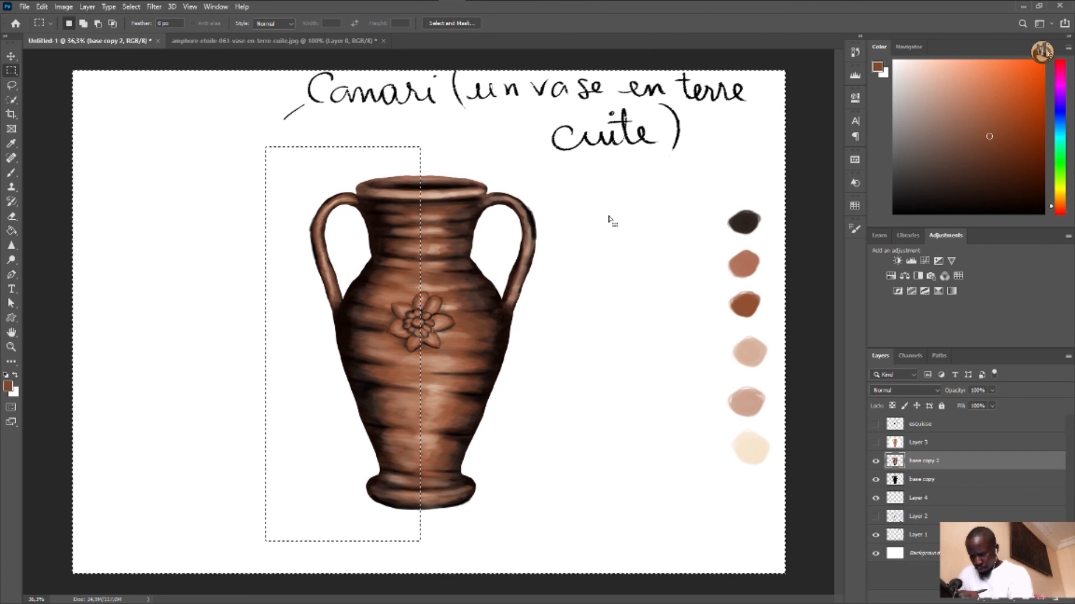
{"action": "key", "text": "Delete"}
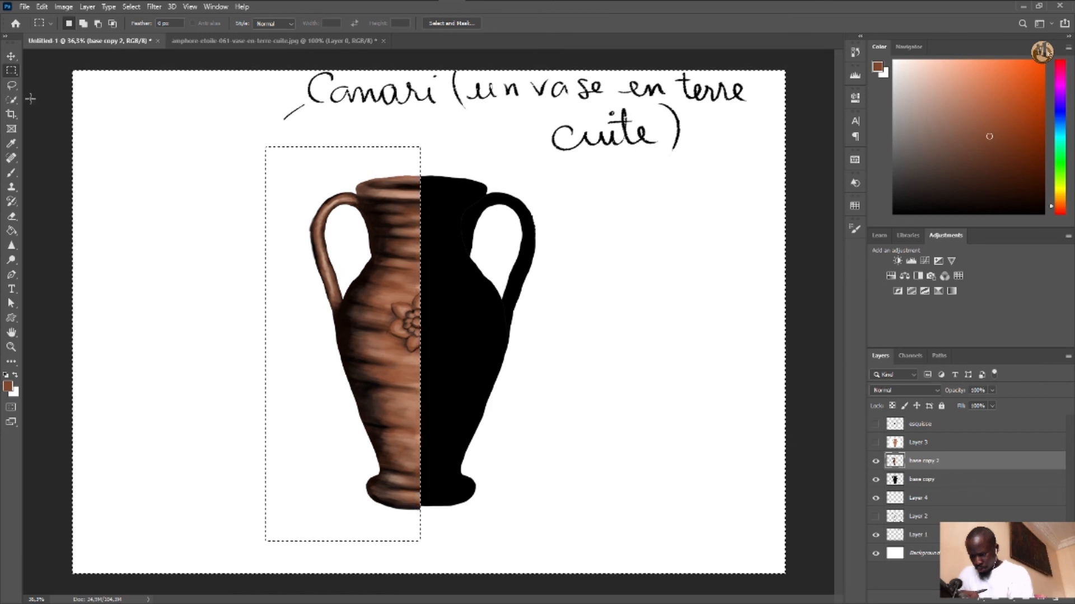
{"action": "left_click", "coordinate": [192, 135]}
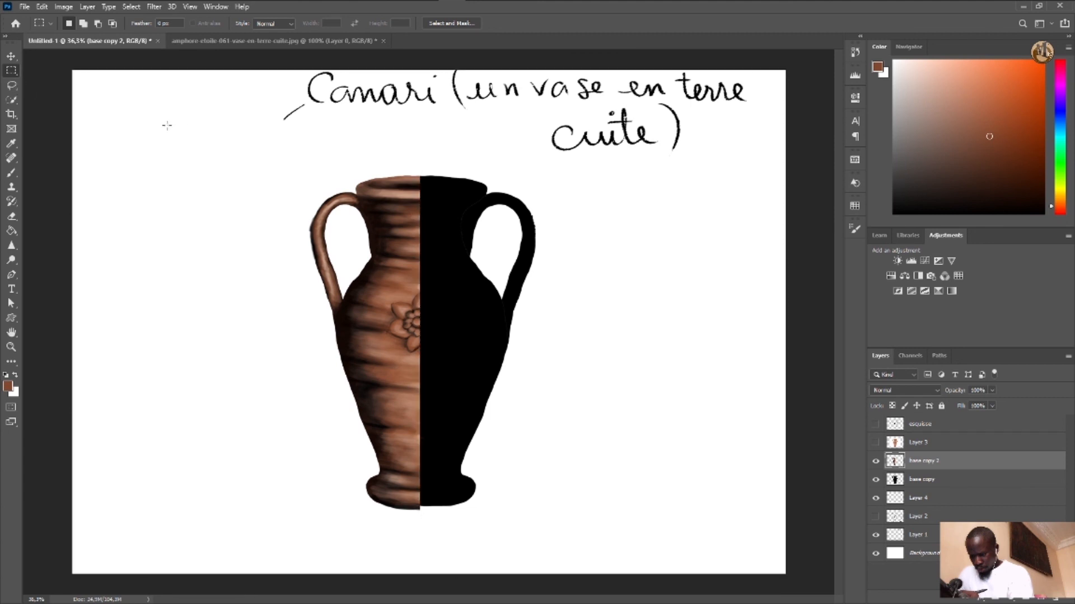
Duplicate the base copy 2 layer holding the painted left half of the vase
{"action": "right_click", "coordinate": [918, 464]}
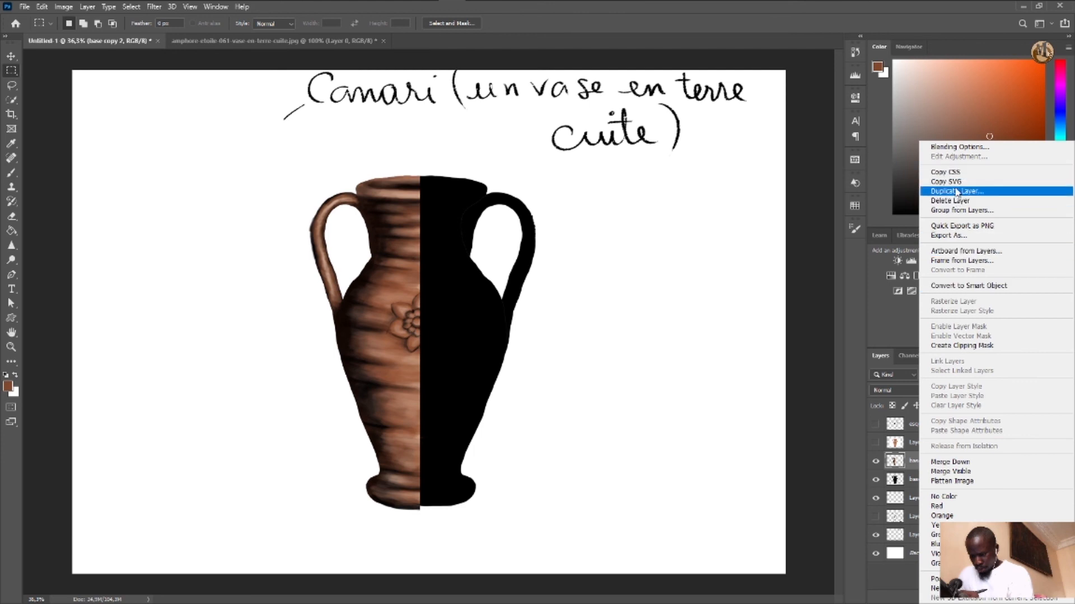
{"action": "left_click", "coordinate": [957, 202]}
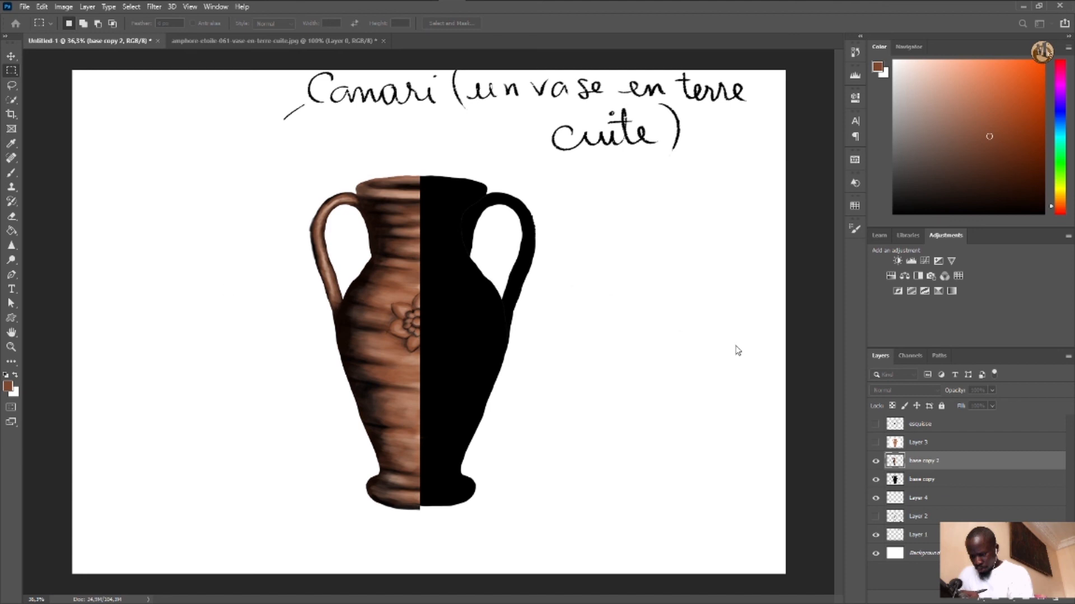
{"action": "key", "text": "Return"}
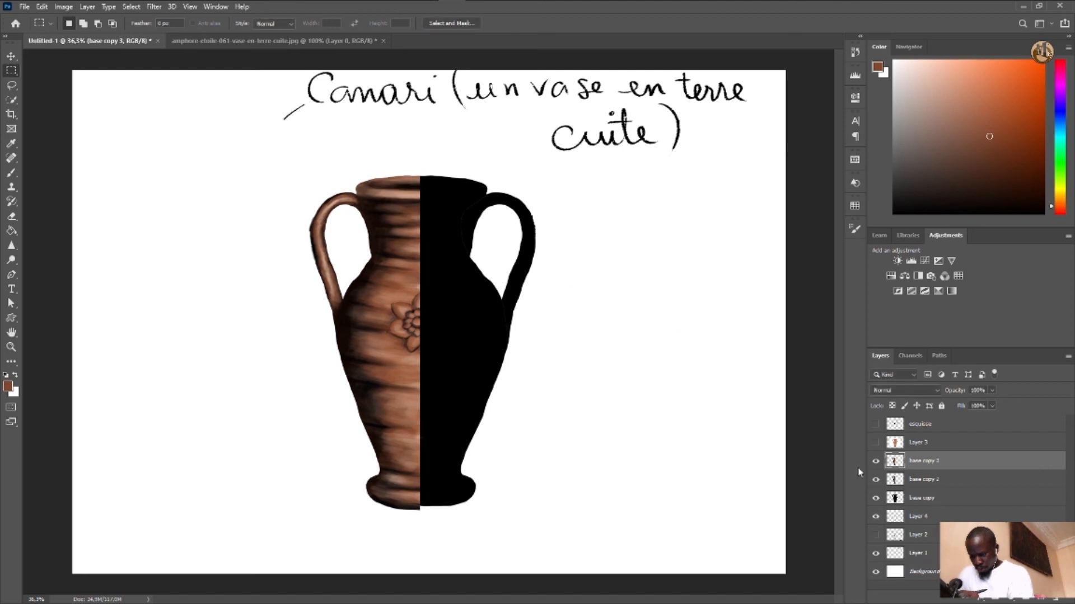
Mirror the duplicate horizontally over the black right half, stretched to about 104% width, and make base copy the active layer
{"action": "key", "text": "ctrl+t"}
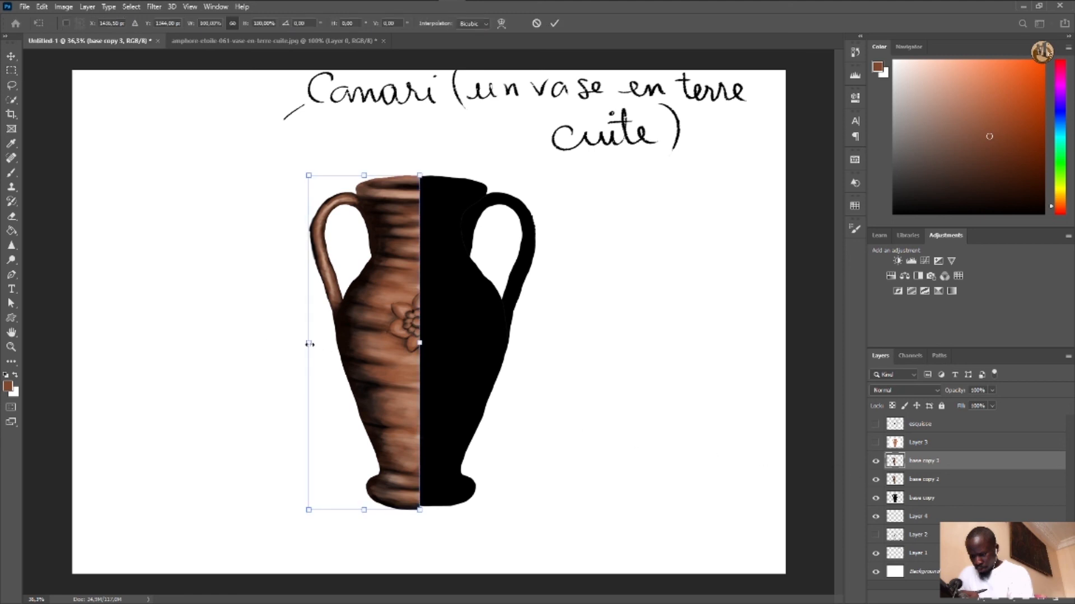
{"action": "left_click_drag", "start_coordinate": [311, 342], "coordinate": [541, 335]}
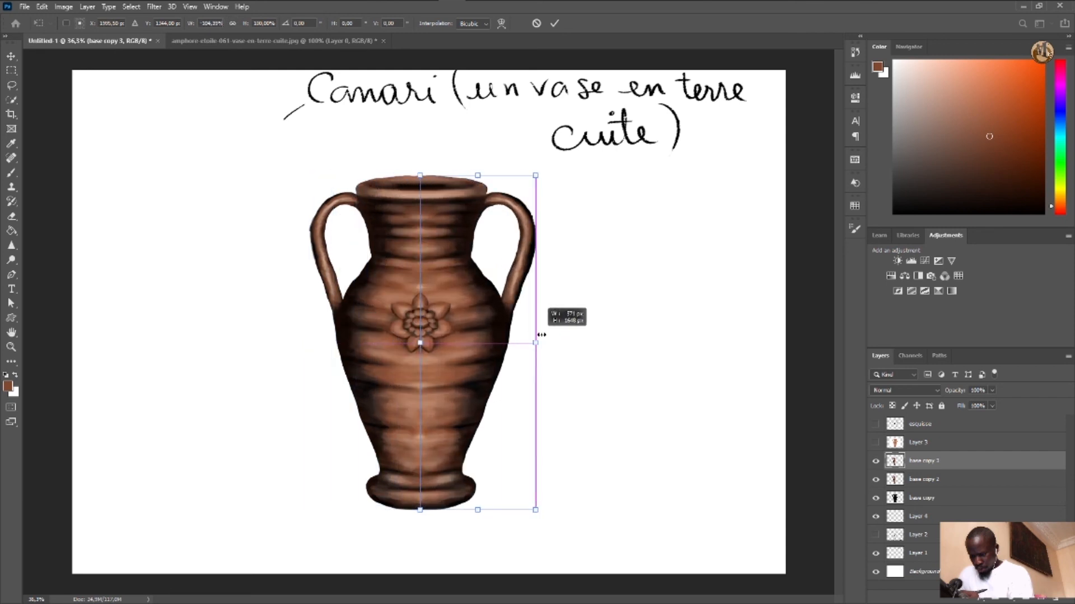
{"action": "left_click_drag", "start_coordinate": [541, 334], "coordinate": [541, 335]}
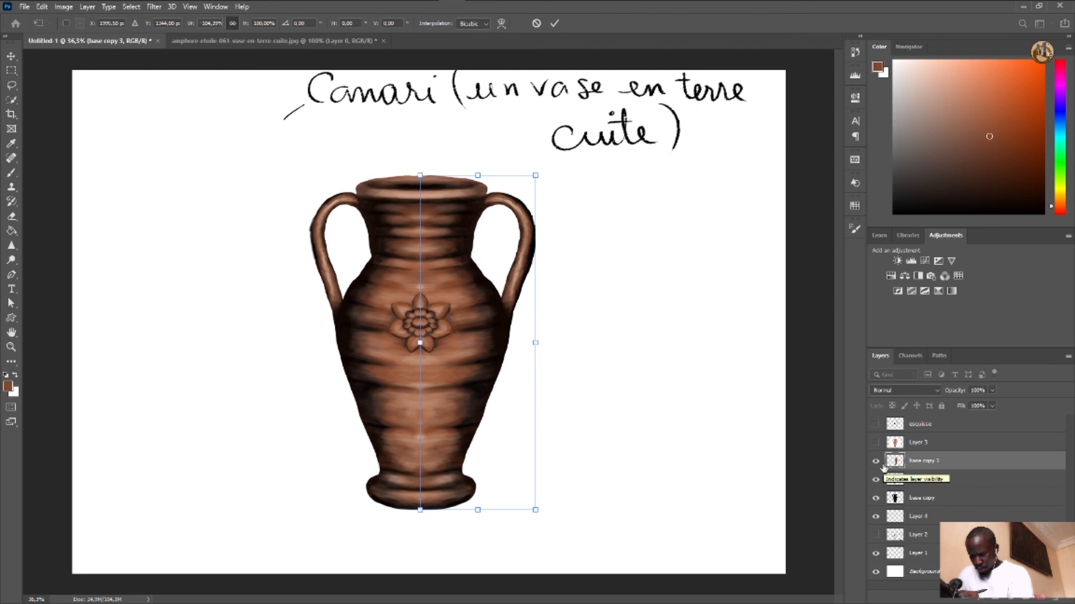
{"action": "key", "text": "Return"}
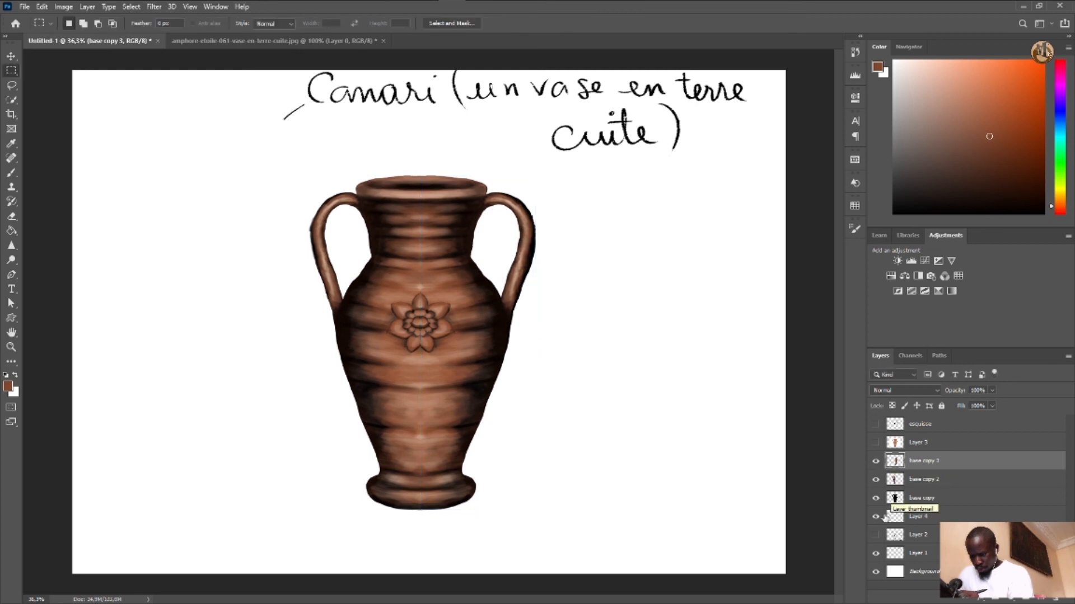
{"action": "left_click", "coordinate": [884, 501]}
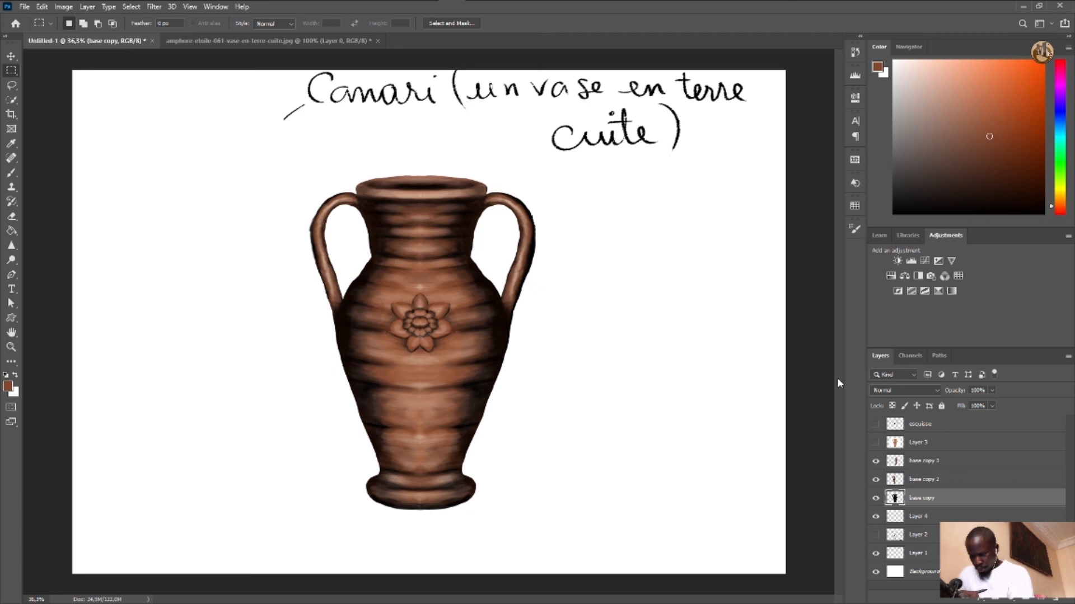
{"action": "key", "text": "ctrl+minus"}
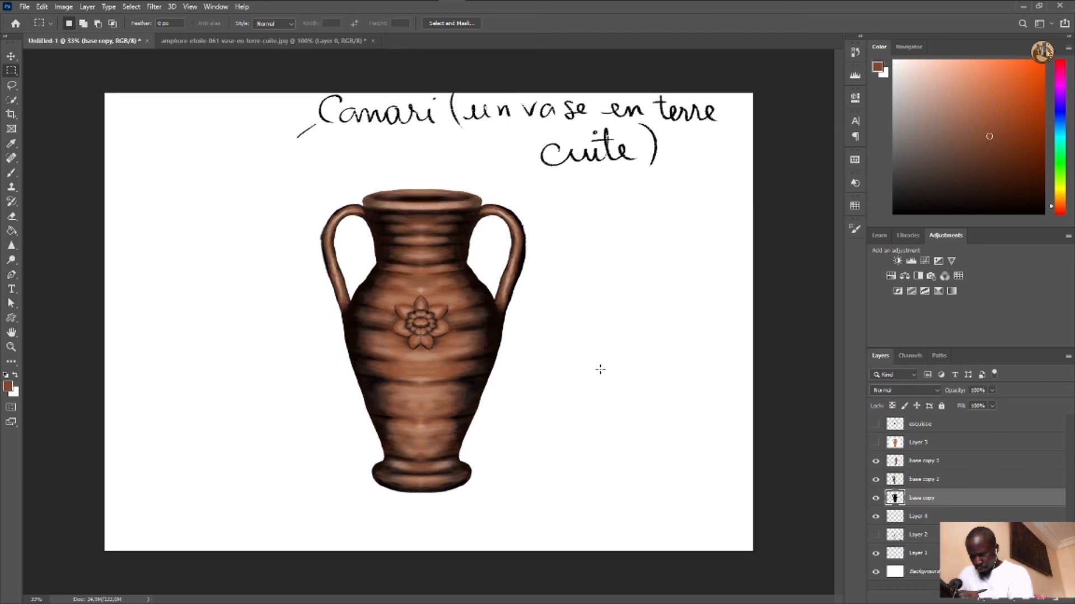